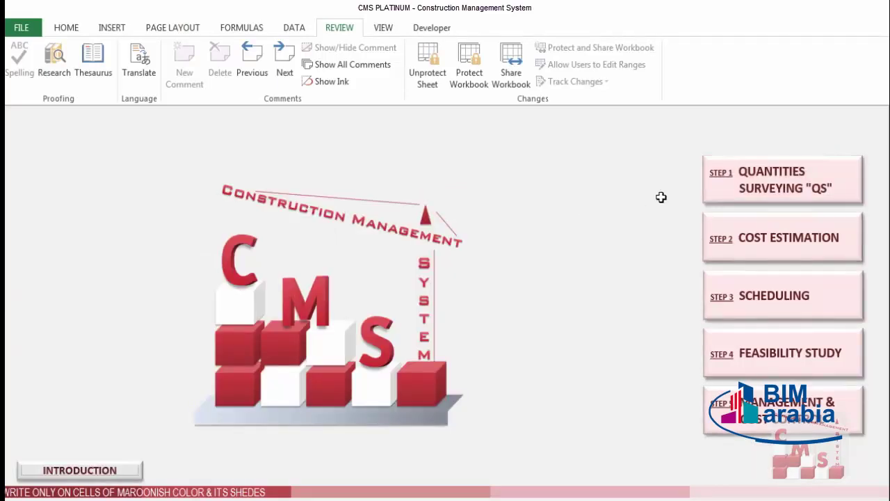
Go through Quantities Surveying and Structure Works to the Slabs on Grade quantities sheet
left_click(714, 185)
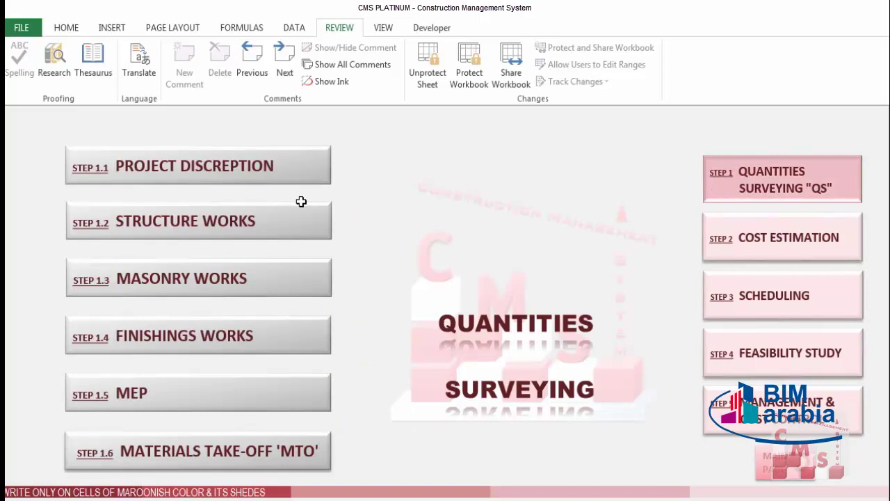
left_click(301, 203)
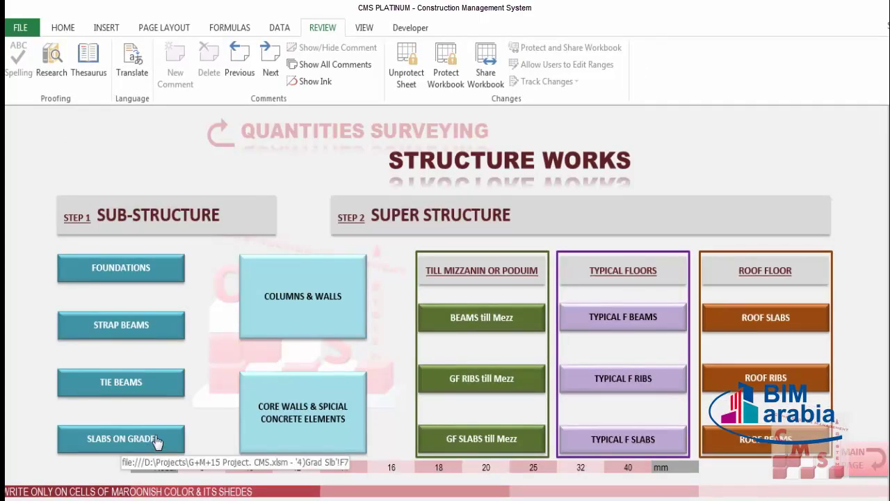
left_click(157, 441)
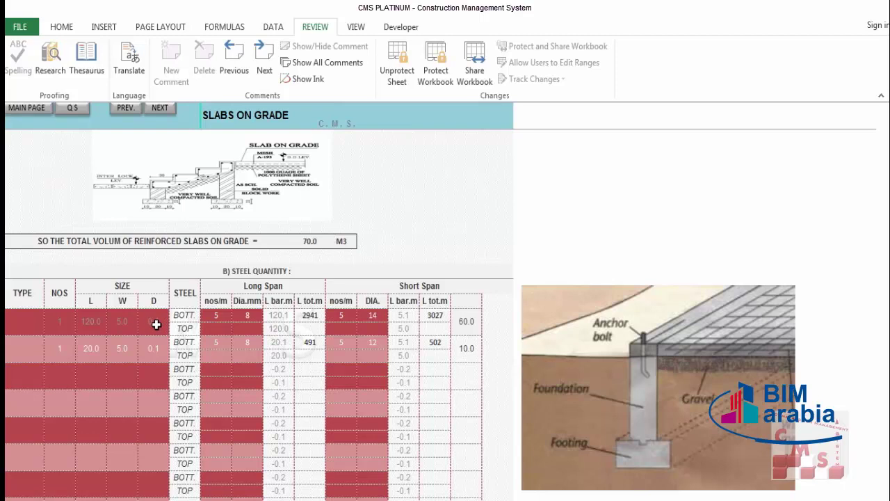
left_click(249, 320)
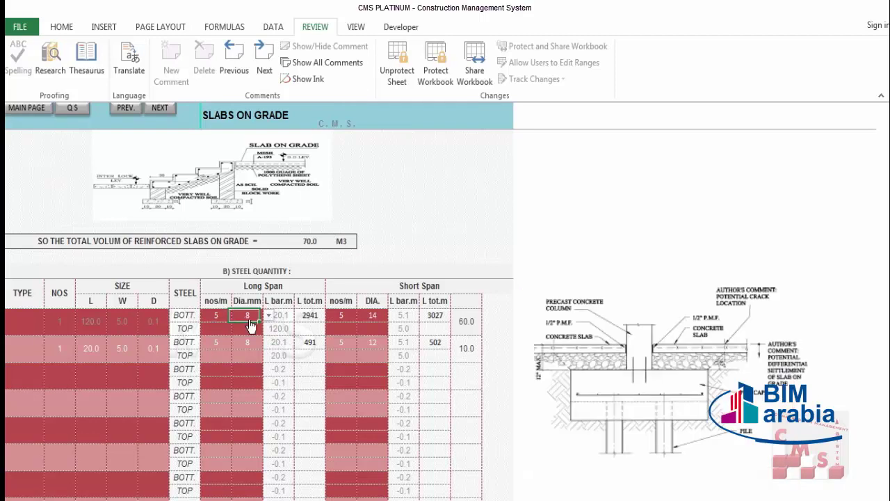
left_click(365, 317)
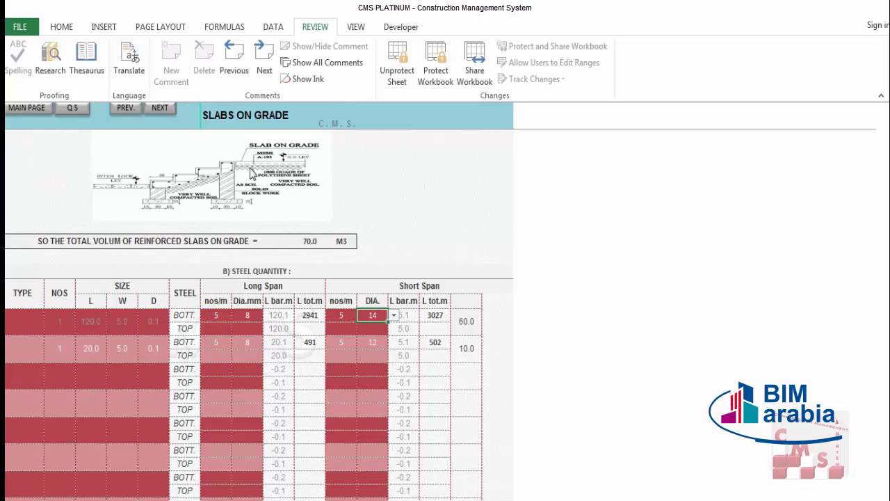
left_click(97, 330)
left_click(119, 327)
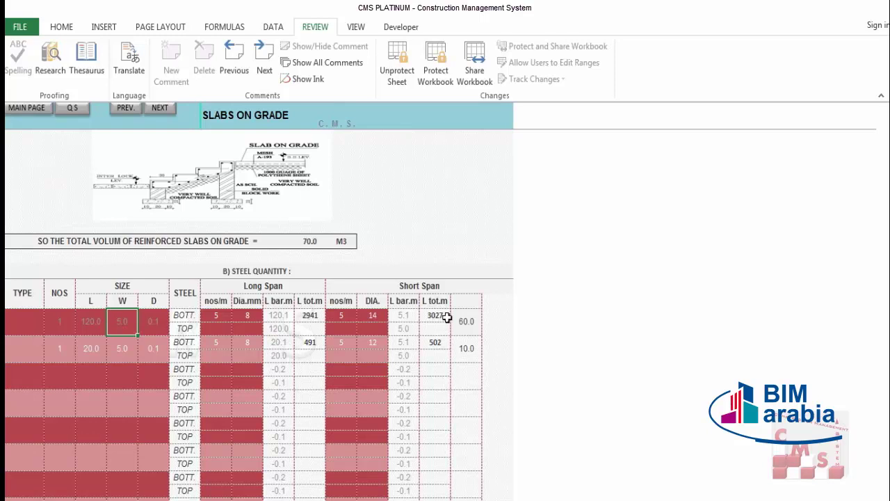
left_click_drag(30, 320, 16, 380)
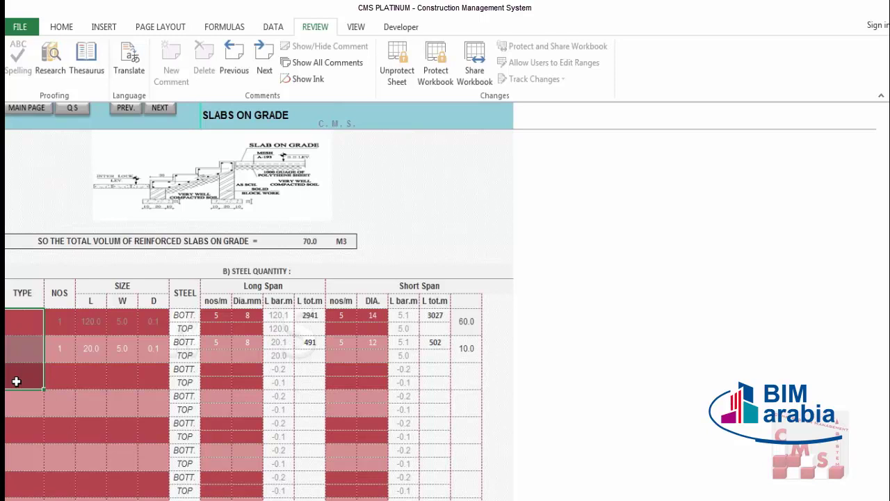
left_click(68, 322)
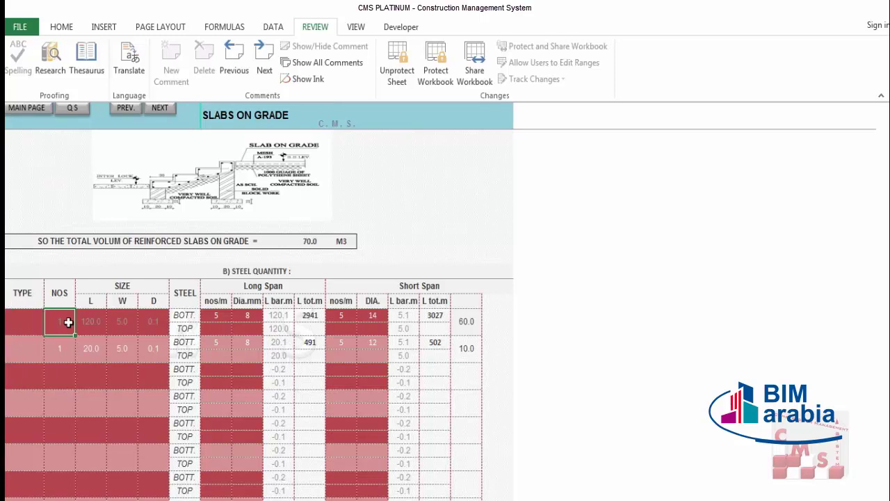
key("Right")
key("Right")
key("Right")
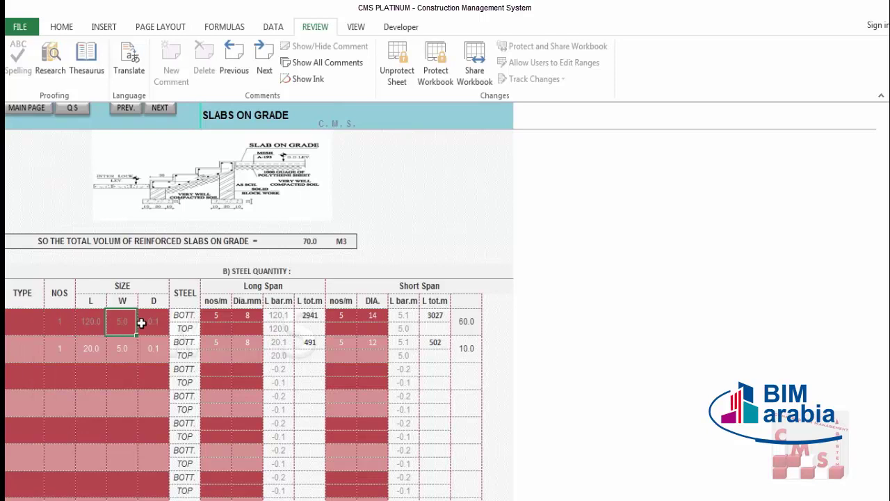
left_click(96, 323)
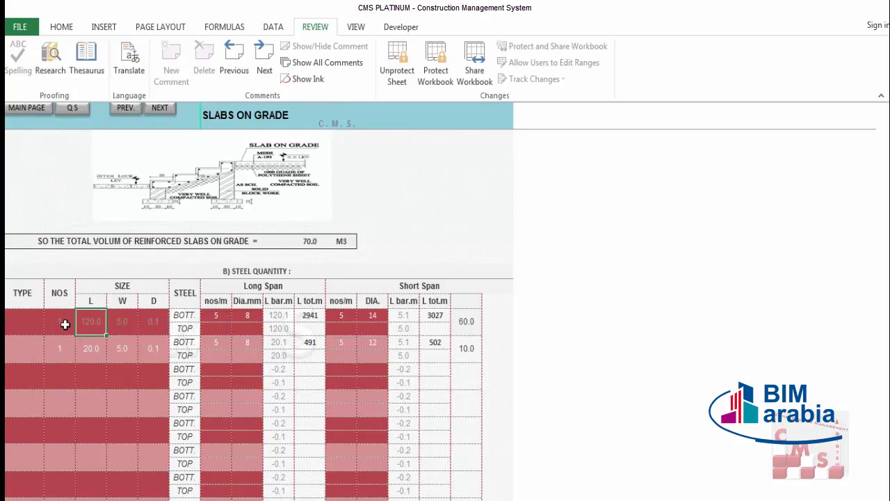
left_click(65, 324)
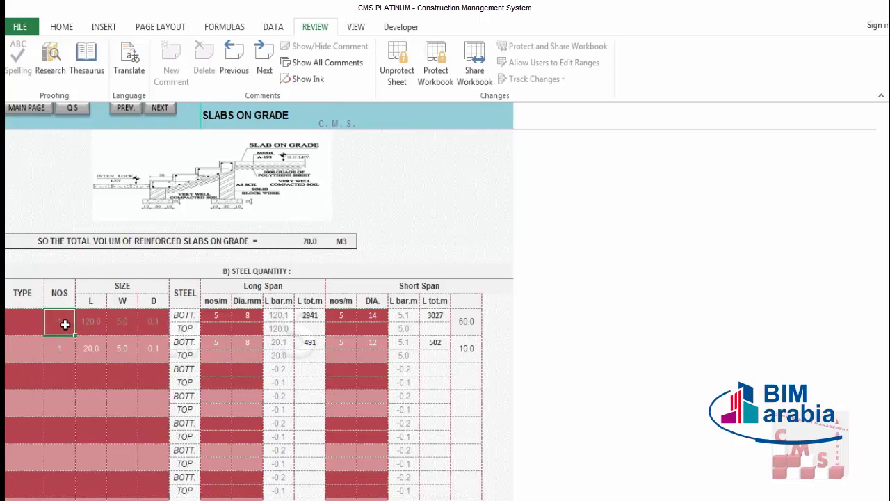
left_click(91, 287)
left_click(93, 314)
left_click(122, 322)
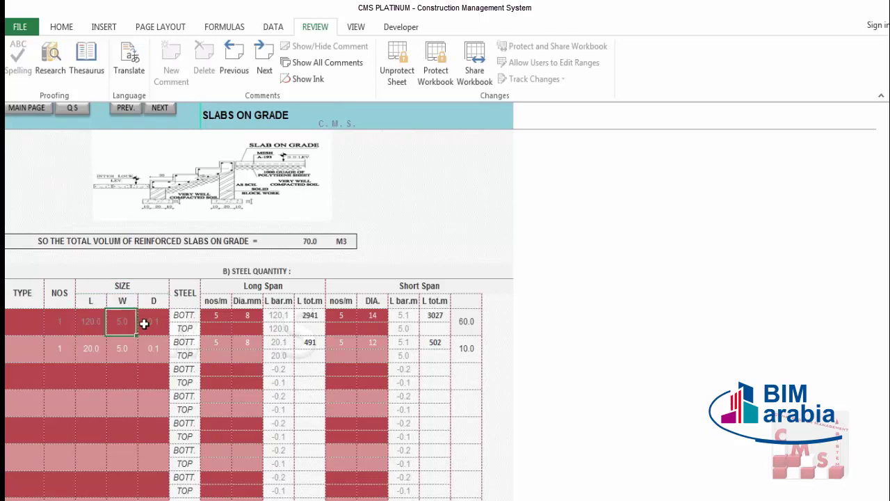
left_click(154, 322)
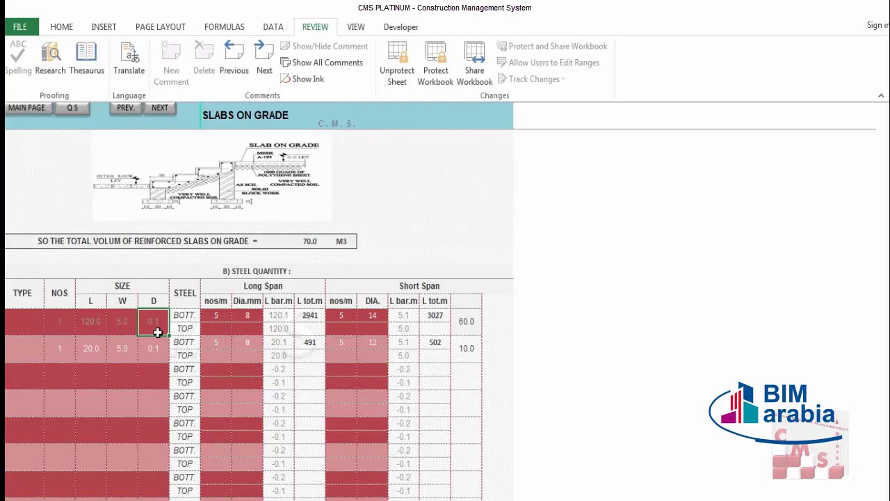
left_click(93, 330)
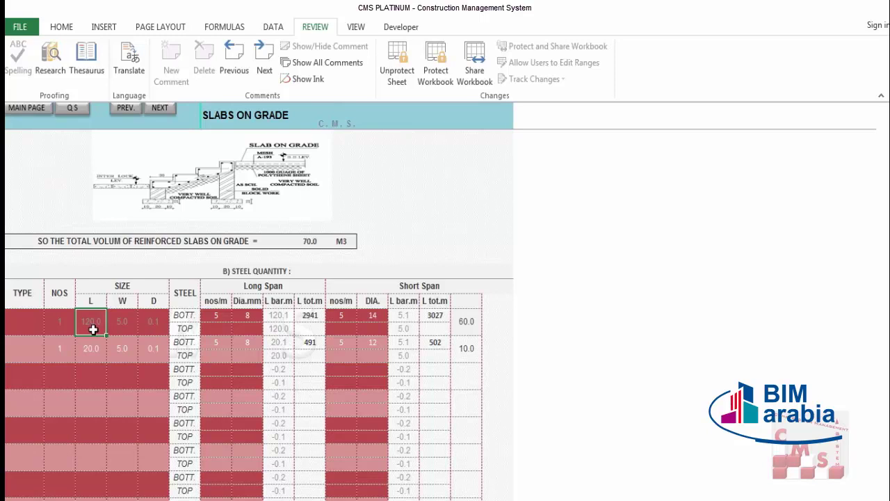
left_click(125, 327)
left_click(222, 315)
left_click(238, 315)
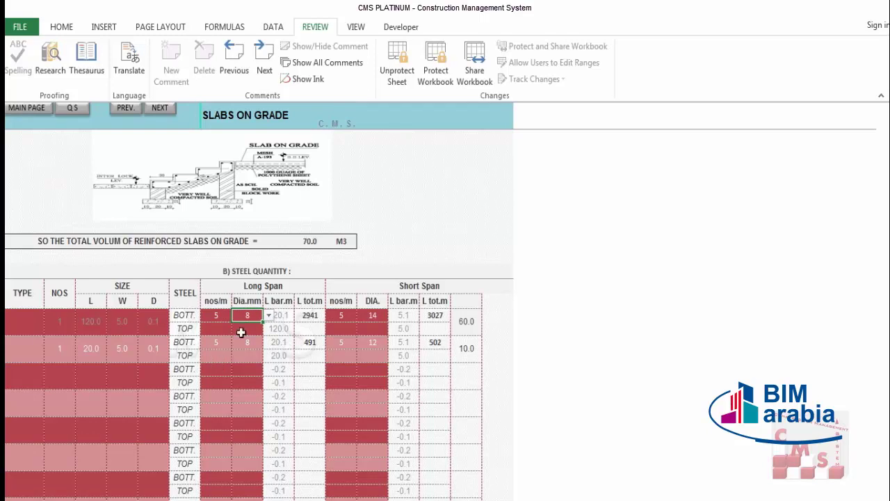
left_click(242, 288)
left_click(384, 292)
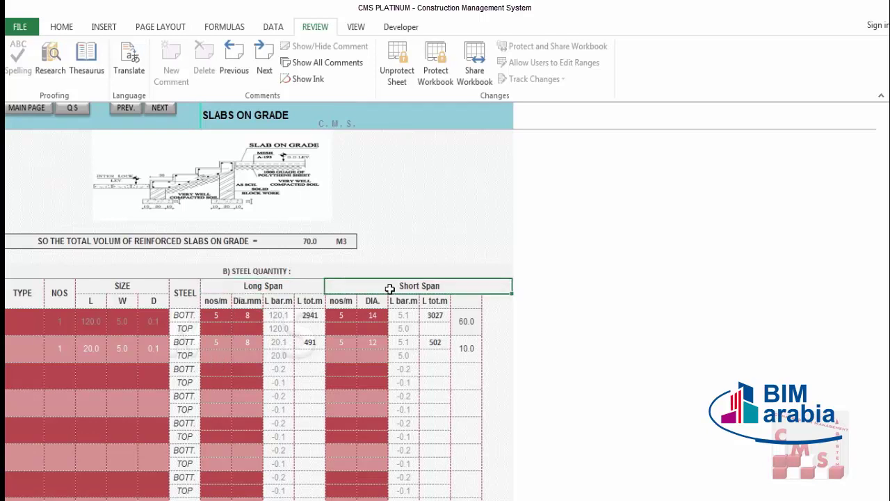
left_click(186, 317)
key("Down")
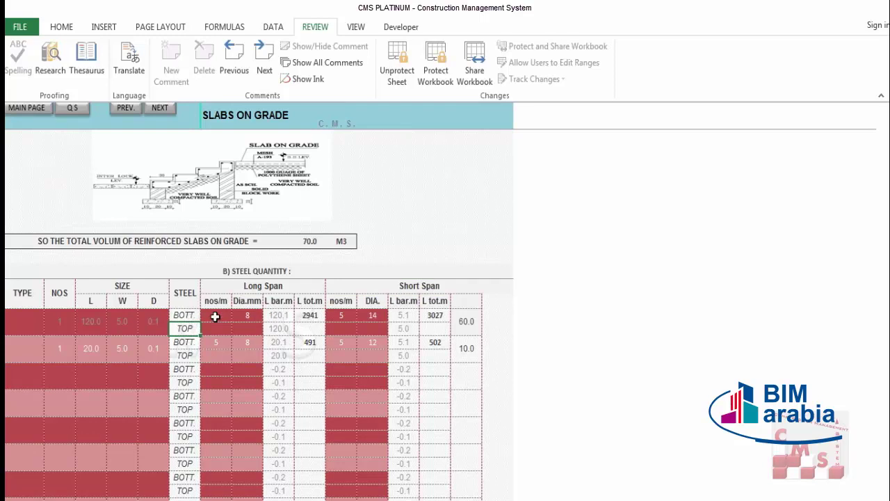
left_click(213, 316)
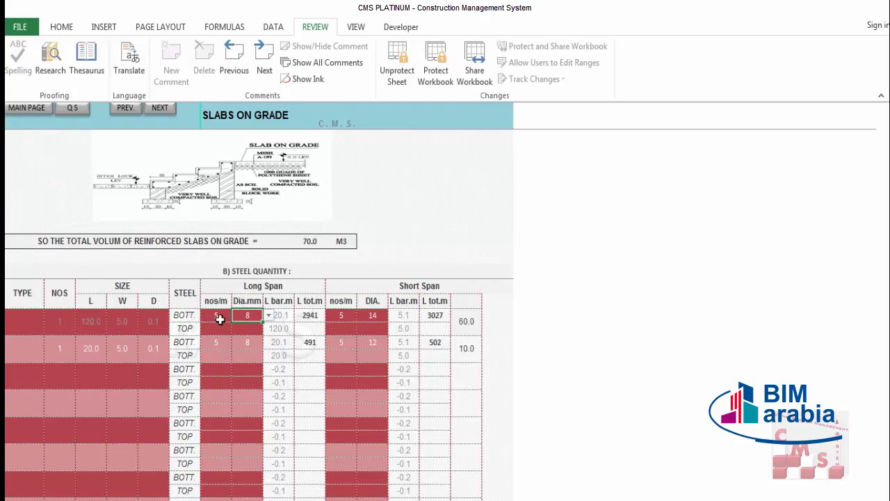
left_click(248, 317)
left_click(268, 316)
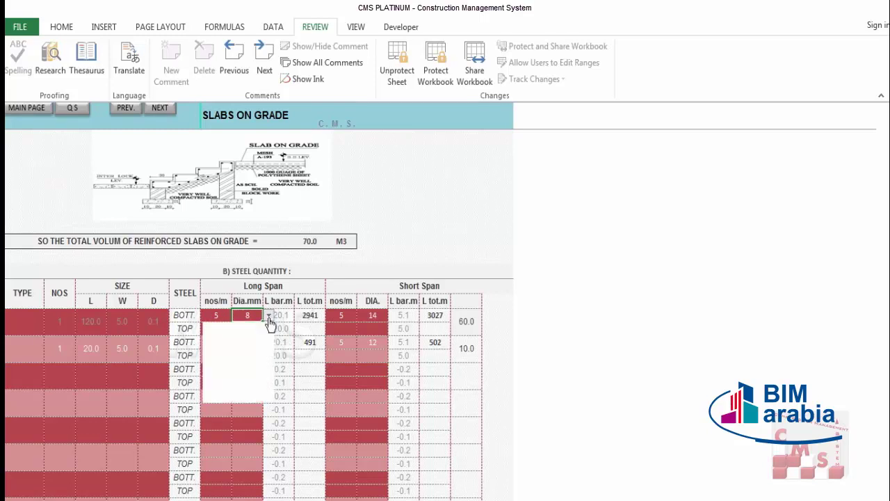
left_click(238, 421)
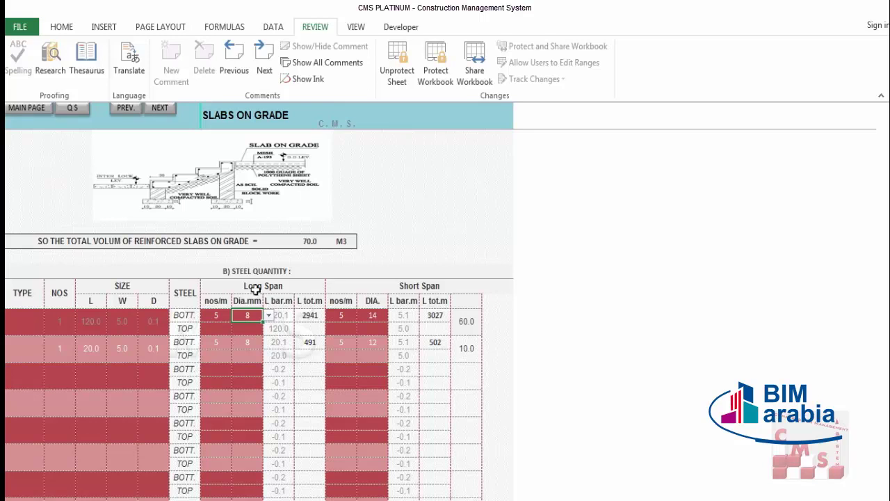
left_click(350, 287)
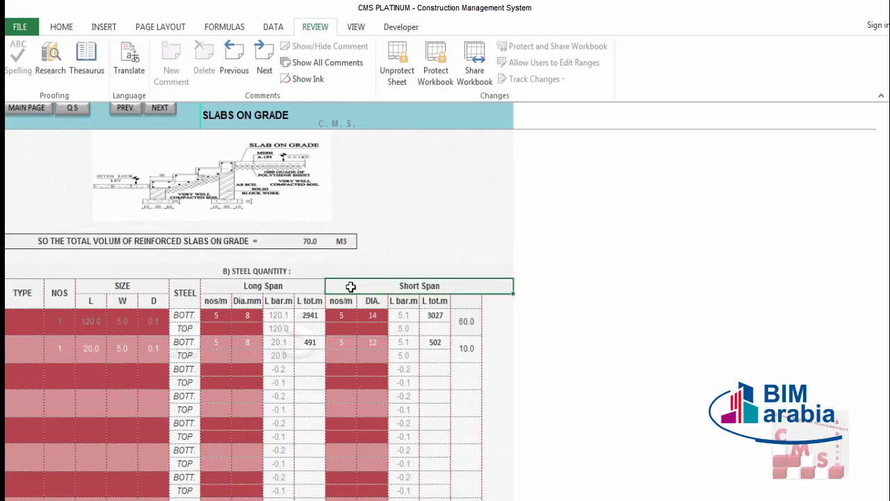
left_click(365, 315)
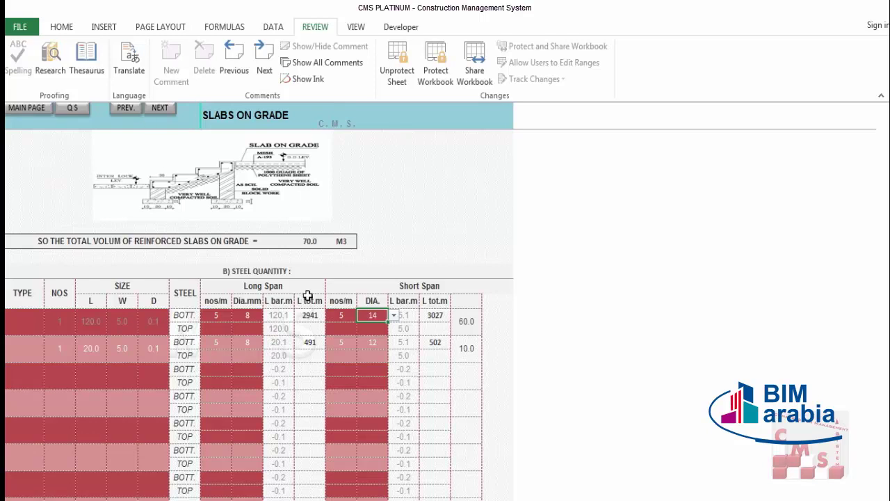
Open the Structure Works Columns & Walls sheet and unprotect it
left_click(164, 112)
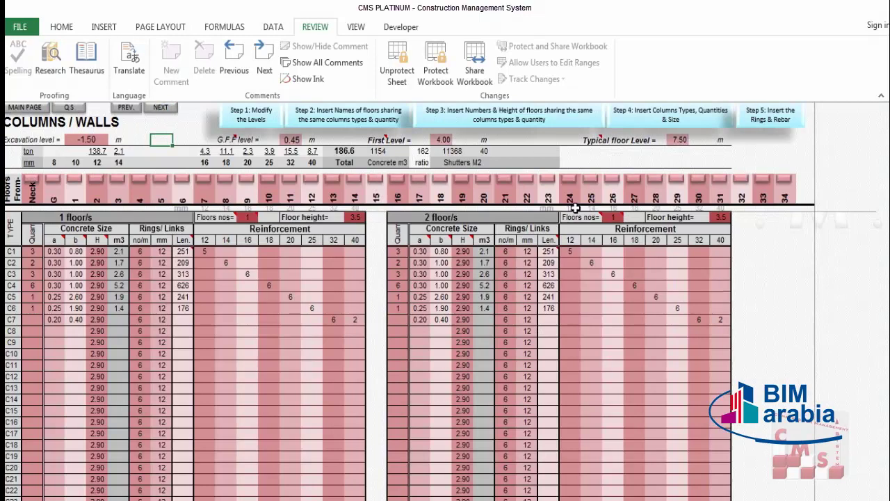
left_click(77, 110)
left_click(165, 221)
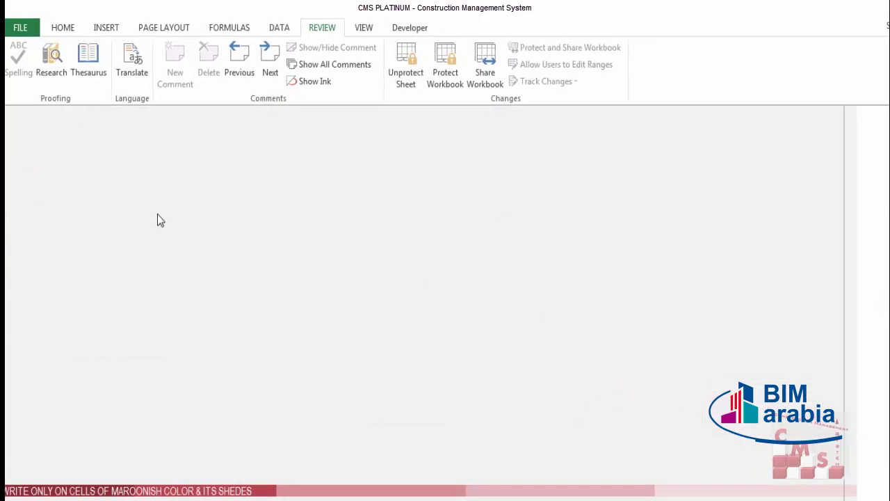
left_click(319, 307)
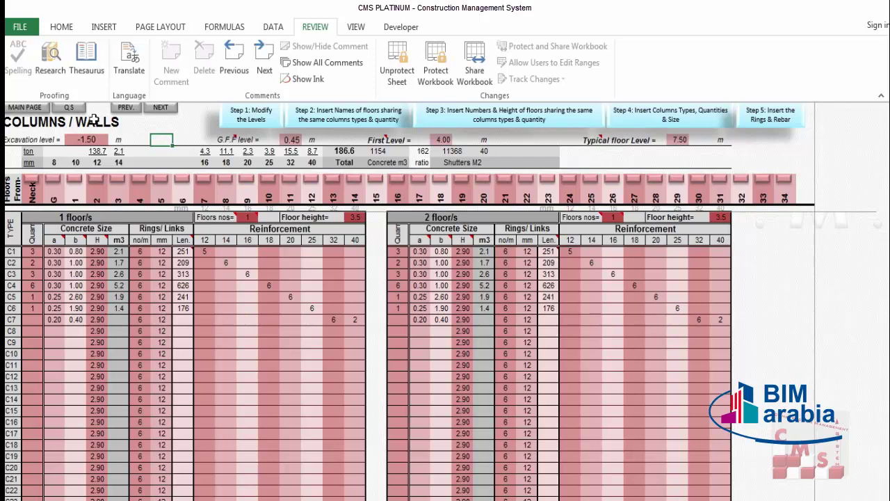
left_click(161, 108)
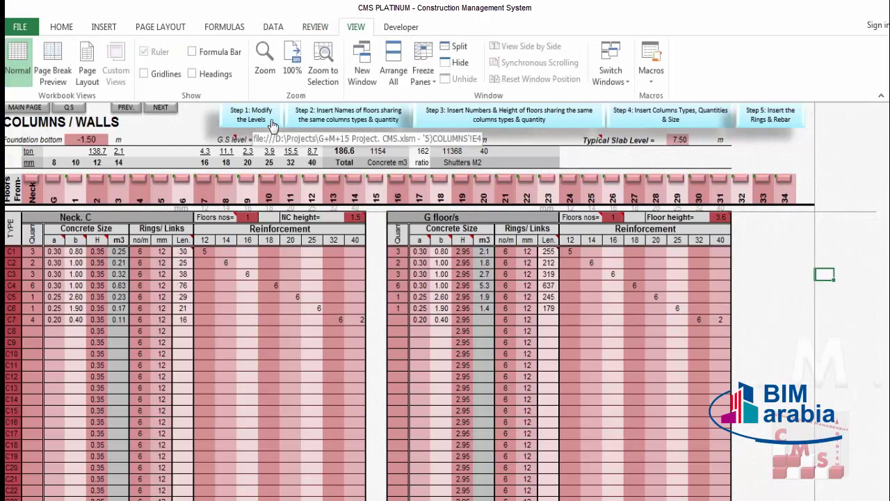
Jump to the level settings with the 'Step 1: Modify the Levels' link
left_click(270, 121)
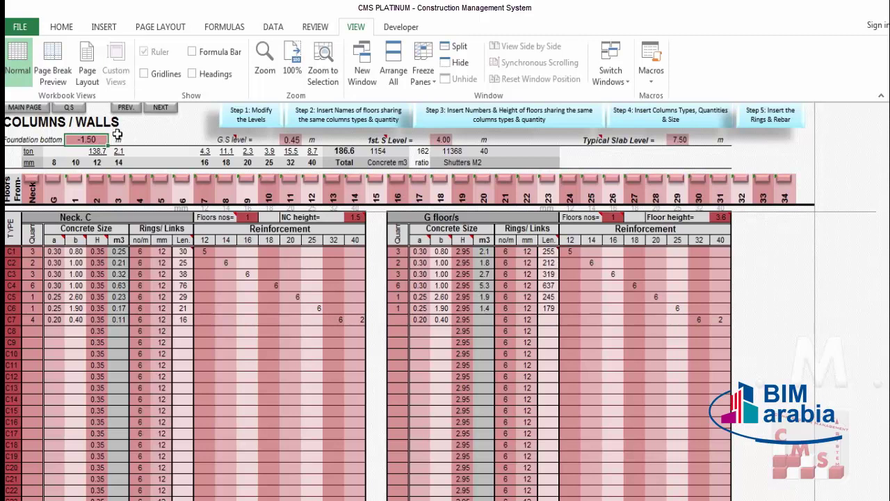
Set the foundation bottom level to -1.30 m and the ground surface level to 0.60 m
type("-1.3")
key("Return")
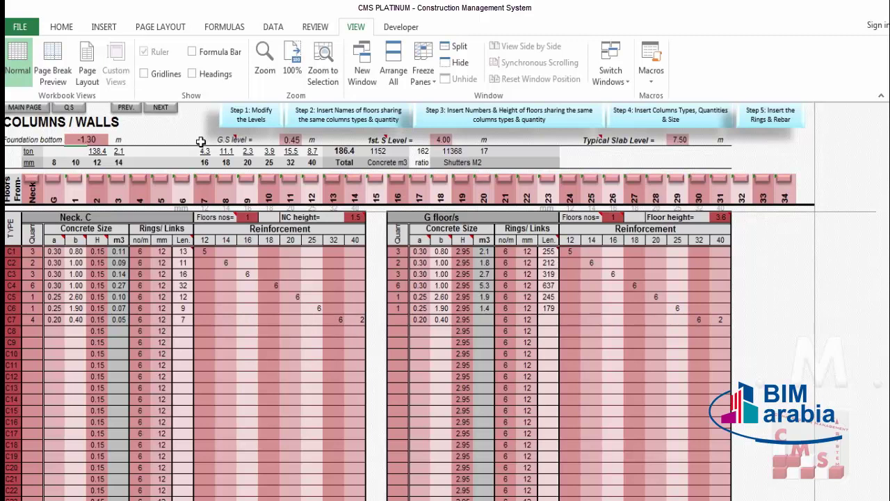
left_click(291, 140)
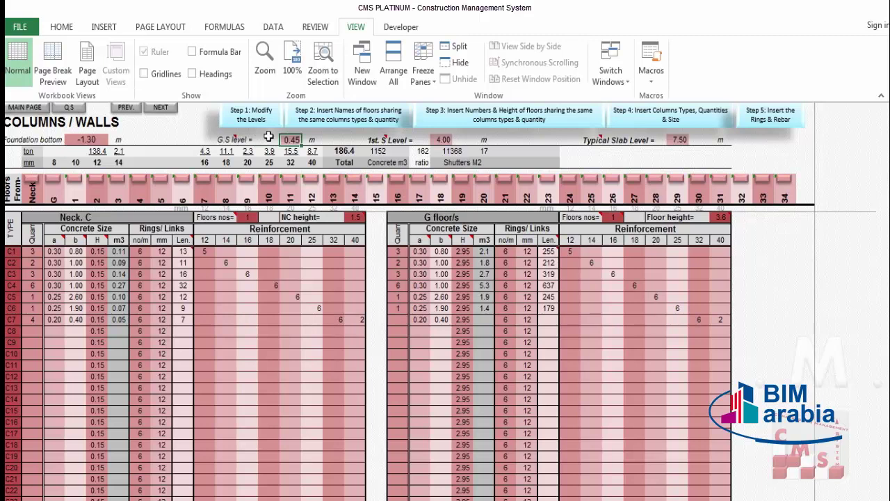
type(".6")
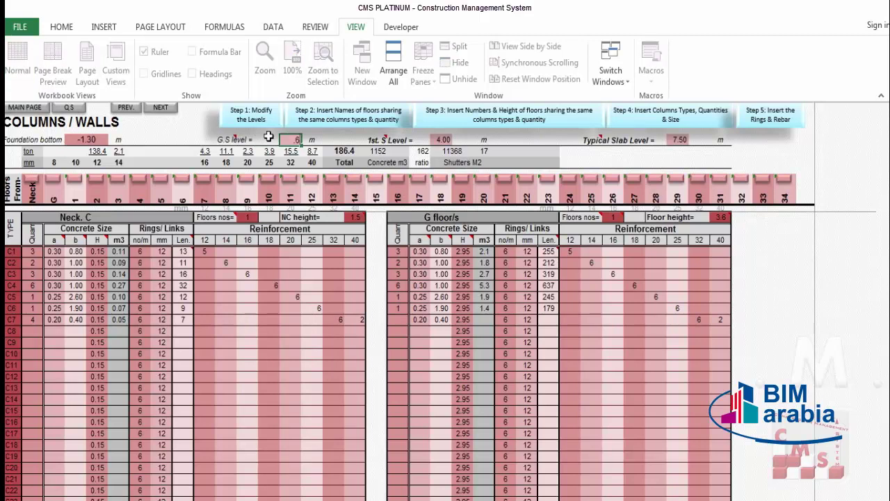
key("Return")
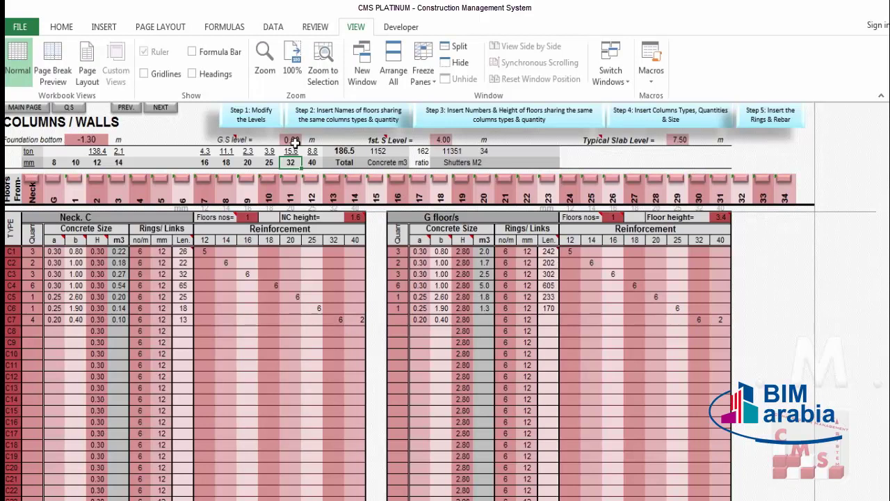
left_click(461, 134)
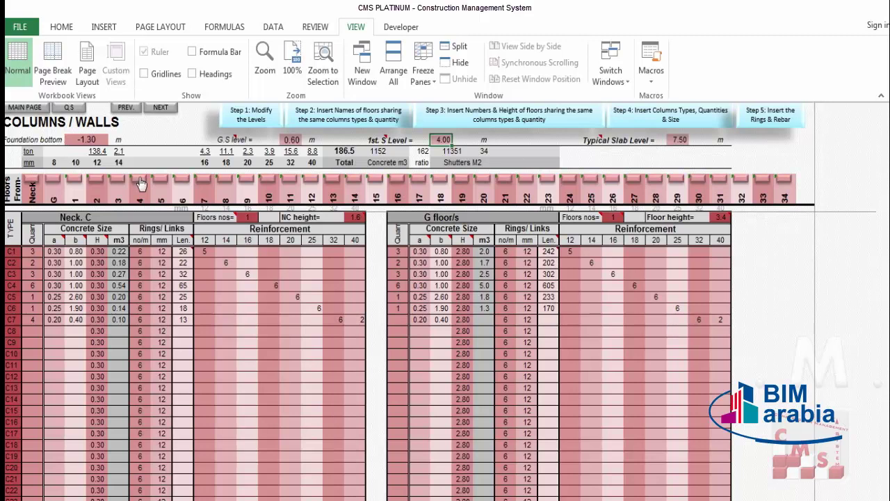
left_click(35, 162)
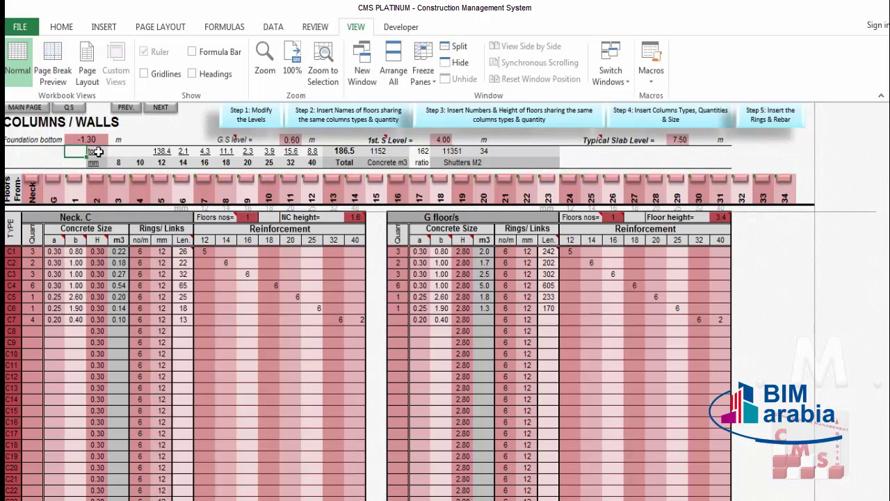
left_click_drag(97, 153, 322, 162)
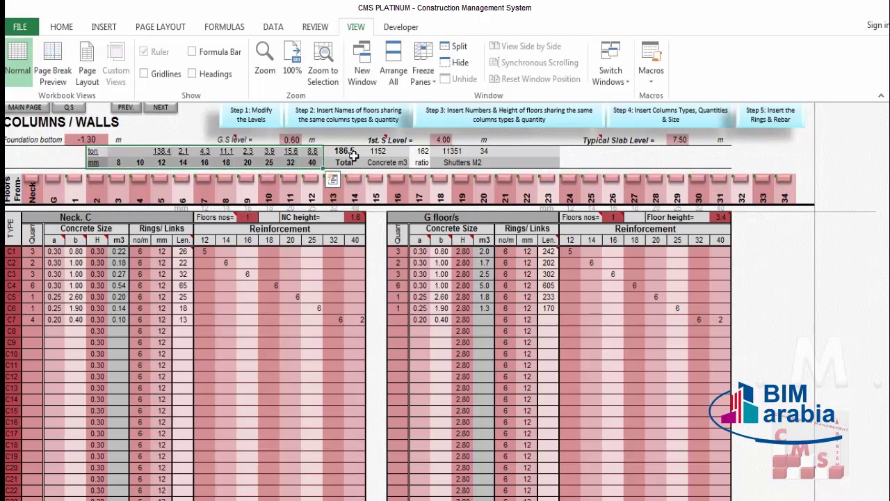
left_click(356, 153)
left_click(374, 151)
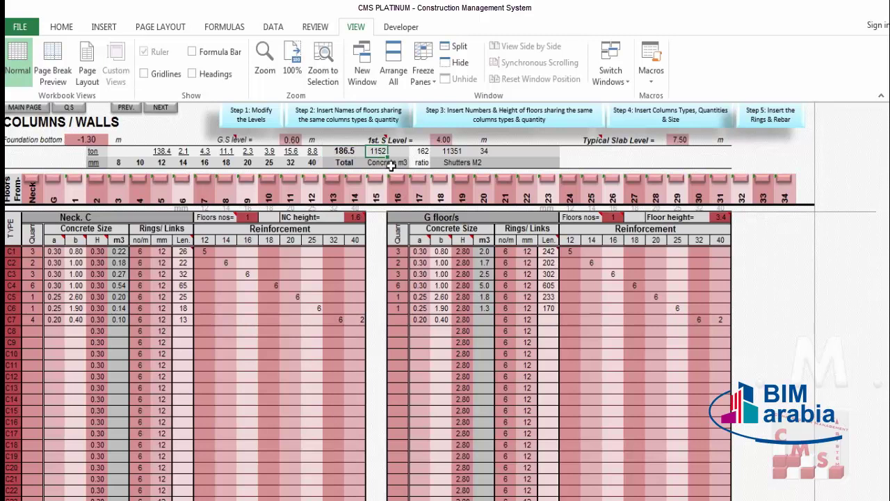
left_click(422, 153)
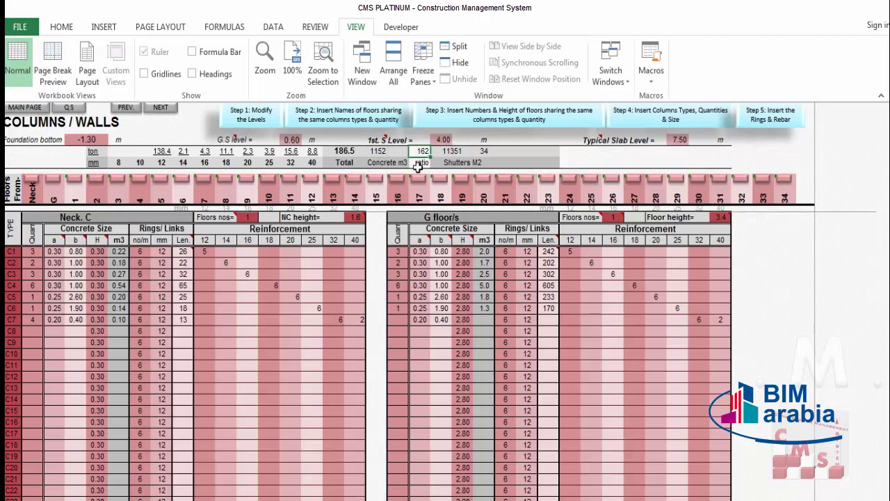
left_click(452, 160)
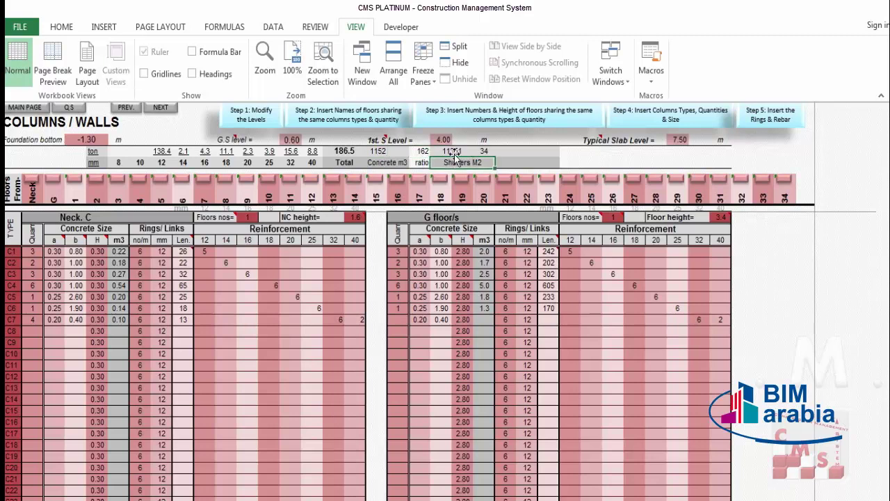
left_click(454, 150)
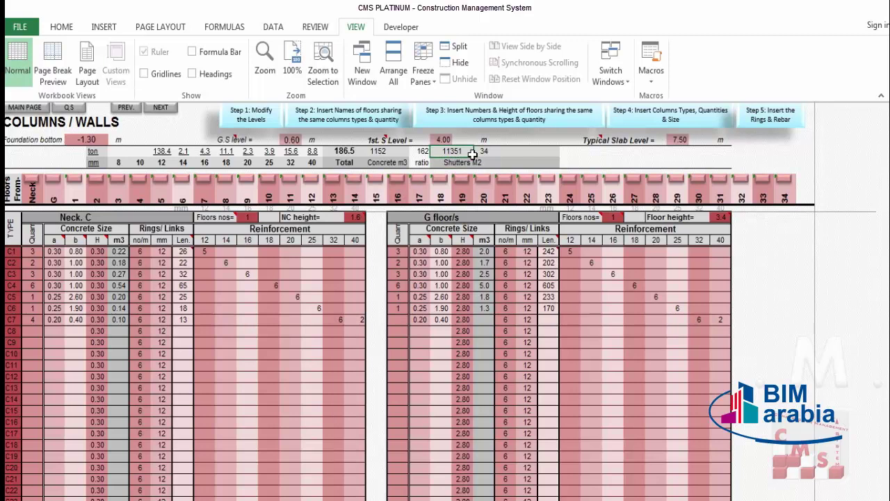
left_click(487, 151)
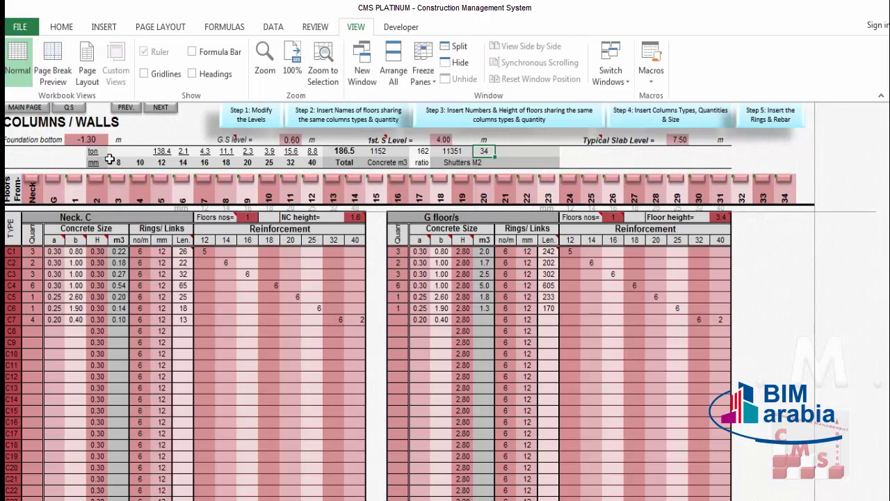
left_click(279, 184)
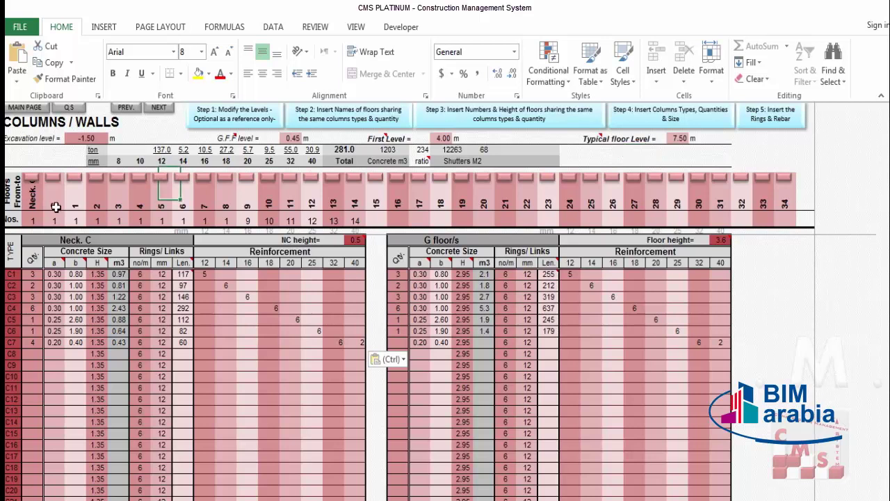
Rename the floor headers after G to M and 1
left_click(56, 200)
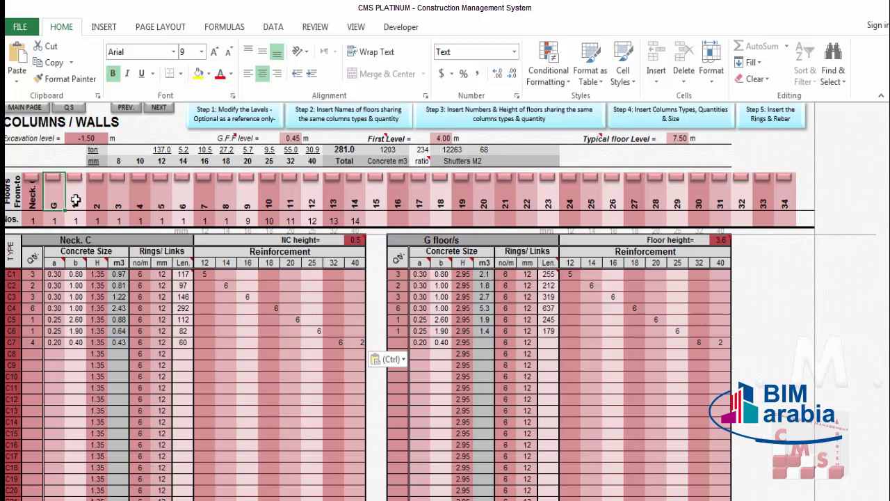
left_click(82, 199)
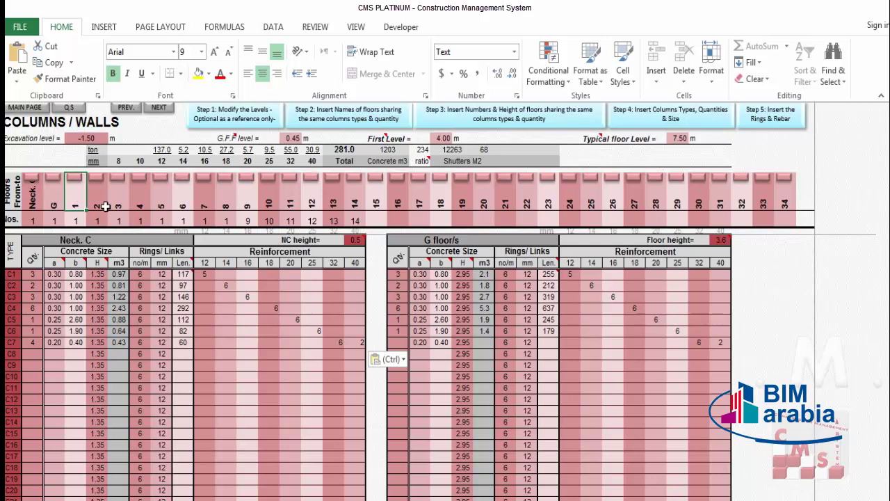
type("M")
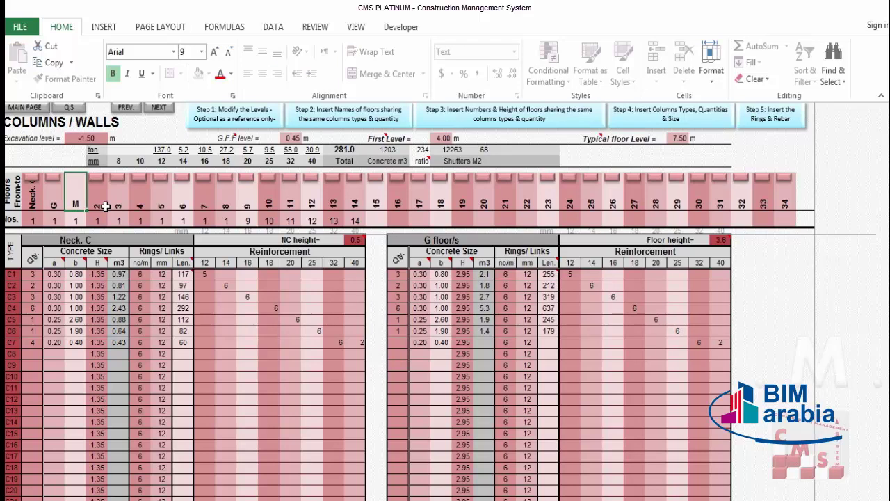
key("Return")
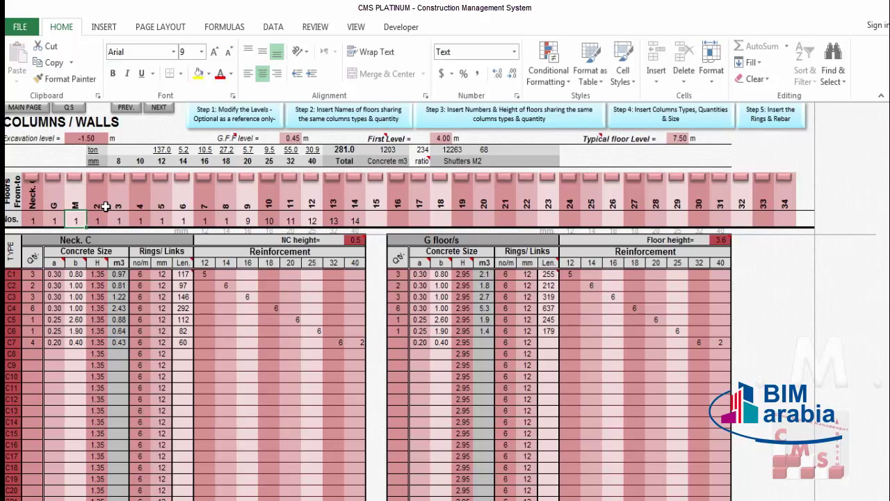
left_click(105, 207)
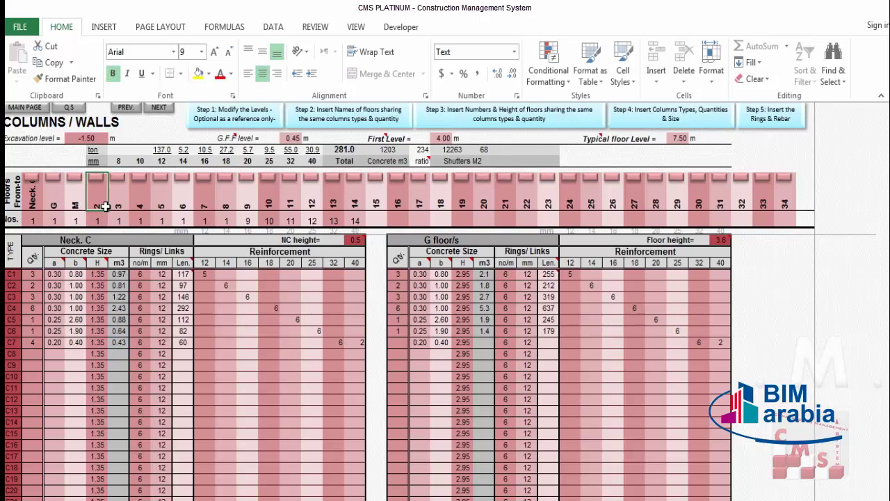
type("1")
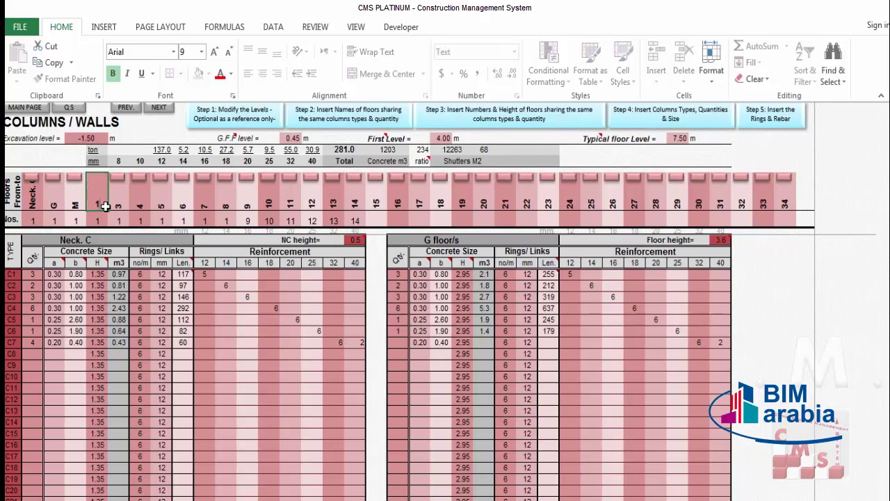
key("Return")
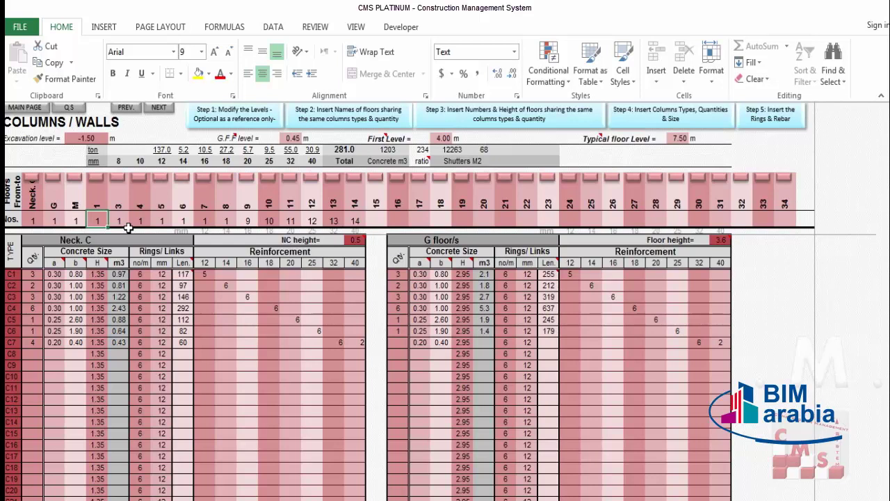
Define floor groups 1-3 with 3 floors and 4-7 with 4 floors
key("Up")
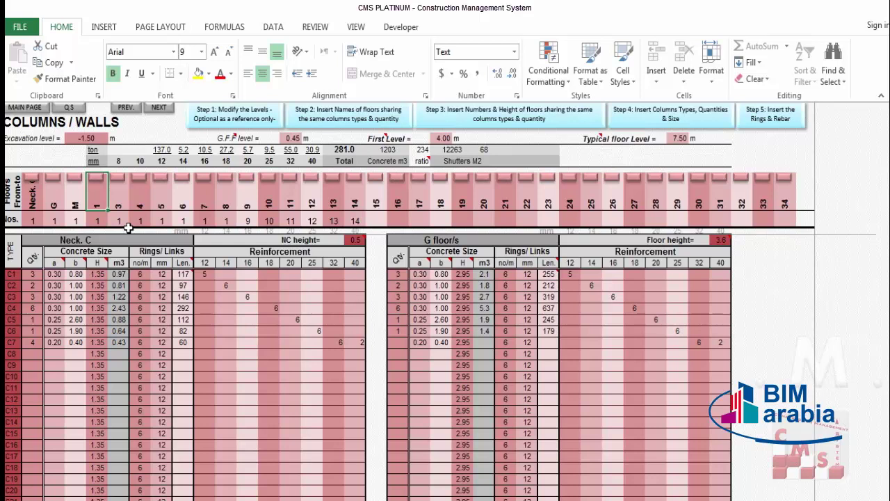
type("1-")
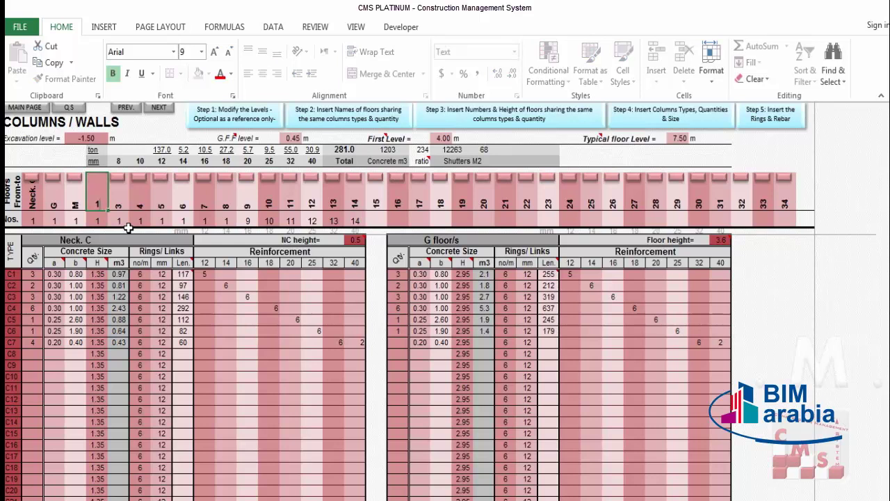
type("3")
key("Return")
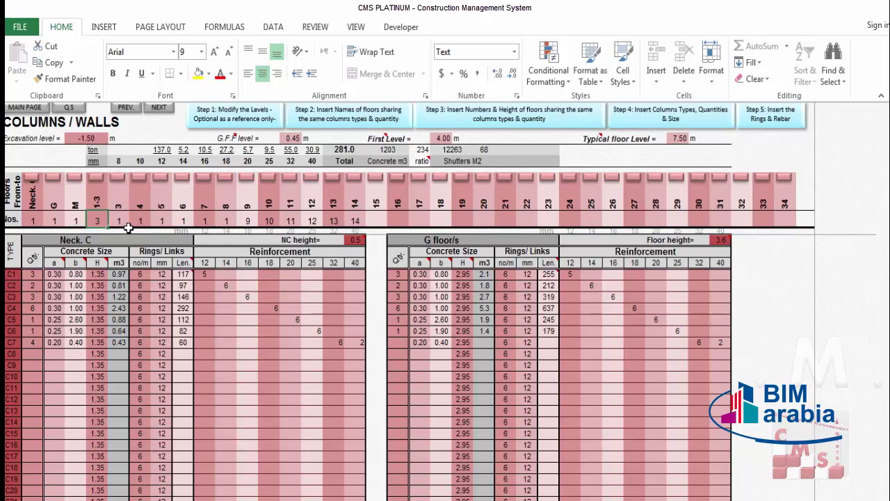
key("Return")
key("Right")
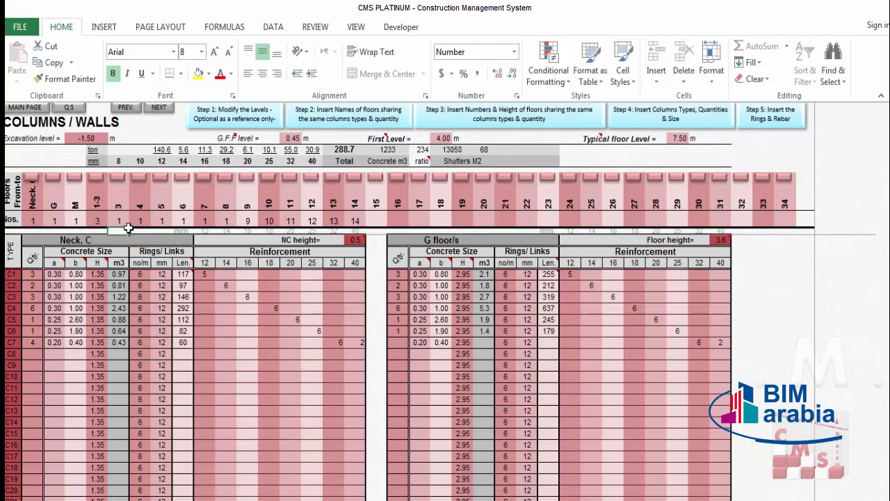
key("Up")
key("Up")
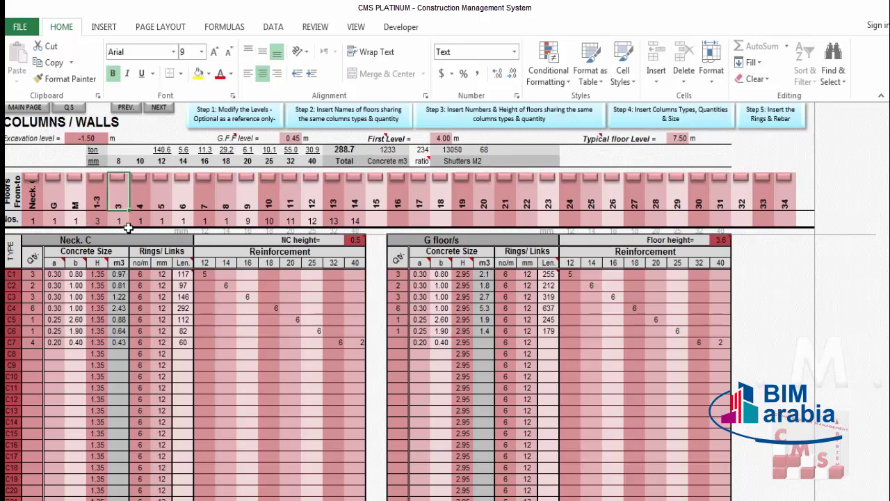
type("4-")
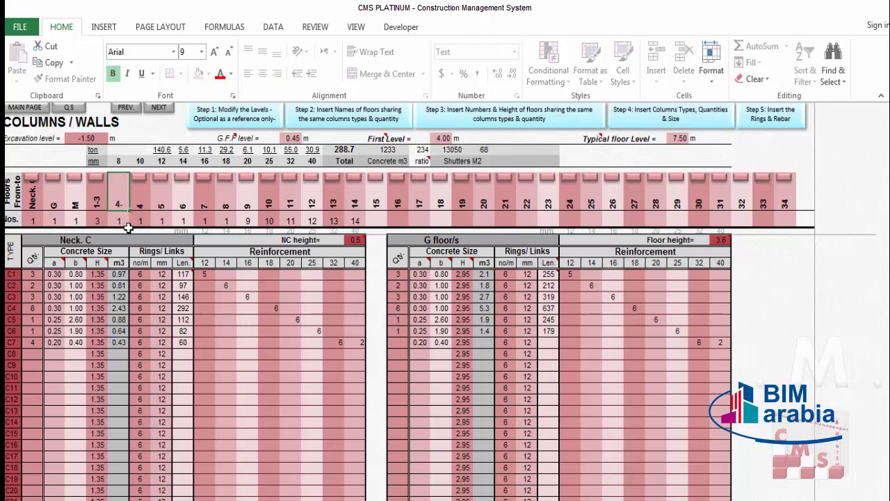
type("7")
key("Return")
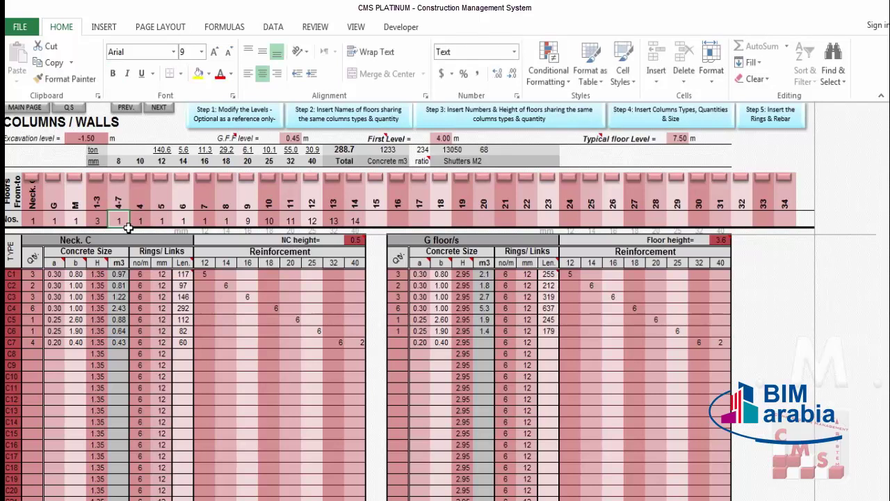
type("4")
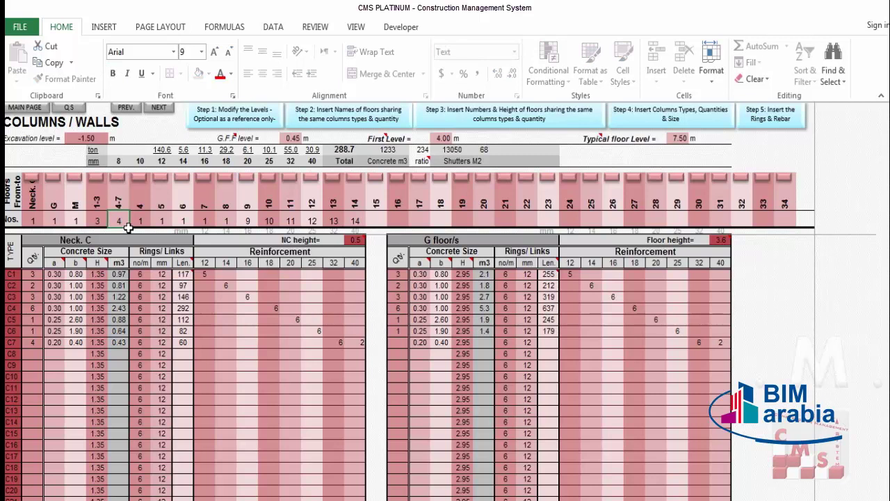
key("Tab")
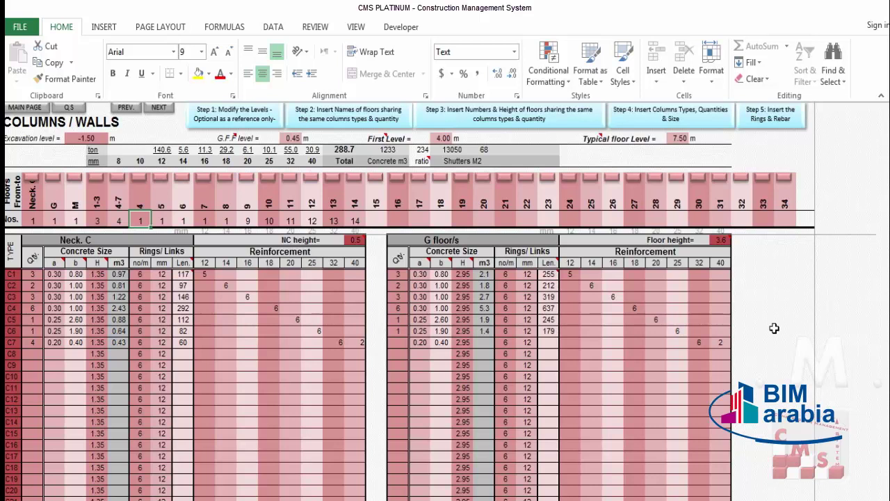
Add floor groups 8-11 and 12-15 with 4 floors each, plus a roof level
key("Up")
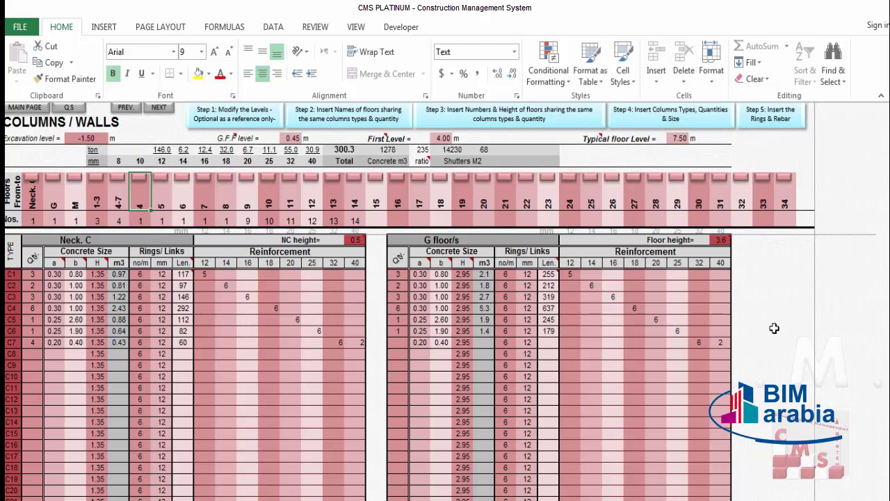
type("8-")
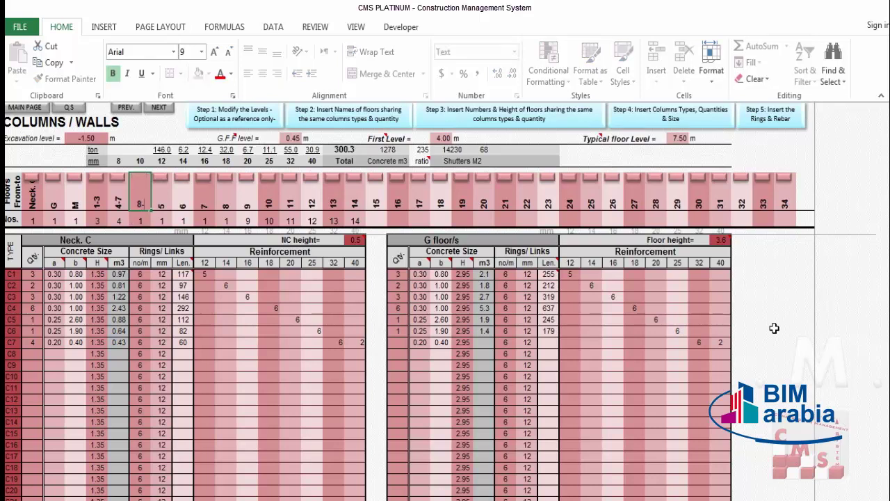
type("11")
key("Return")
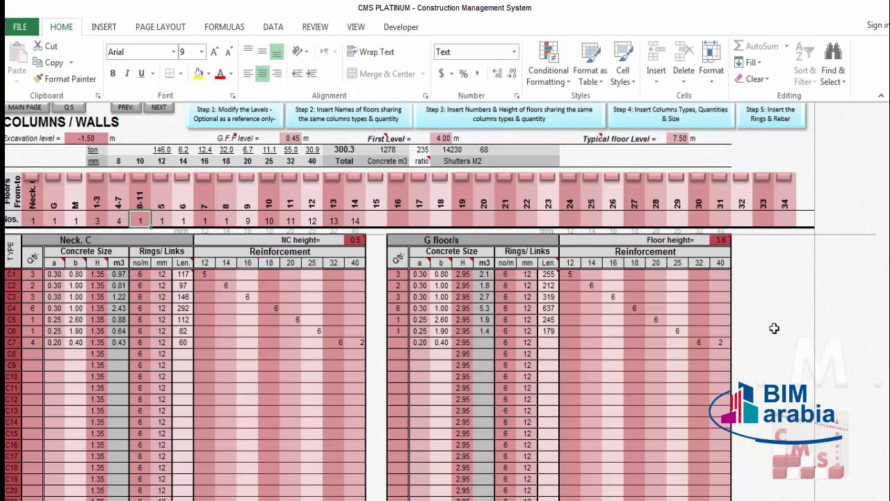
type("4")
key("Tab")
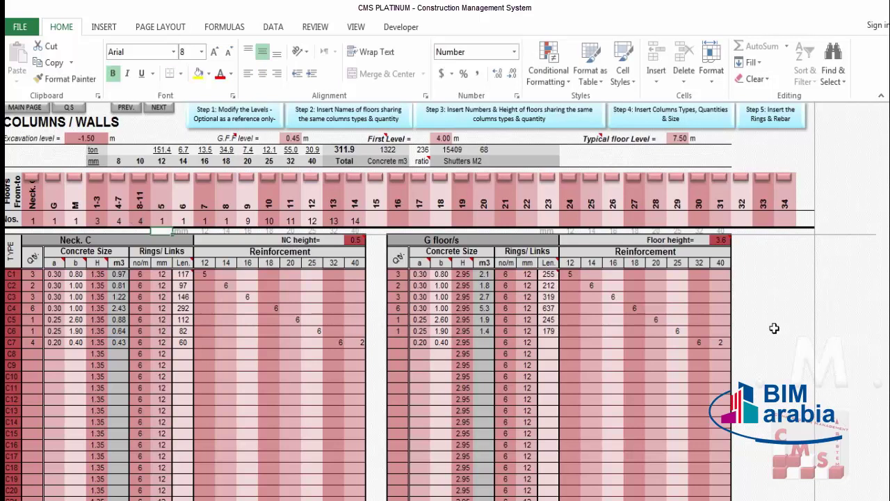
key("Up")
type("12-15")
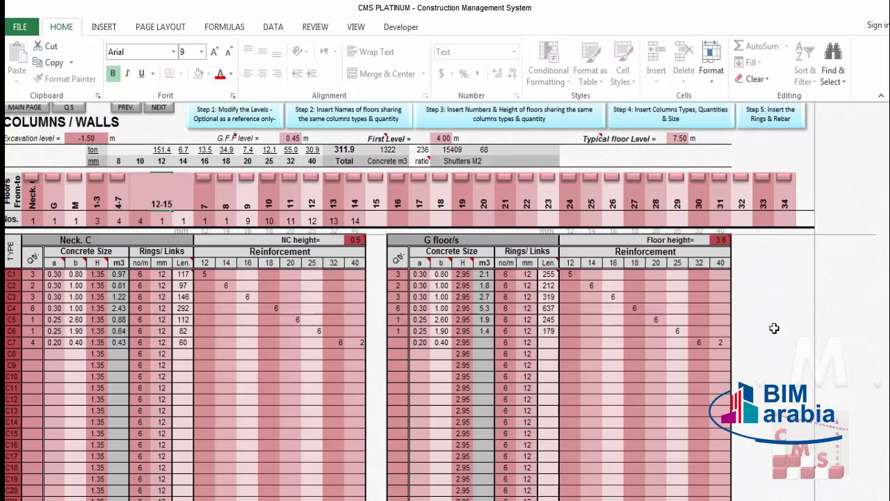
key("Return")
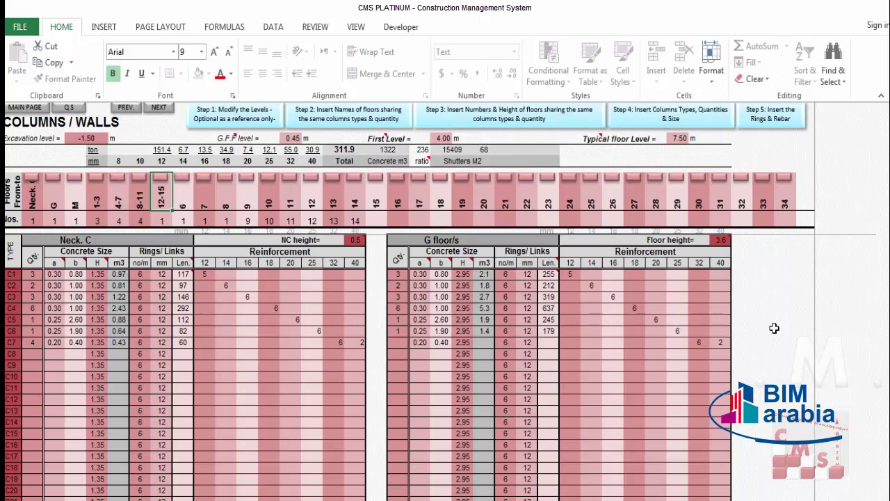
type("4")
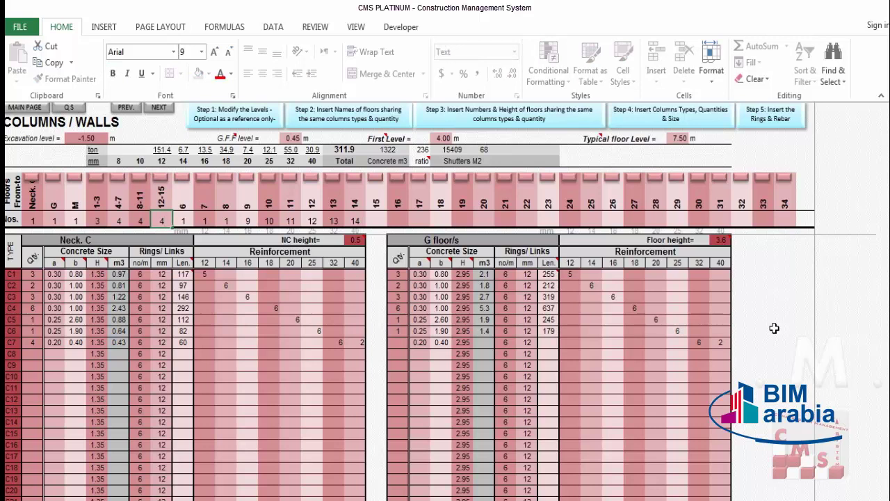
key("Tab")
key("Up")
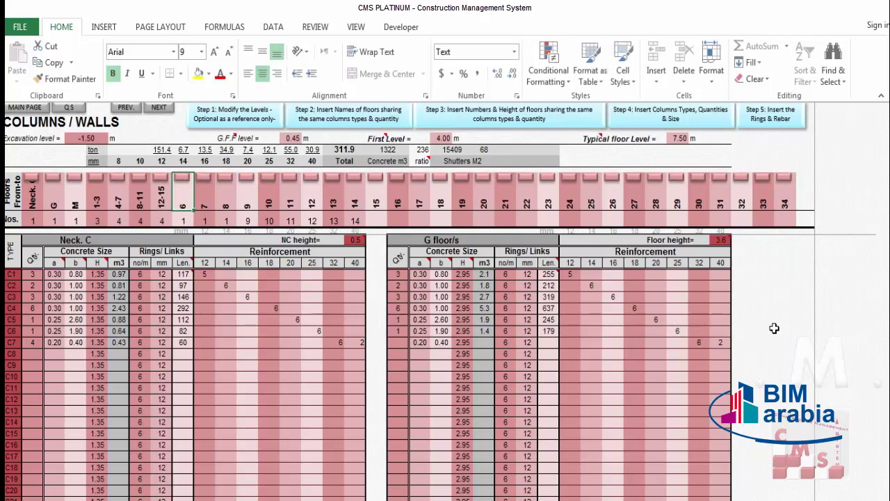
type("roof")
key("Return")
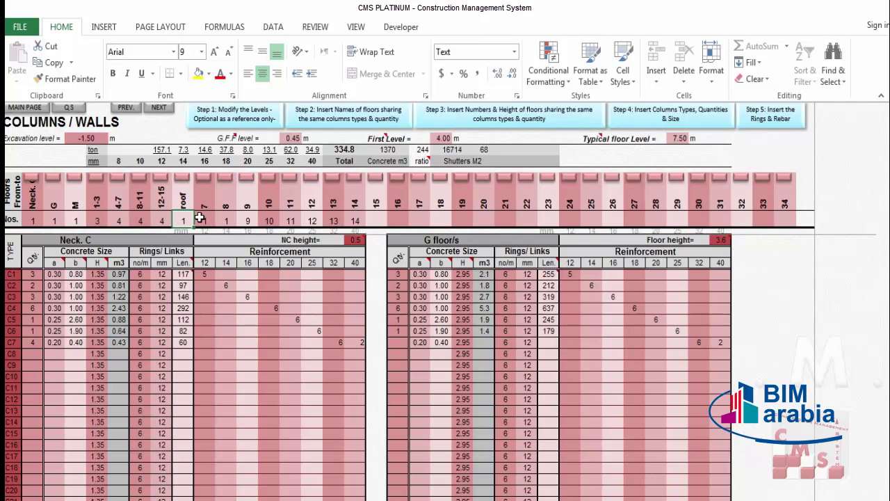
Clear the floor counts under unused columns 7 to 14
left_click_drag(203, 220, 247, 220)
left_click_drag(306, 220, 374, 216)
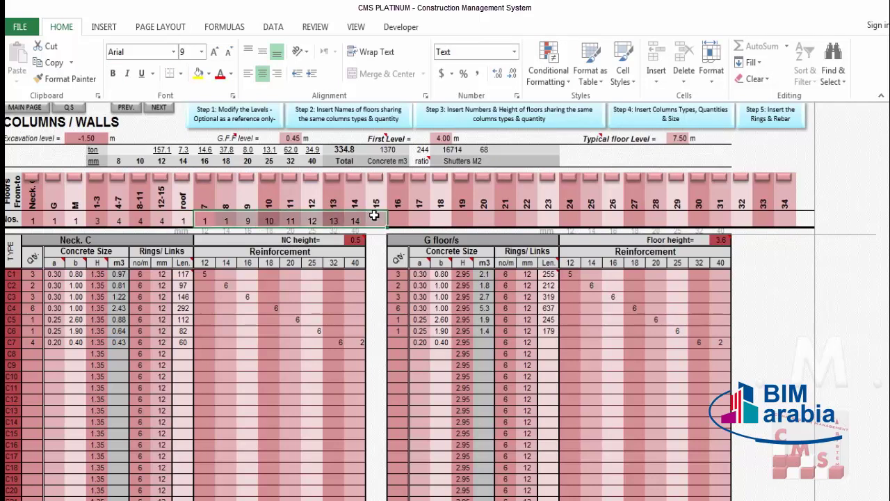
key("Delete")
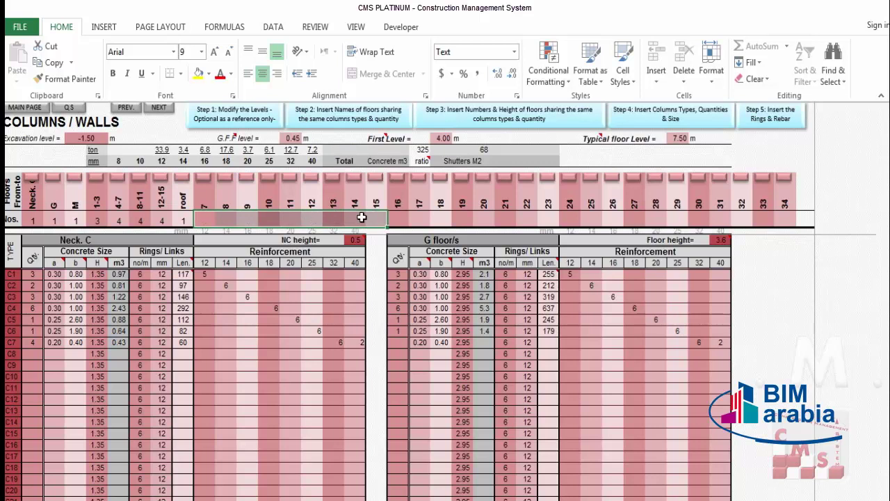
left_click(212, 220)
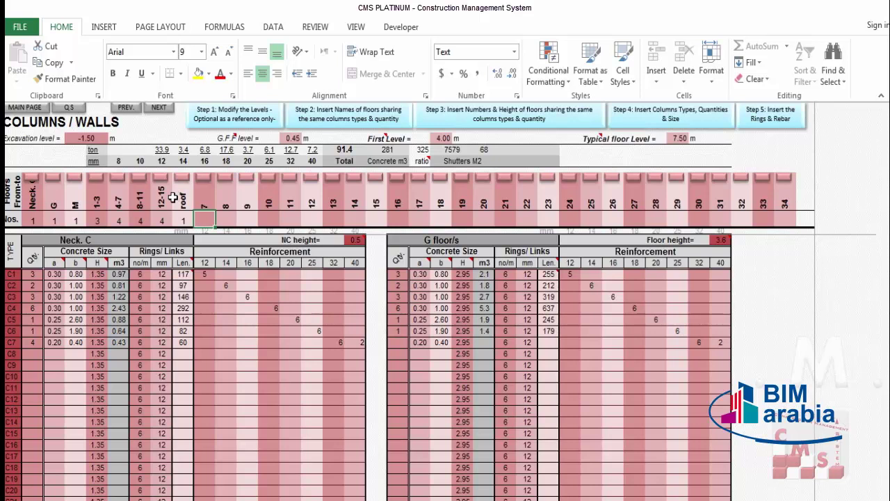
Enter 3 as the C1 quantity and bring up the G+M+15 Structure drawing in AutoCAD
left_click_drag(11, 275, 8, 348)
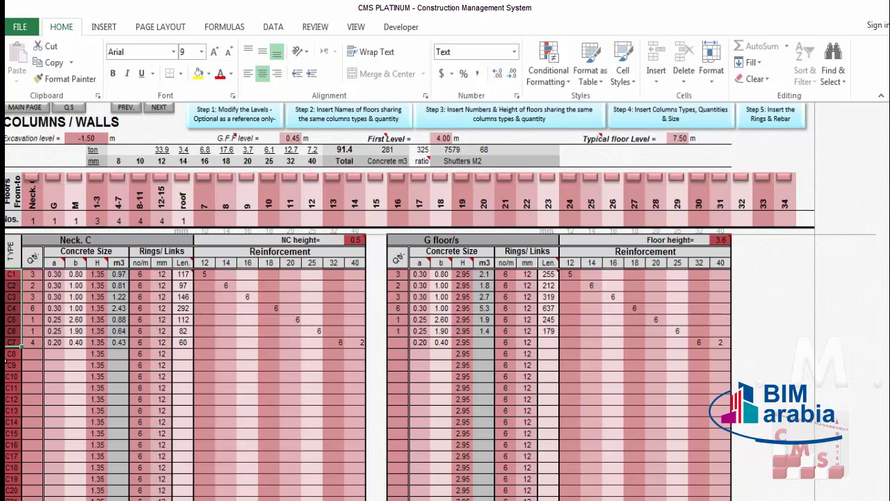
left_click(10, 365)
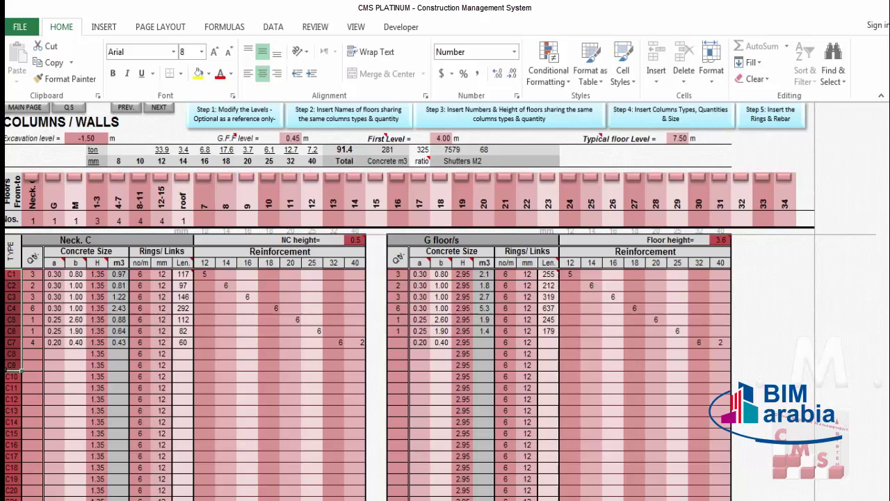
left_click(35, 277)
type("3")
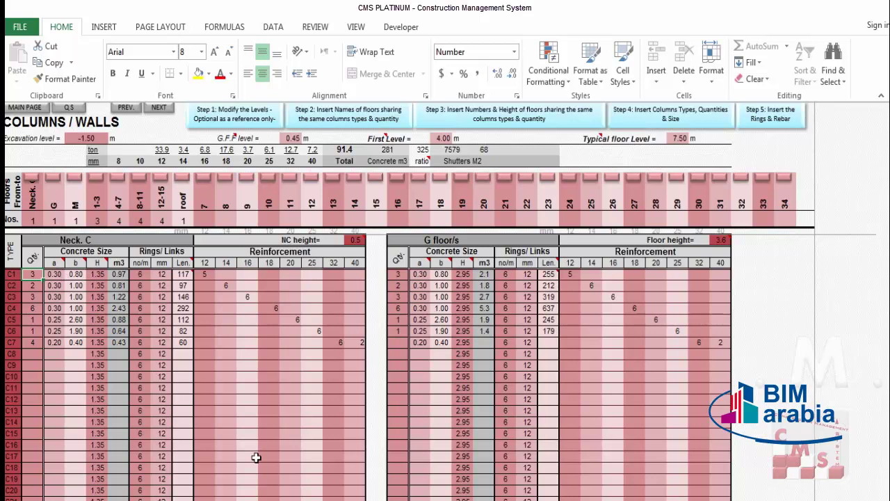
mouse_move(273, 493)
left_click(256, 476)
Zoom around the ground-floor details to read the 1.00 and 0.25 sizes of C1–C4 and W1
left_click(745, 207)
scroll(745, 206, "down", 5)
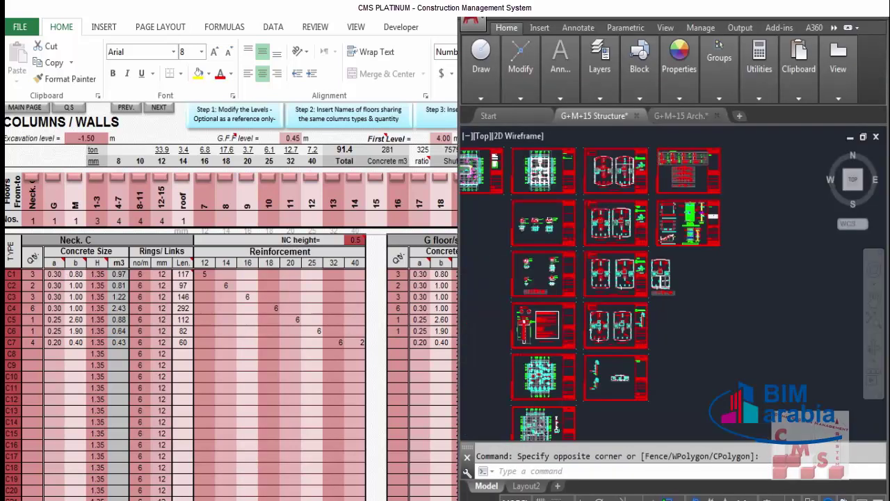
scroll(604, 196, "up", 3)
scroll(604, 195, "up", 4)
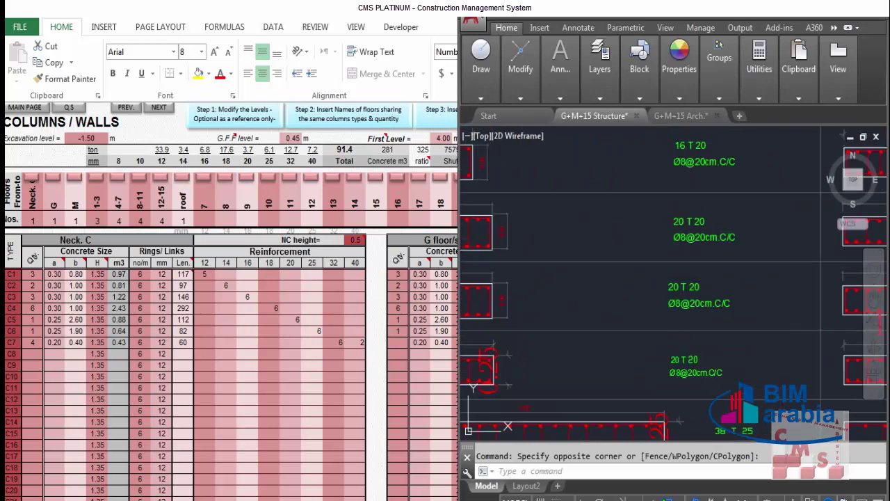
scroll(555, 260, "down", 1)
scroll(536, 240, "up", 4)
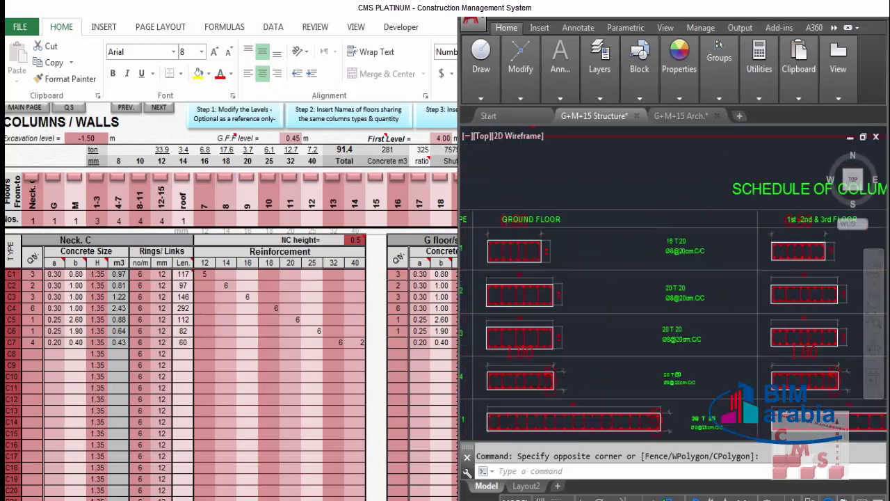
scroll(519, 217, "down", 1)
scroll(520, 217, "down", 2)
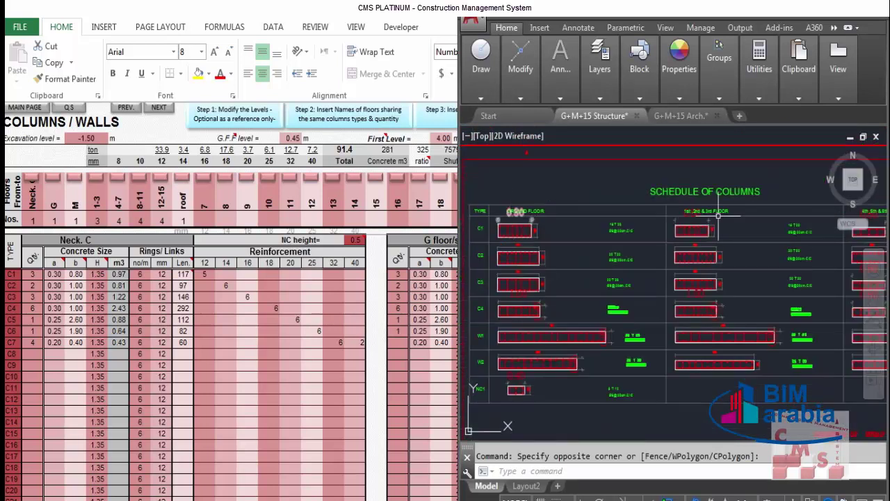
scroll(711, 217, "up", 5)
scroll(664, 217, "down", 4)
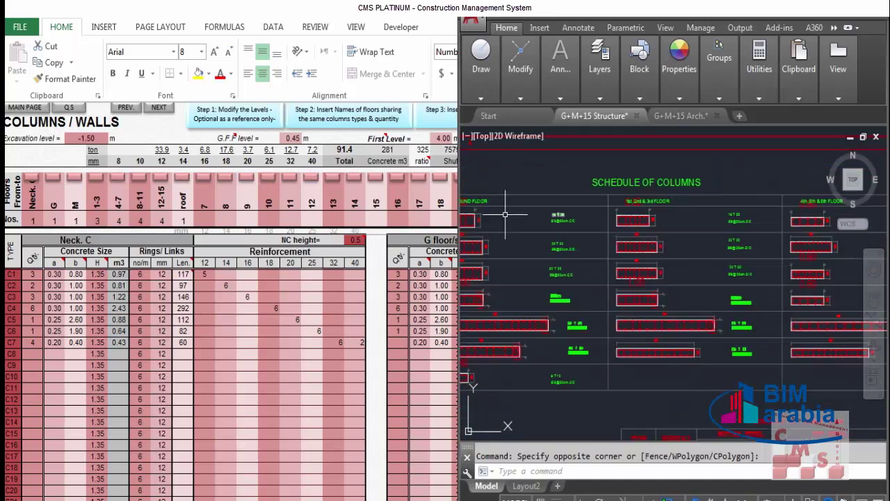
scroll(504, 214, "up", 4)
scroll(505, 274, "down", 2)
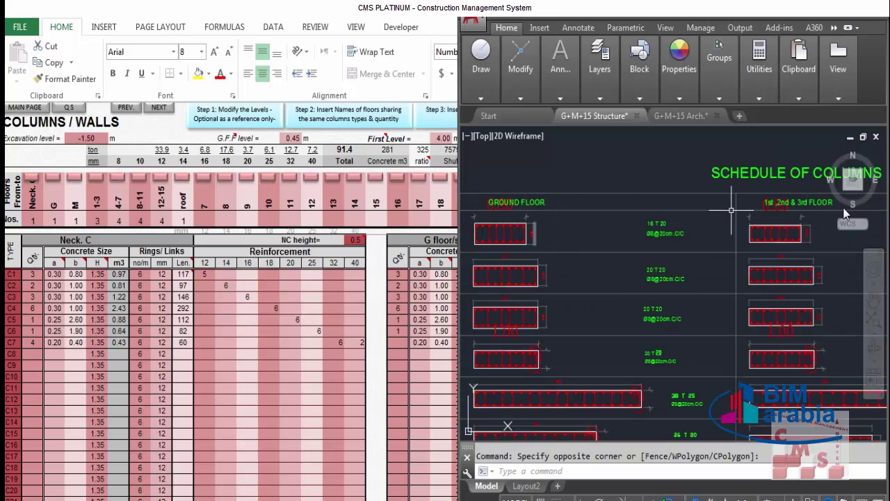
scroll(817, 201, "up", 5)
scroll(628, 217, "down", 4)
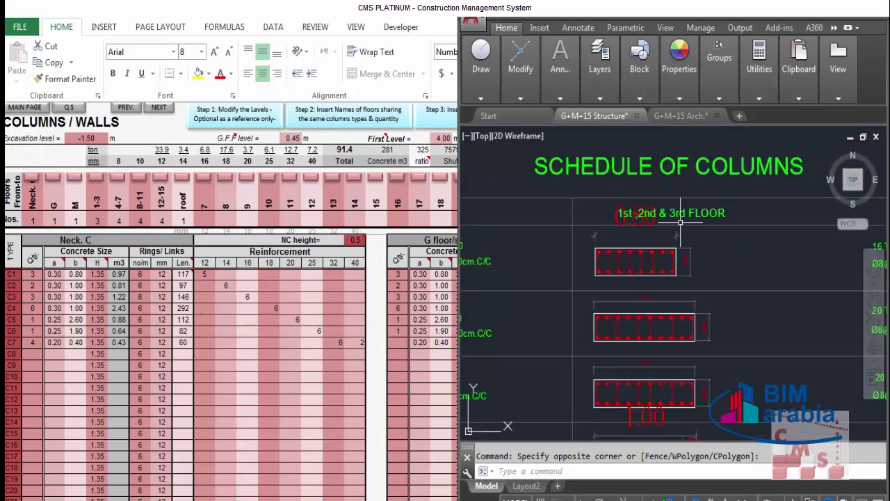
scroll(586, 247, "down", 3)
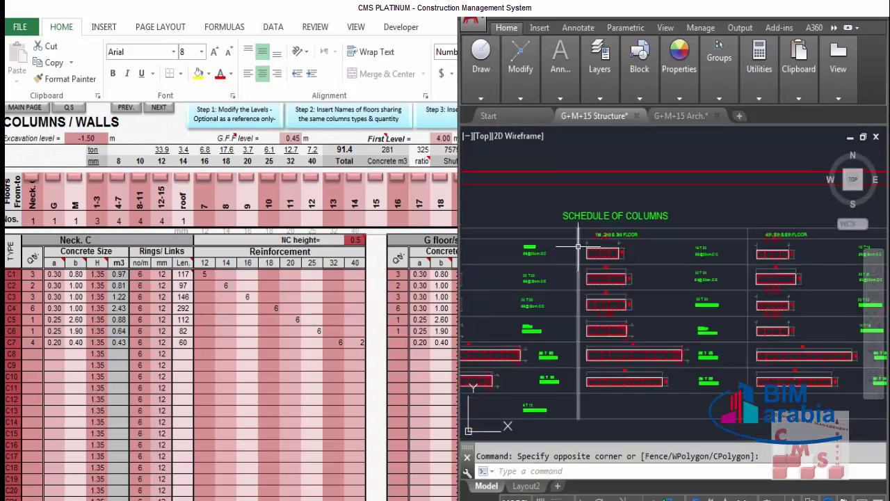
scroll(711, 243, "up", 5)
scroll(647, 217, "down", 2)
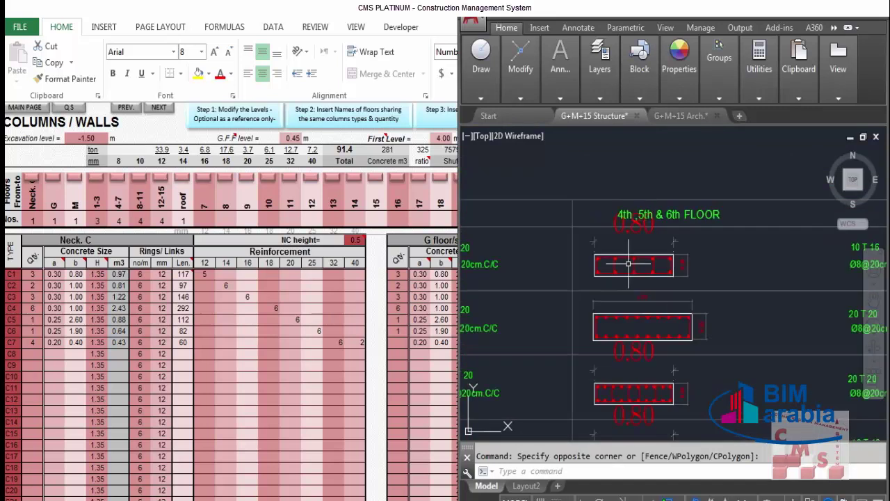
scroll(630, 262, "down", 3)
scroll(793, 261, "up", 3)
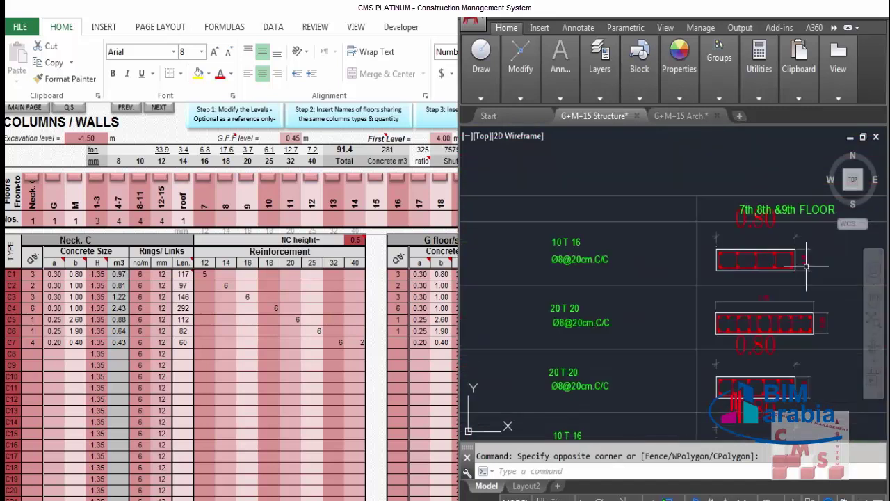
scroll(680, 211, "down", 2)
scroll(750, 225, "down", 2)
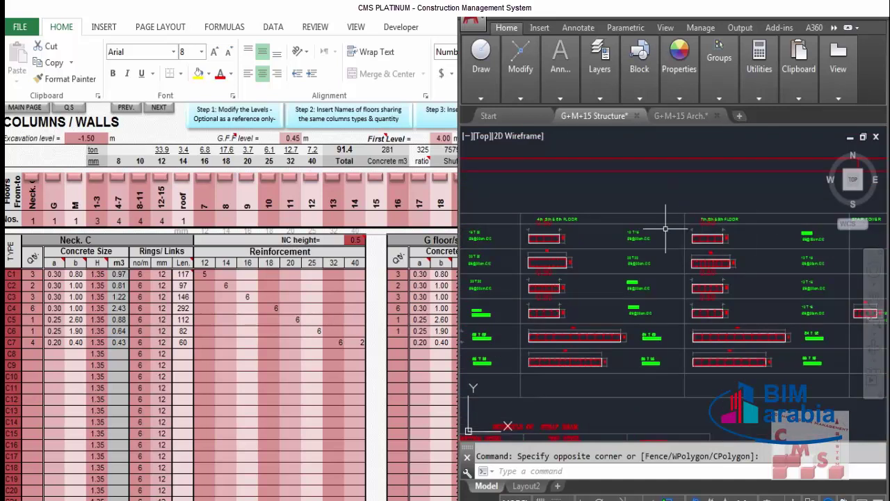
scroll(670, 227, "down", 2)
scroll(786, 226, "up", 3)
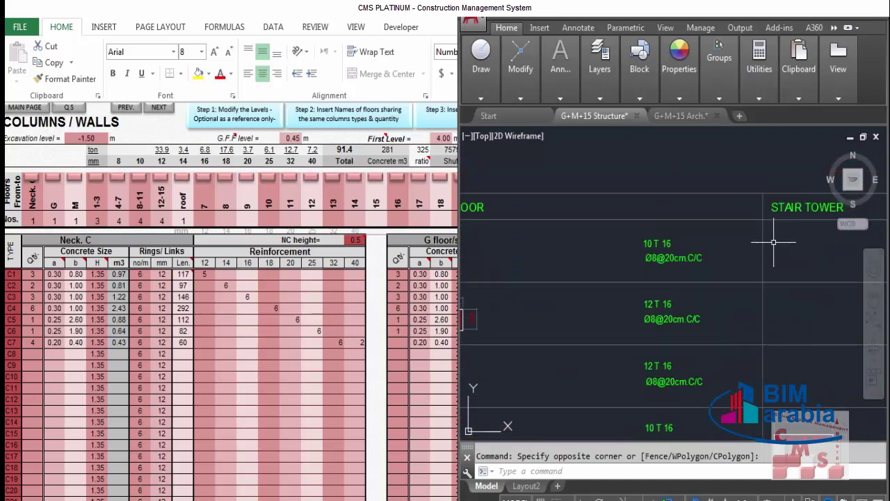
scroll(794, 241, "down", 3)
scroll(679, 252, "up", 4)
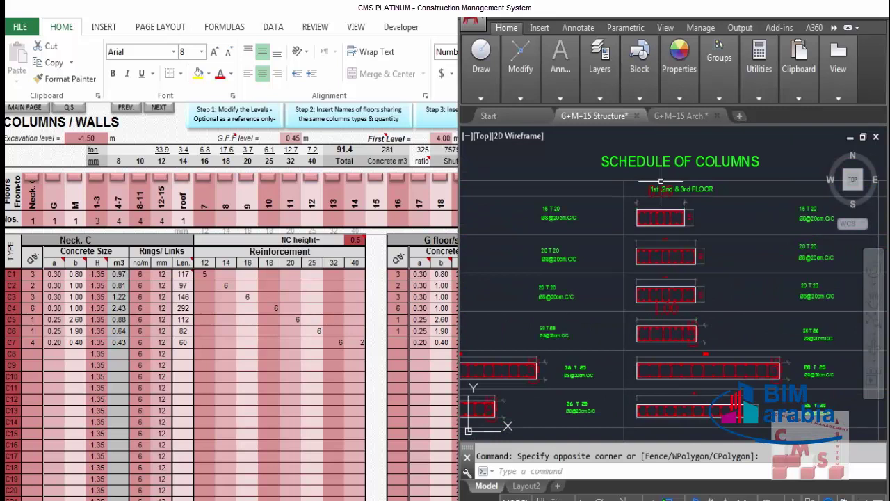
scroll(590, 218, "up", 2)
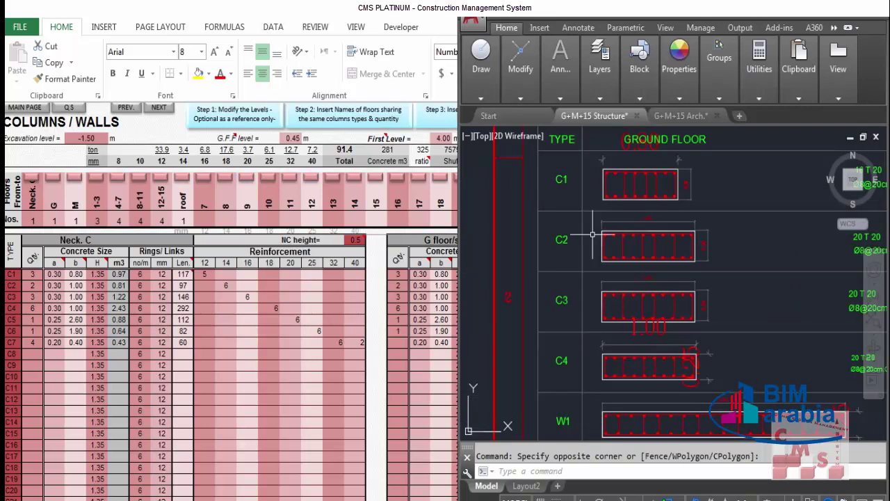
scroll(592, 235, "down", 3)
scroll(765, 205, "up", 3)
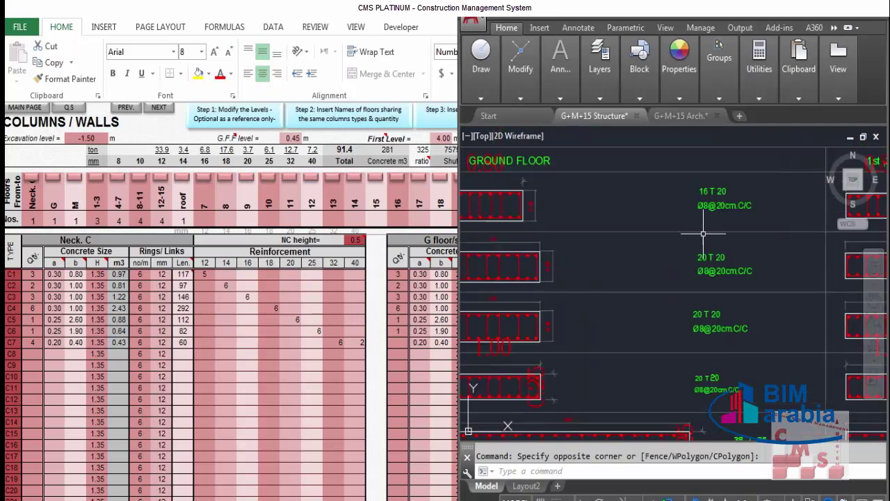
scroll(703, 233, "down", 3)
scroll(501, 217, "up", 4)
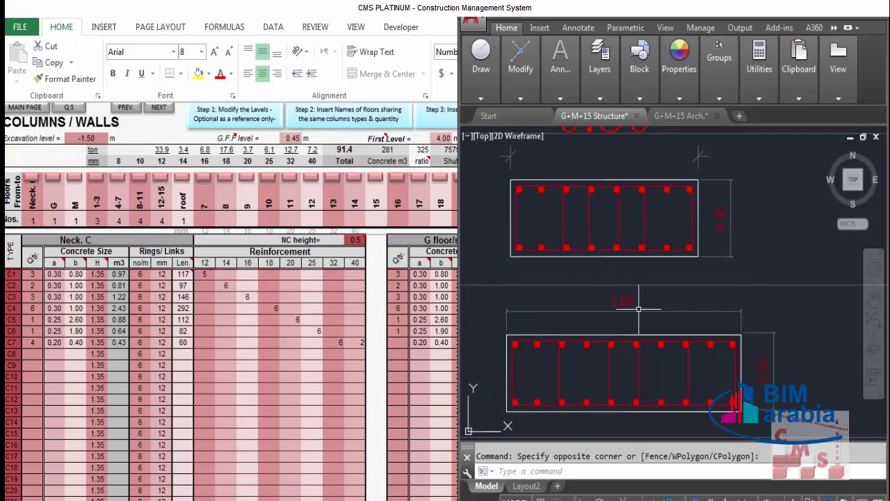
scroll(656, 261, "down", 2)
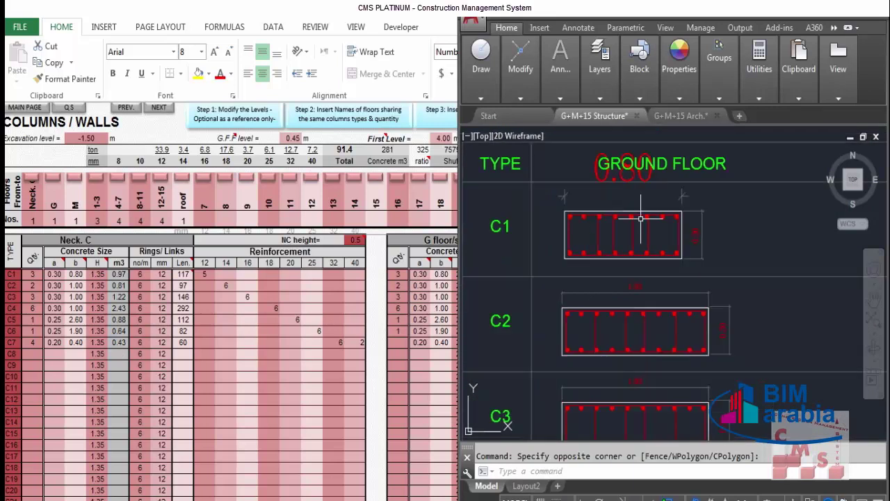
scroll(628, 193, "up", 2)
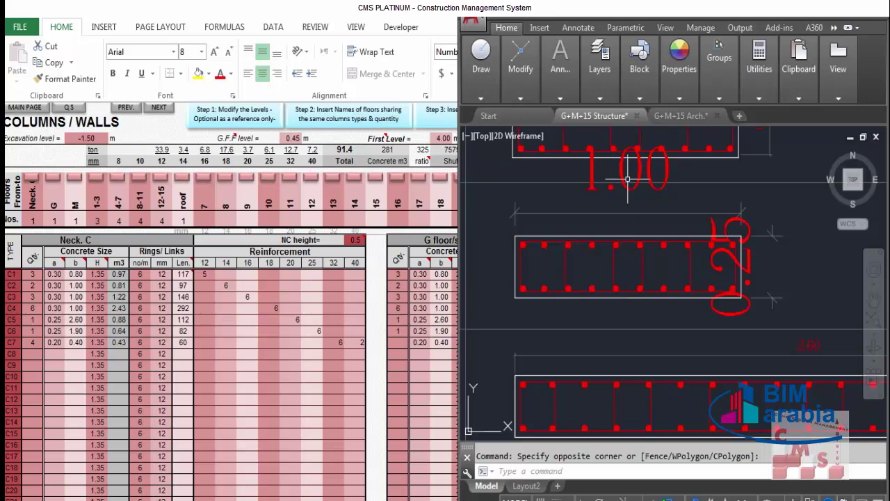
scroll(688, 278, "down", 2)
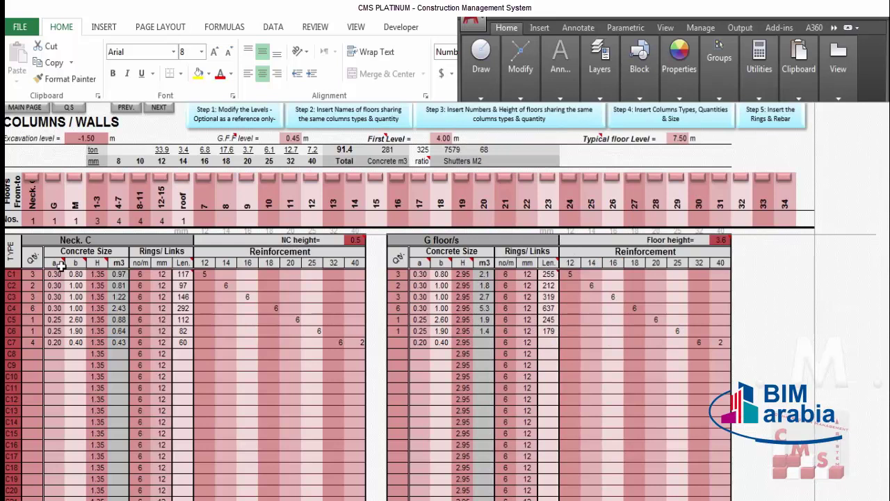
Review the C1/C2 sizes, heights, and the Rings/Links and Reinforcement columns
mouse_move(56, 264)
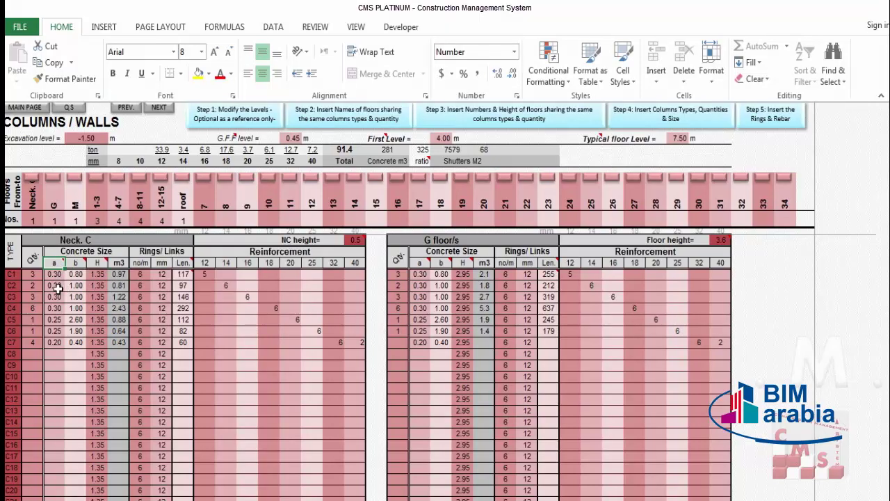
left_click(74, 286)
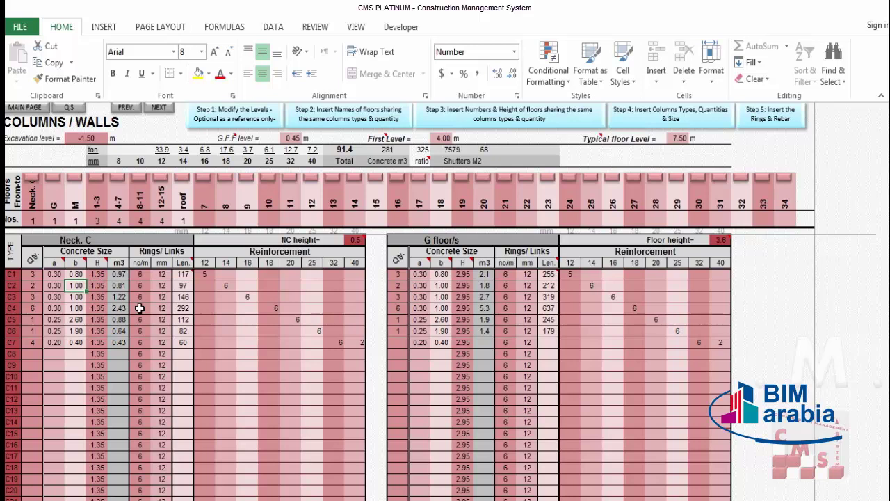
left_click(98, 274)
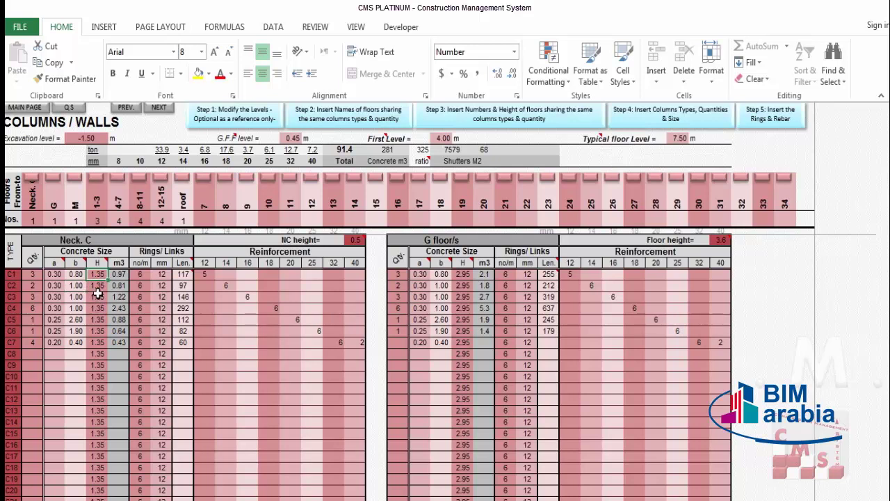
left_click(97, 353)
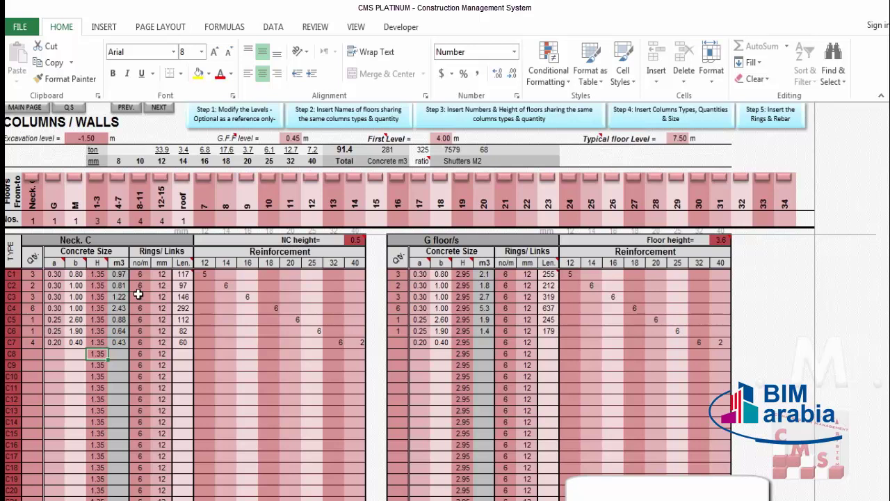
left_click(160, 253)
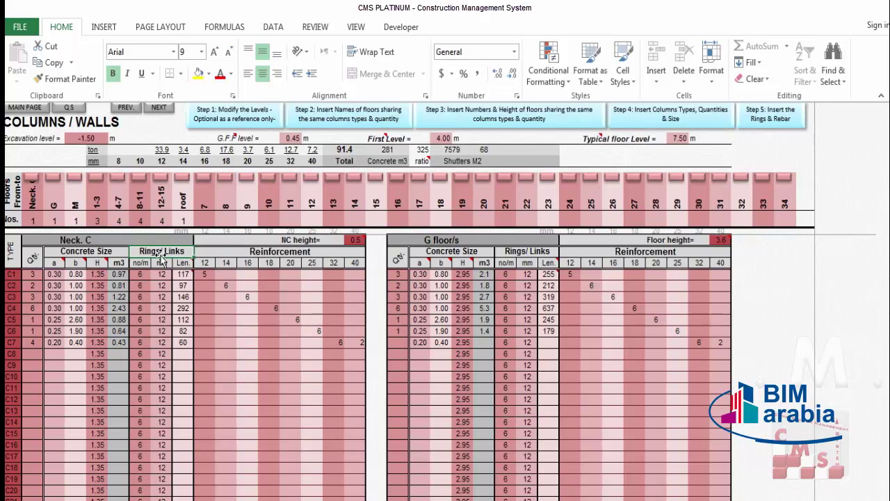
left_click(257, 252)
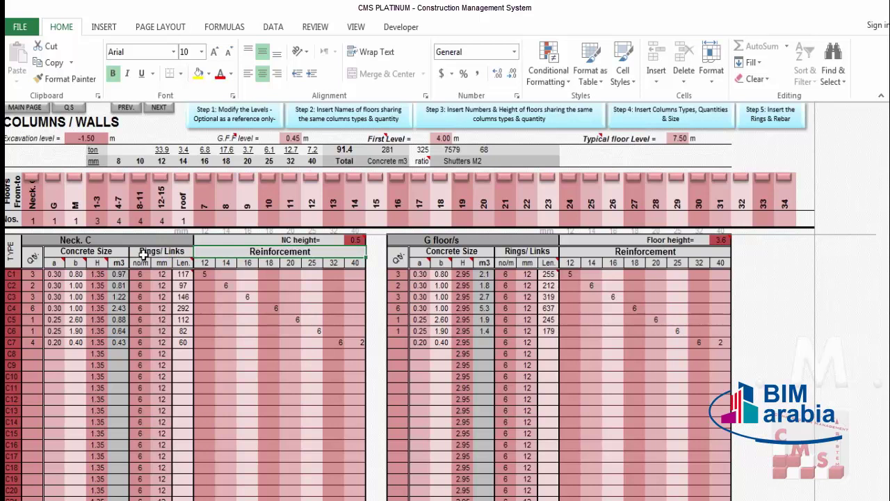
left_click(141, 274)
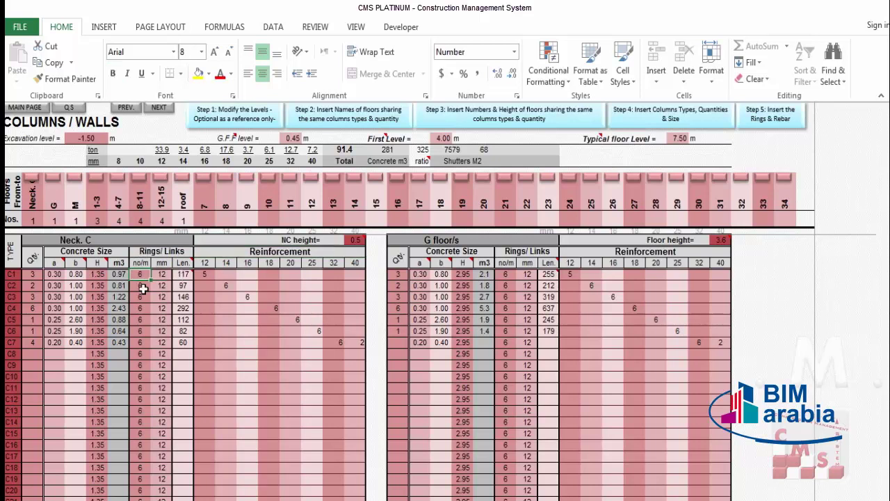
Change the Neck C rings/links diameter from 12 mm to 10 mm
left_click(161, 274)
left_click(178, 275)
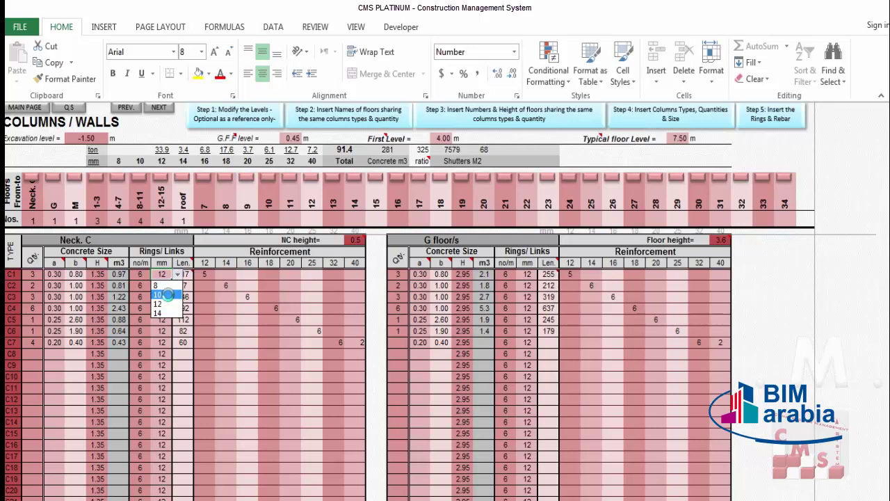
left_click(168, 295)
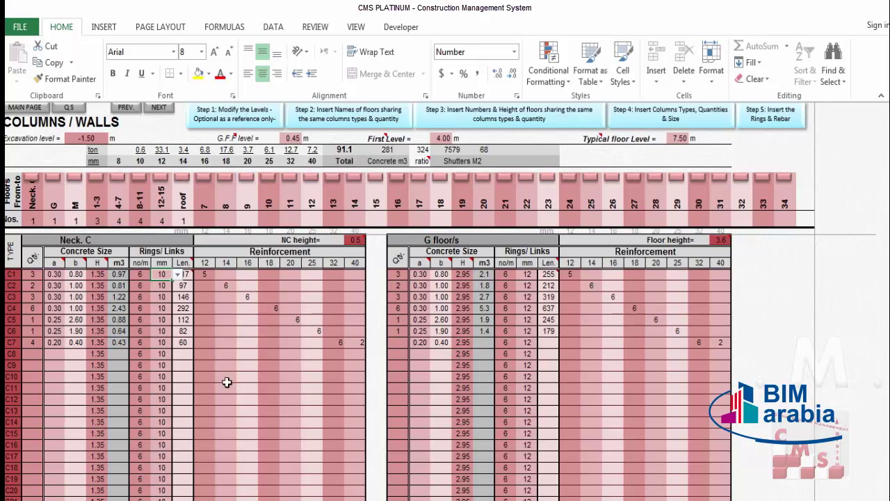
Check the Ø8@20cm stirrups in AutoCAD and set the Neck C link diameter to 8 mm
key("alt+Tab")
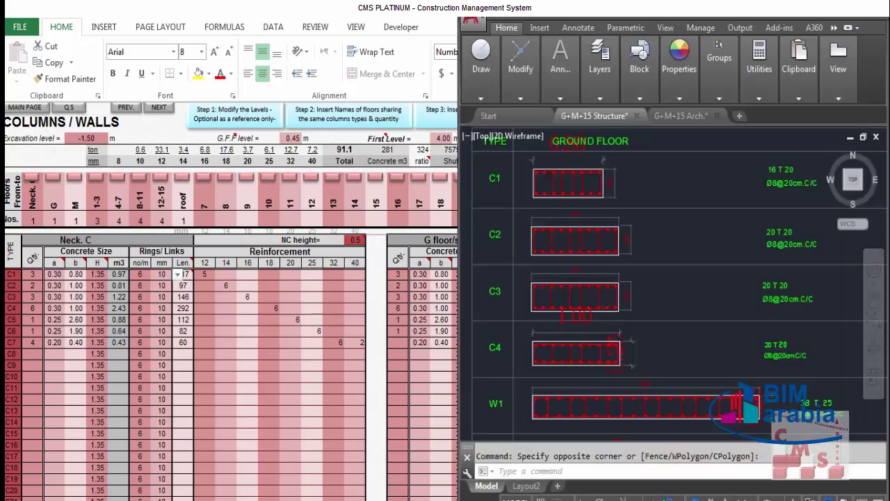
scroll(676, 180, "up", 5)
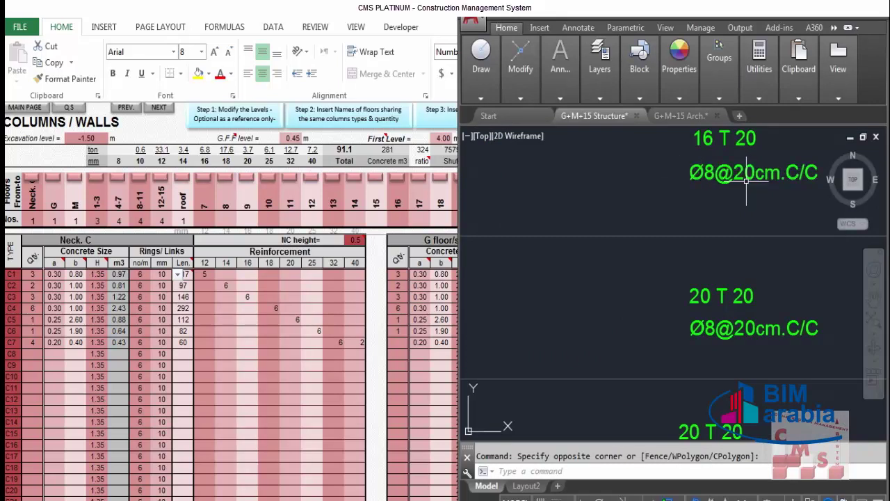
left_click(177, 274)
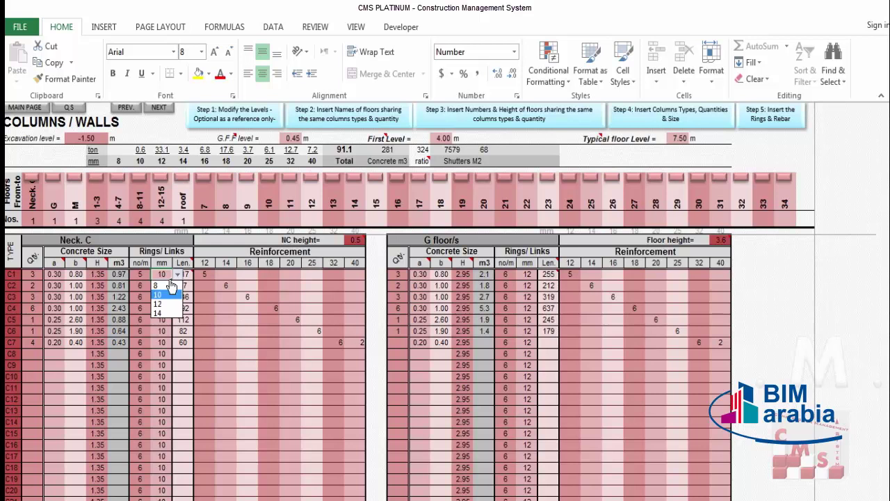
left_click(169, 292)
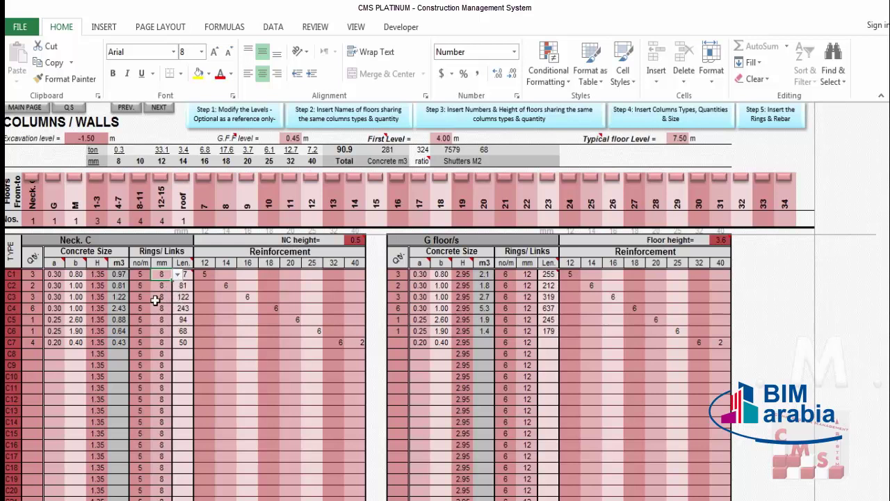
left_click(222, 255)
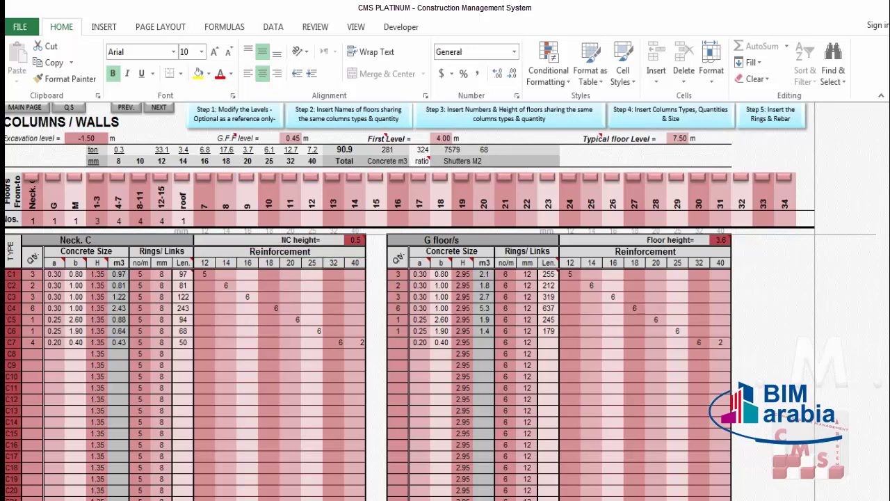
scroll(642, 234, "down", 2)
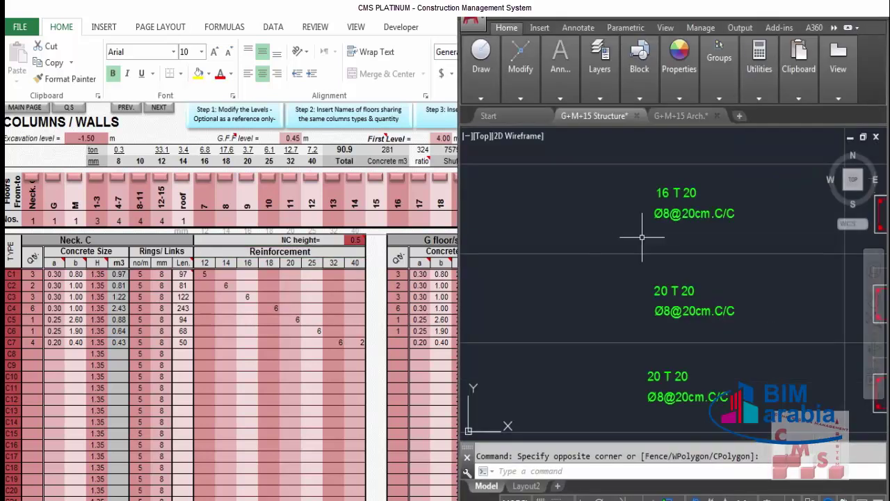
scroll(757, 215, "down", 2)
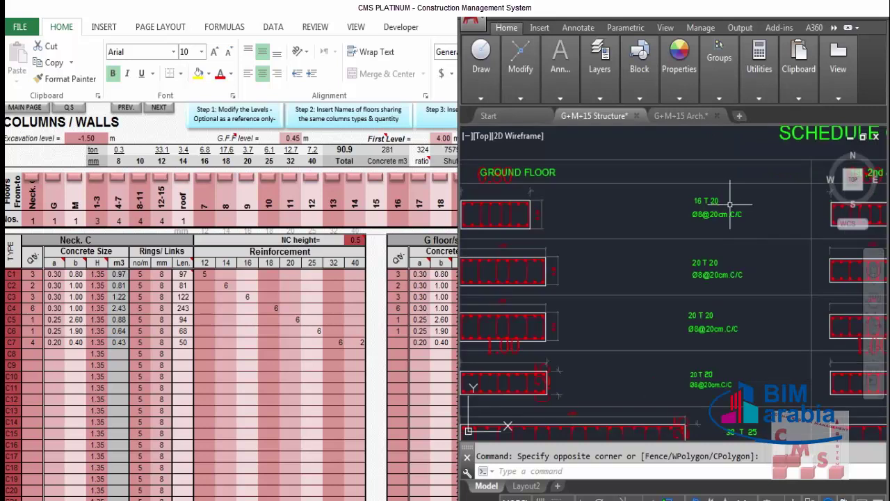
scroll(730, 203, "up", 4)
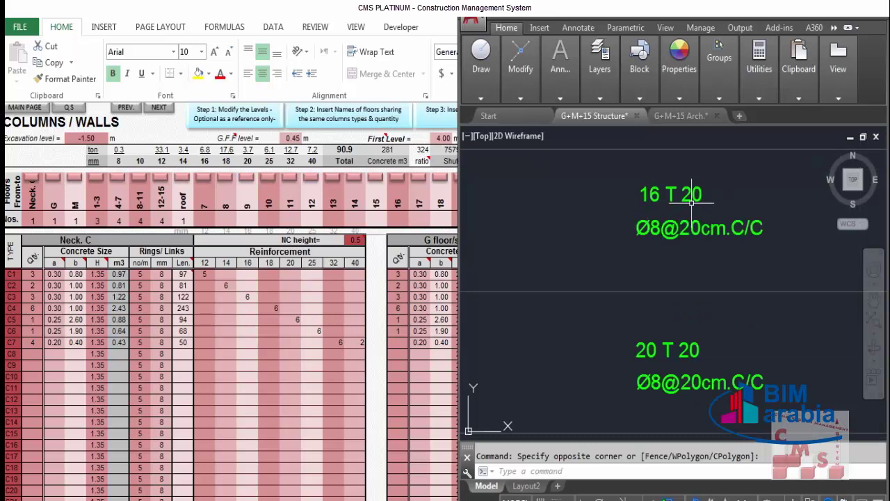
Enter 16 bars of 20 mm for column C1 in the Neck C table
left_click(258, 309)
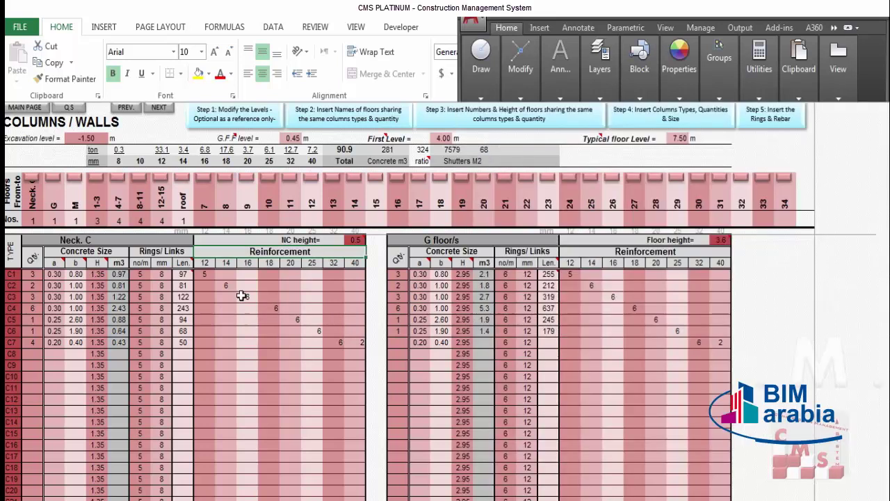
left_click(290, 276)
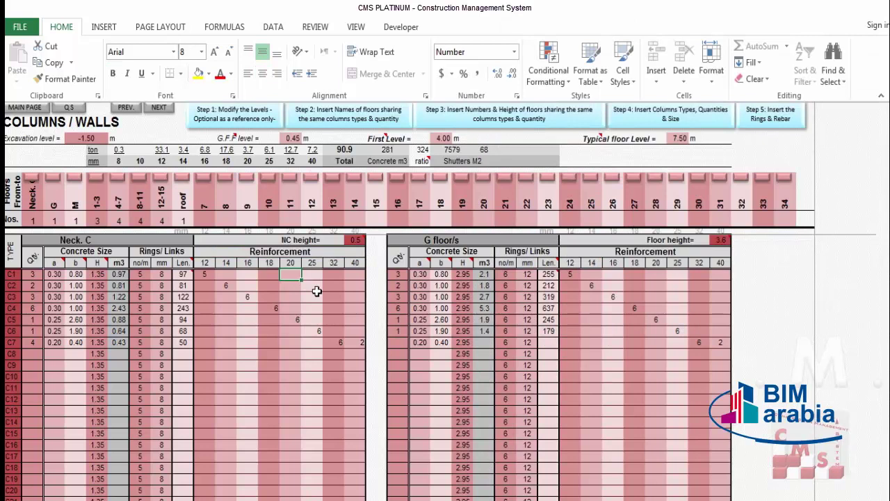
type("16")
key("Return")
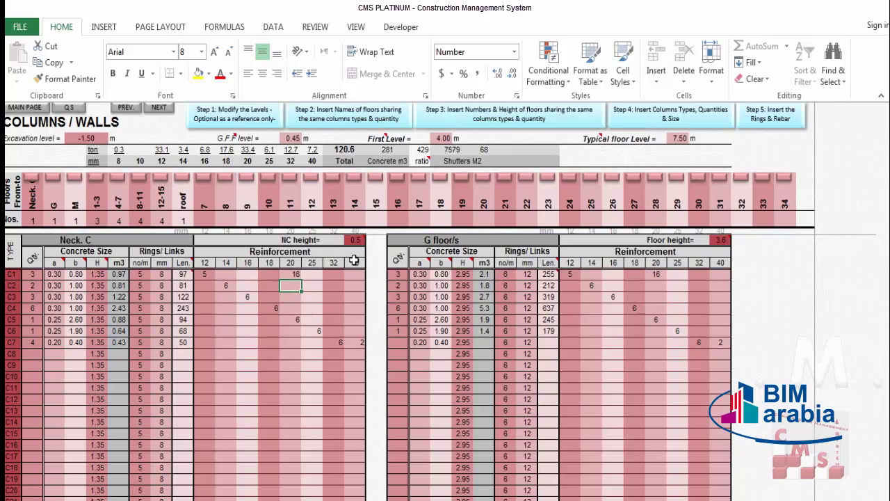
left_click(296, 273)
type("16")
key("Return")
Confirm G floor's C1 carries the 16 bars, then go to the M floor table
left_click(634, 275)
left_click(656, 276)
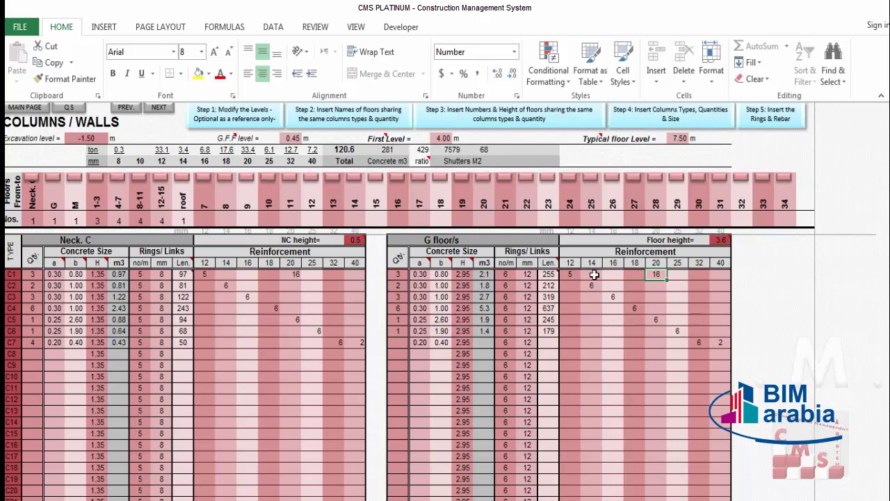
left_click(75, 179)
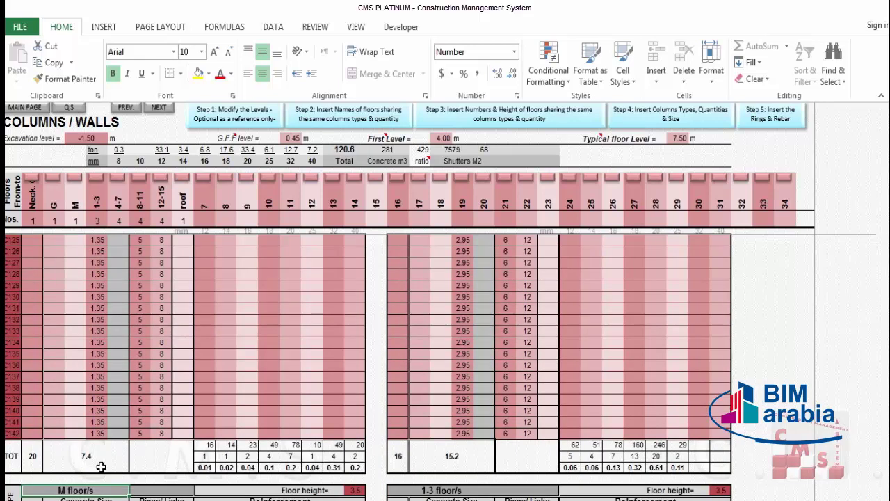
Enter 14 as row C1's 20 mm bar count so its total updates to 116.9
scroll(50, 431, "down", 3)
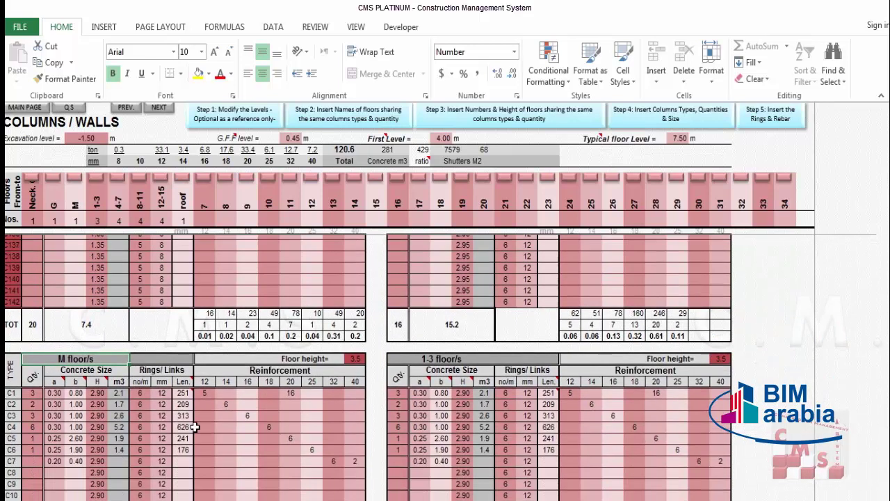
left_click(311, 355)
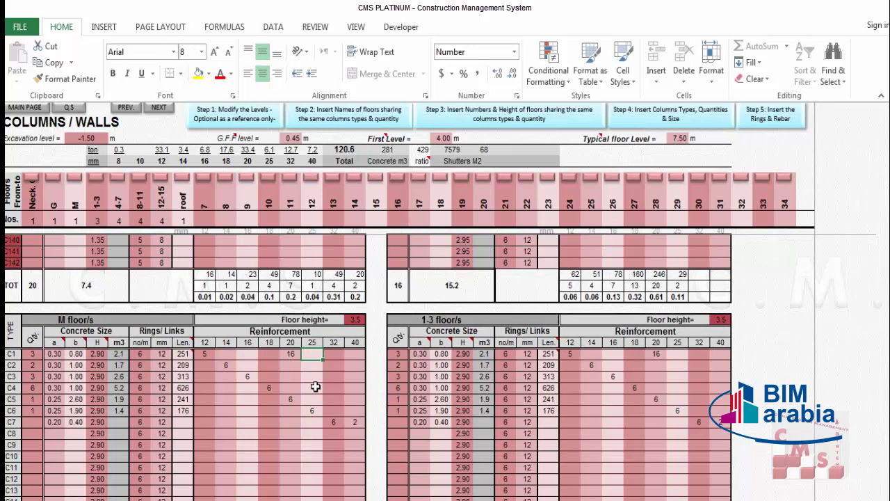
key("Left")
type("14")
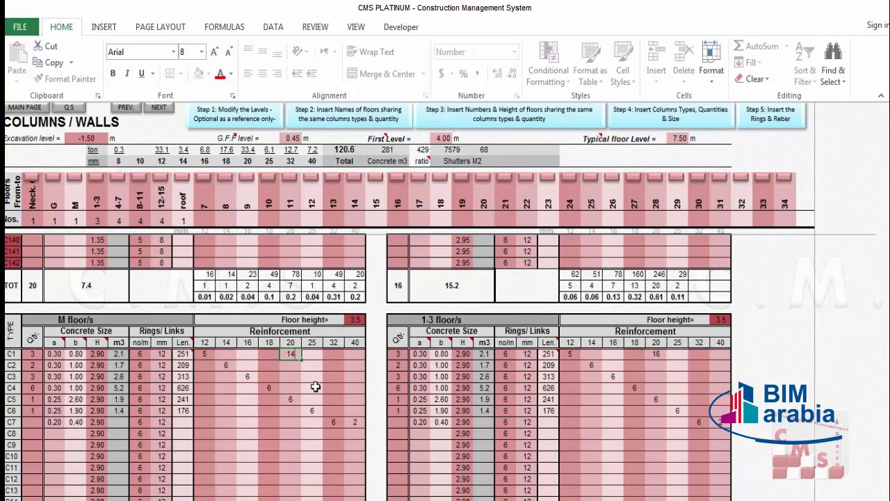
key("Return")
Review the M floor height and select the H heights of rows C2 through C6
key("Left")
key("Left")
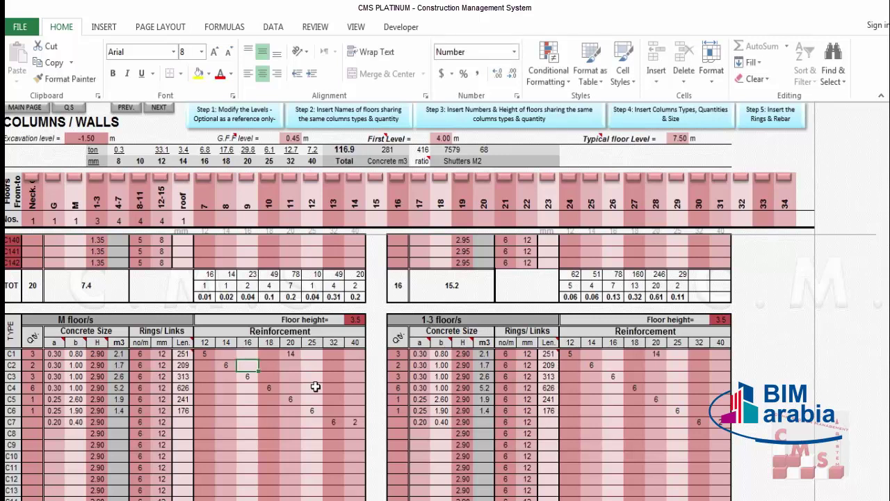
key("Down")
key("Right")
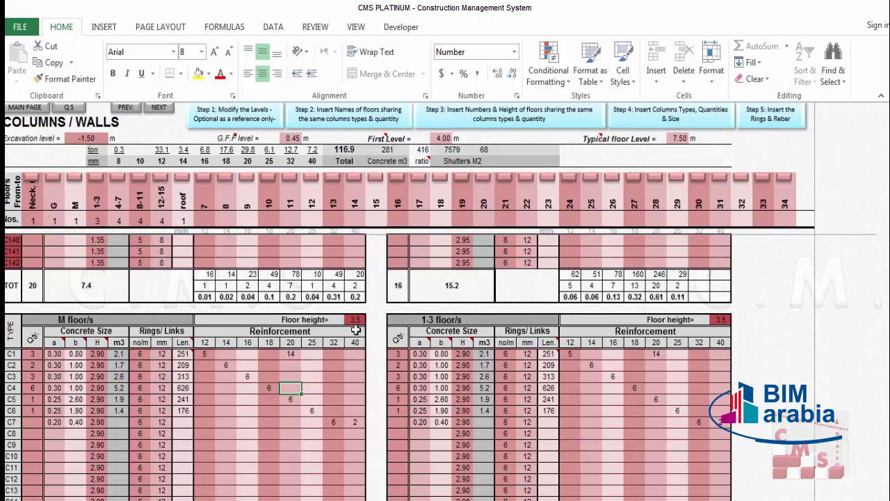
left_click(356, 320)
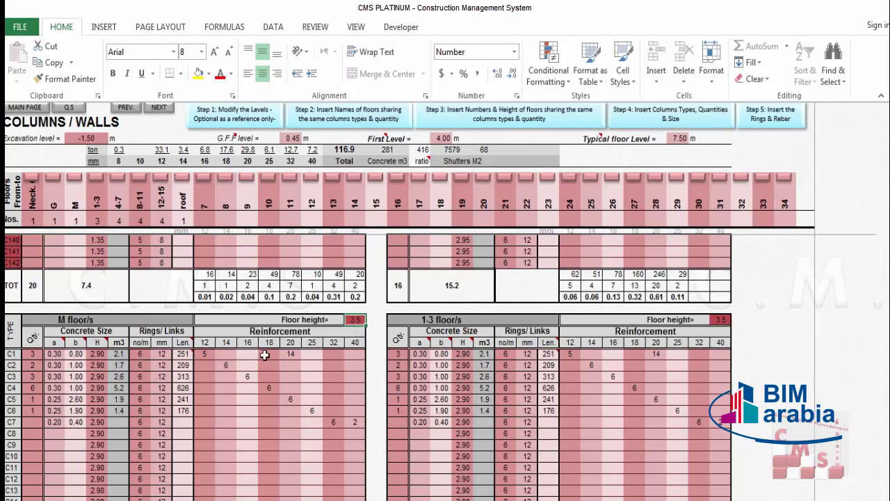
left_click_drag(98, 365, 99, 412)
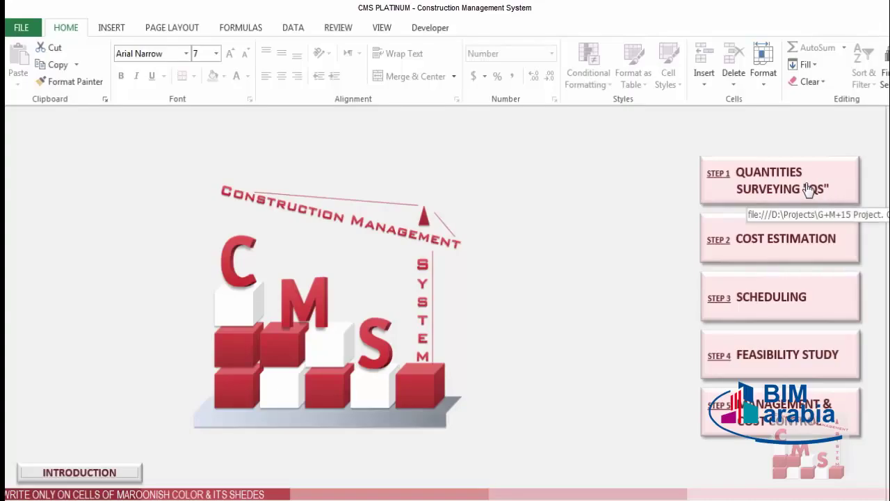
Go through Quantities Surveying and Structure Works to the Core Walls & Special Concrete Elements sheet
left_click(809, 189)
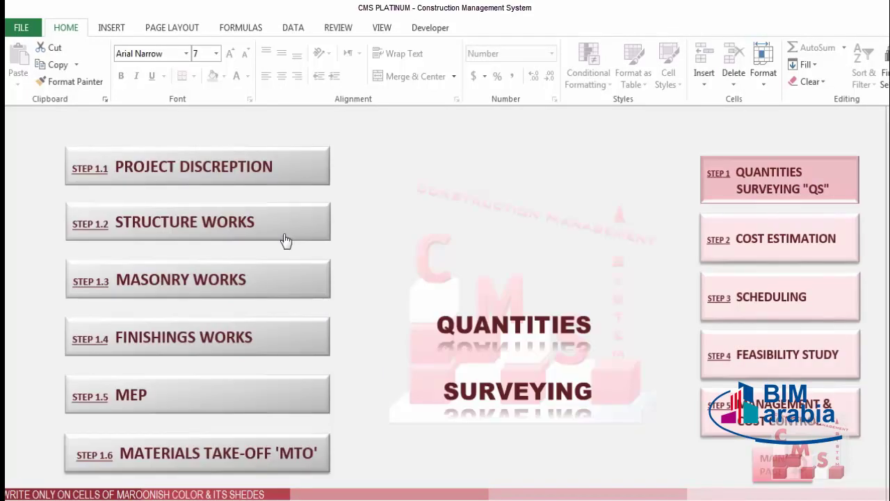
left_click(286, 238)
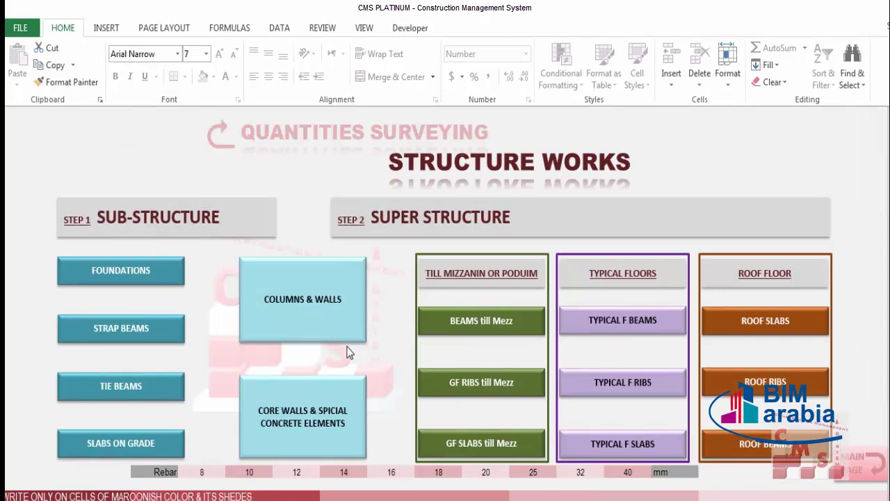
left_click(355, 400)
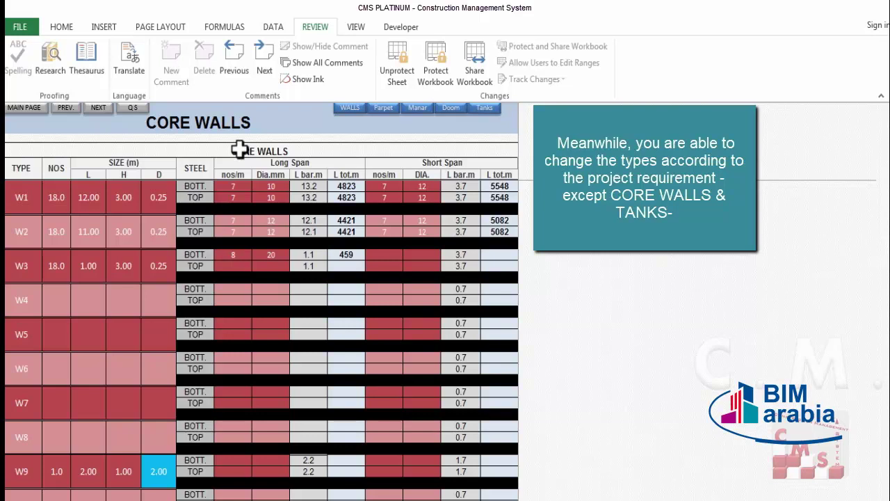
left_click(351, 108)
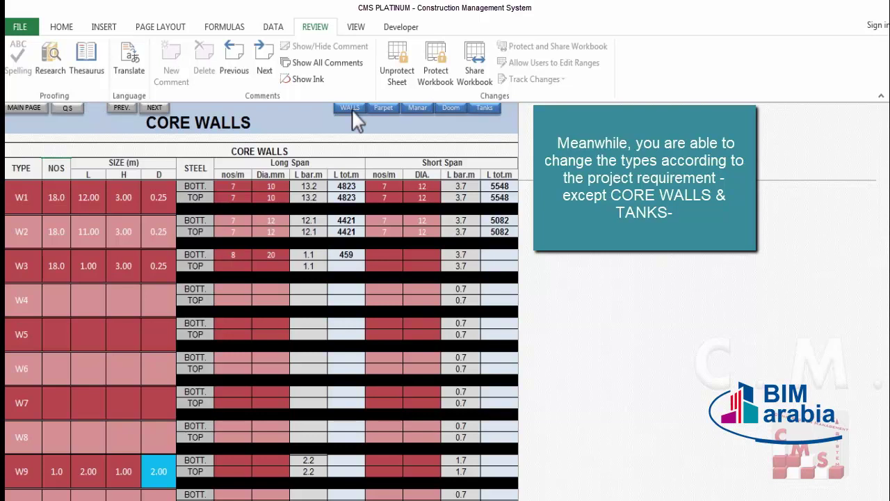
left_click(239, 150)
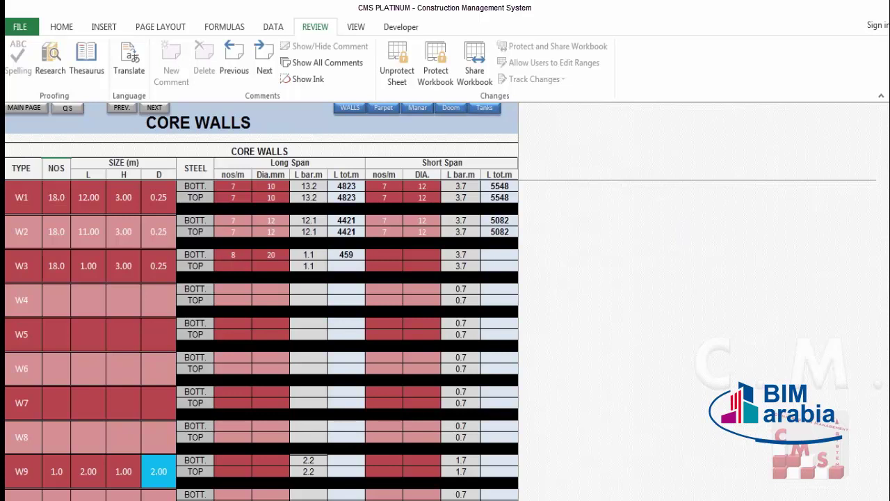
scroll(581, 233, "up", 2)
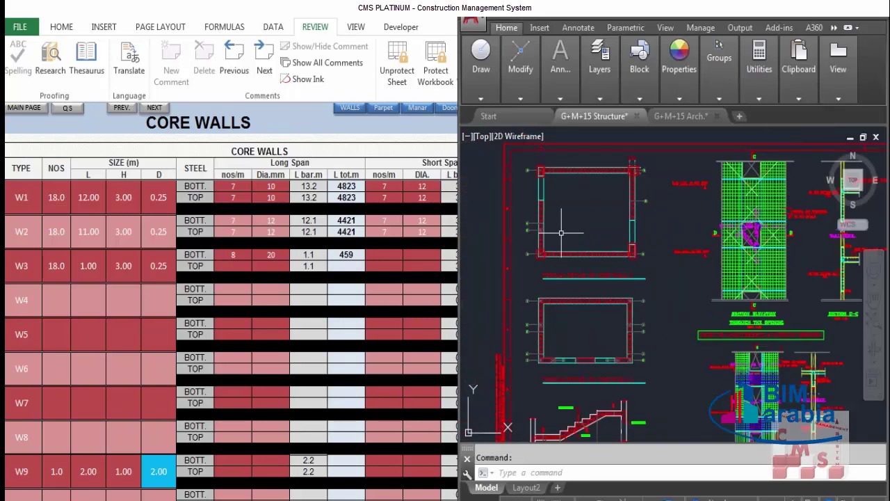
Zoom and pan the AutoCAD drawing until the upper typical core wall section is fully visible
scroll(573, 160, "up", 2)
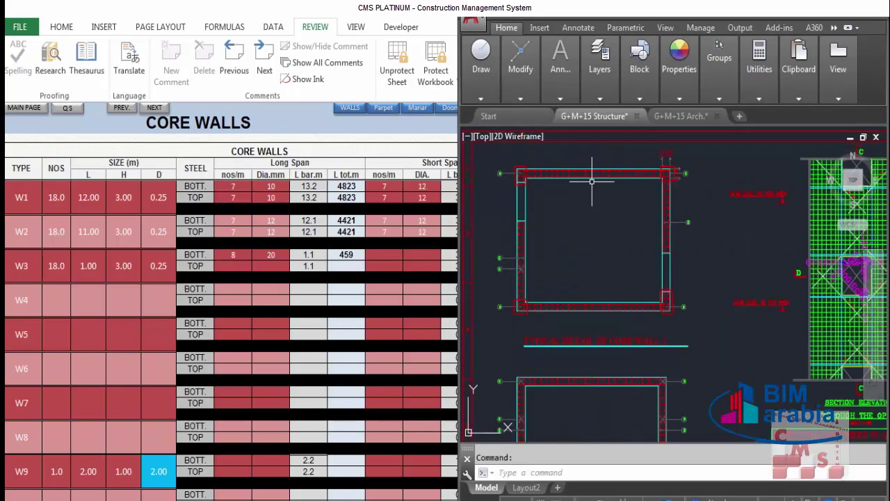
scroll(592, 181, "down", 2)
scroll(605, 250, "up", 2)
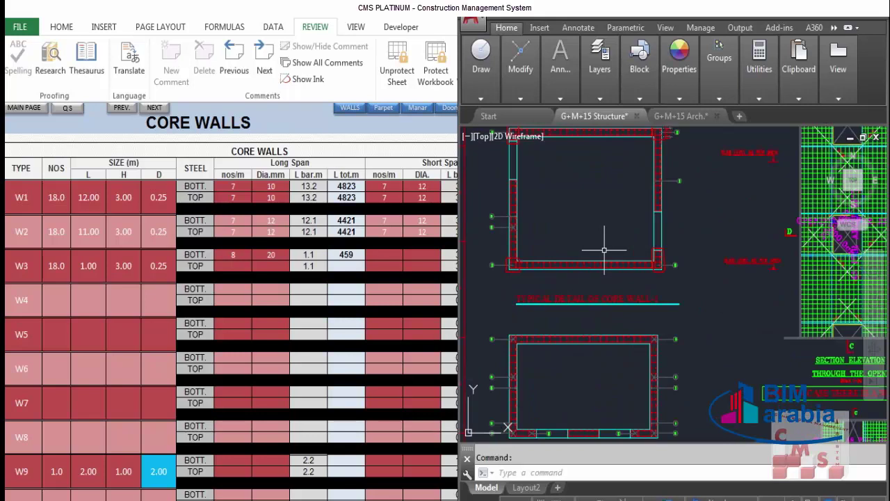
scroll(604, 250, "down", 2)
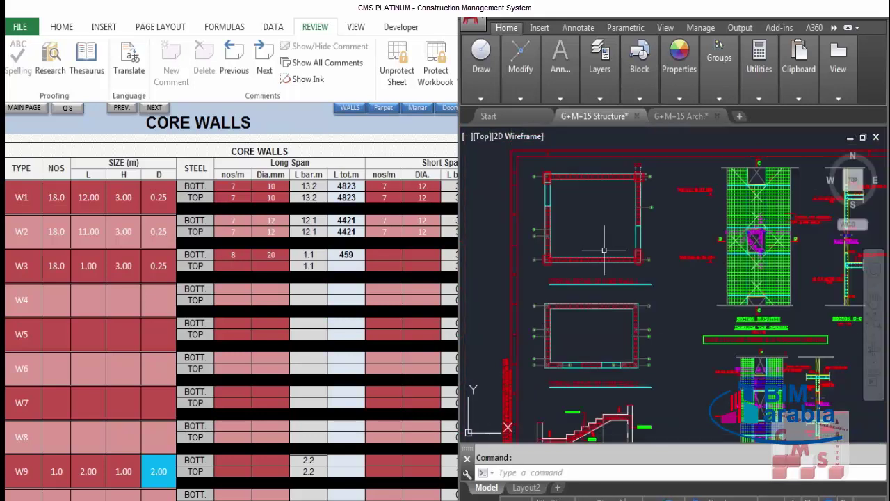
scroll(616, 199, "up", 3)
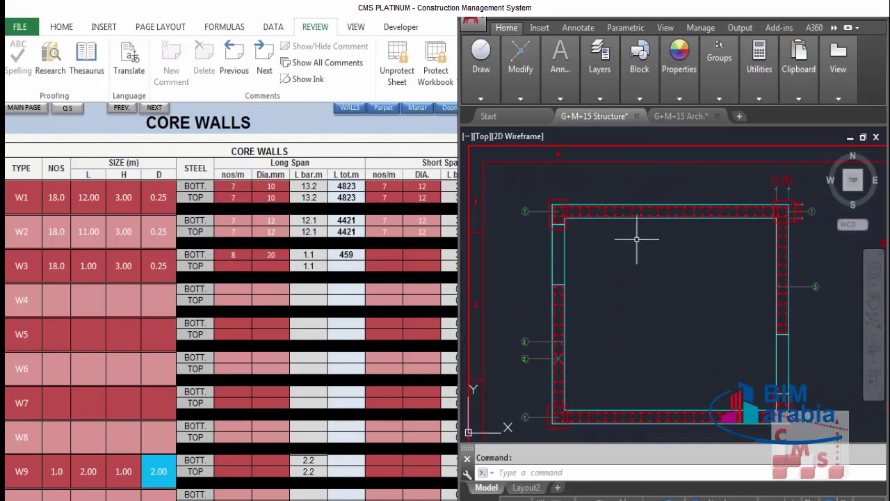
scroll(606, 198, "down", 2)
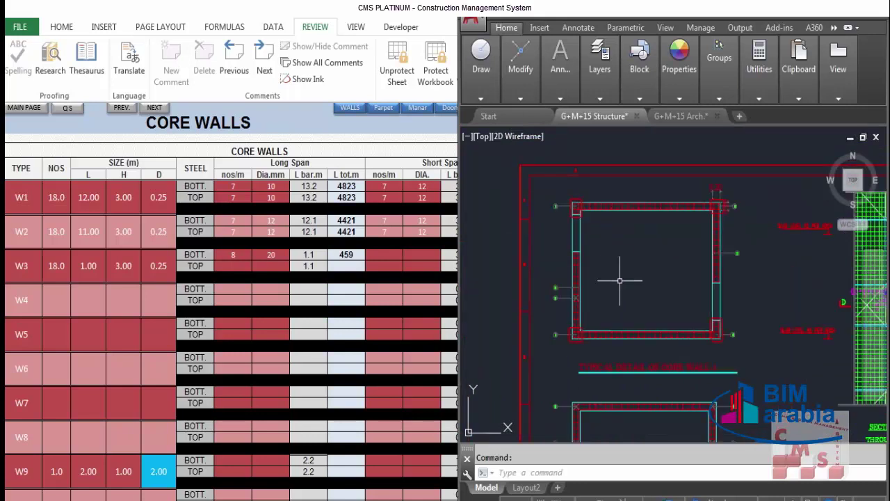
scroll(633, 217, "down", 2)
scroll(635, 394, "up", 2)
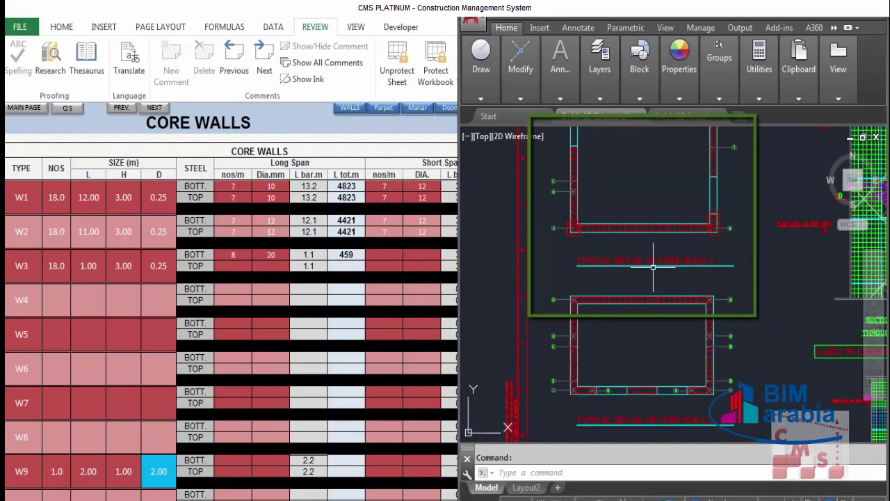
left_click_drag(654, 260, 648, 315)
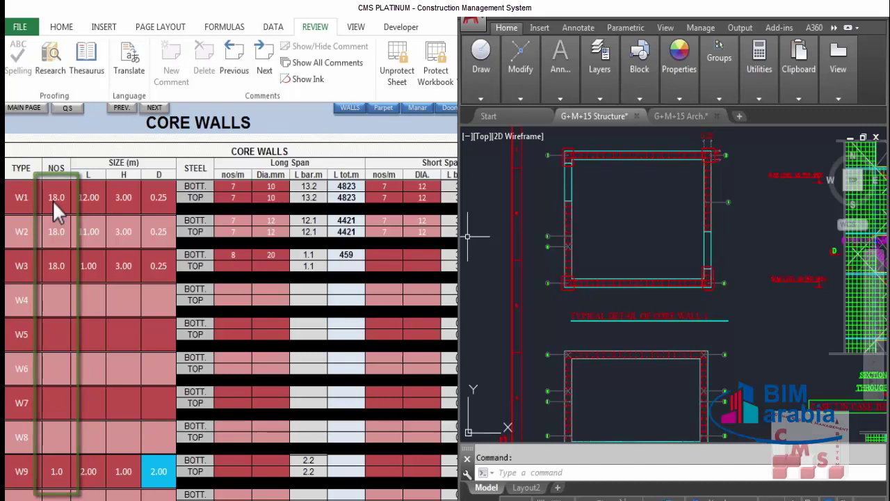
left_click(261, 495)
left_click(265, 498)
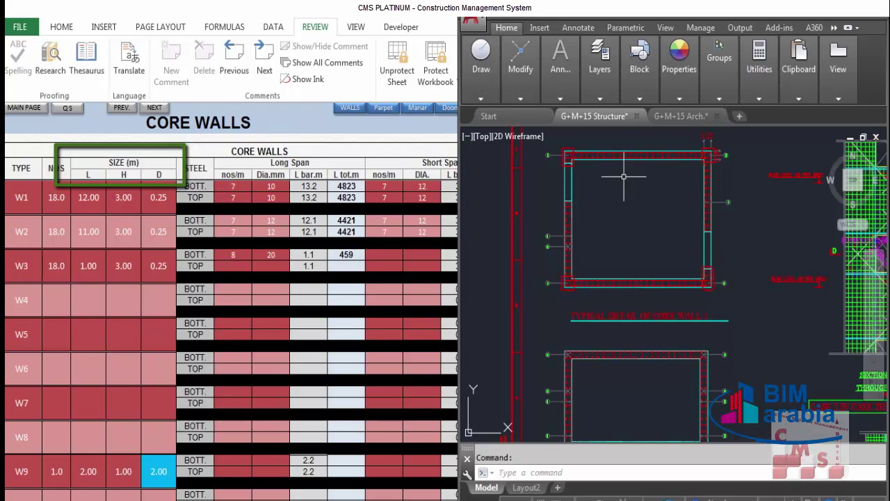
scroll(625, 159, "up", 4)
scroll(628, 158, "down", 4)
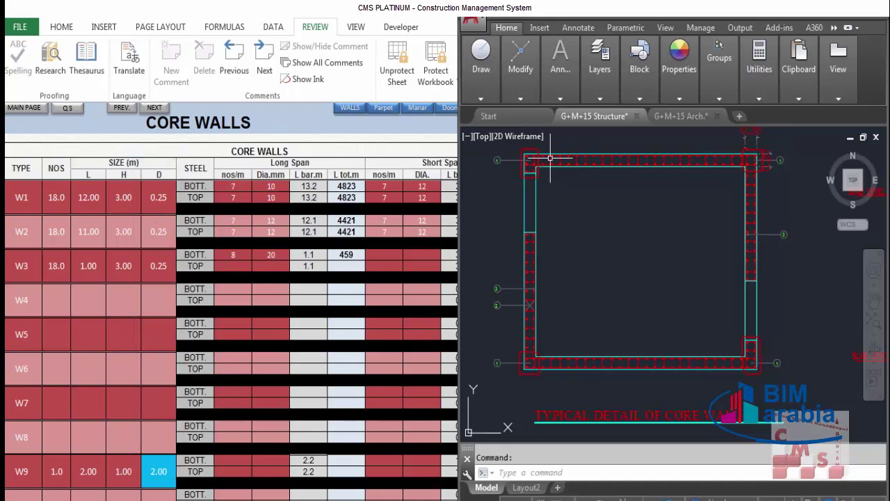
Zoom into the core wall detail to inspect the corner bars along the top wall line
scroll(752, 158, "up", 4)
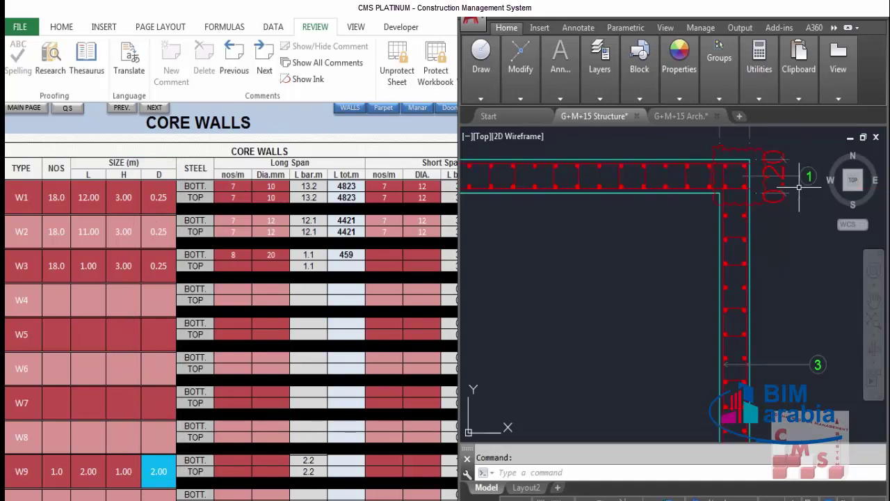
scroll(799, 187, "down", 4)
scroll(559, 165, "up", 3)
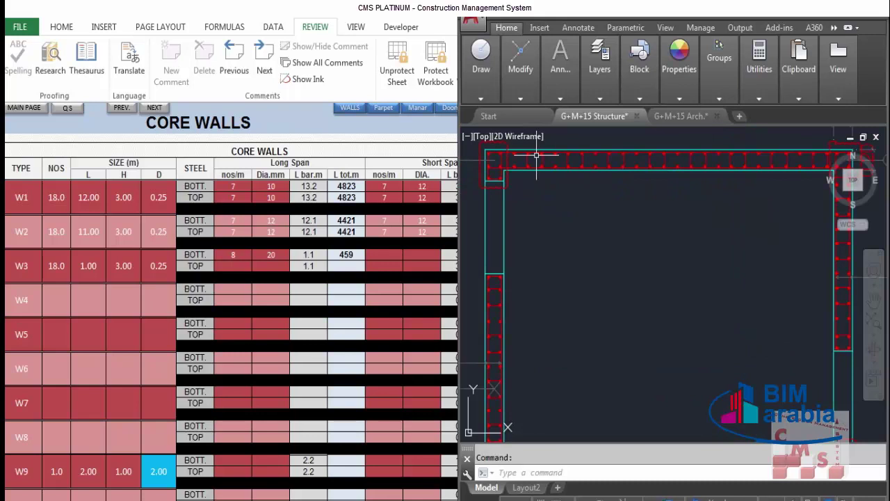
scroll(549, 184, "down", 3)
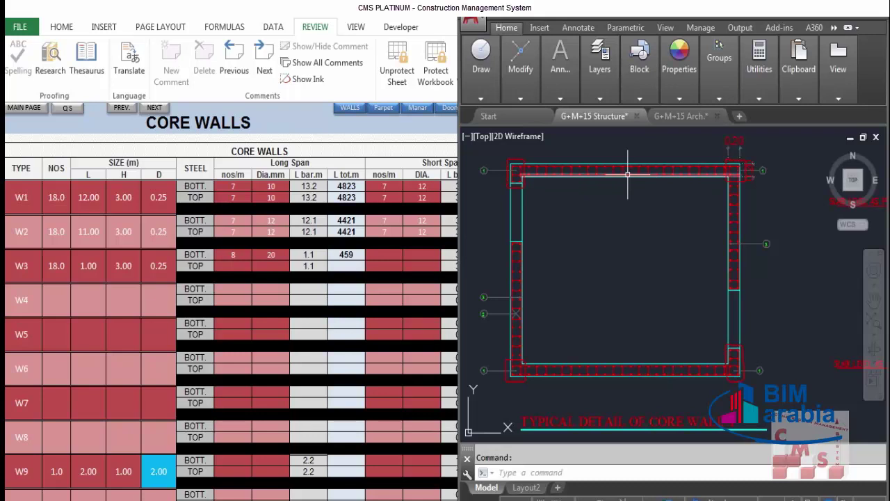
mouse_move(627, 175)
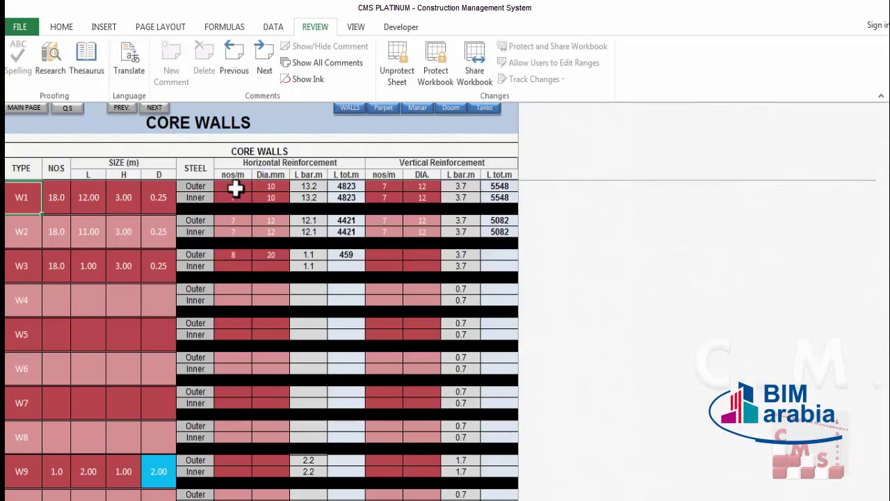
Review the STEEL, Horizontal and Vertical Reinforcement headings and W1's Outer/Inner rows, then bring back the G+M+15 Structure drawing
left_click(198, 173)
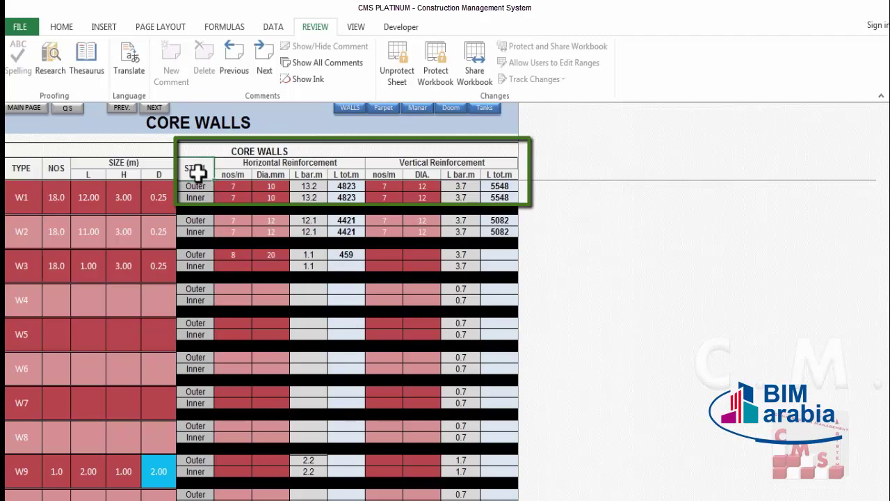
left_click(280, 166)
left_click(409, 163)
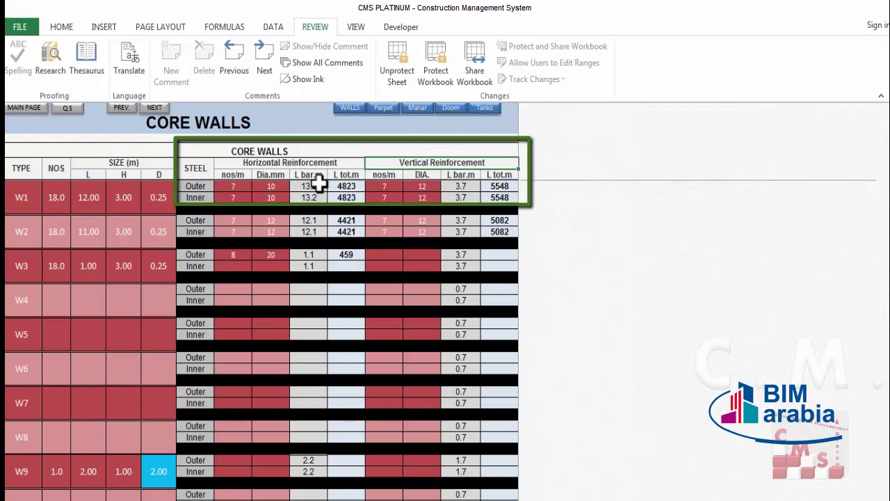
left_click(194, 185)
left_click(201, 196)
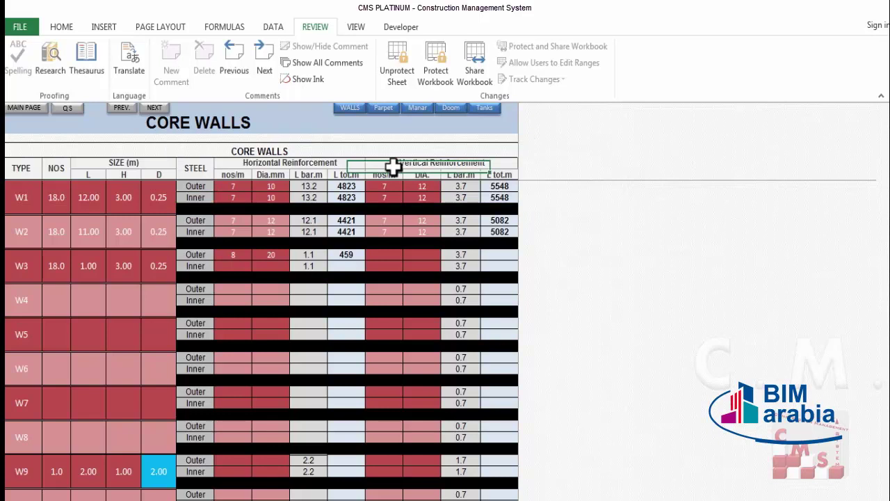
mouse_move(285, 499)
left_click(257, 478)
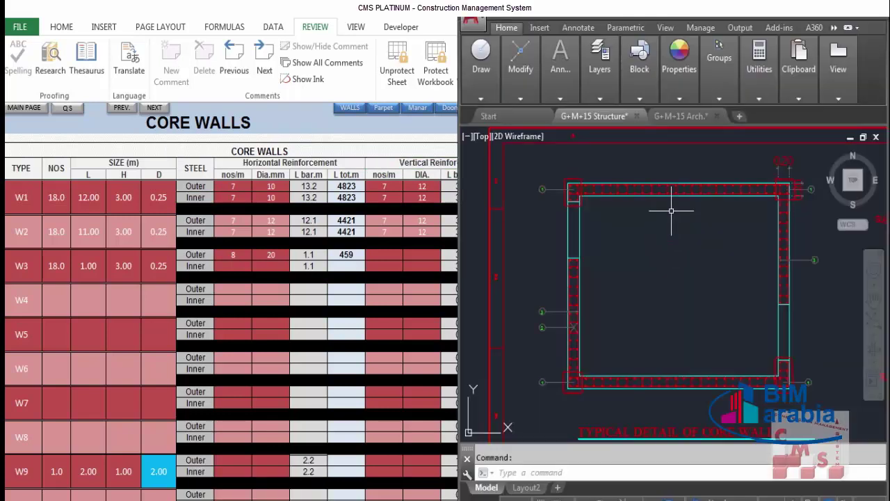
Zoom and pan the core wall plan to bring grid markers 2 and 3 into view
scroll(682, 185, "up", 2)
scroll(672, 185, "down", 2)
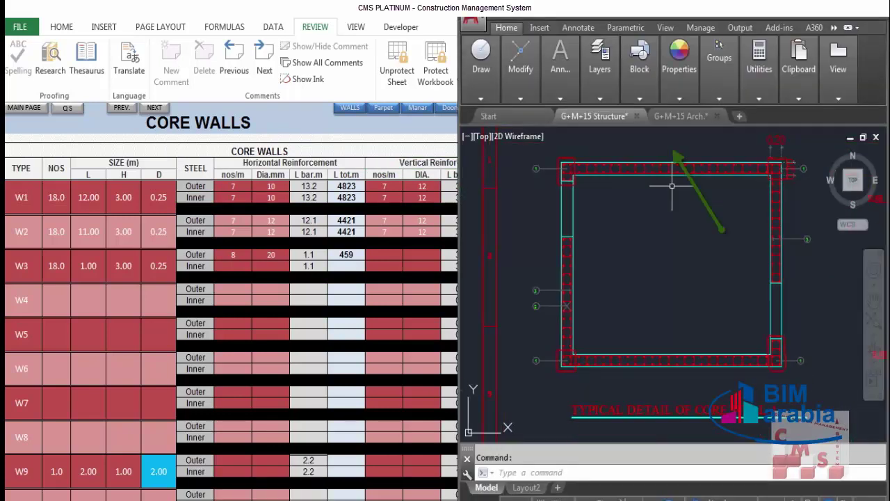
scroll(675, 186, "up", 3)
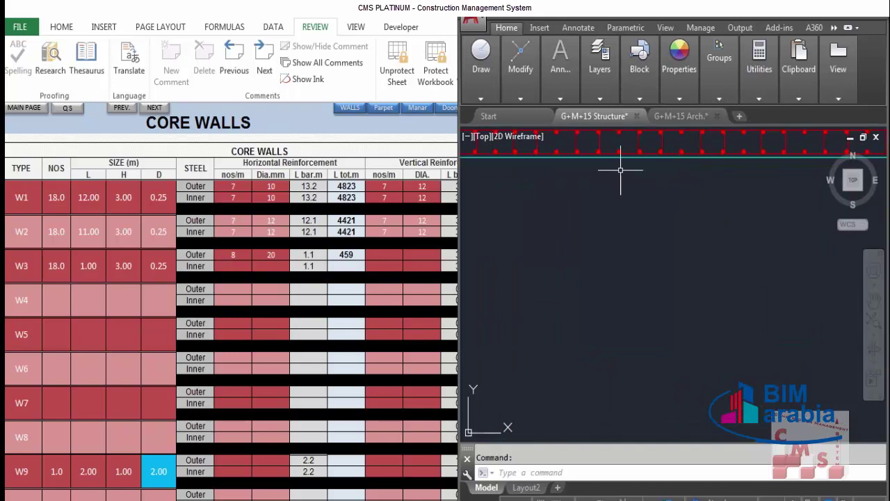
scroll(665, 150, "down", 3)
scroll(657, 153, "up", 3)
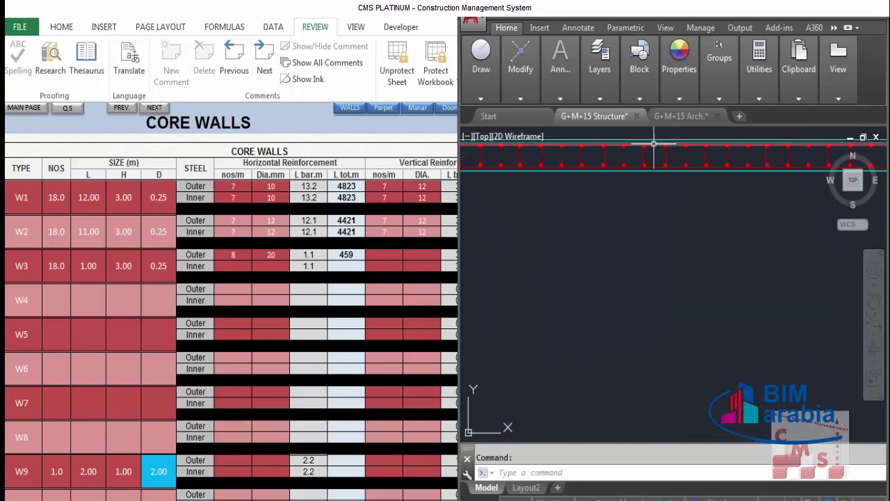
scroll(601, 215, "down", 2)
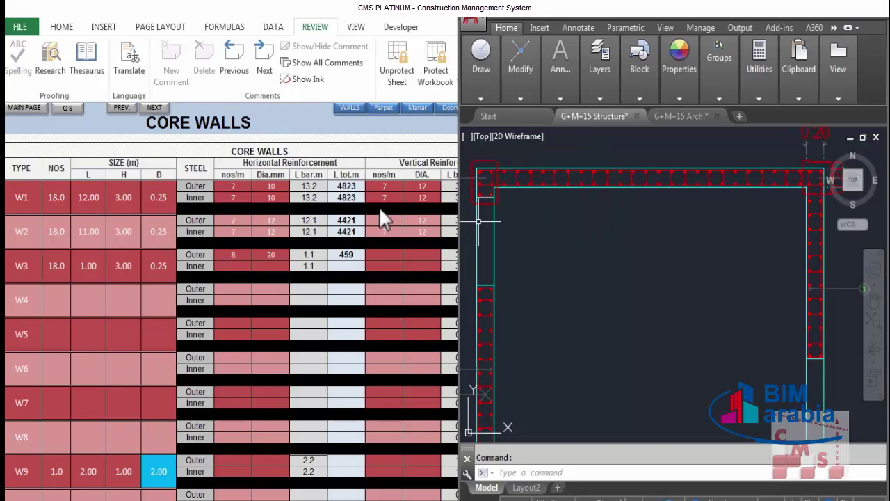
scroll(552, 244, "down", 3)
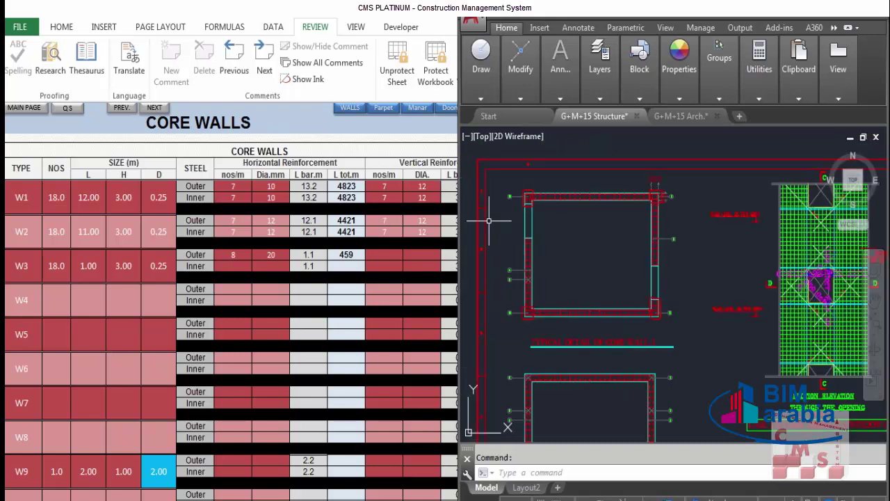
scroll(504, 220, "up", 4)
scroll(584, 259, "up", 3)
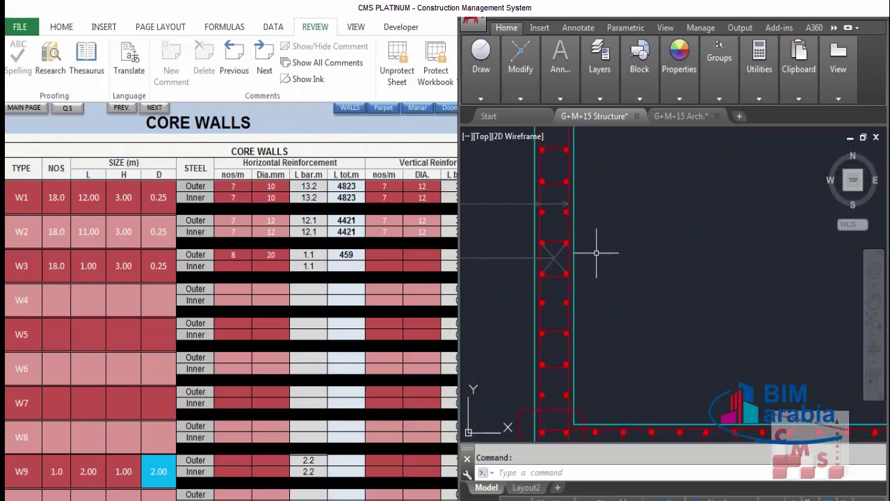
left_click_drag(596, 248, 645, 234)
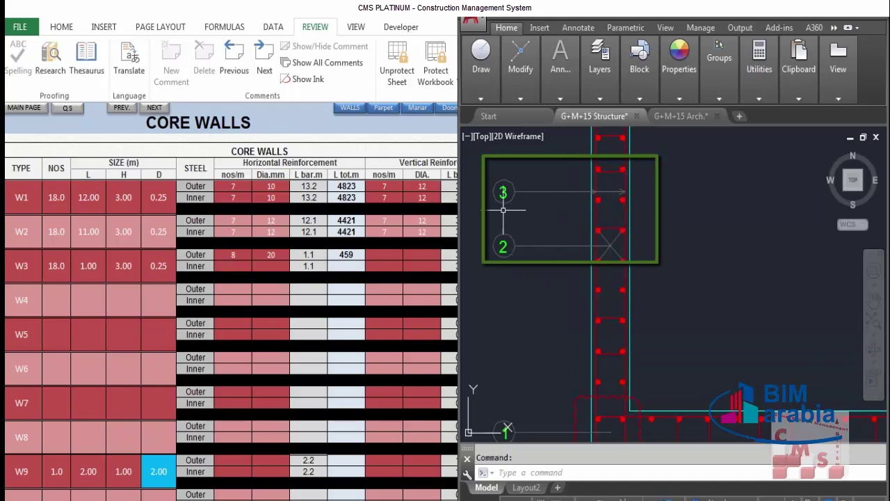
Zoom onto the Schedule of Core Wall Reinforcement table
scroll(479, 222, "down", 4)
scroll(478, 224, "down", 3)
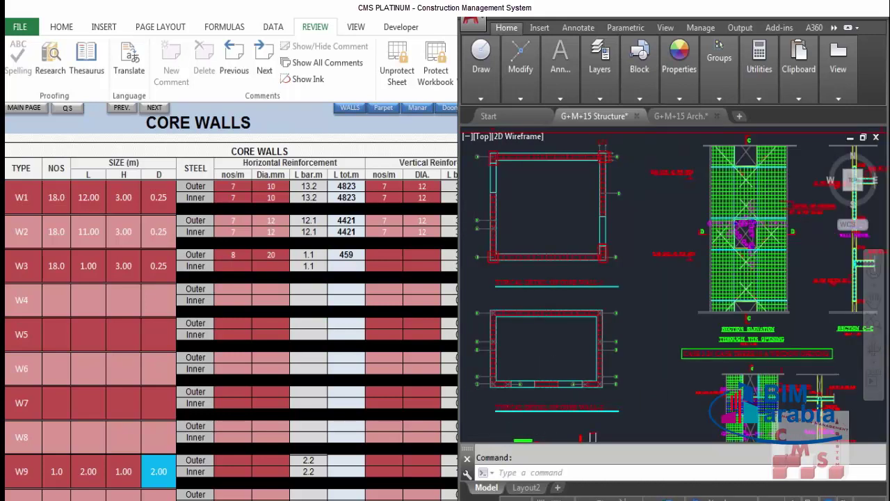
scroll(626, 246, "down", 2)
scroll(675, 209, "up", 4)
scroll(675, 212, "up", 4)
scroll(632, 249, "down", 1)
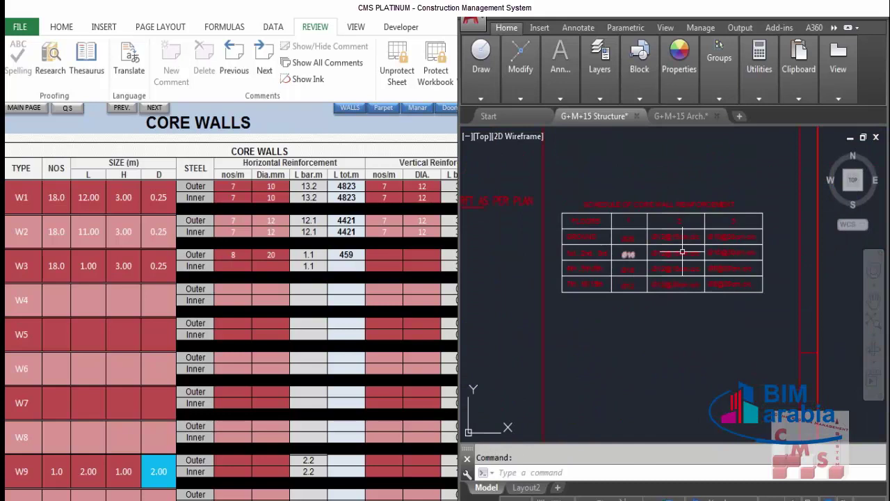
scroll(636, 240, "up", 2)
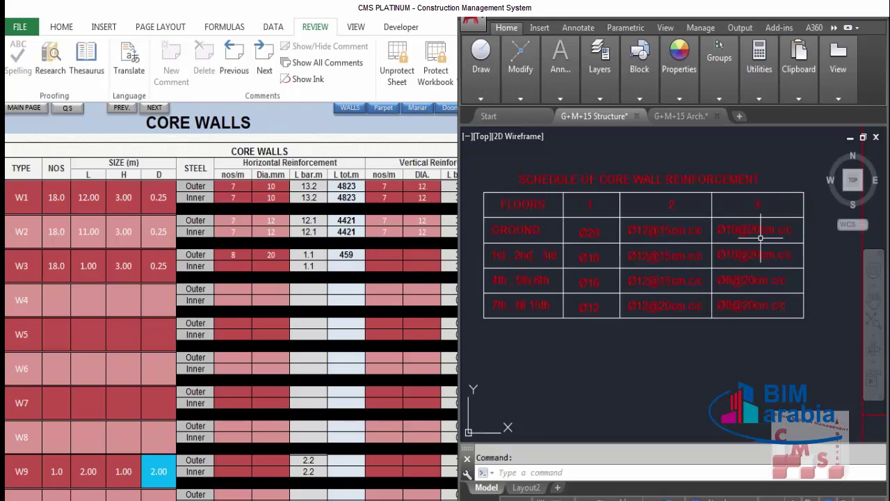
mouse_move(525, 257)
left_mouse_down()
mouse_move(529, 392)
mouse_move(540, 284)
left_mouse_up()
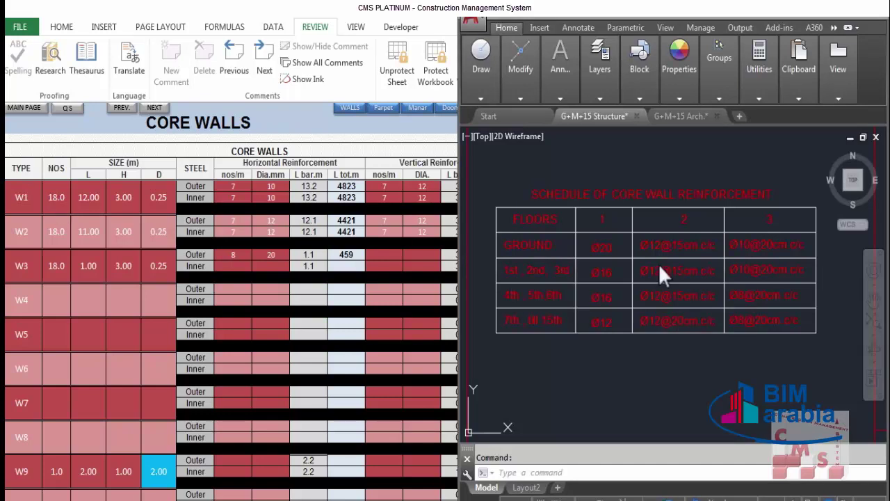
left_click(519, 276)
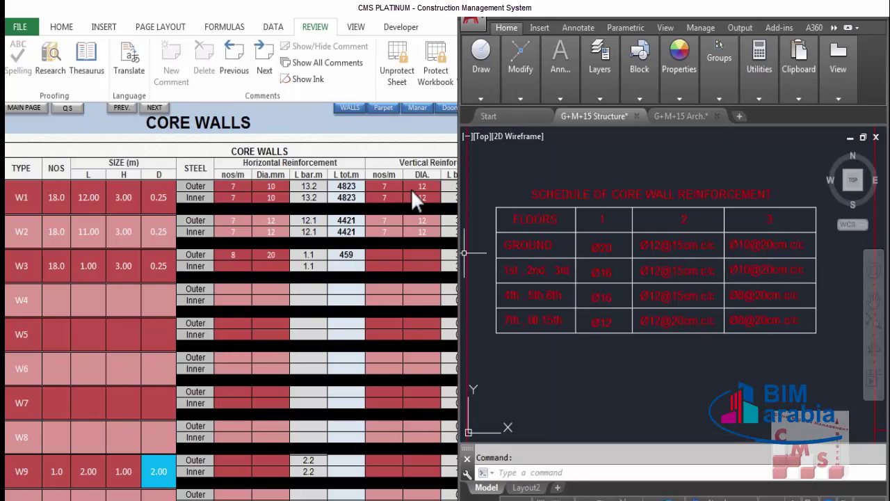
scroll(735, 286, "down", 8)
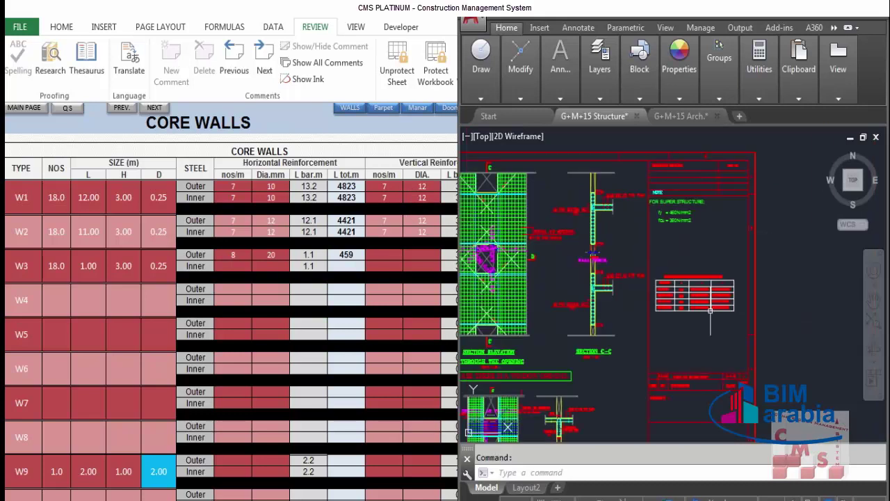
scroll(622, 268, "up", 8)
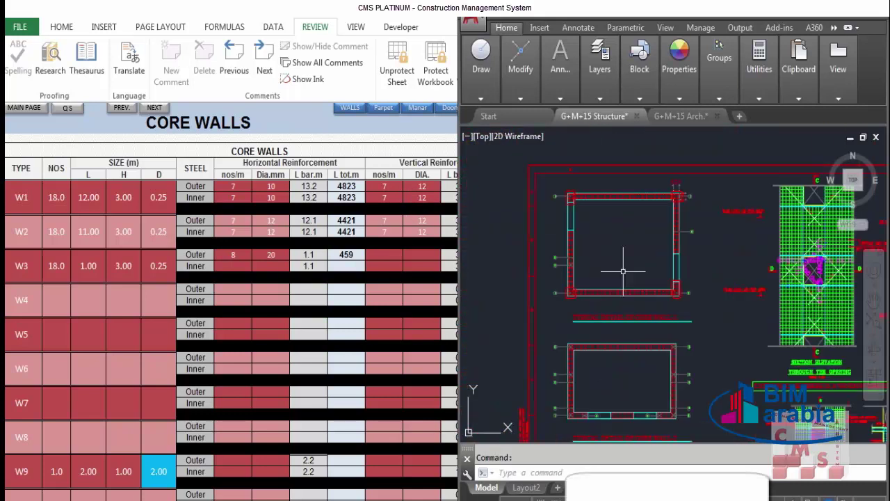
scroll(593, 267, "up", 6)
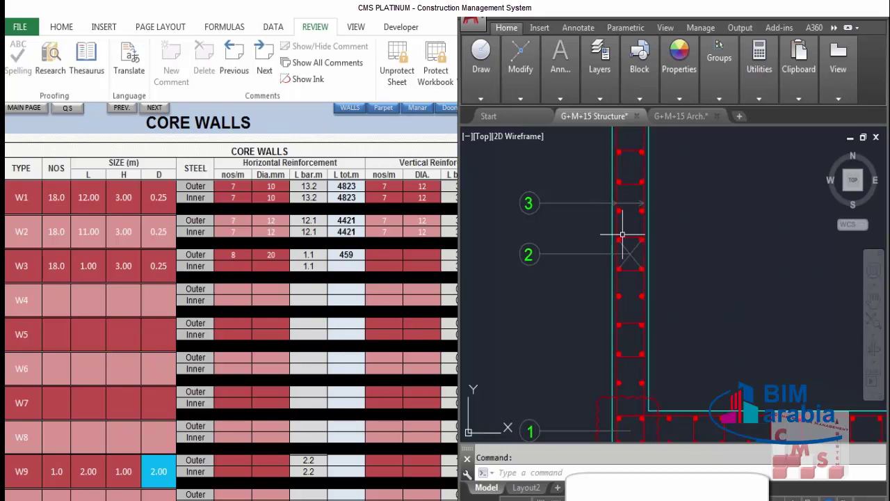
scroll(513, 268, "down", 5)
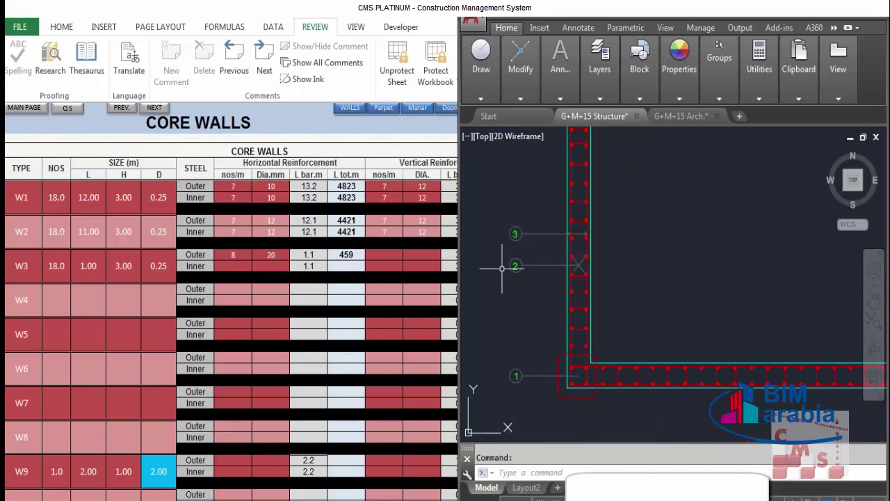
scroll(668, 285, "down", 3)
scroll(668, 285, "up", 3)
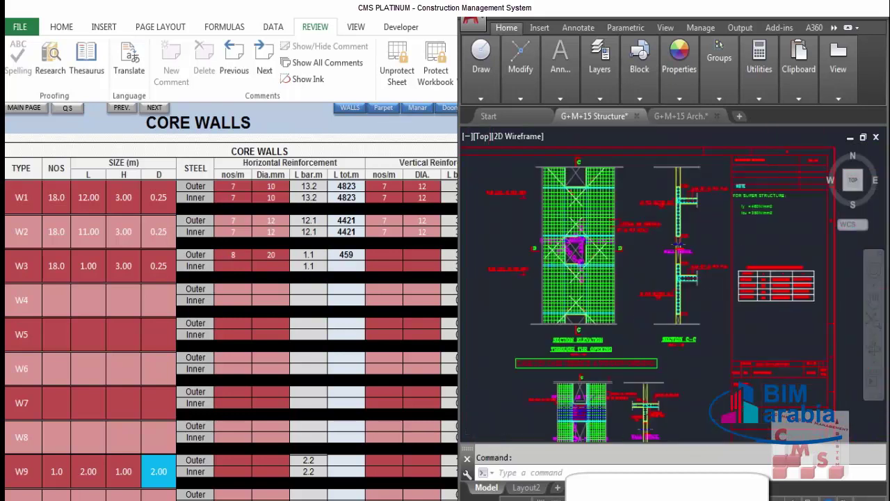
scroll(742, 247, "up", 5)
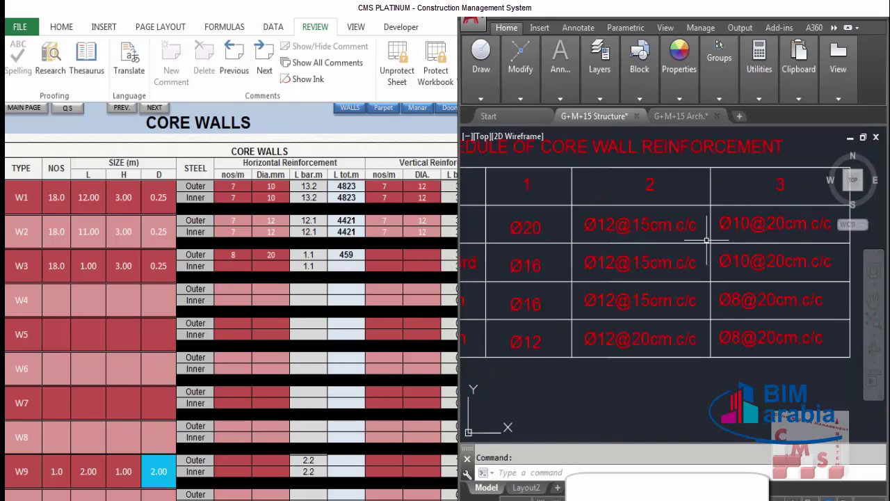
scroll(682, 237, "down", 3)
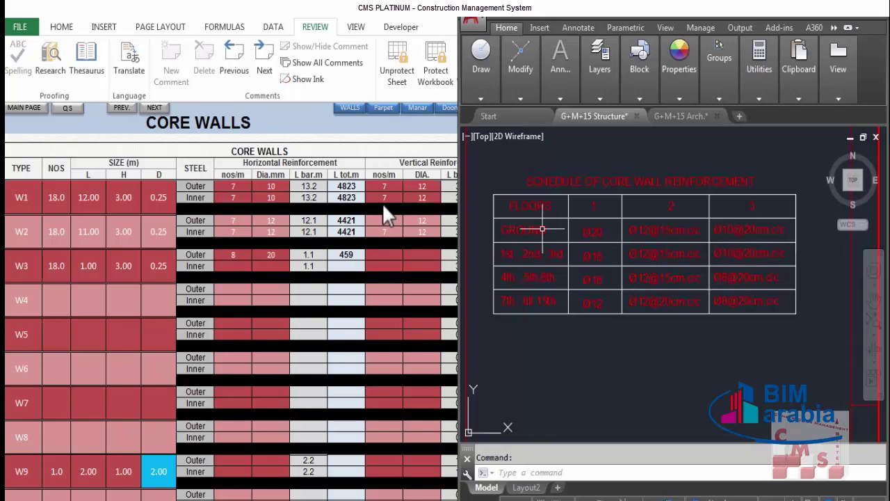
Set W1's horizontal bars to 5 per metre
left_click(227, 184)
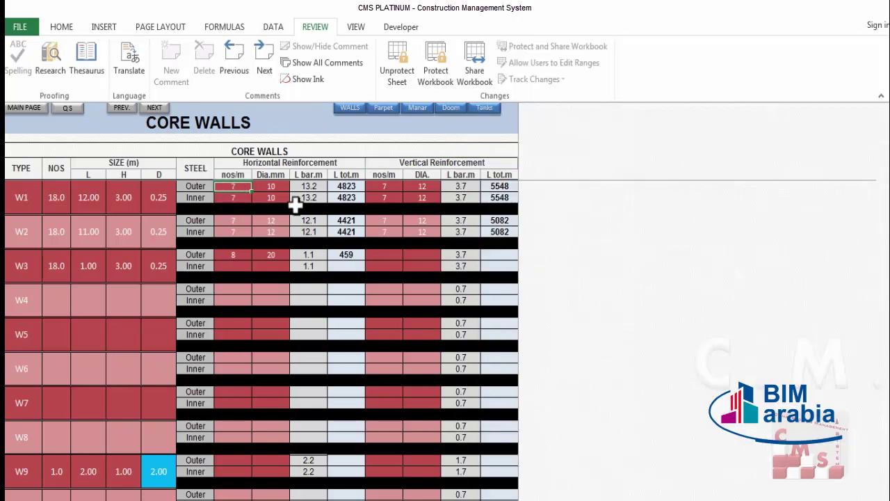
type("5")
key("Return")
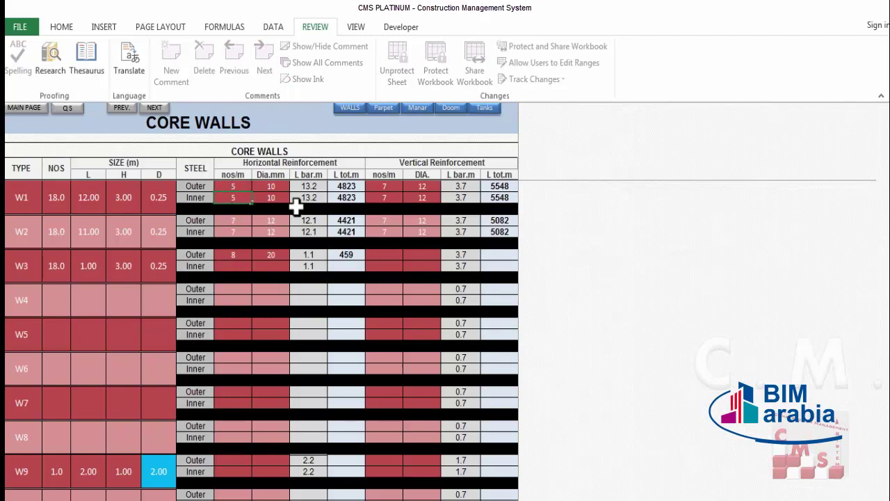
key("Return")
key("Return")
key("Return")
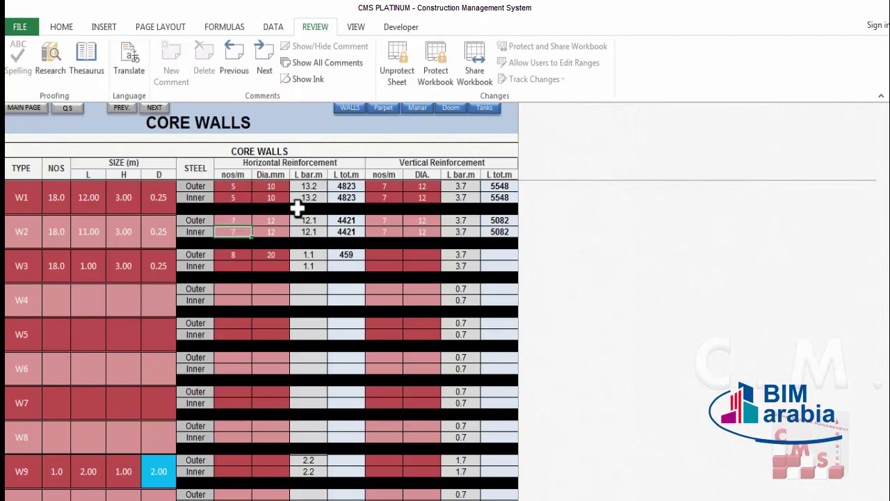
Rename wall W1 to 'G-W1'
left_click(59, 197)
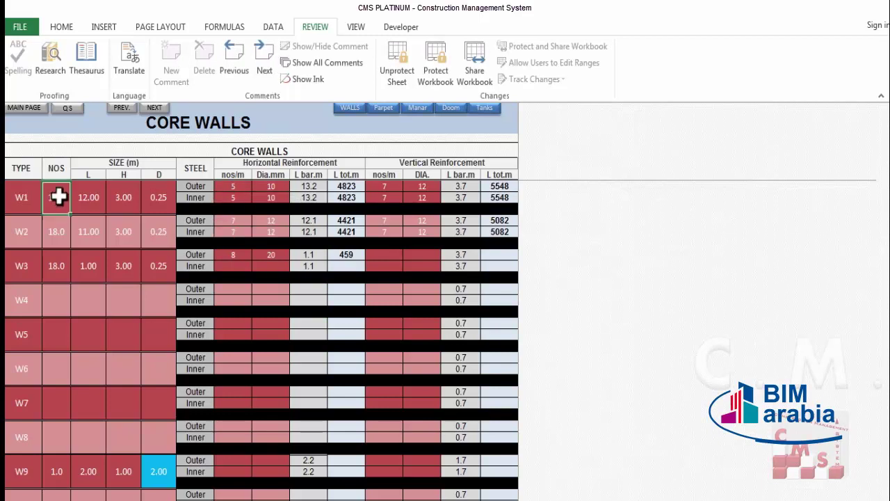
left_click(35, 201)
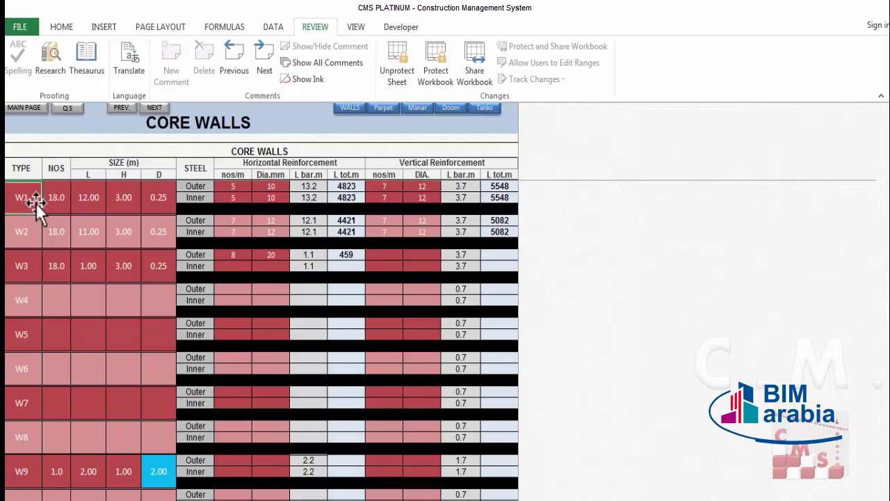
type("G-")
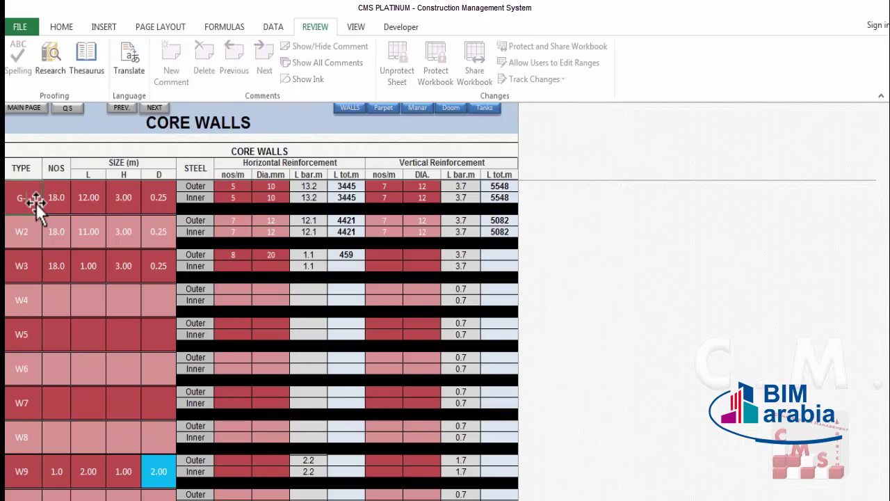
type("W1")
key("Return")
left_click(63, 201)
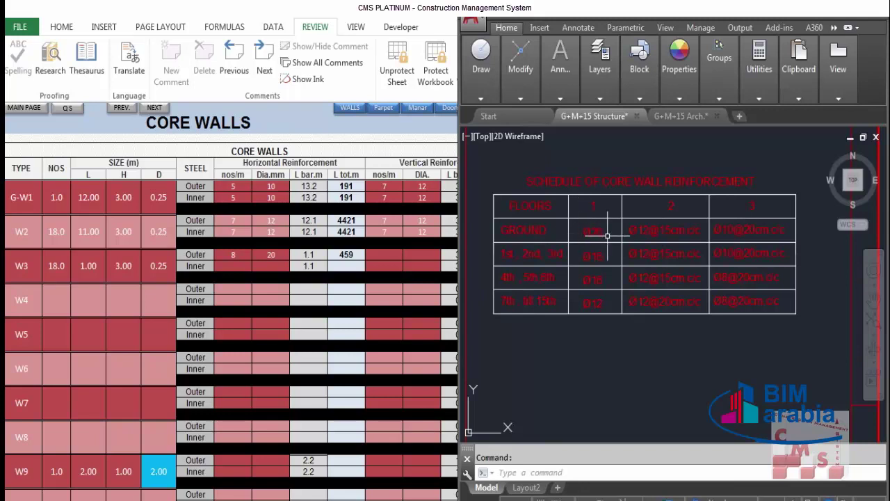
scroll(642, 281, "down", 5)
scroll(565, 216, "up", 6)
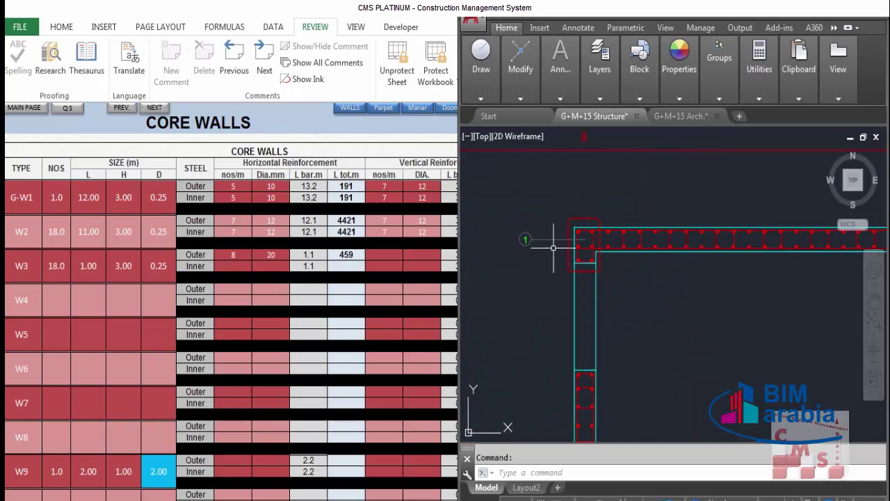
scroll(533, 238, "down", 2)
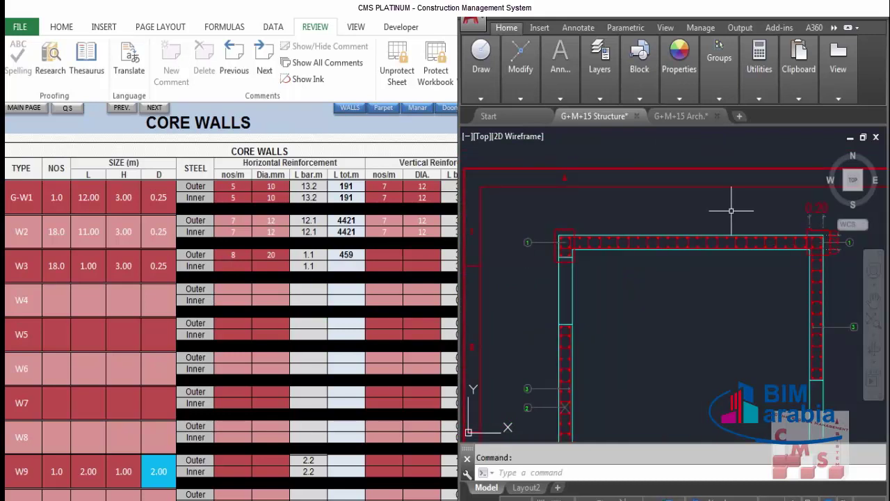
scroll(767, 330, "down", 2)
scroll(763, 390, "up", 4)
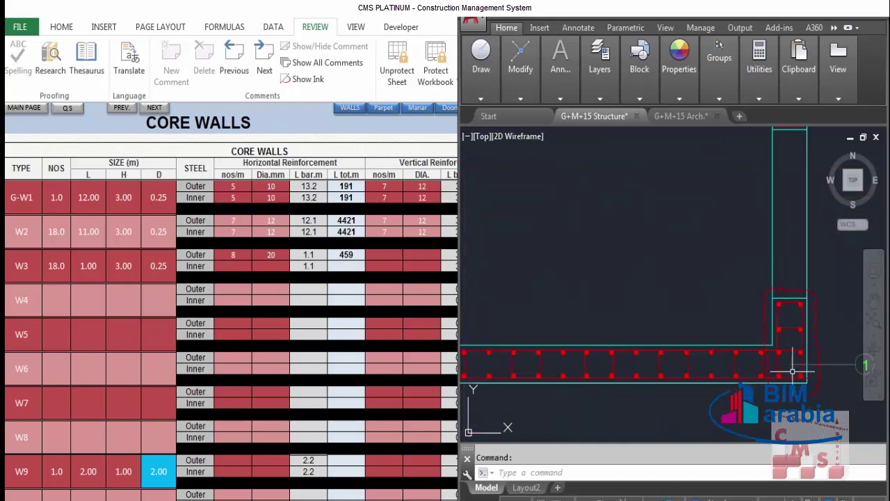
scroll(762, 390, "down", 3)
scroll(557, 373, "up", 2)
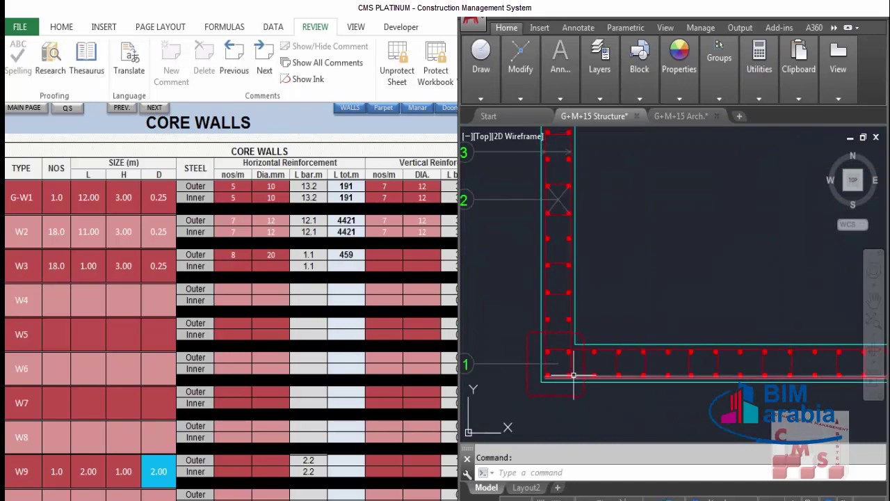
scroll(598, 351, "up", 1)
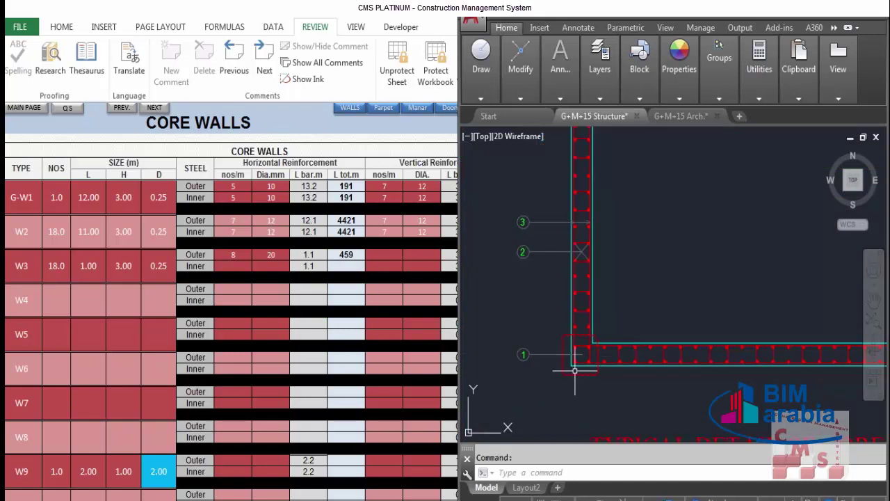
scroll(606, 318, "down", 2)
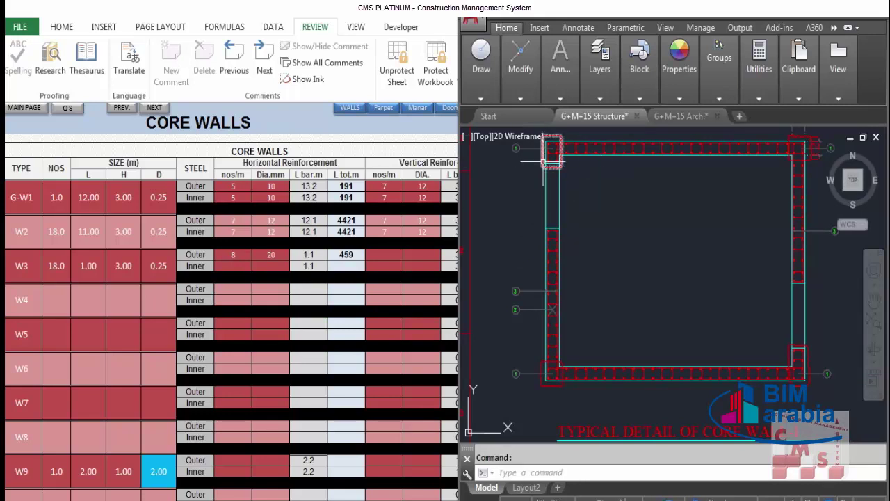
scroll(535, 143, "up", 2)
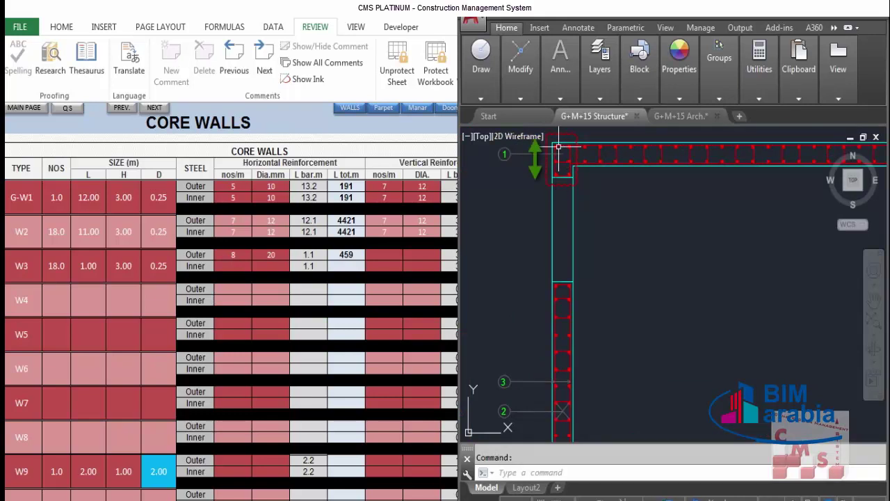
scroll(562, 159, "down", 3)
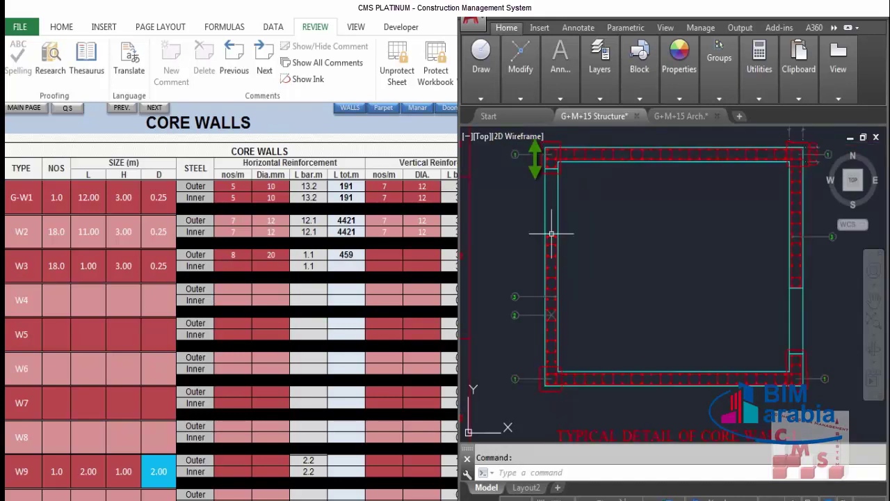
scroll(768, 358, "up", 3)
scroll(768, 358, "down", 3)
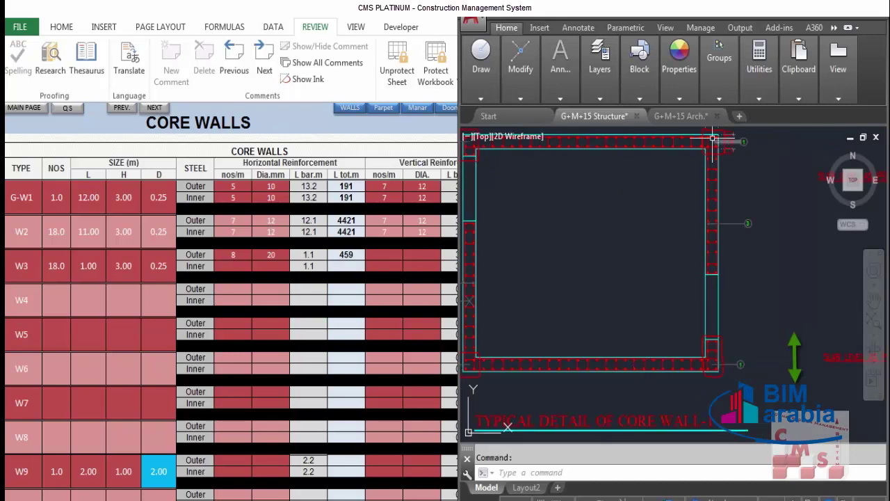
scroll(716, 177, "up", 3)
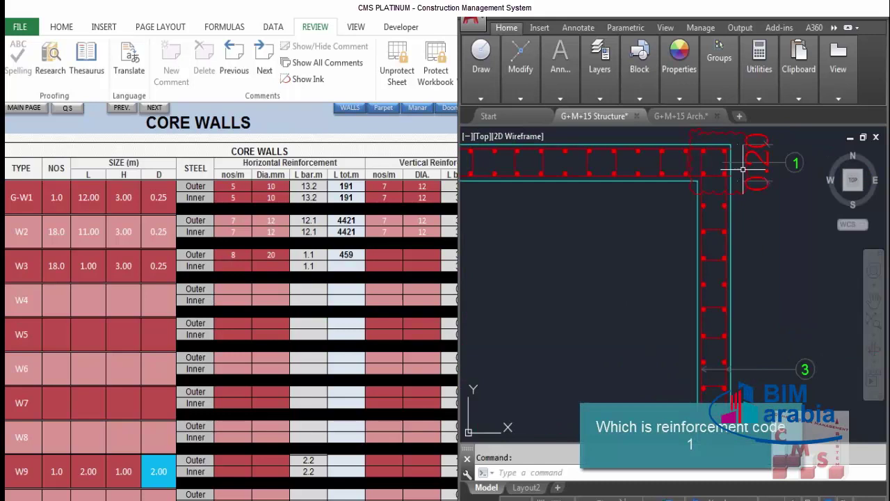
Relabel the W2 row as 'G-W1, CR' with NOS 1 and length 1.10
left_click(48, 226)
left_click(34, 229)
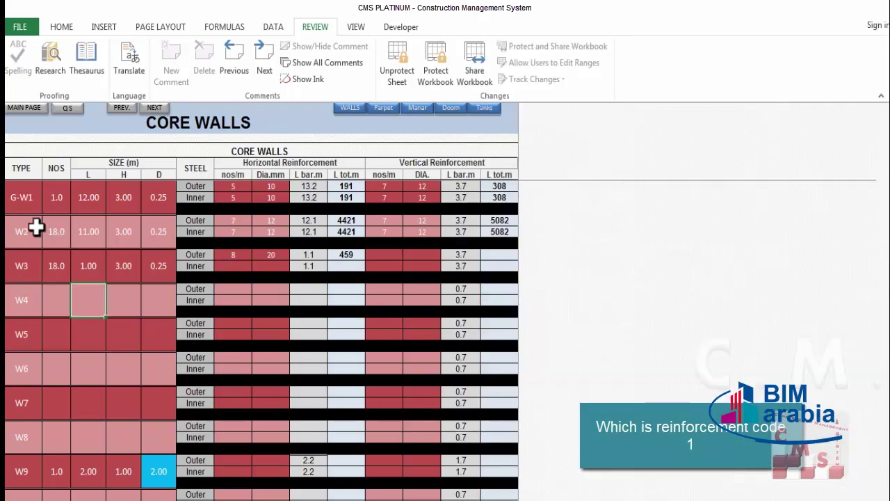
type("G")
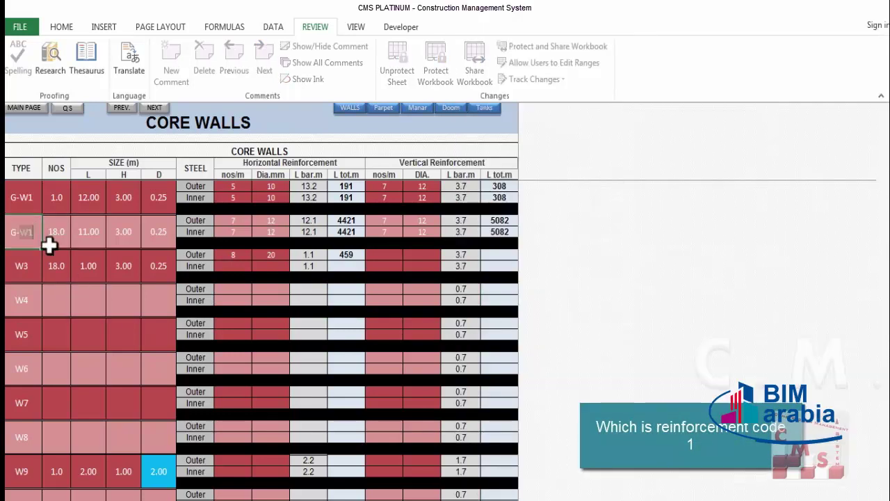
type("-W1, CR")
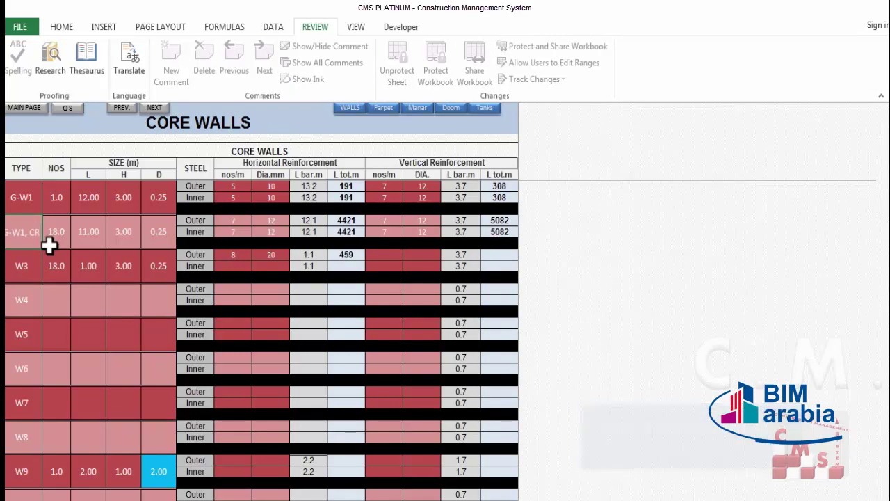
key("Tab")
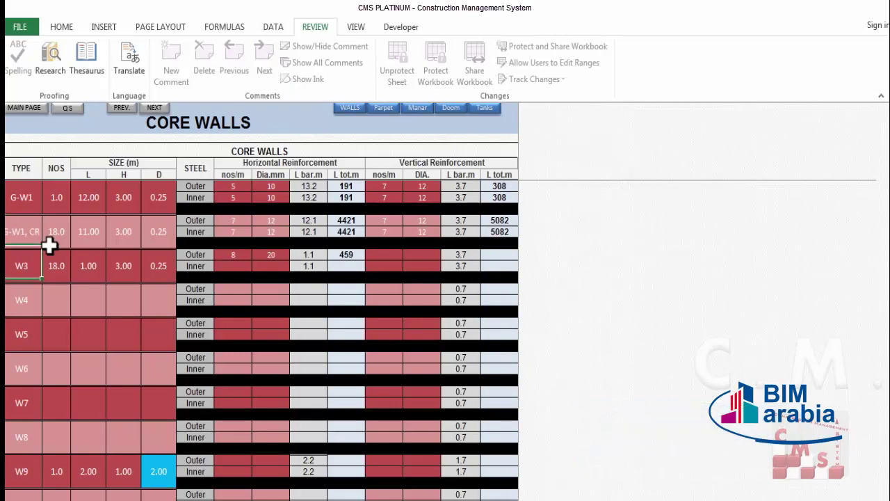
type("1")
key("Tab")
type("1.1")
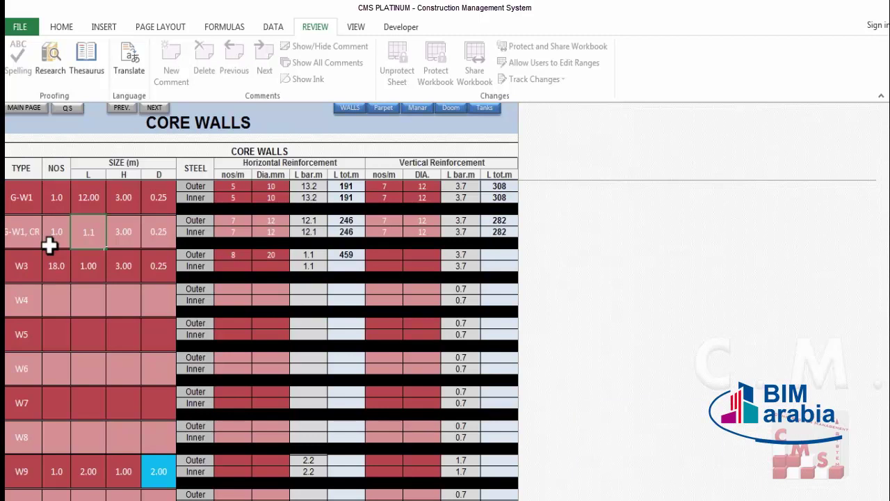
key("Tab")
key("Tab")
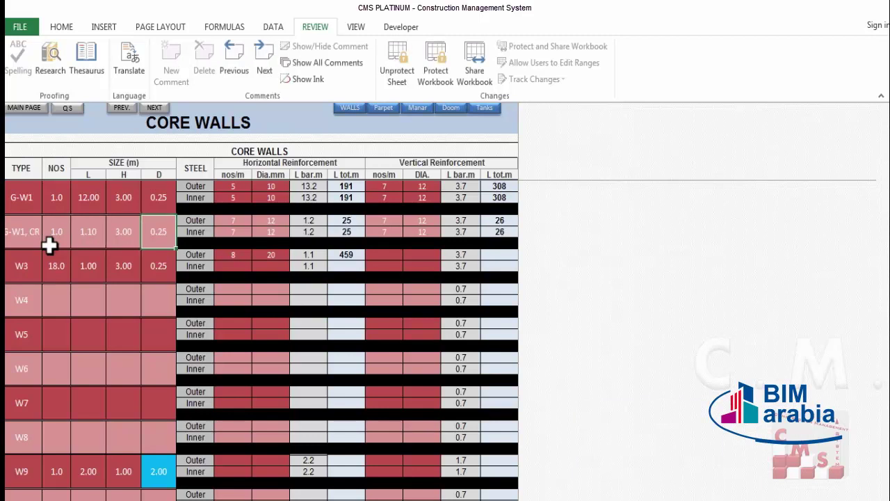
Change G-W1's wall length to 10.90
key("shift+Tab")
key("shift+Tab")
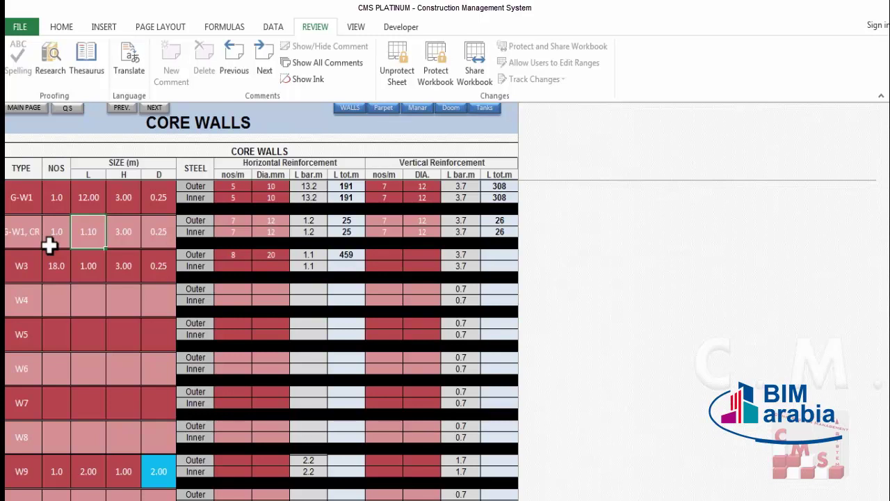
key("Up")
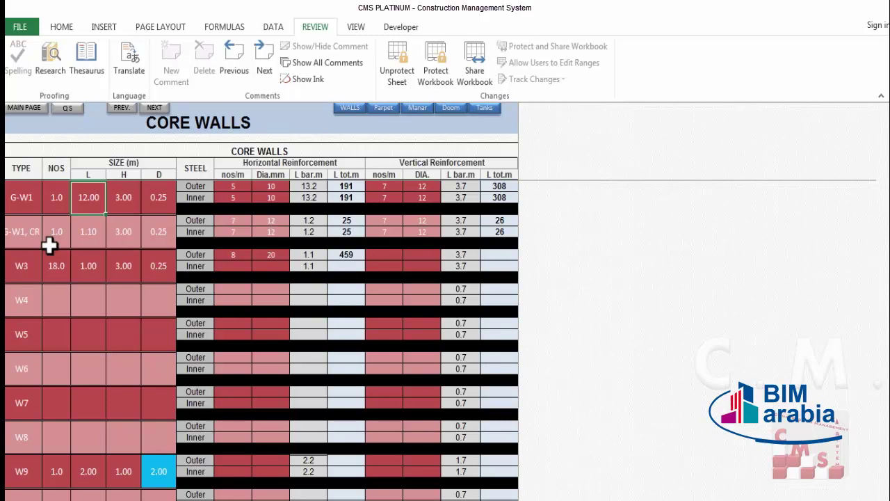
type("10.9")
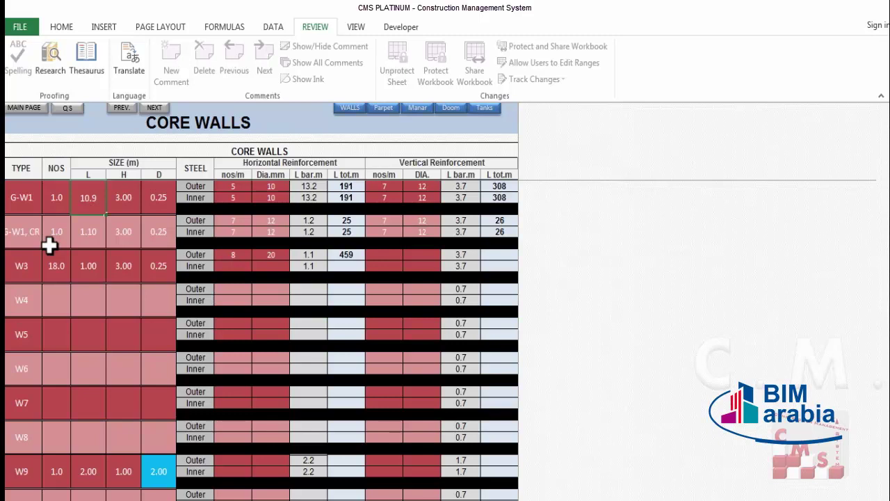
key("Return")
left_click(268, 232)
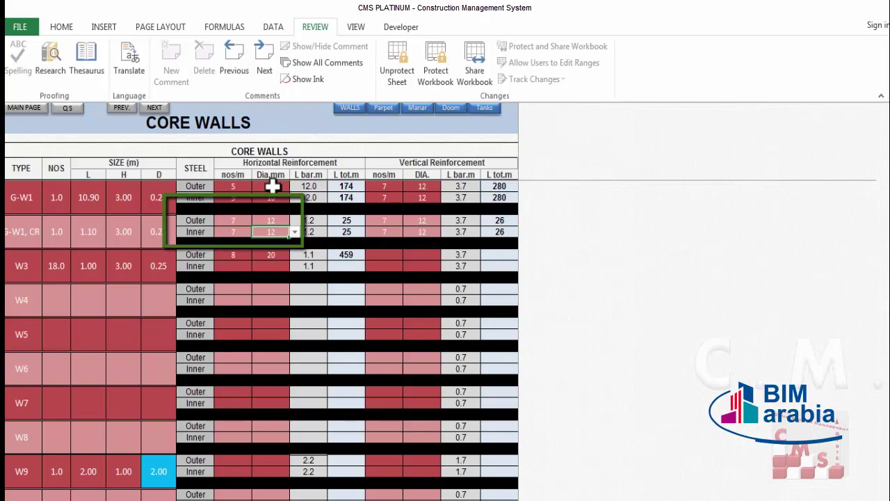
Paste G-W1's 5 per metre, 10 mm horizontal bars into G-W1, CR and choose 20 mm vertical bars
left_click(239, 221)
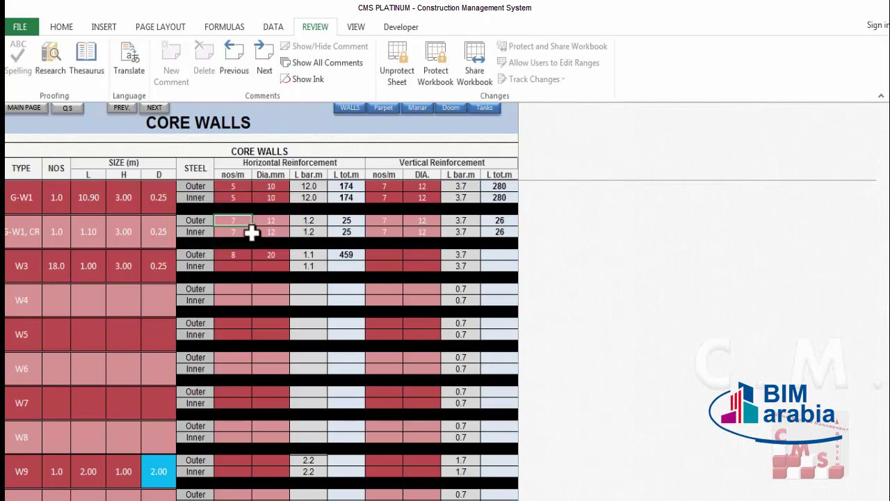
type("5\t10 5\t10")
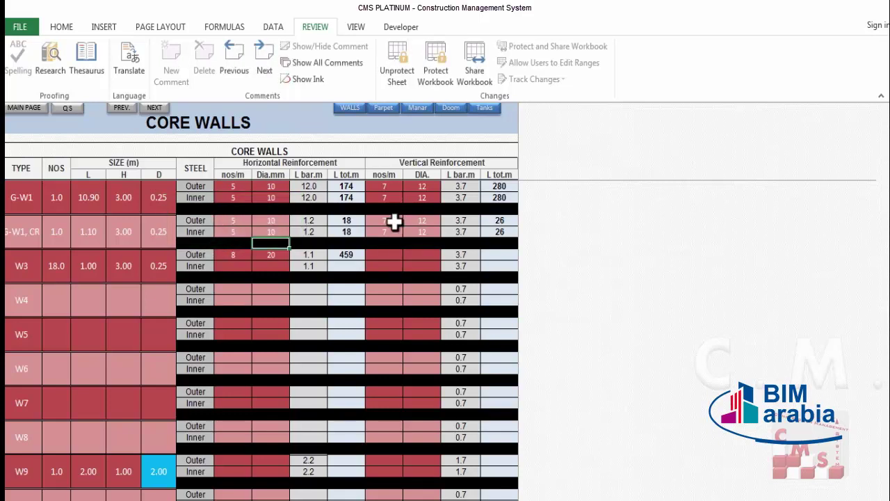
left_click(397, 221)
left_click(414, 221)
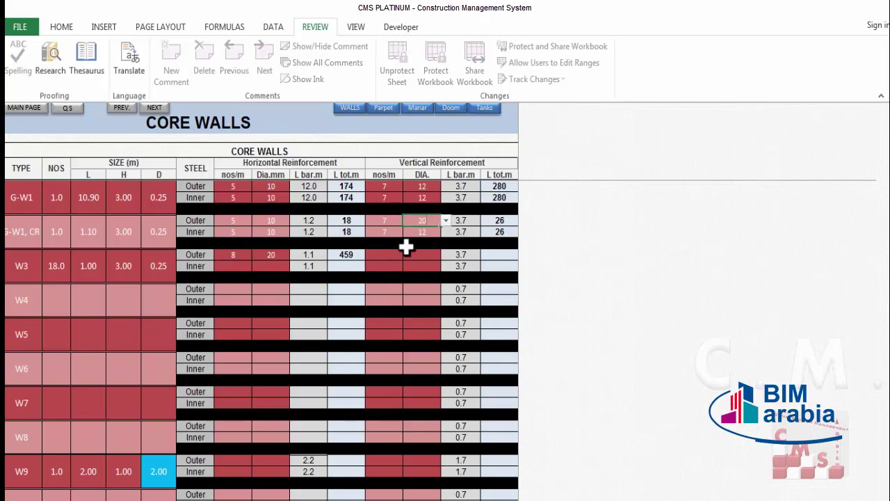
Zoom over AutoCAD's rebar schedule and core wall corners, then return to the Core Walls sheet
key("alt+Tab")
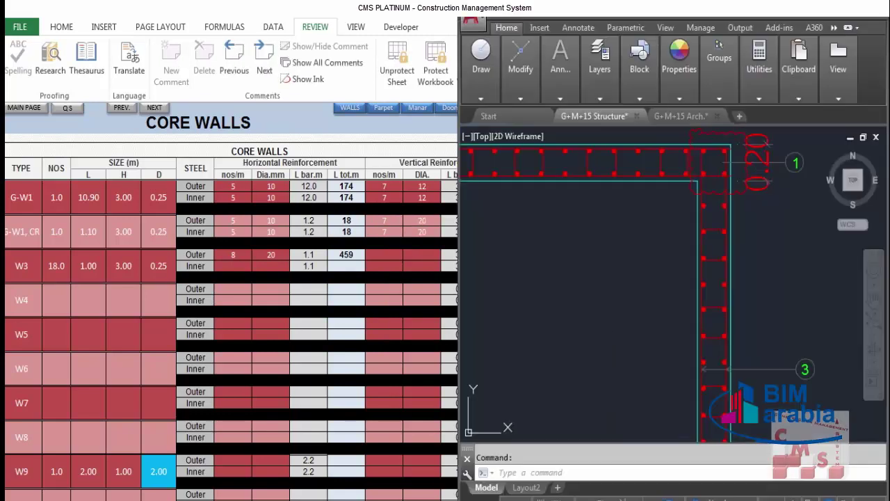
scroll(616, 243, "up", 2)
scroll(616, 242, "down", 3)
scroll(614, 259, "up", 5)
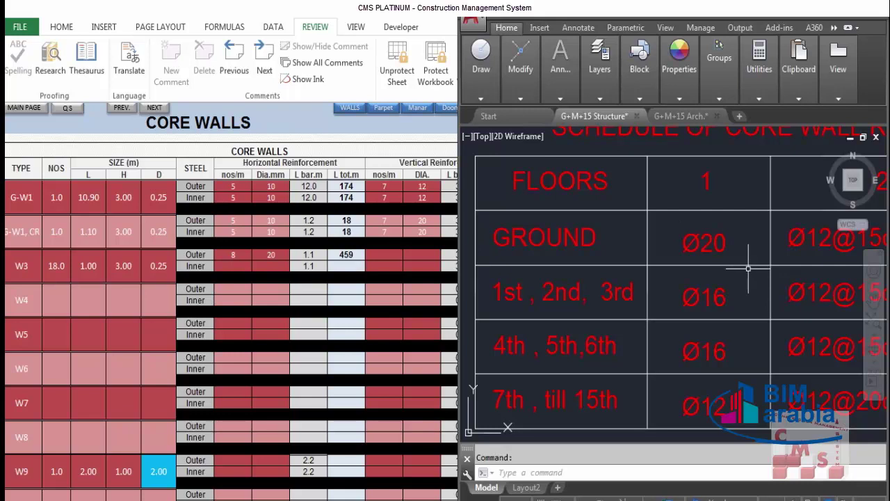
scroll(749, 267, "down", 4)
scroll(519, 388, "up", 4)
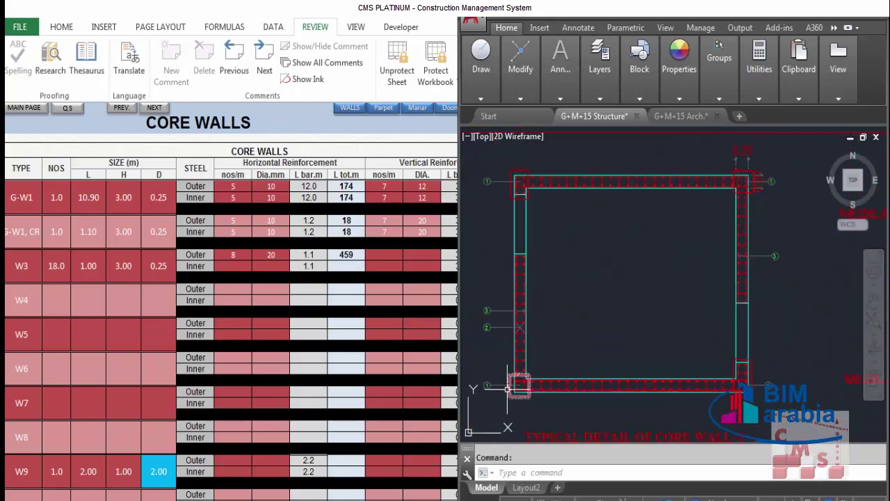
scroll(518, 176, "up", 3)
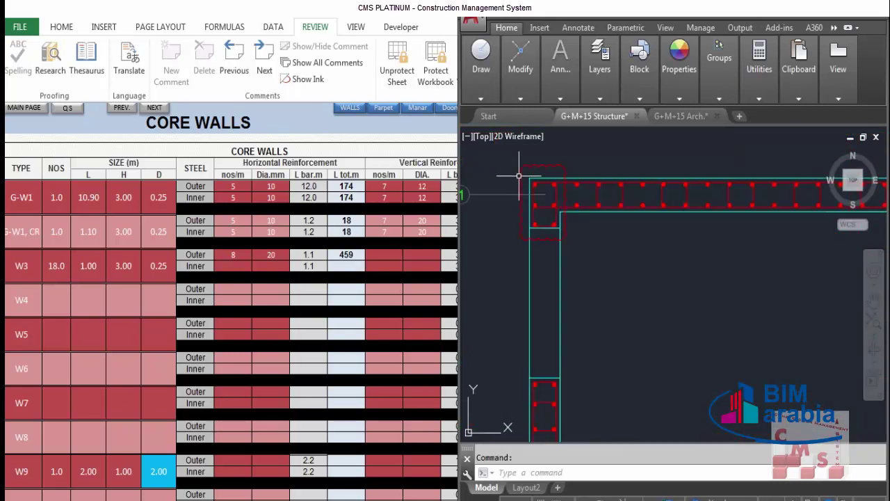
scroll(519, 176, "down", 4)
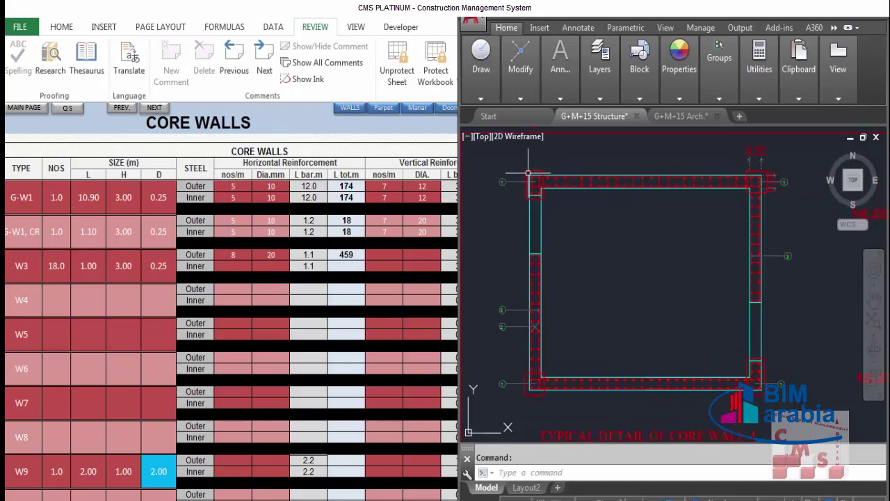
scroll(521, 395, "up", 3)
scroll(482, 369, "down", 3)
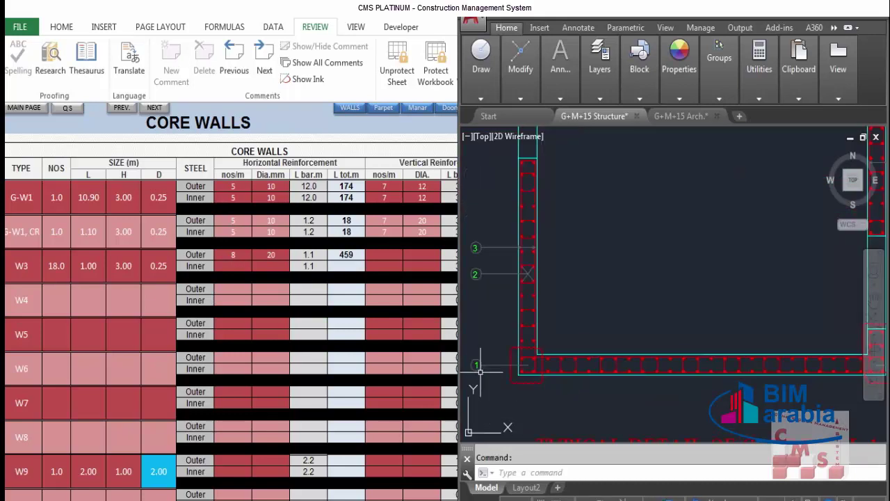
scroll(481, 370, "down", 3)
scroll(637, 240, "up", 3)
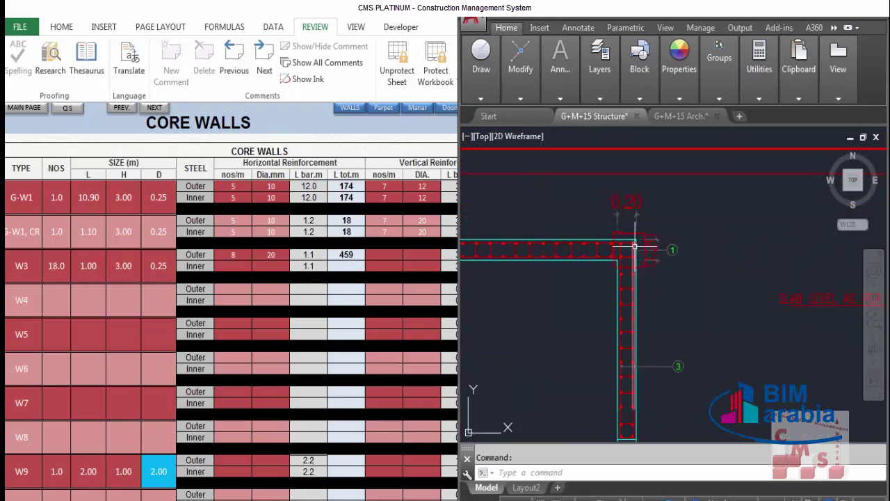
scroll(653, 280, "down", 5)
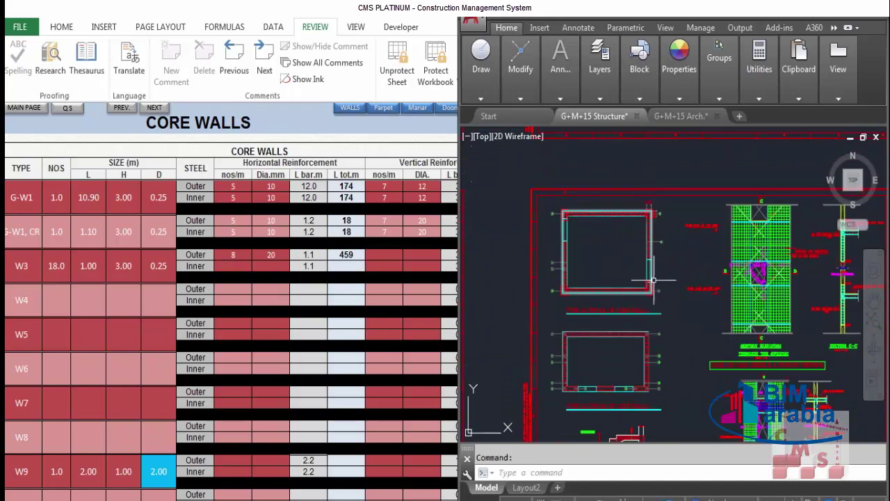
scroll(653, 281, "up", 5)
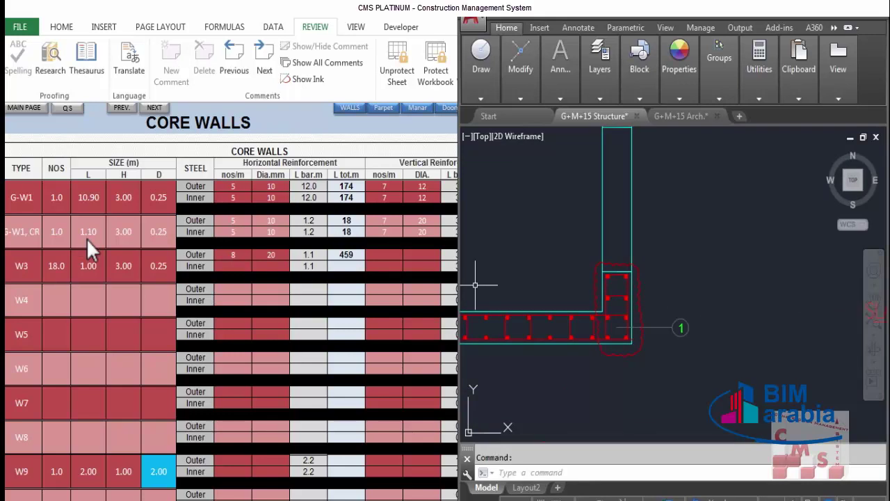
left_click(411, 241)
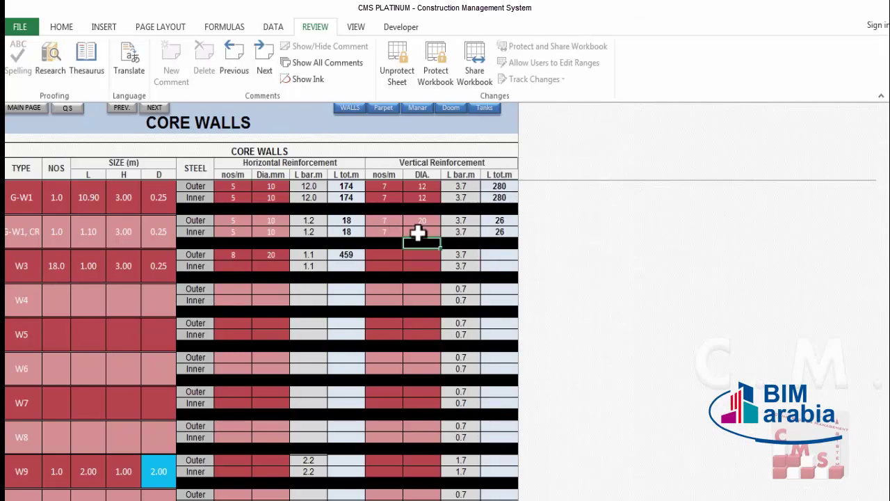
Enter 10 vertical bars per metre for G-W1, CR and start renaming W3 to 1,2,3 W1
left_click(395, 219)
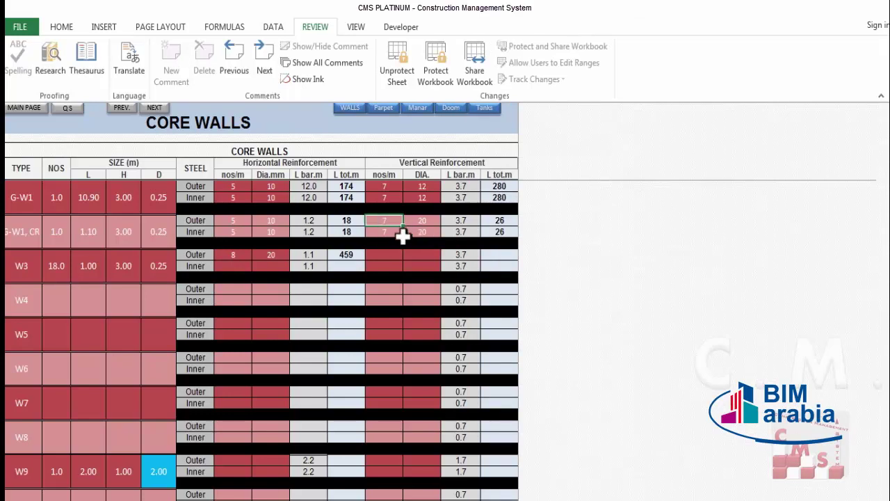
type("10")
key("Return")
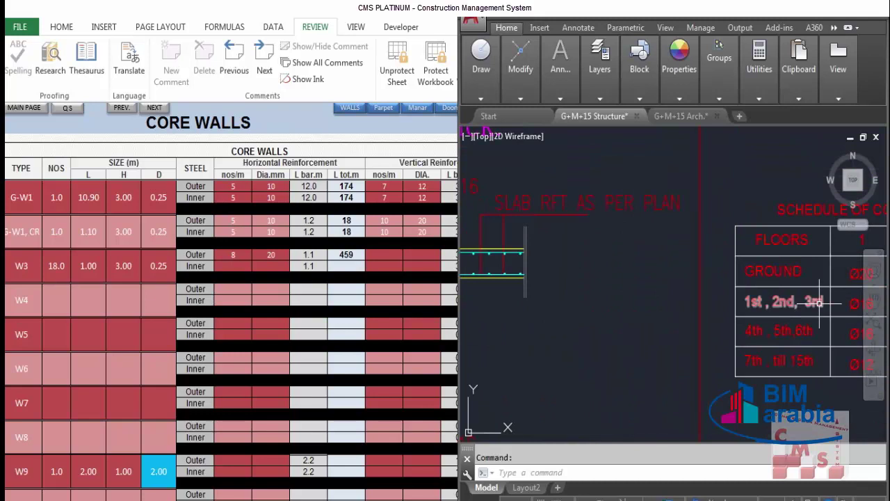
left_click(33, 276)
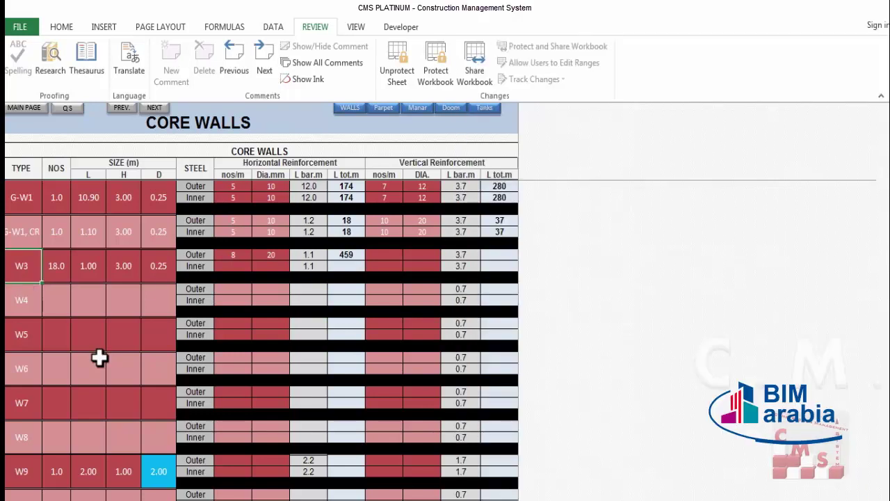
type("1,2,3 W1")
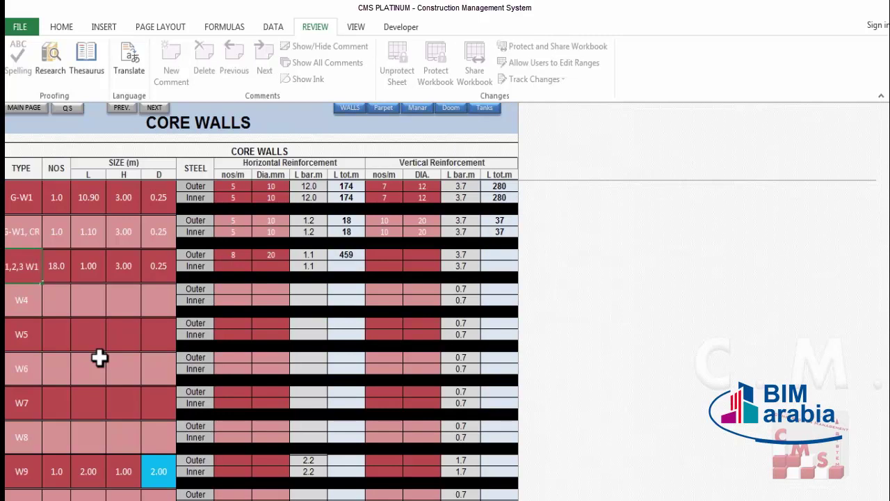
Confirm the 1,2,3 W1 name and enter NOS 3 and length 10.9 for that wall
key("Return")
left_click(58, 266)
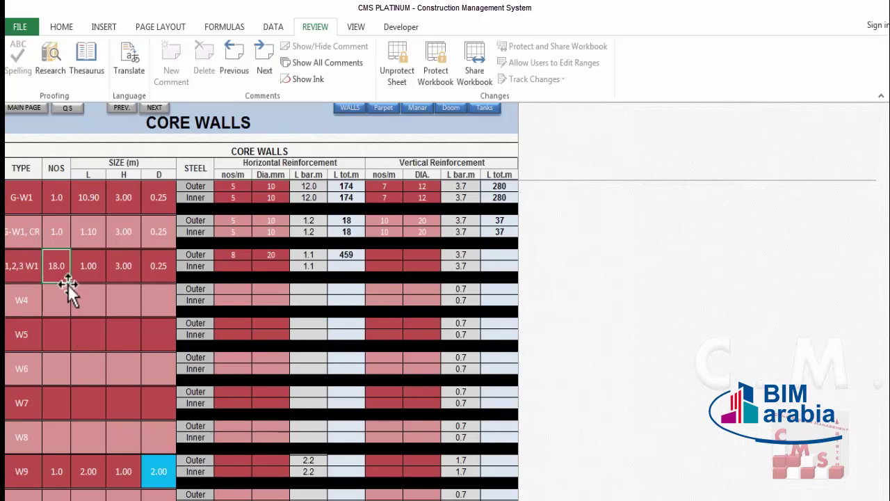
type("3")
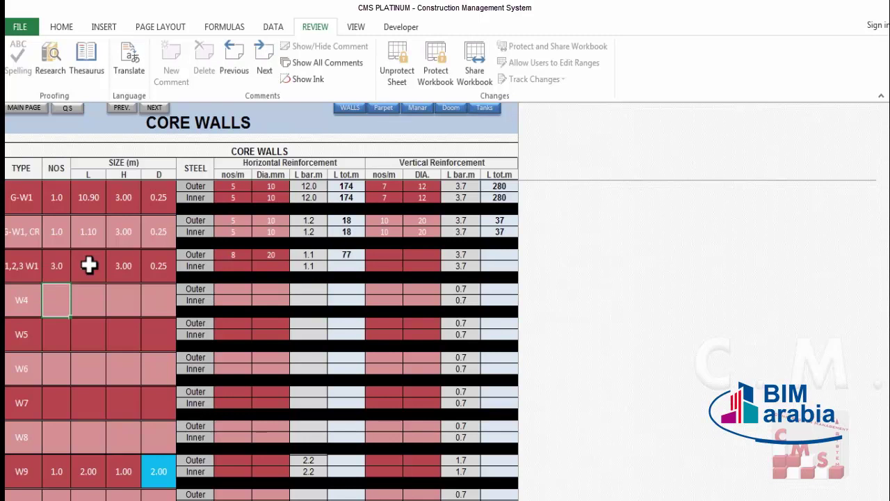
left_click(88, 266)
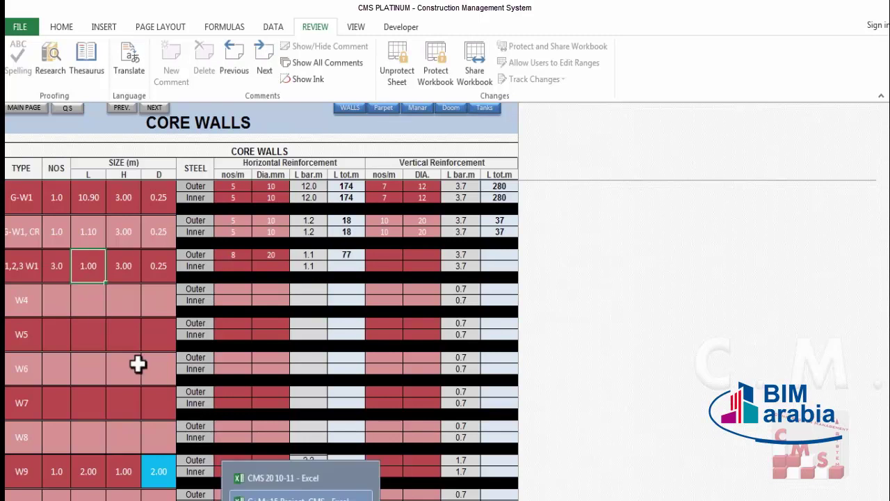
type("10.")
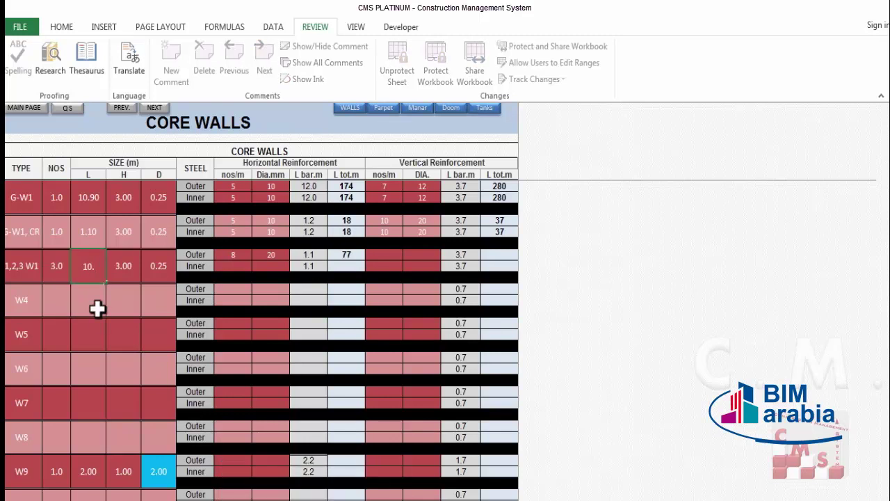
type("9")
key("Tab")
key("Tab")
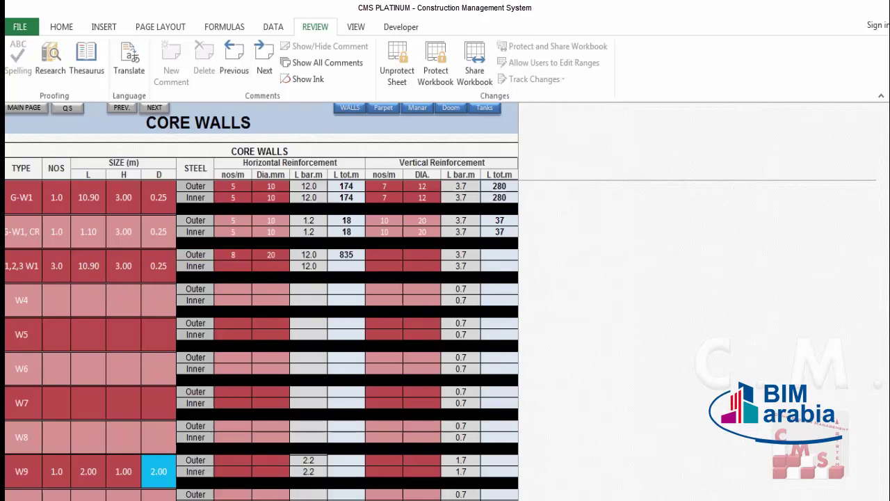
Zoom around the core wall reinforcement schedule in the AutoCAD structure drawing
left_click(267, 490)
scroll(711, 306, "up", 2)
scroll(711, 306, "down", 4)
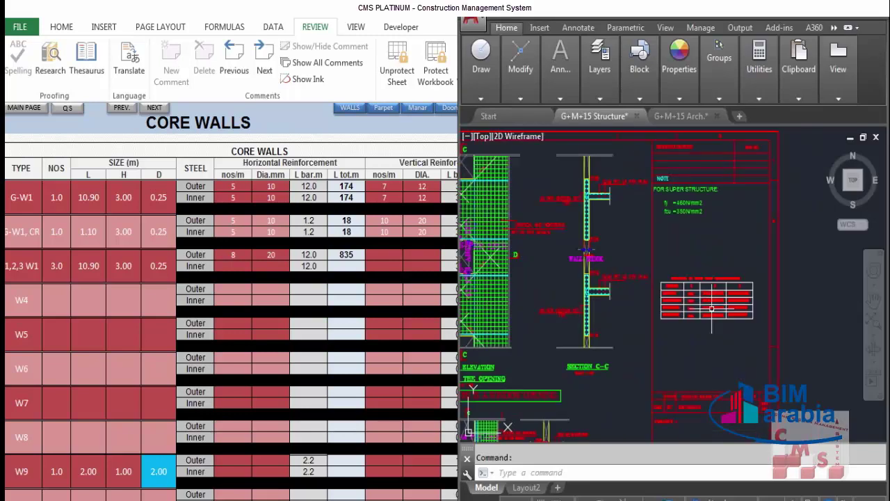
scroll(710, 306, "down", 2)
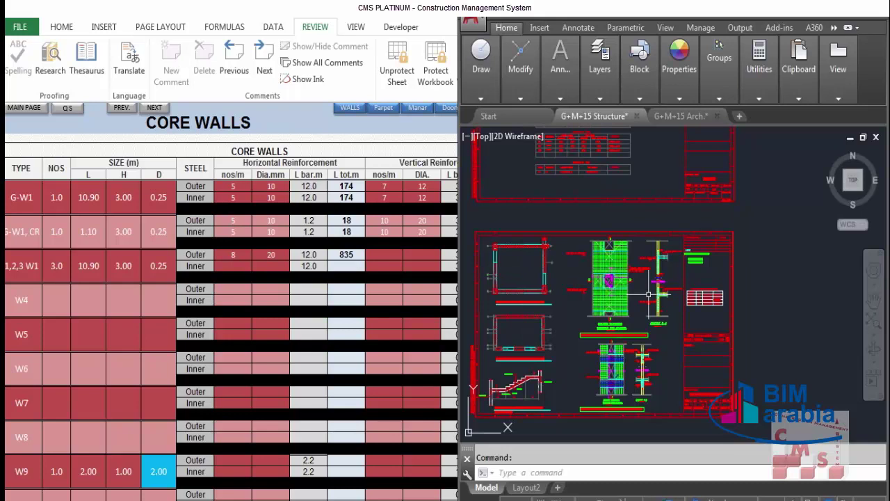
scroll(703, 296, "up", 5)
scroll(702, 292, "down", 1)
scroll(618, 288, "up", 1)
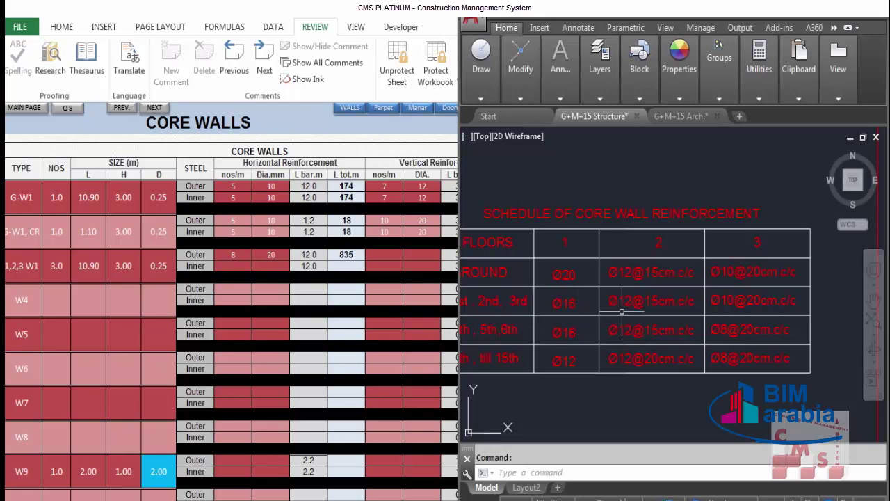
Enter 1,2,3 W1's horizontal steel as 5 bars per metre at 10 mm on both faces
left_click(233, 256)
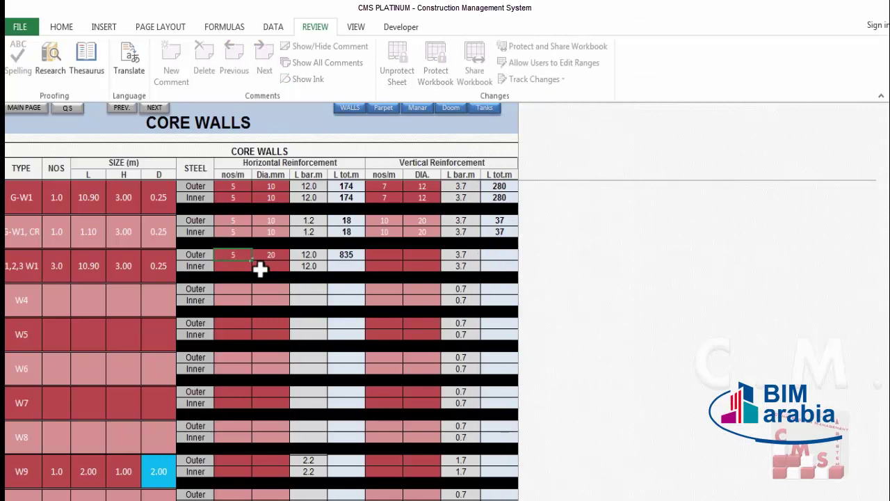
key("Return")
type("5")
key("Tab")
Set 1,2,3 W1's vertical bars to 7 per metre at 12 mm on both faces
type("10")
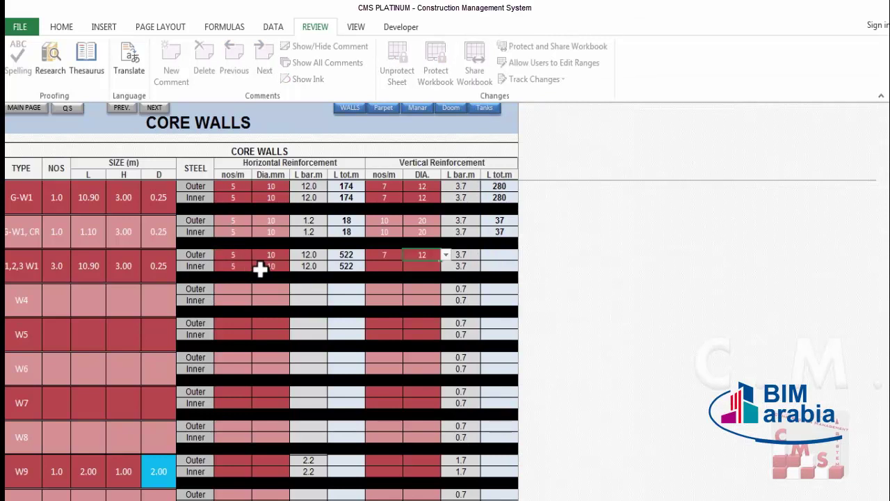
key("Tab")
key("Tab")
key("Up")
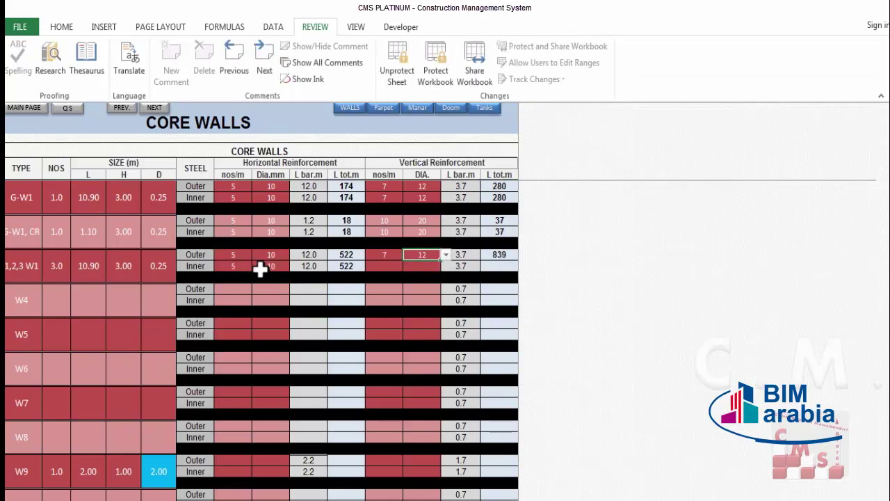
type("12")
key("Return")
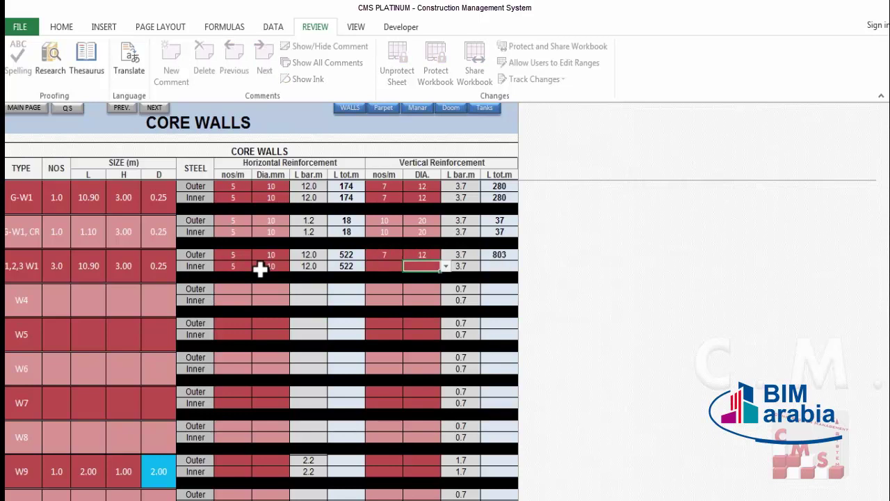
key("Left")
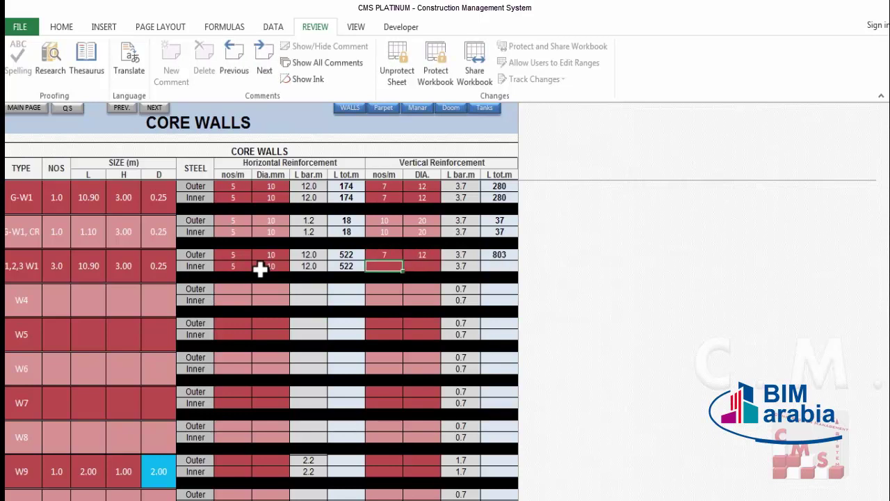
type("6")
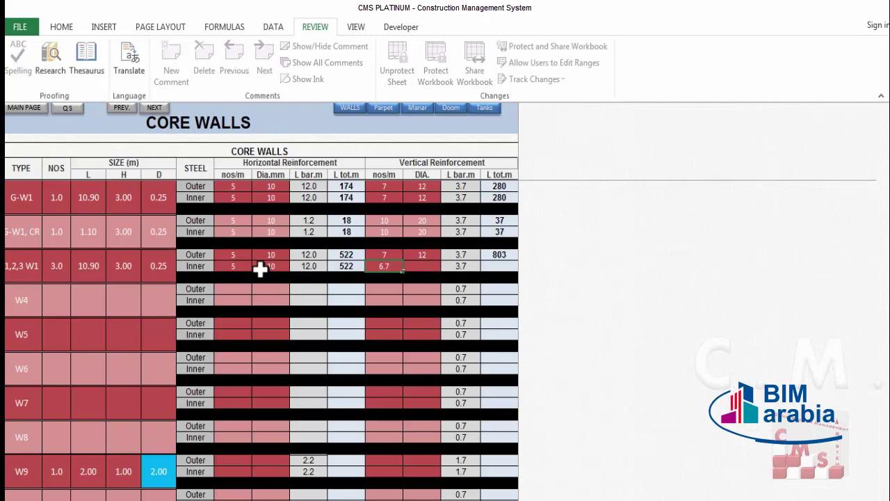
type(".7")
key("Right")
type("12")
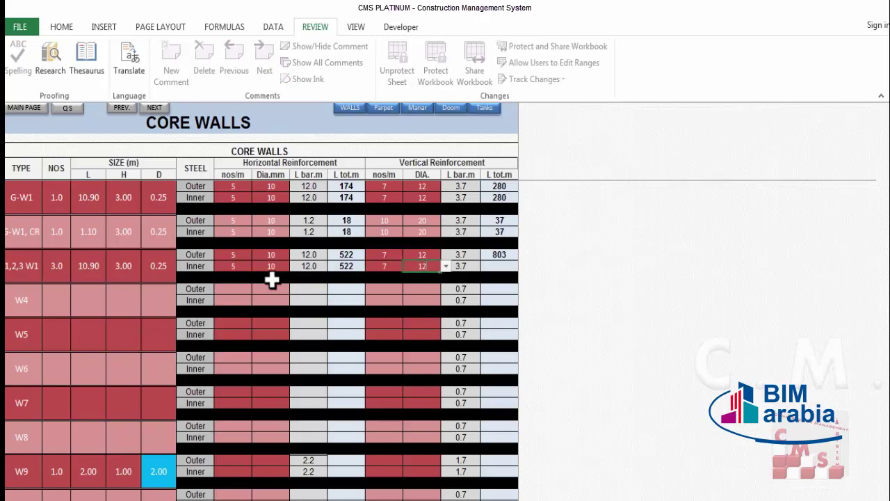
key("Return")
Rename W4 to 1,2,3 W1.CR with a count of 3 and a 1.10 m length
left_click(21, 303)
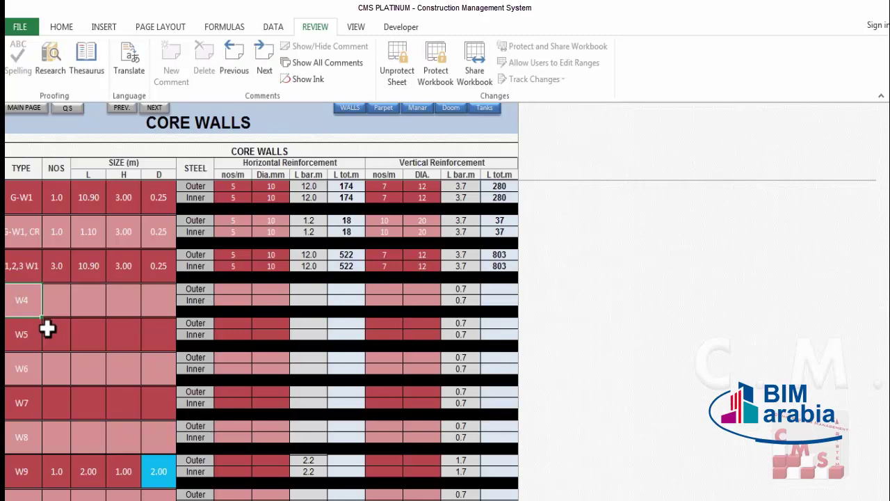
type("1,2,3")
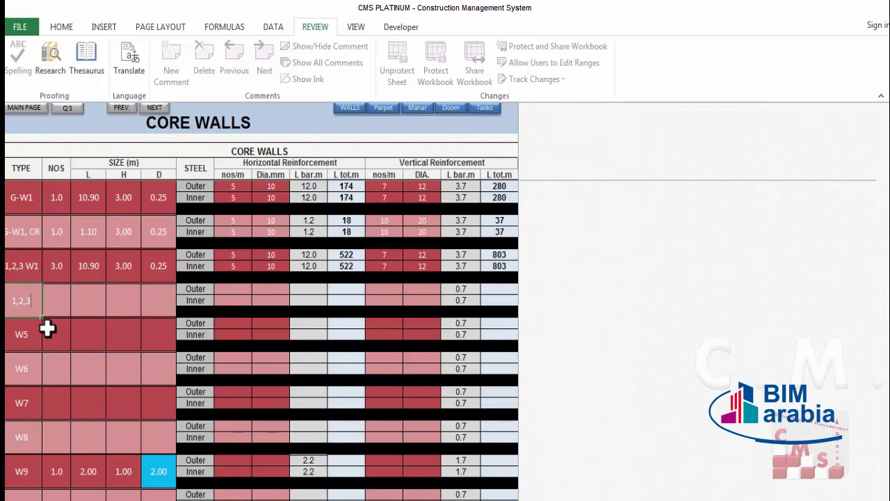
type(" W1.CR")
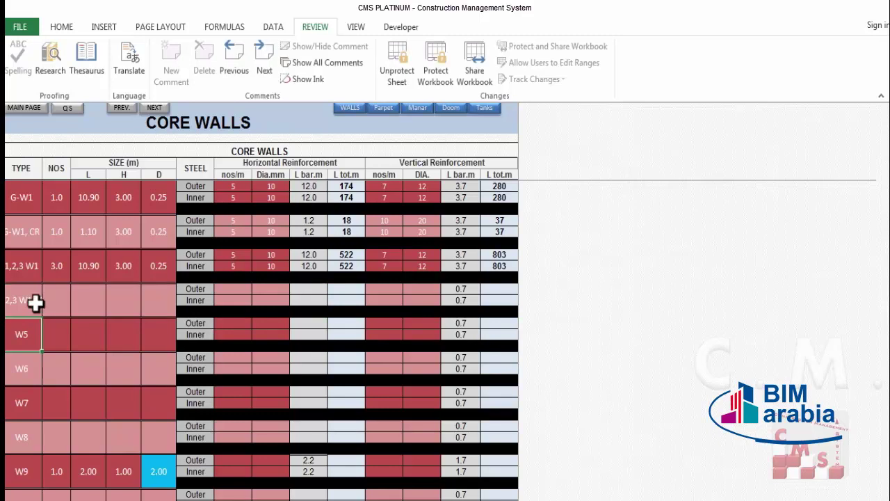
key("ctrl+Return")
left_click(61, 27)
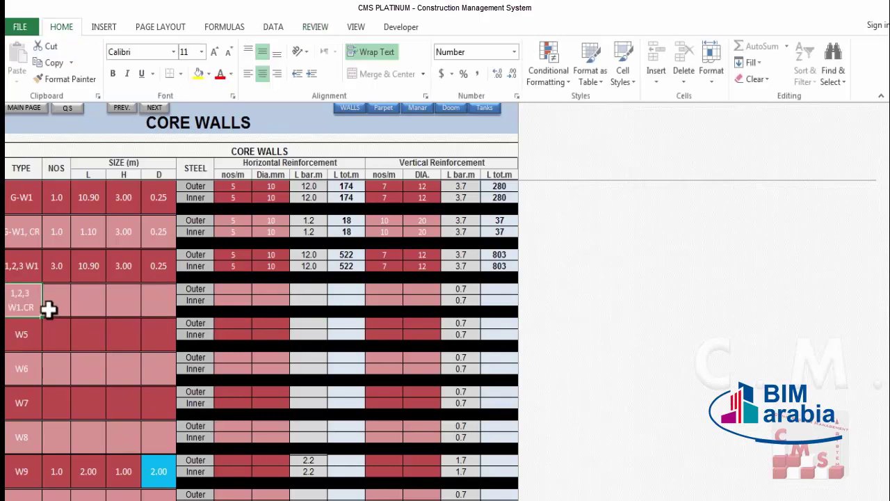
left_click(50, 307)
type("3")
key("Return")
left_click(94, 315)
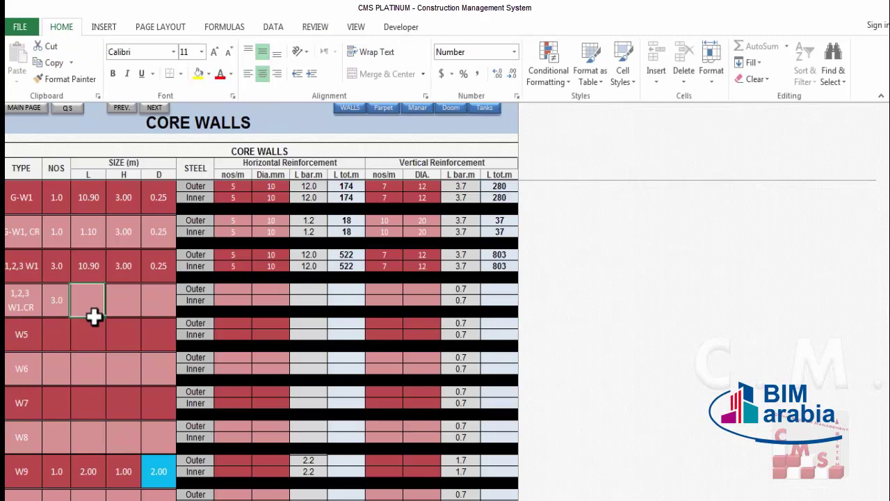
type("1.1")
key("Return")
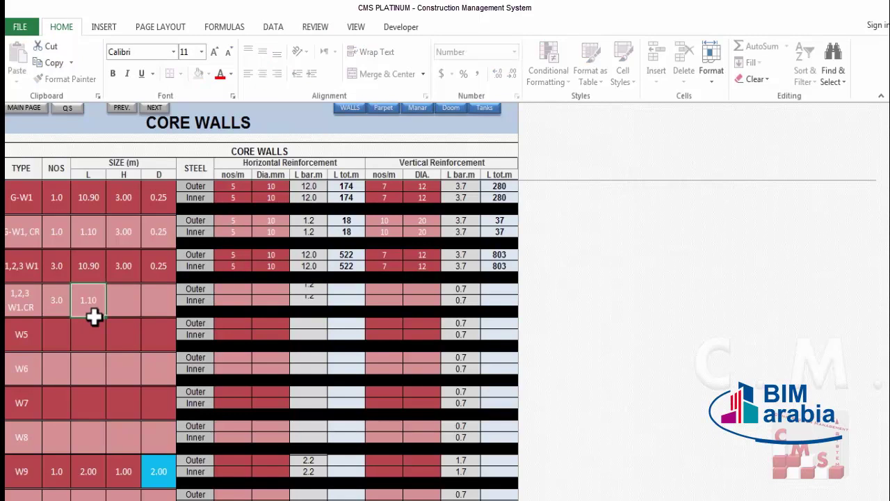
Give 1,2,3 W1.CR horizontal bars of 5 per metre and vertical bars of 10 per metre at 16 mm
left_click(234, 289)
type("5")
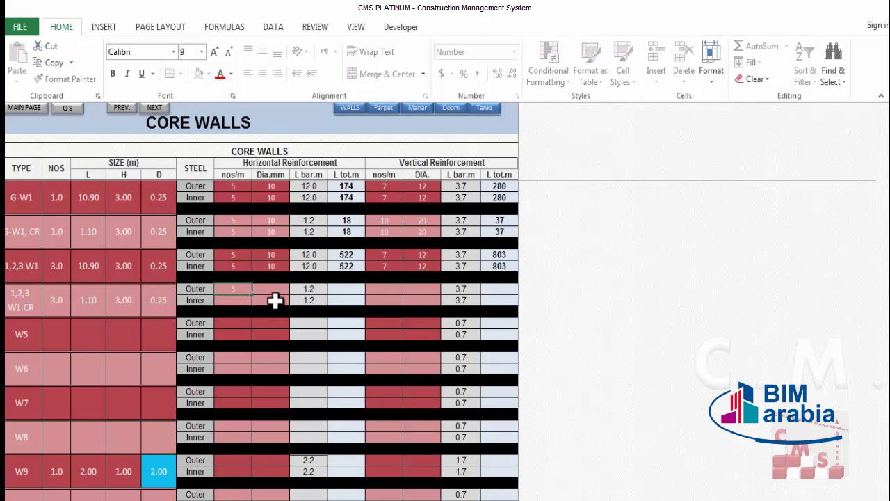
key("Tab")
left_click(274, 300)
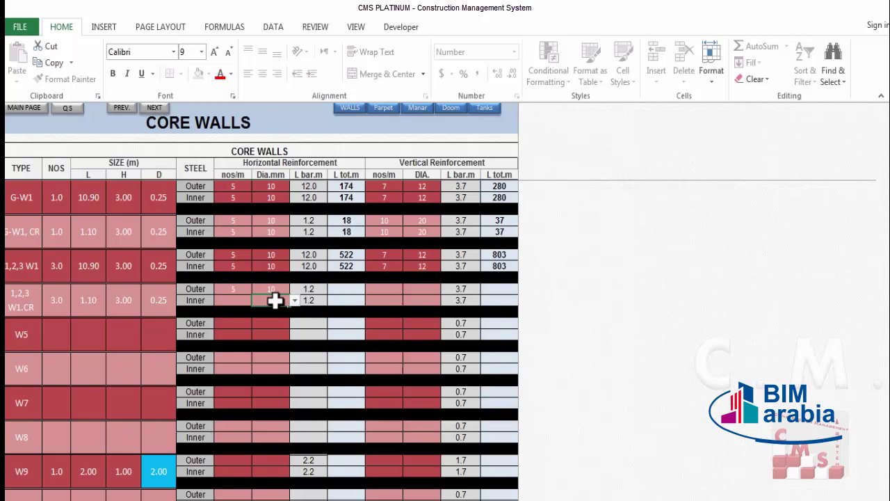
key("Left")
key("Tab")
key("Tab")
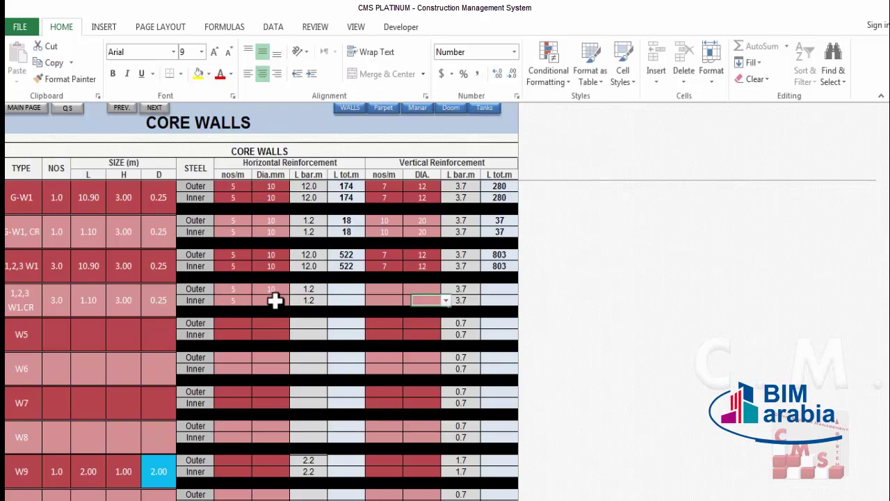
key("Up")
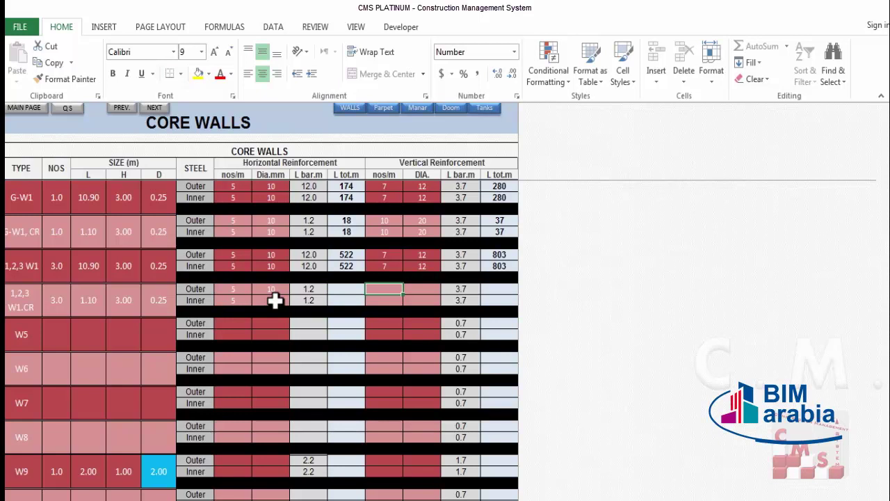
type("10")
key("Tab")
type("16")
key("Return")
Check the WALL-2 detail in AutoCAD, then bring the Excel Core Walls sheet back full-screen
key("alt+Tab")
scroll(543, 291, "up", 5)
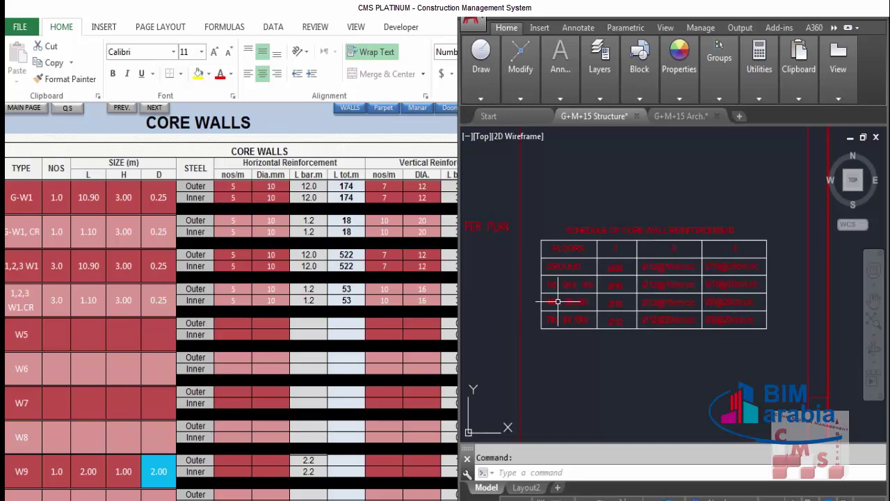
scroll(557, 301, "up", 2)
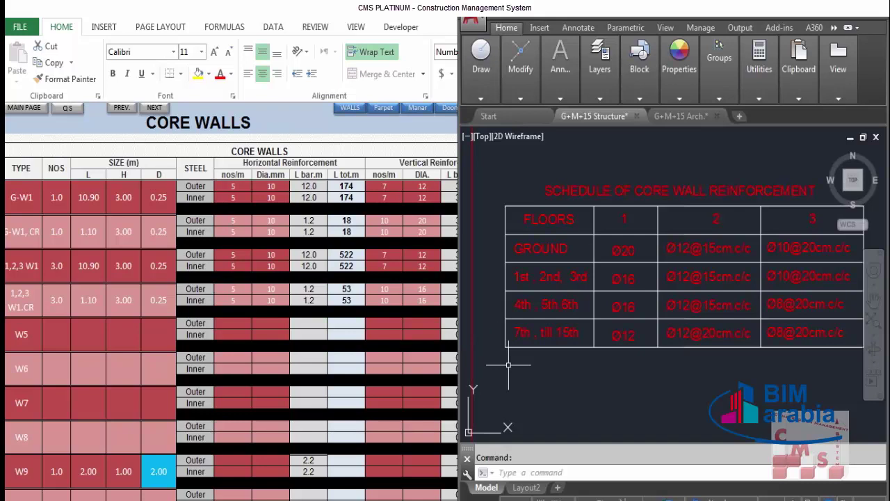
scroll(561, 339, "down", 3)
scroll(532, 368, "up", 5)
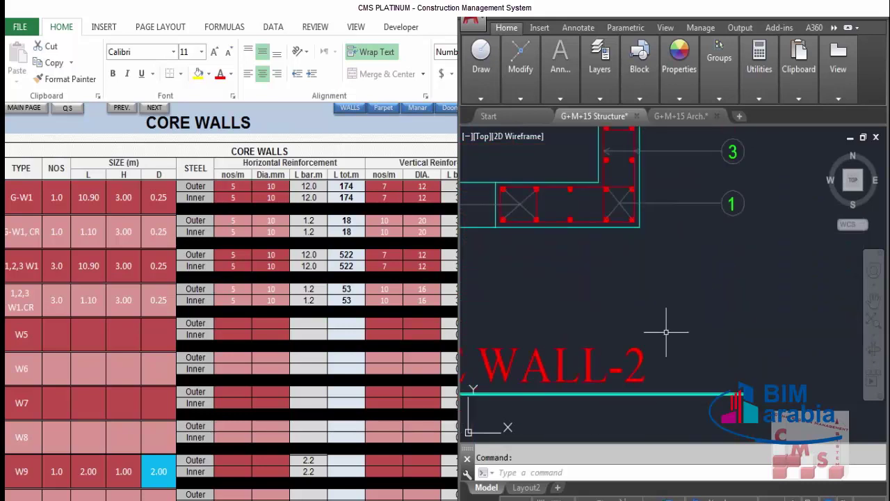
scroll(666, 333, "down", 2)
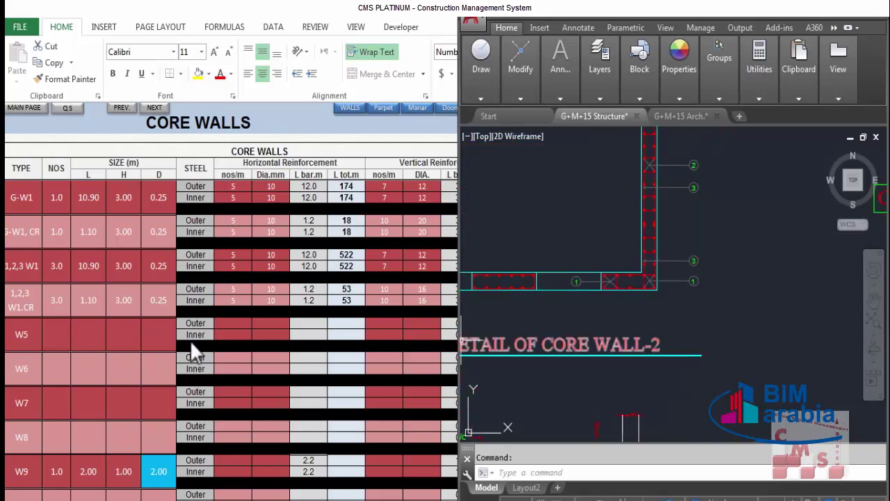
left_click(148, 333)
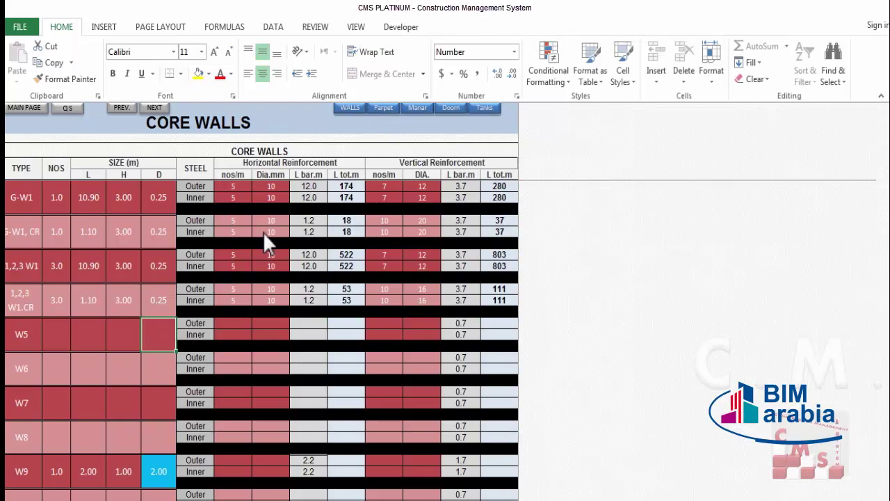
Scroll to the totals block and check the 44.0 M3 concrete volume and the 20 mm bar tonnage
scroll(262, 236, "down", 20)
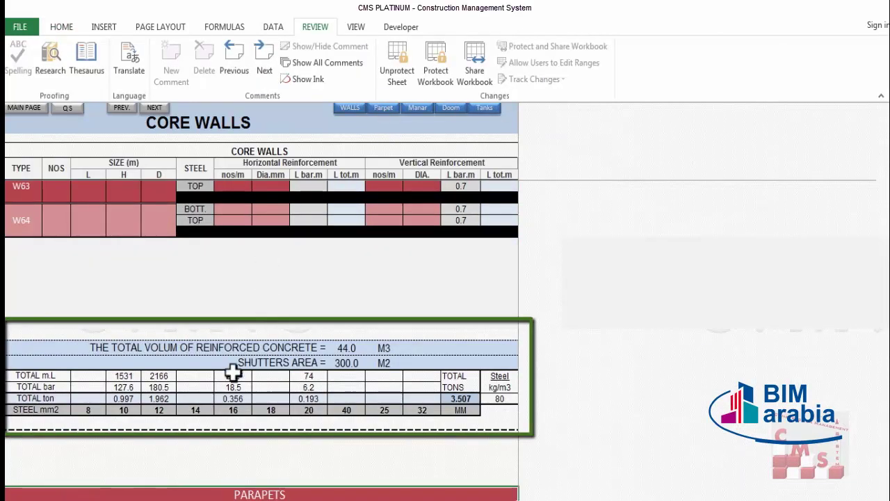
left_click(348, 348)
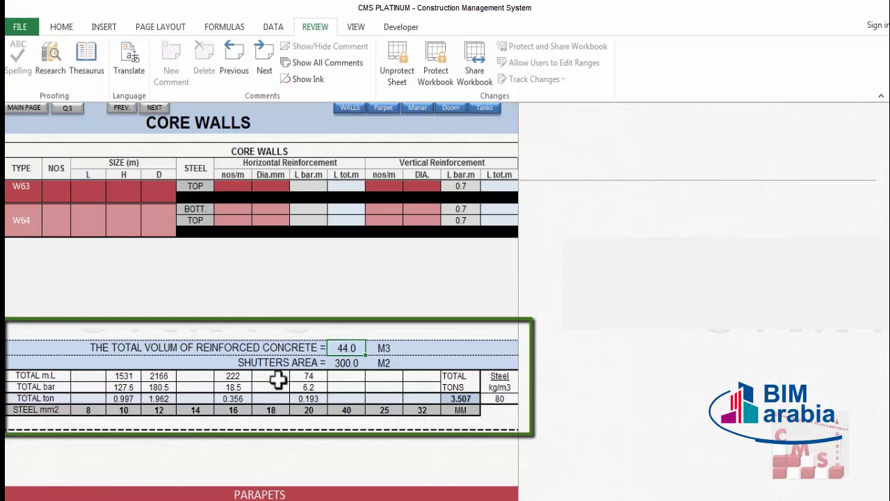
left_click(308, 398)
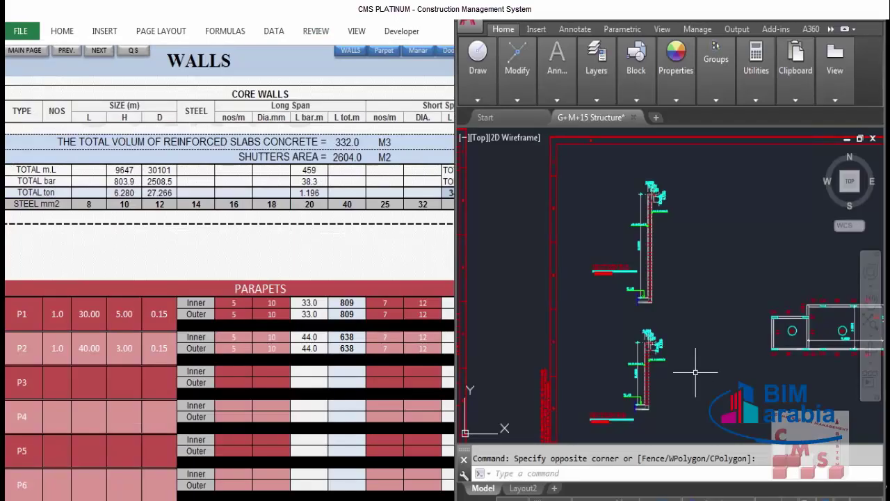
Zoom and pan in AutoCAD to parapet section B-B's 5.000 height and Ø10@15cm and Ø12@15cm labels
scroll(692, 369, "down", 4)
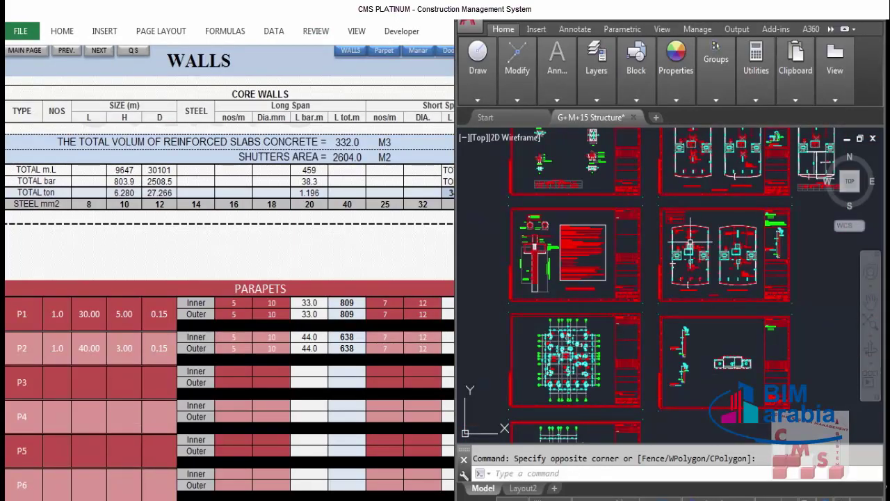
scroll(689, 249, "up", 5)
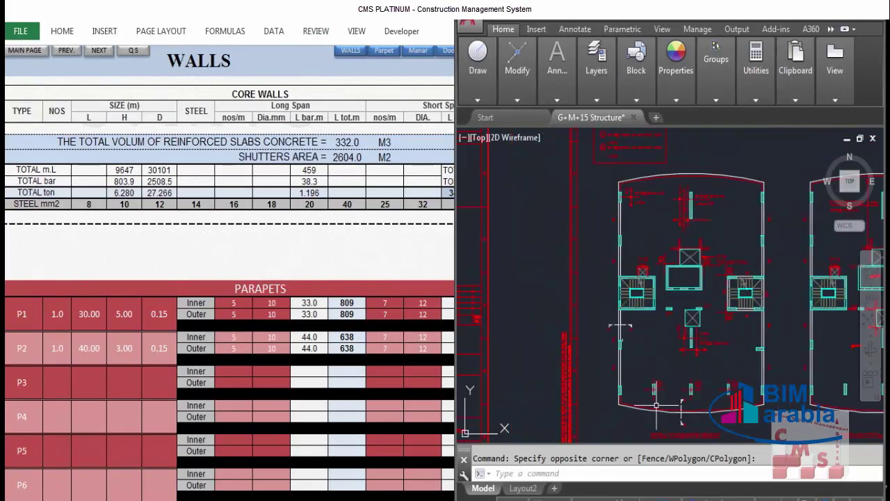
scroll(667, 410, "up", 2)
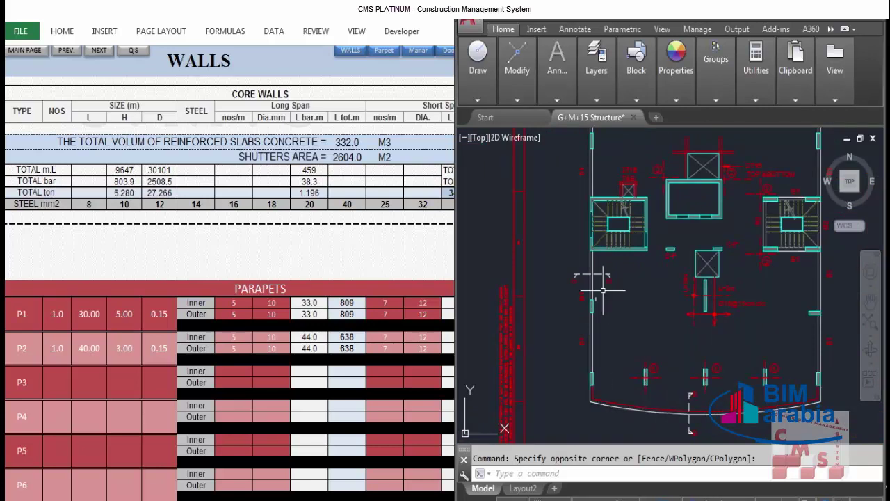
scroll(603, 290, "up", 2)
scroll(613, 242, "down", 2)
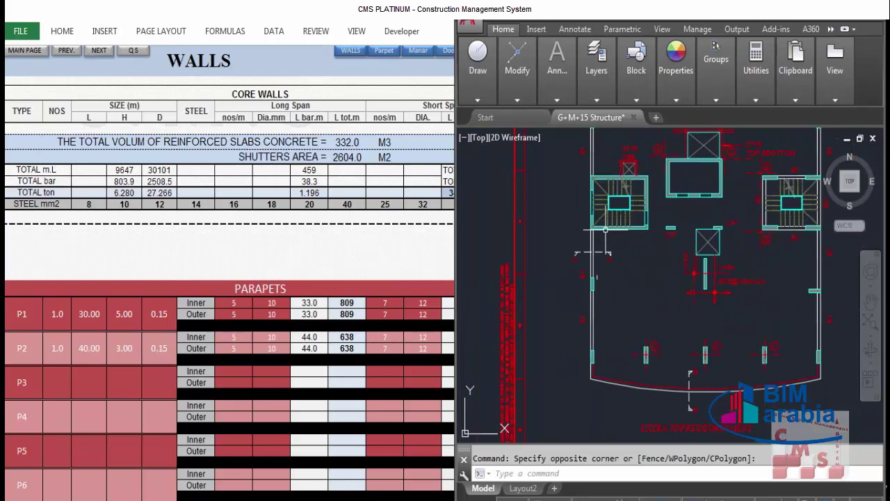
scroll(674, 399, "up", 4)
scroll(743, 376, "down", 2)
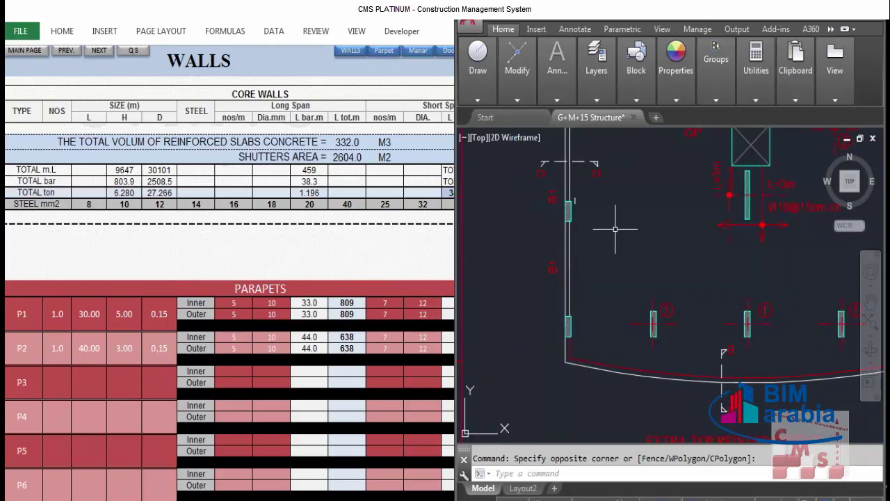
scroll(724, 375, "down", 2)
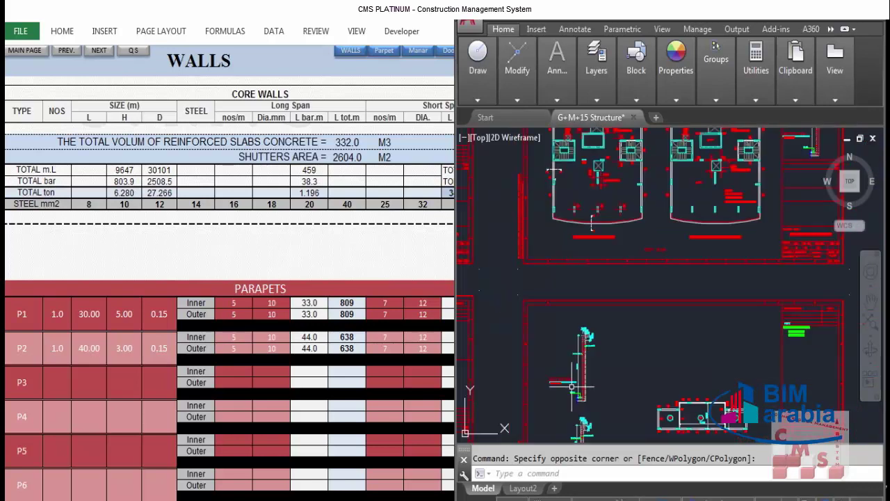
scroll(594, 260, "down", 2)
scroll(594, 261, "up", 4)
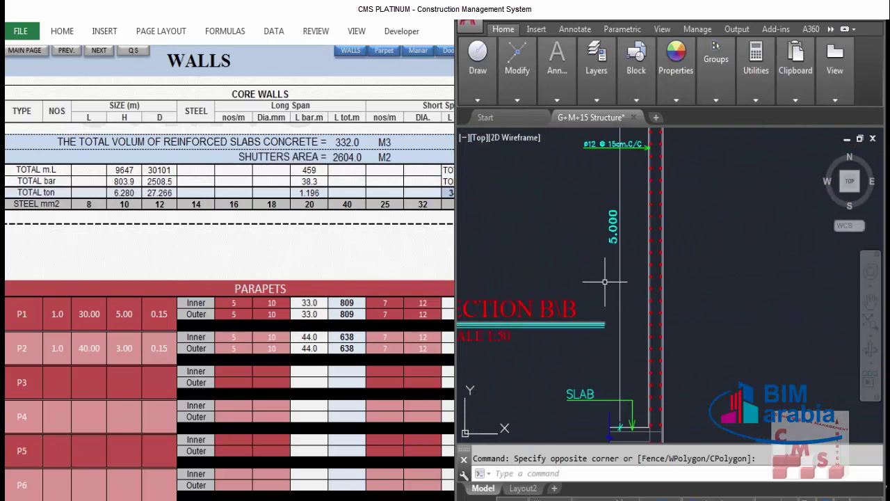
scroll(612, 264, "down", 2)
scroll(624, 235, "up", 4)
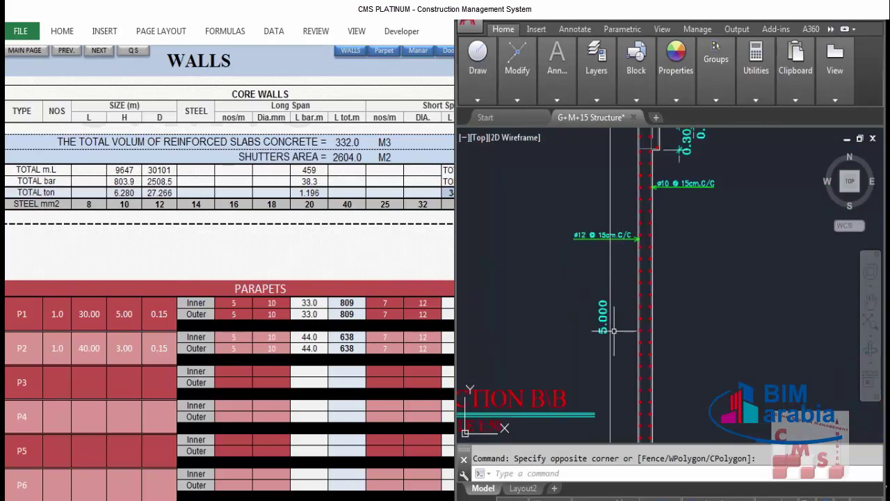
scroll(622, 255, "down", 2)
scroll(640, 231, "up", 3)
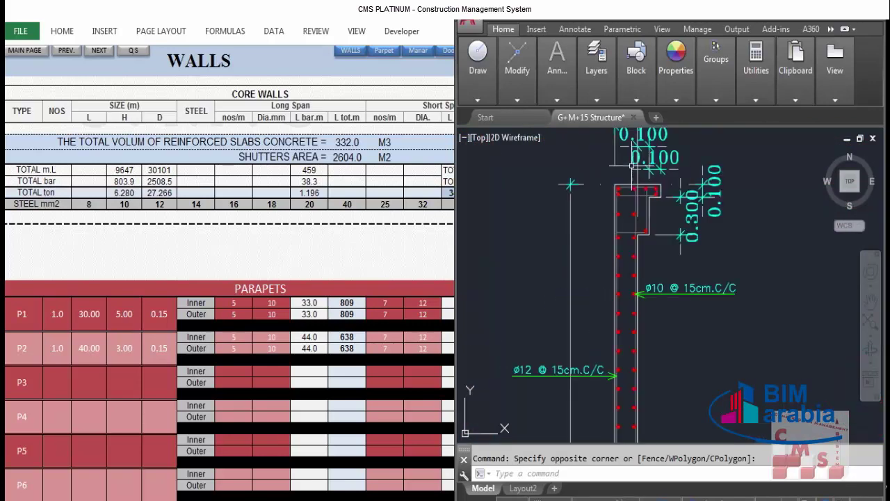
scroll(639, 229, "down", 1)
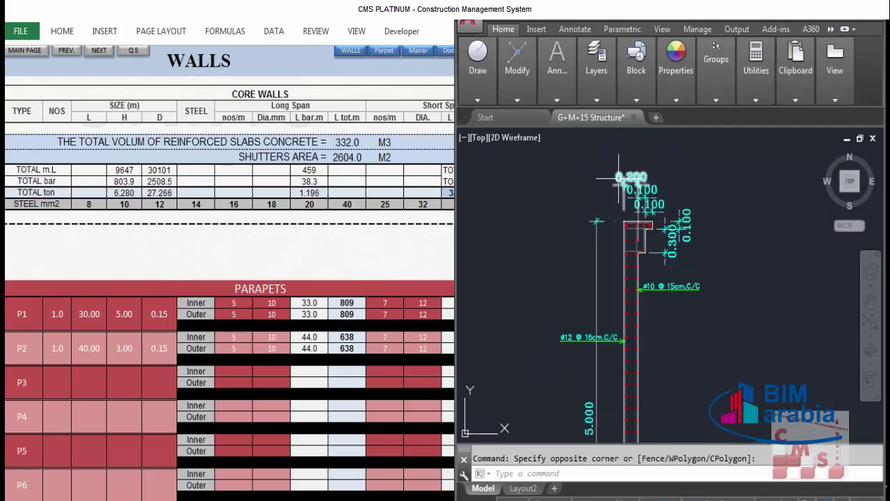
scroll(647, 224, "up", 2)
scroll(650, 221, "down", 5)
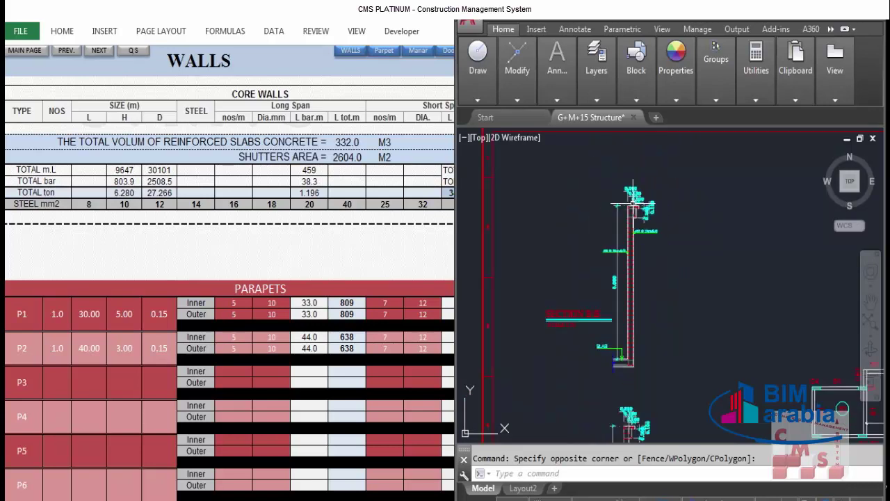
scroll(626, 365, "up", 2)
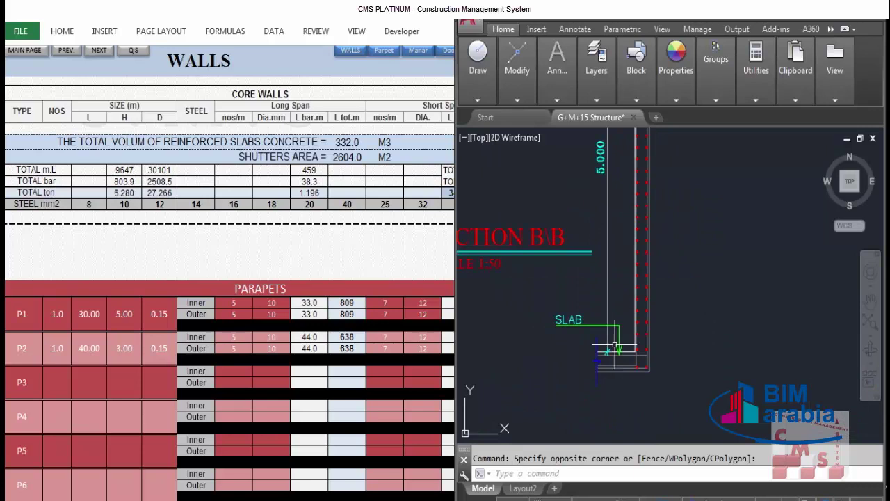
scroll(567, 237, "down", 3)
scroll(586, 349, "up", 3)
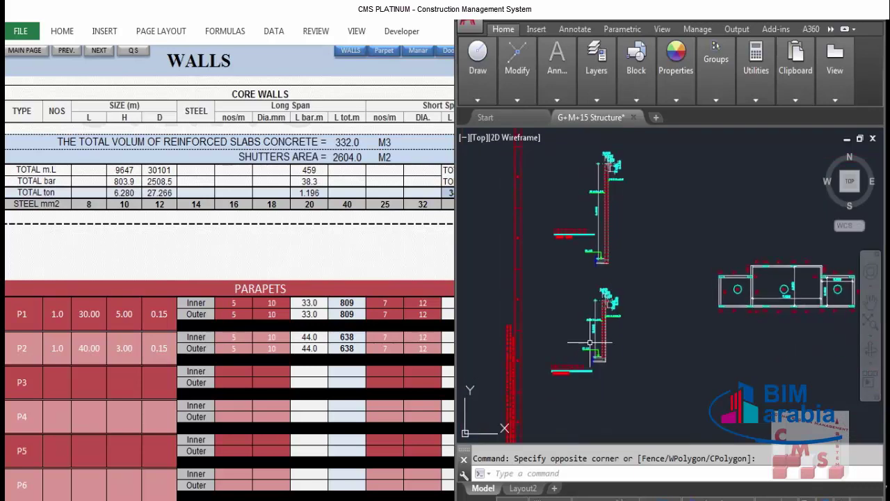
scroll(597, 341, "up", 1)
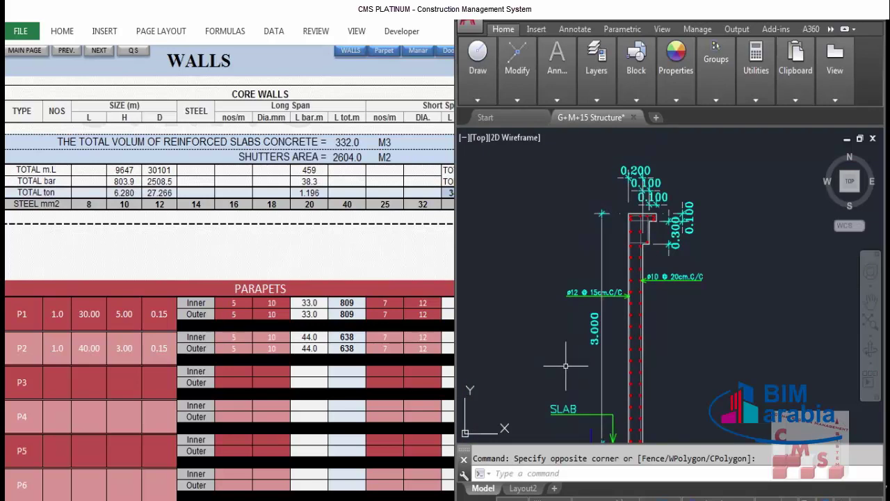
scroll(649, 300, "up", 3)
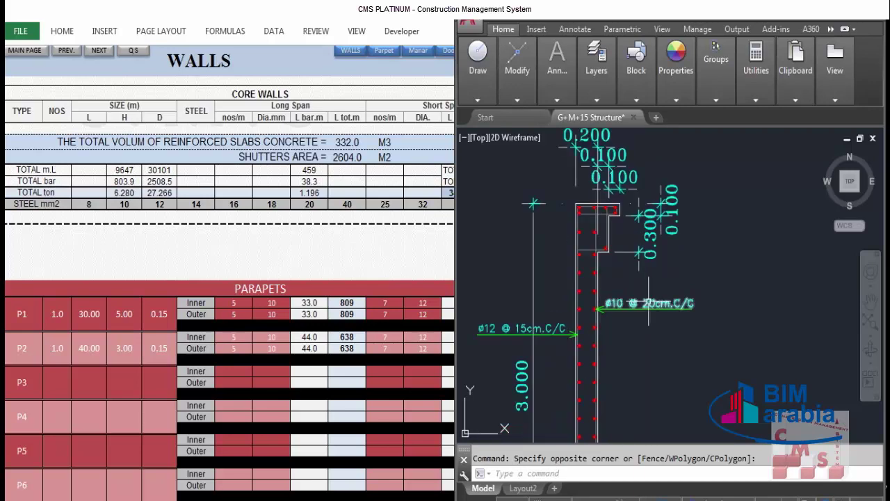
scroll(648, 300, "down", 5)
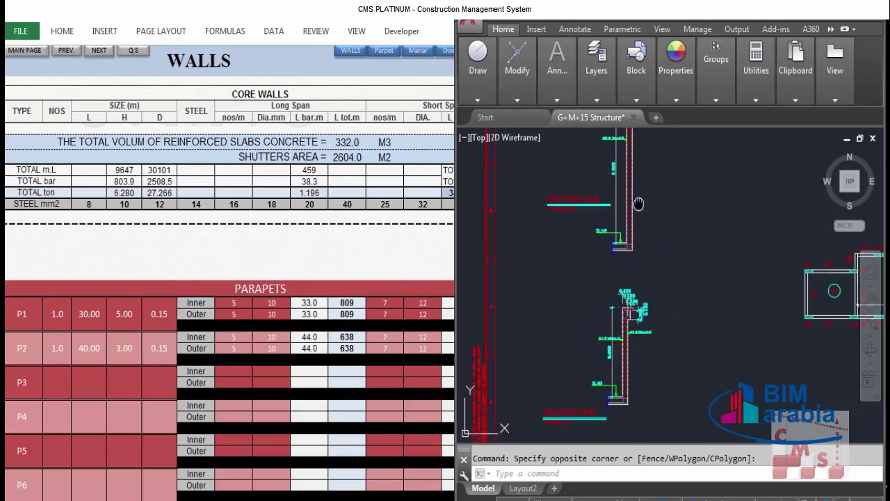
scroll(589, 281, "up", 4)
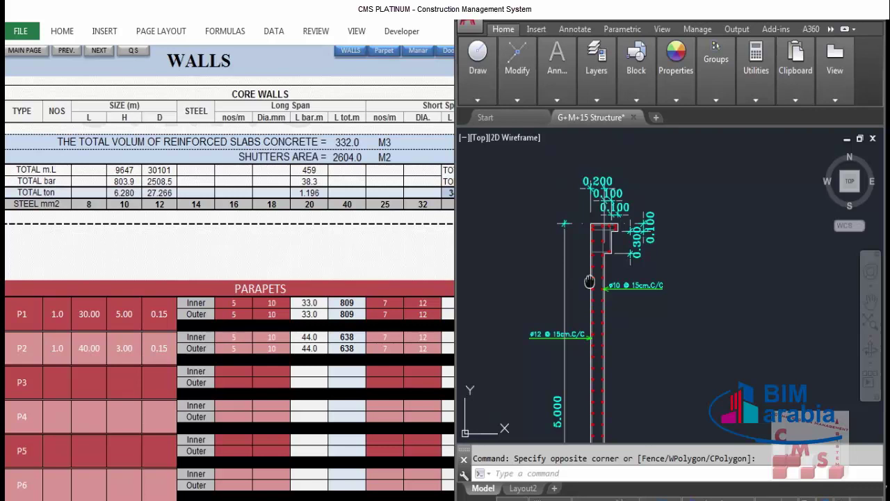
scroll(619, 283, "up", 2)
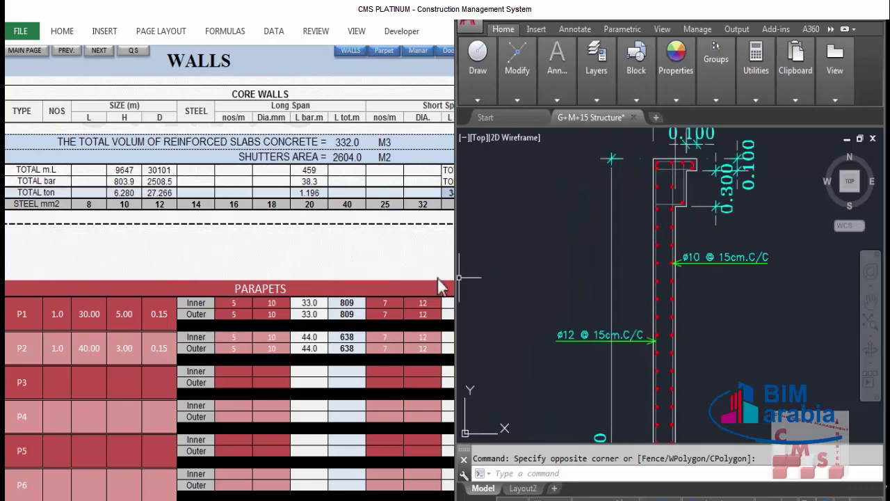
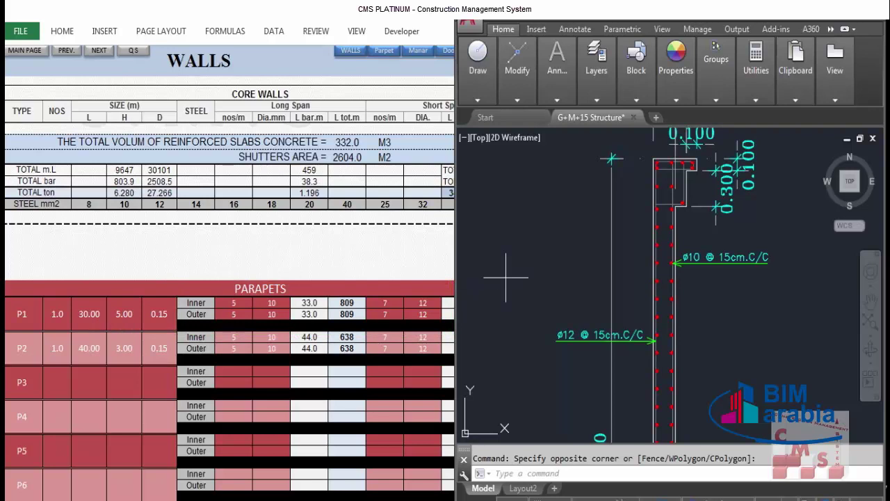
Zoom and pan the AutoCAD drawing from the parapet section to the curved slab edge and stair cores
scroll(511, 344, "down", 5)
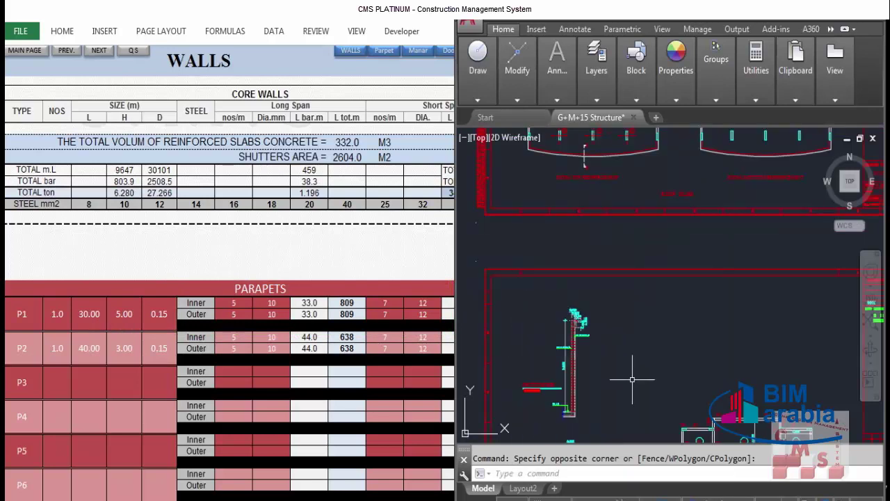
scroll(632, 379, "down", 5)
scroll(611, 308, "up", 2)
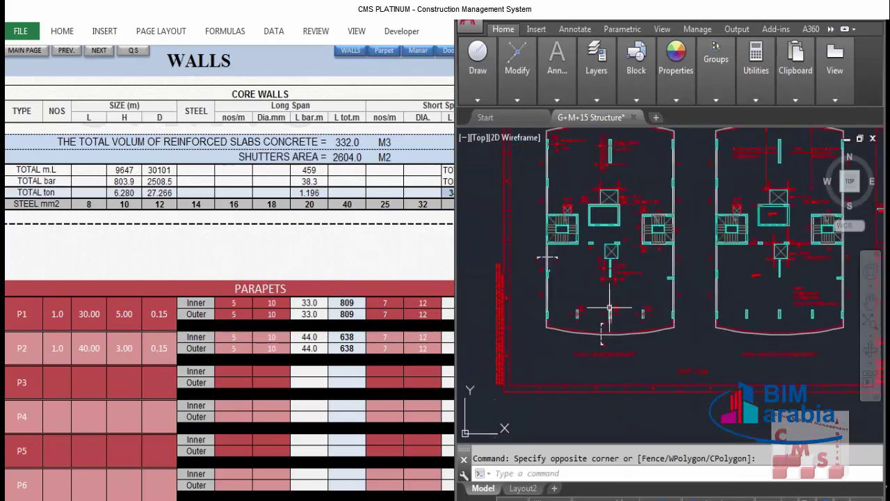
scroll(609, 307, "up", 3)
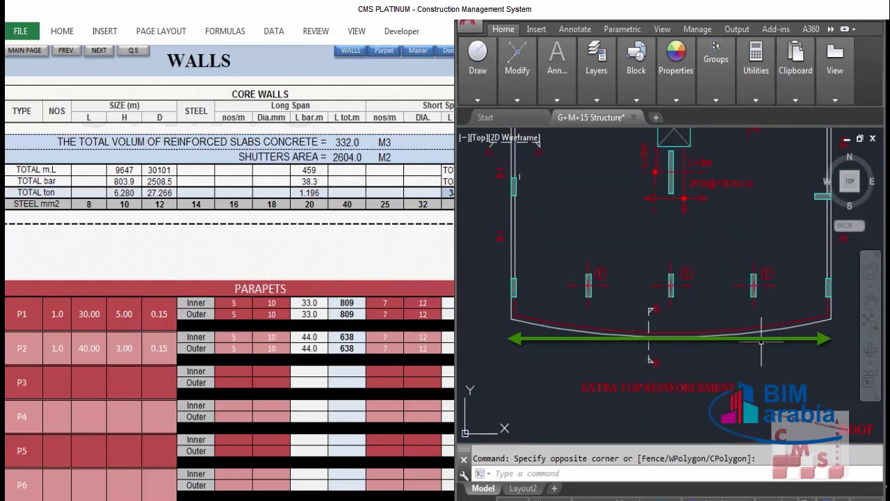
left_click_drag(656, 331, 647, 408)
scroll(647, 408, "down", 5)
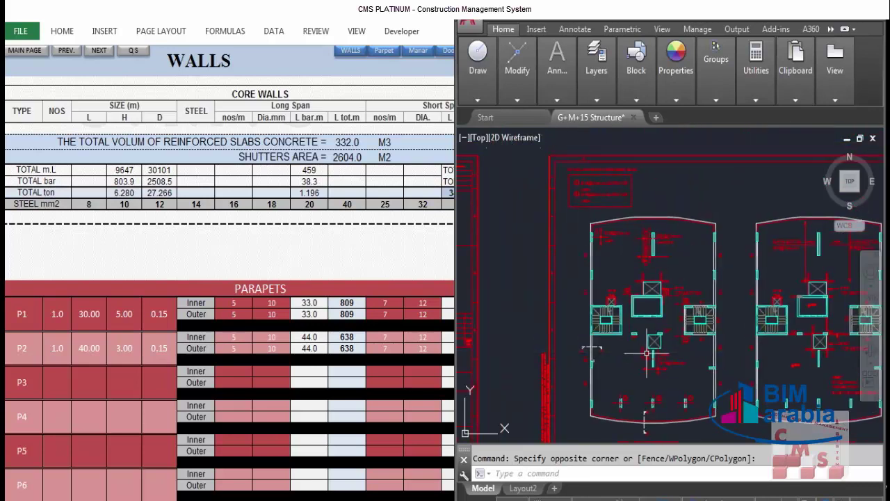
scroll(667, 211, "up", 2)
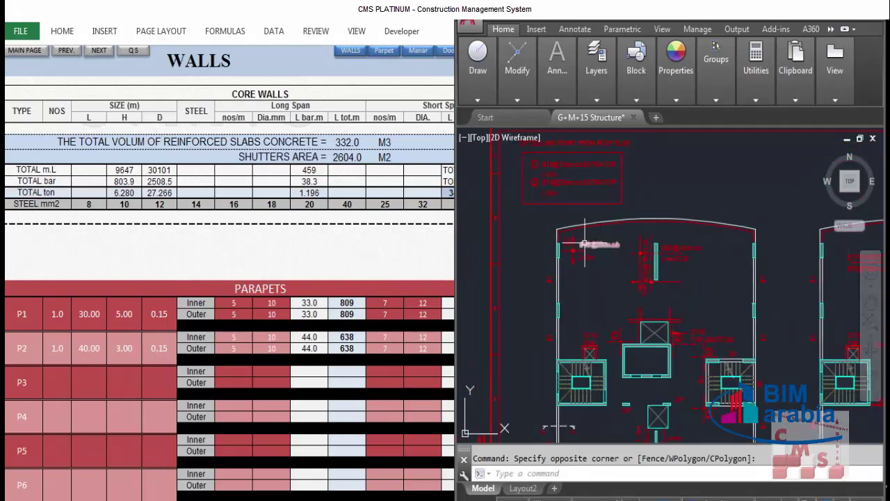
scroll(687, 163, "down", 4)
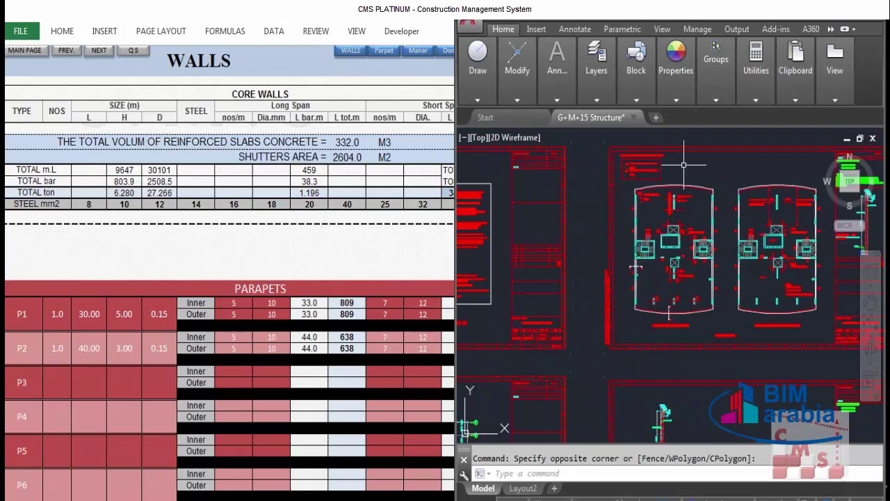
left_click_drag(666, 357, 651, 225)
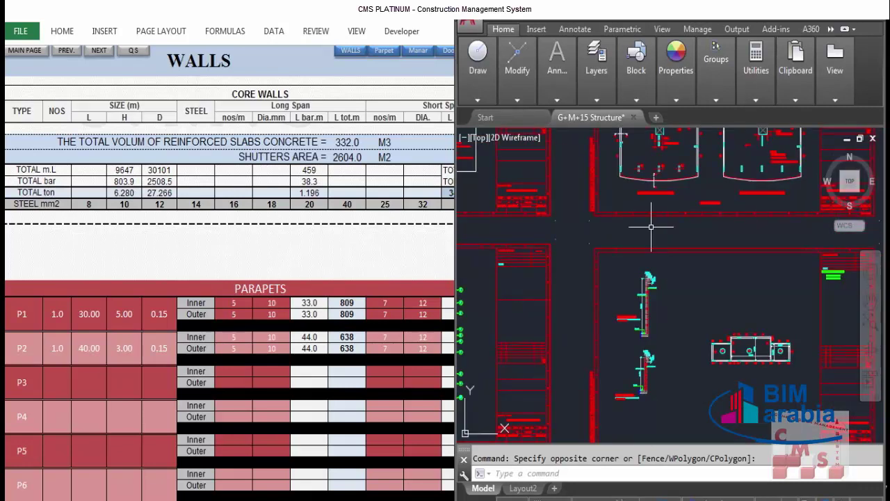
scroll(651, 225, "up", 4)
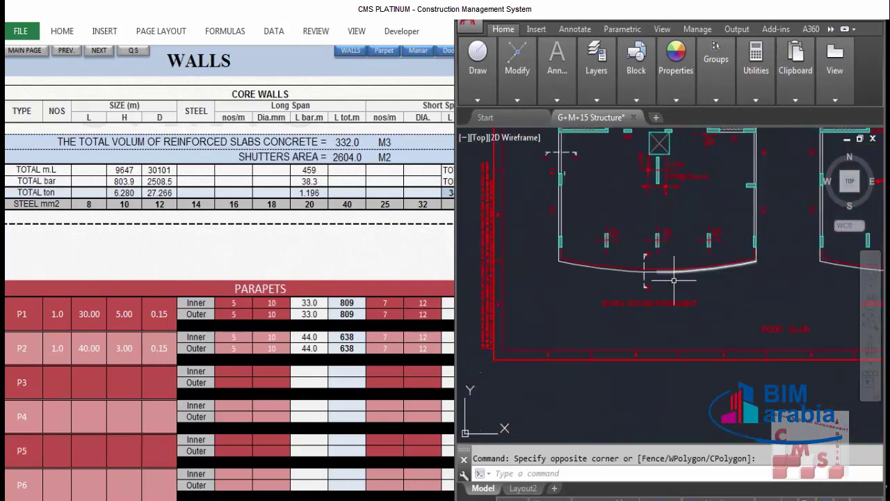
left_click_drag(606, 298, 618, 352)
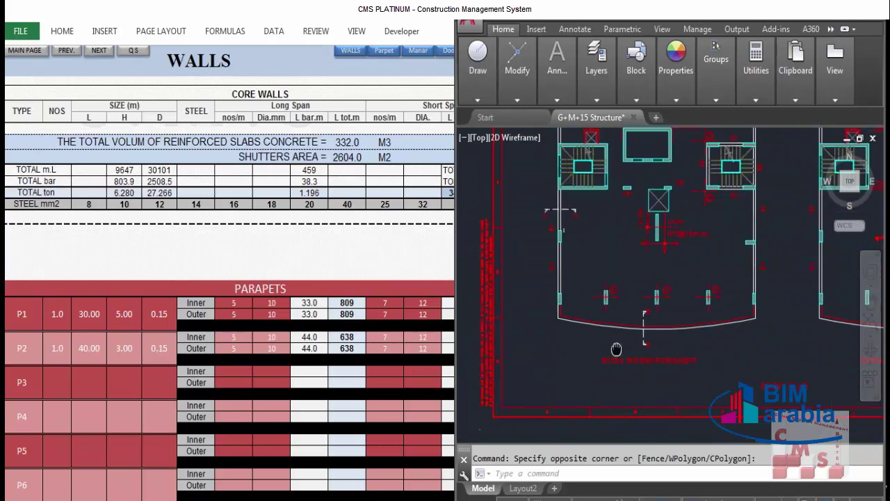
Review parapet P1's length and height cells against the AutoCAD section dimensions
left_click(87, 314)
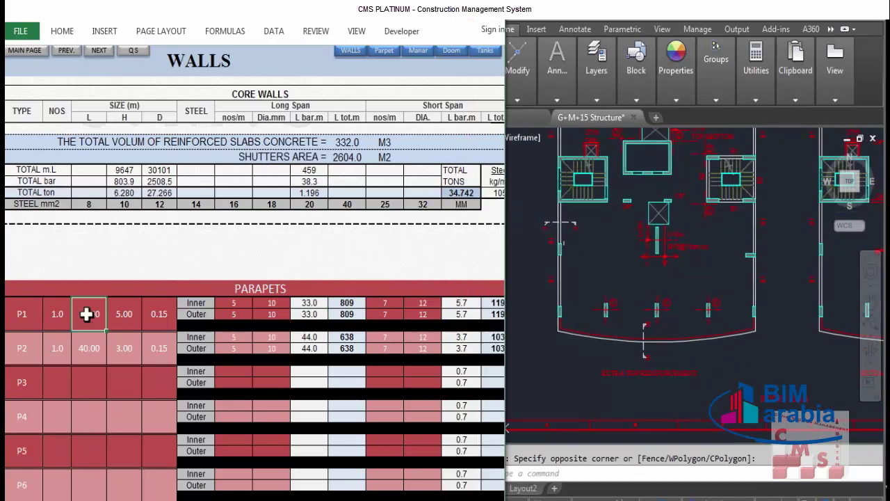
left_click(125, 313)
scroll(633, 254, "down", 5)
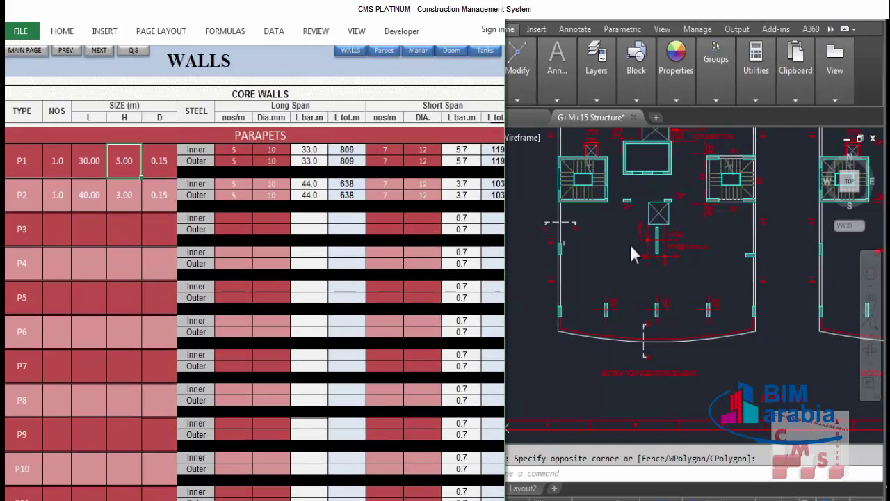
scroll(622, 257, "up", 5)
left_click(622, 258)
scroll(622, 259, "down", 4)
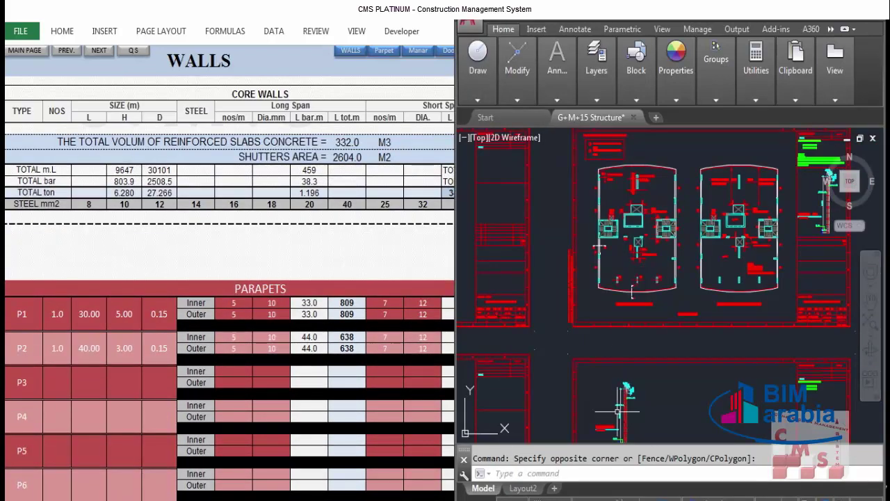
scroll(617, 411, "up", 5)
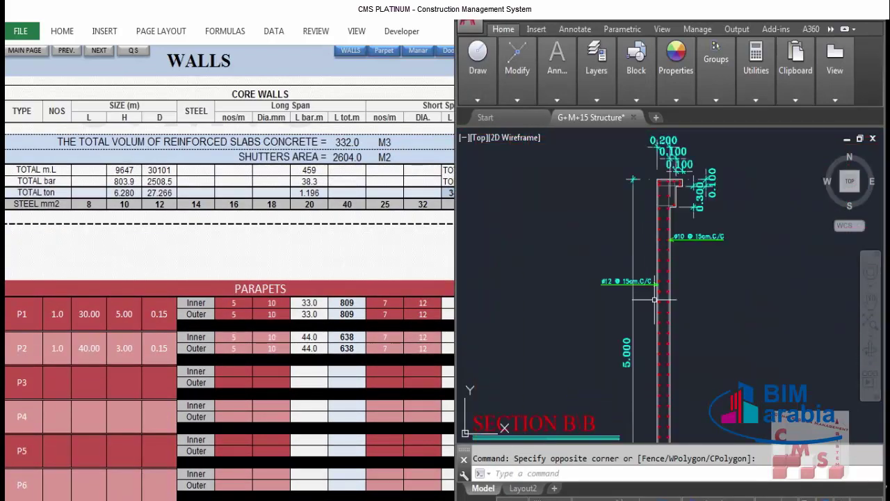
scroll(654, 300, "up", 2)
Change parapet P1's thickness D to 0.20 and compare with the Section B-B detail
left_click(162, 327)
type(".2")
key("Return")
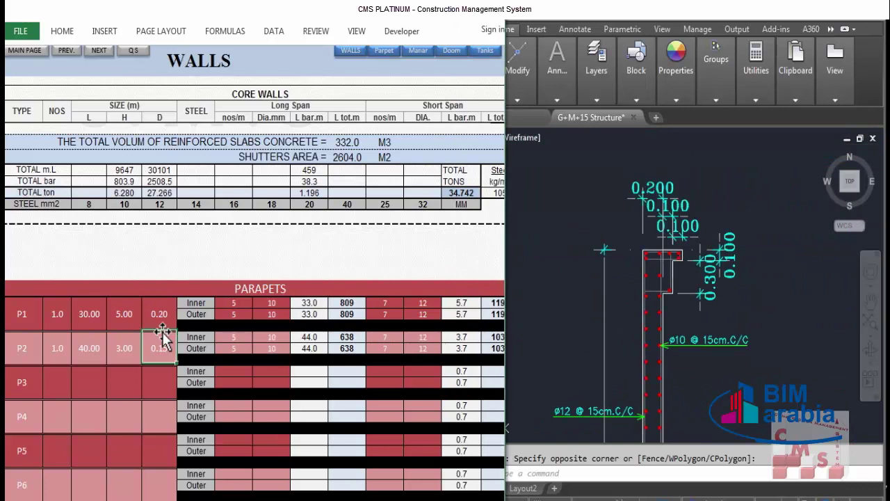
left_click(646, 299)
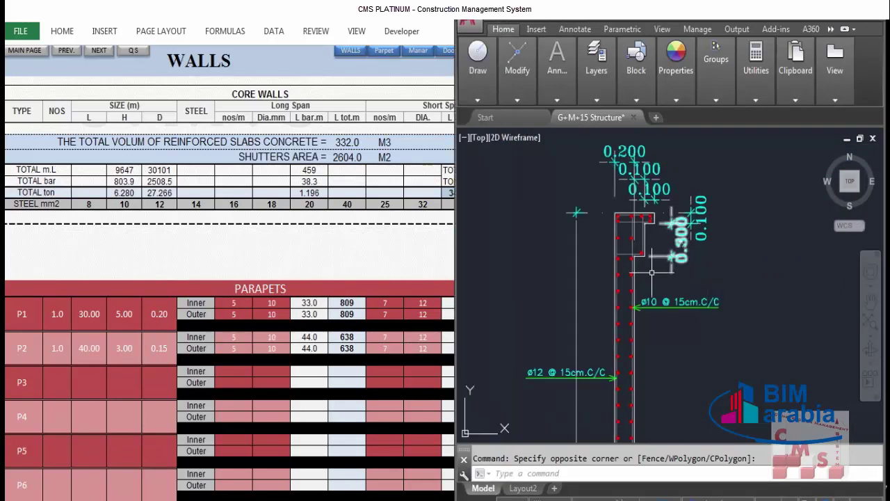
scroll(640, 226, "down", 2)
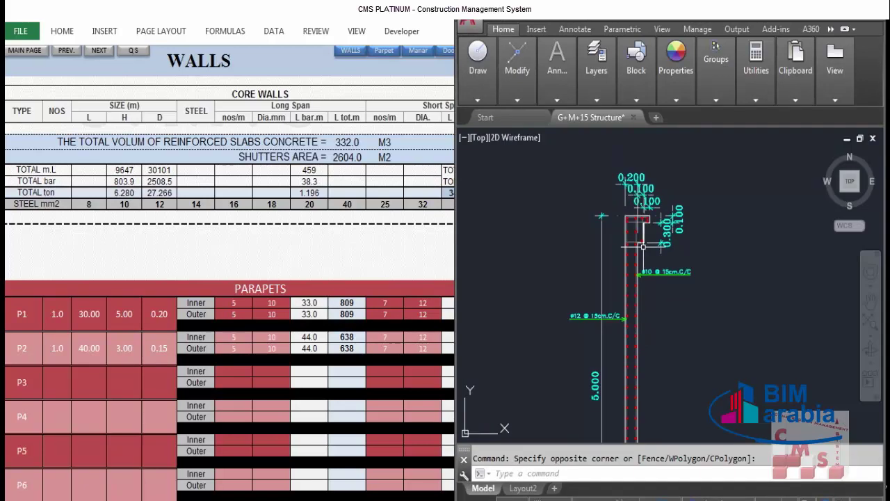
scroll(644, 221, "up", 3)
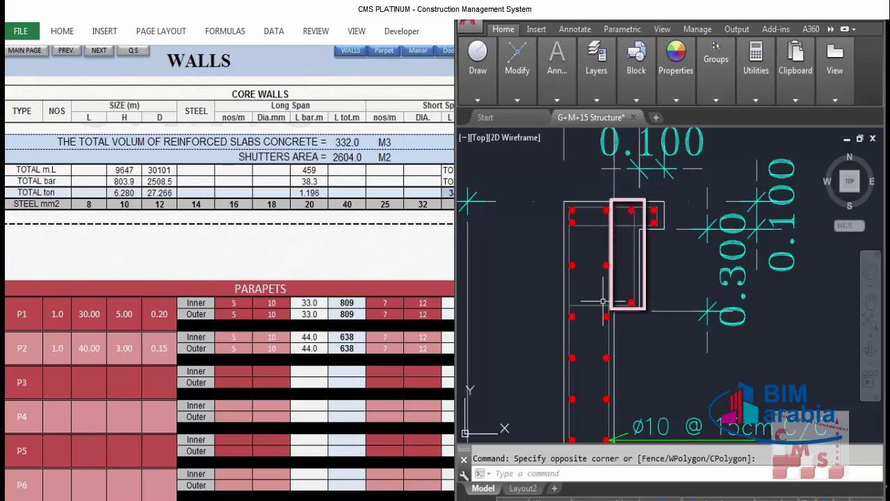
Enter parapet P3: number 1, length 30.00, height 0.40, thickness 0.10
left_click(62, 377)
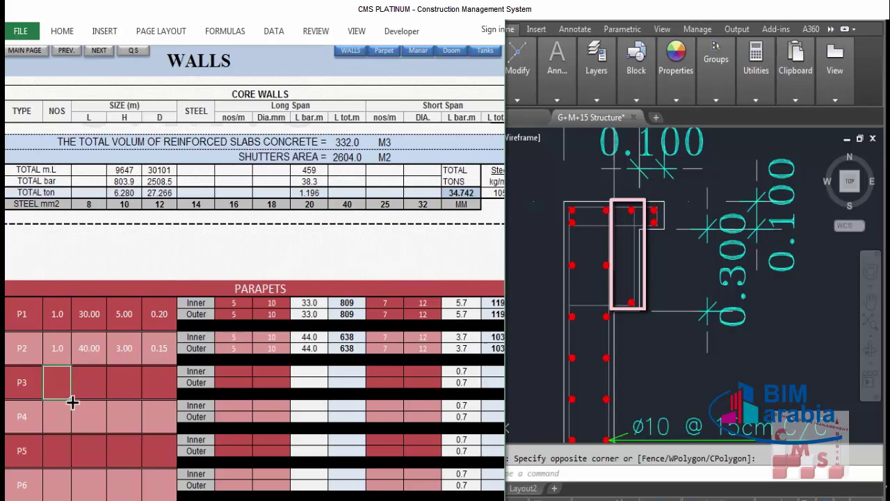
type("1")
key("Tab")
type("30")
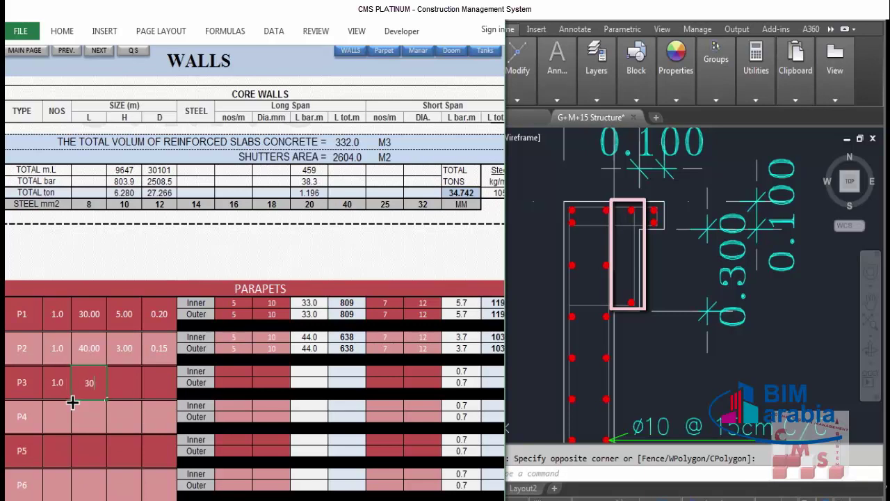
key("Tab")
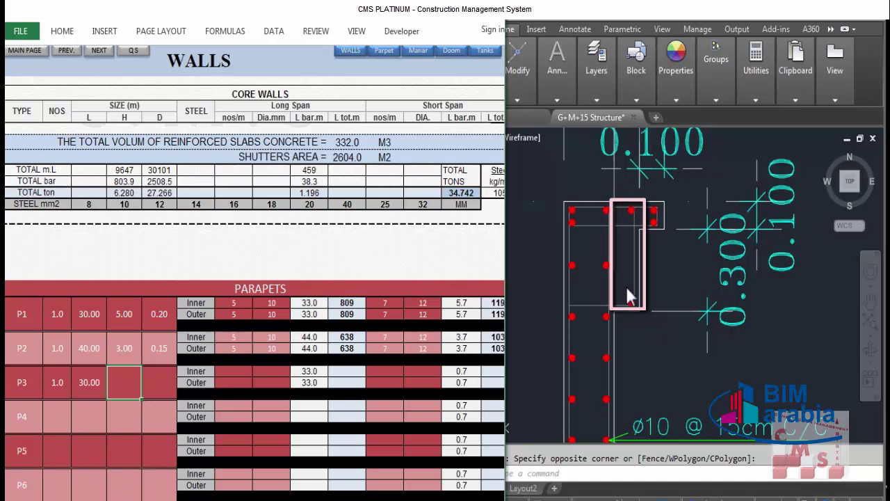
type(".4")
key("Return")
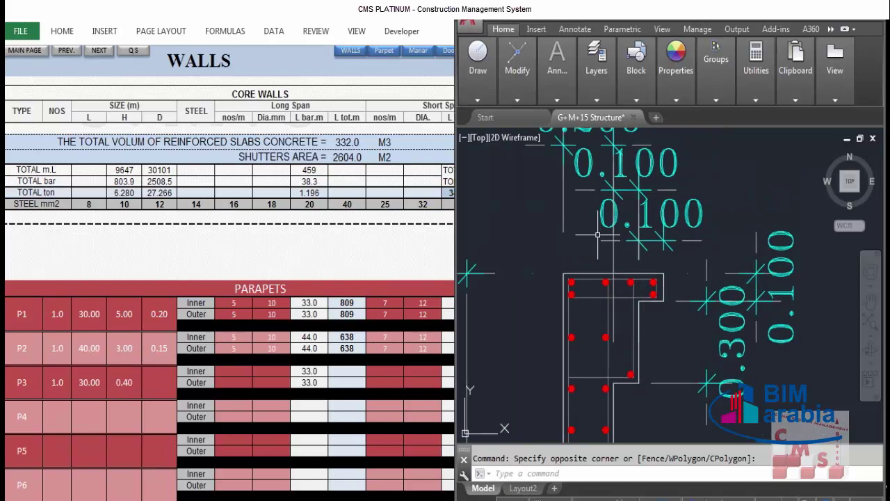
left_click(148, 391)
type("0.1")
key("Return")
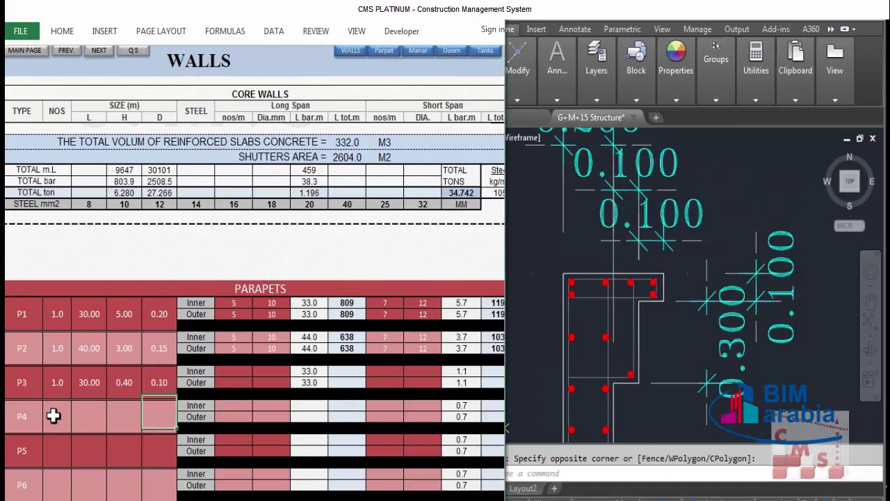
Enter parapet P4: number 1, length 30.00, height 0.10, thickness 0.10
left_click(55, 416)
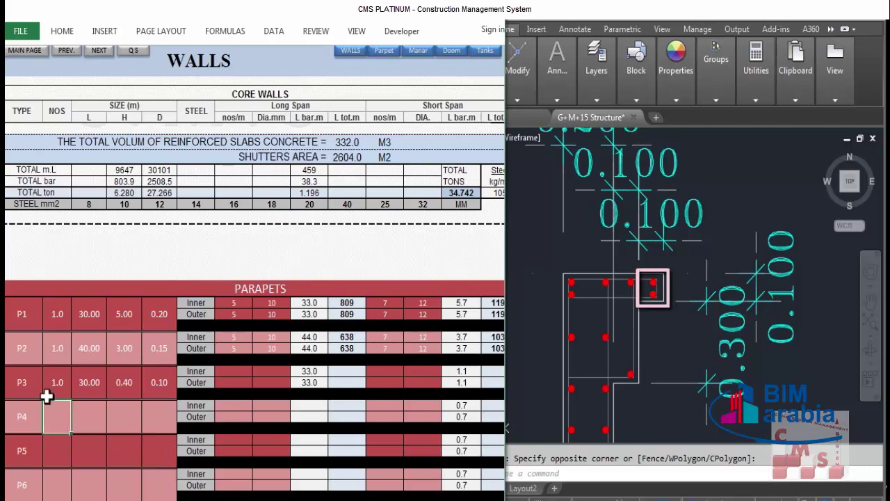
type("1")
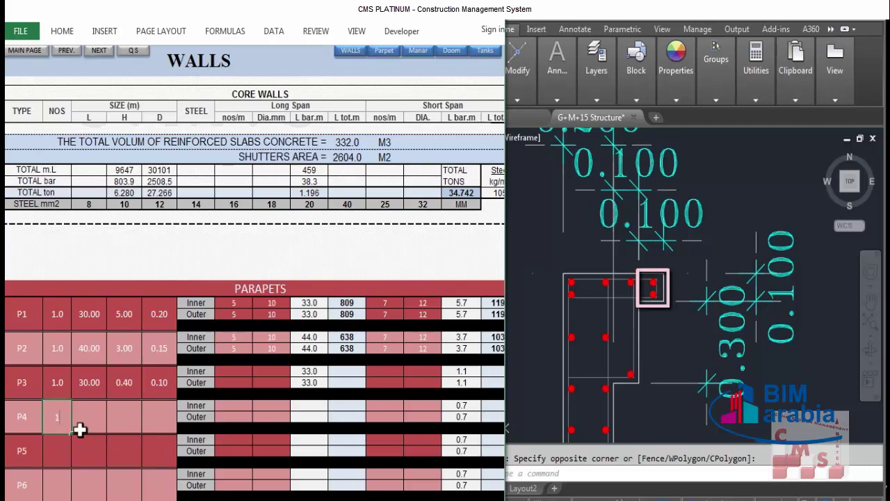
key("Tab")
type("30")
key("Tab")
type(".21")
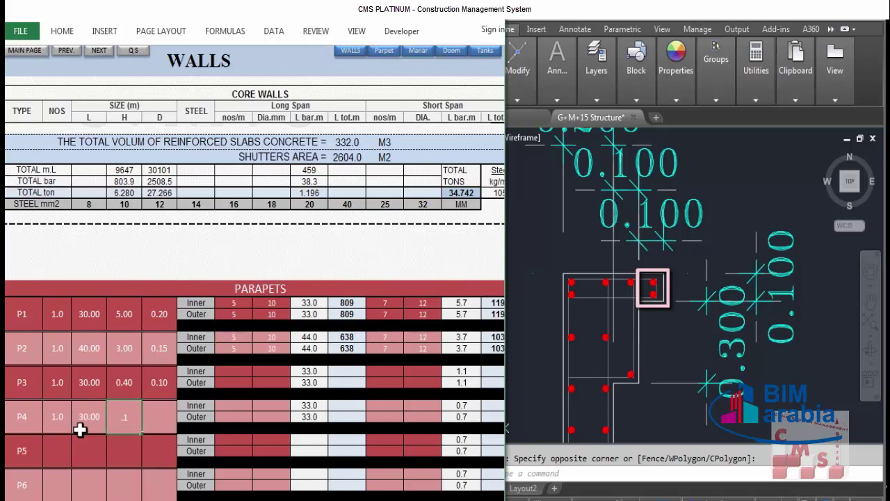
key("BackSpace")
key("BackSpace")
key("Tab")
key("BackSpace")
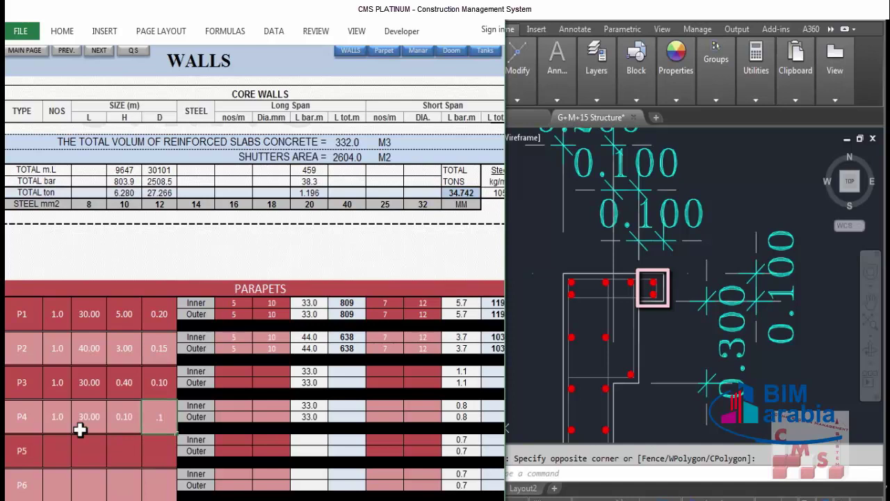
key("Tab")
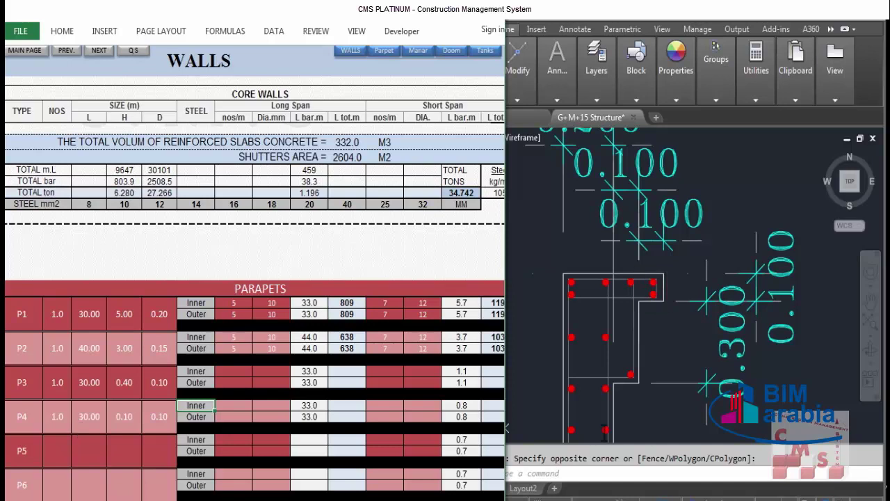
Trace the six corners of the parapet top outline with AREA, reading 0.2000 area and 2.4000 perimeter
left_click(638, 315)
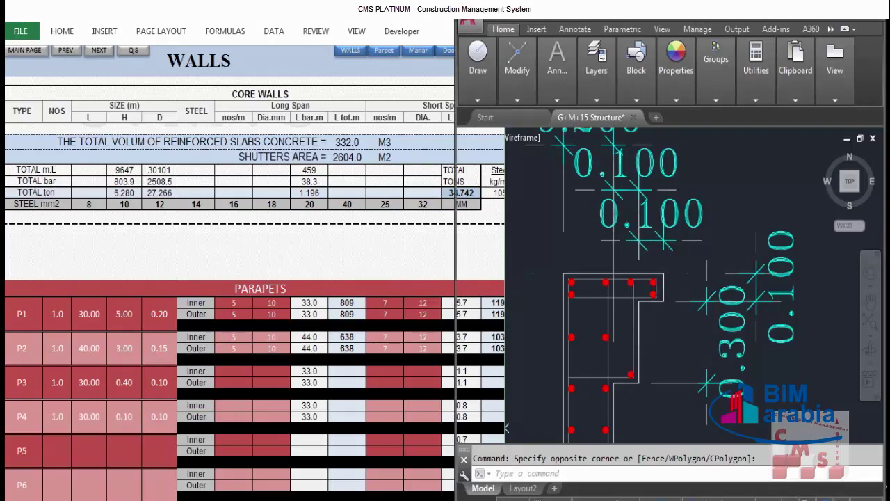
left_click(642, 283)
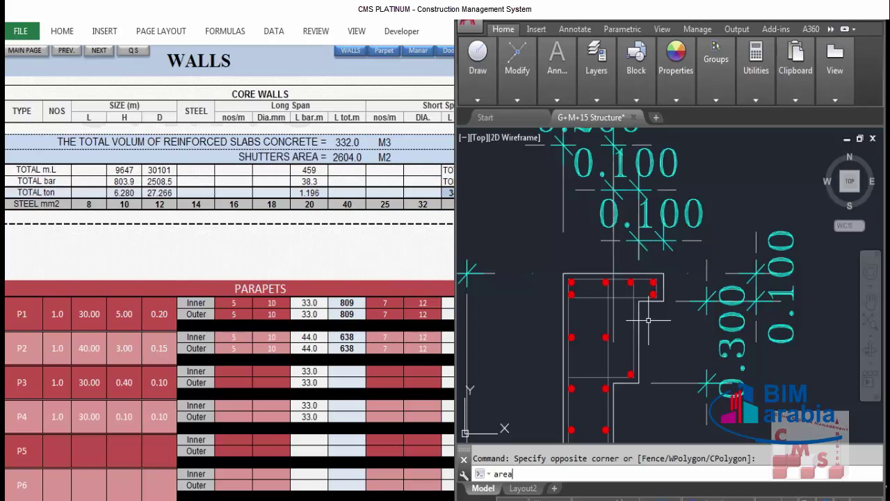
key("Return")
left_click(663, 275)
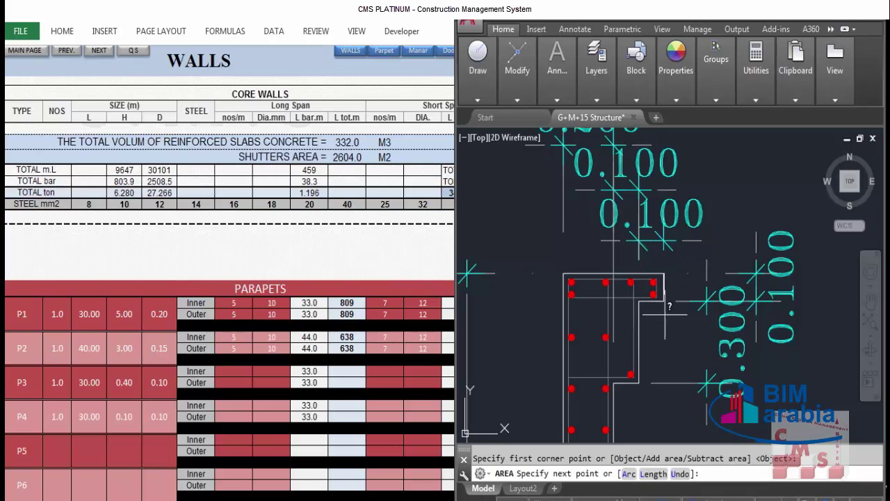
left_click(664, 299)
left_click(639, 299)
left_click(638, 382)
left_click(614, 382)
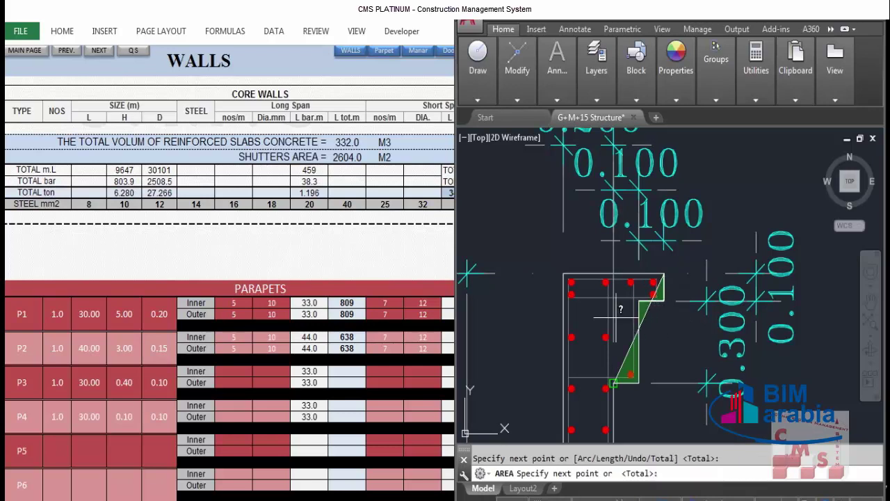
left_click(614, 274)
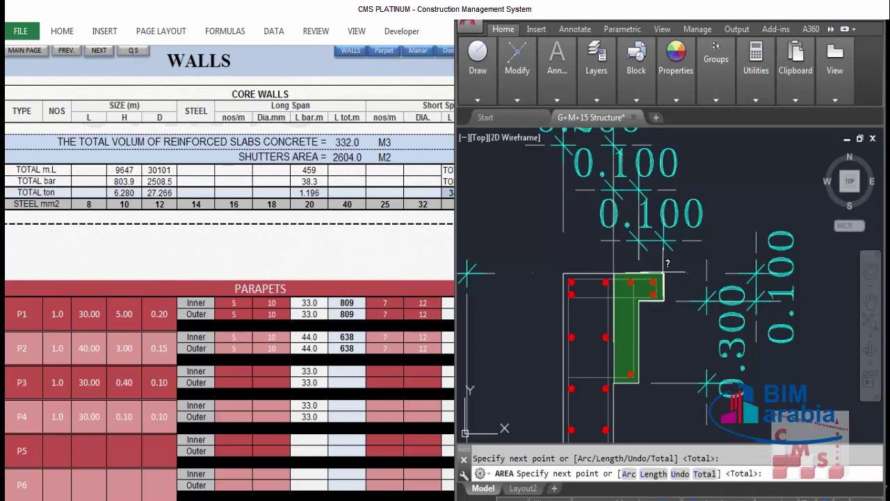
key("Return")
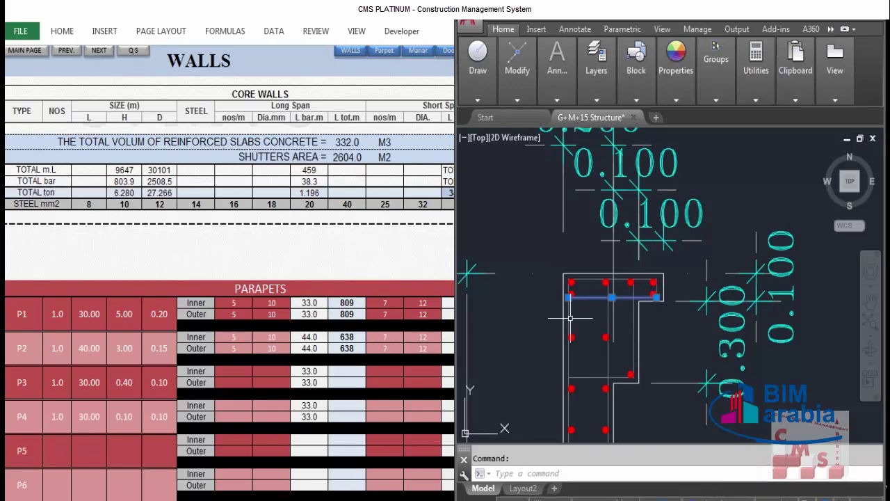
key("Escape")
Check parapet P1's inner and outer vertical bar counts and diameters
scroll(577, 317, "down", 2)
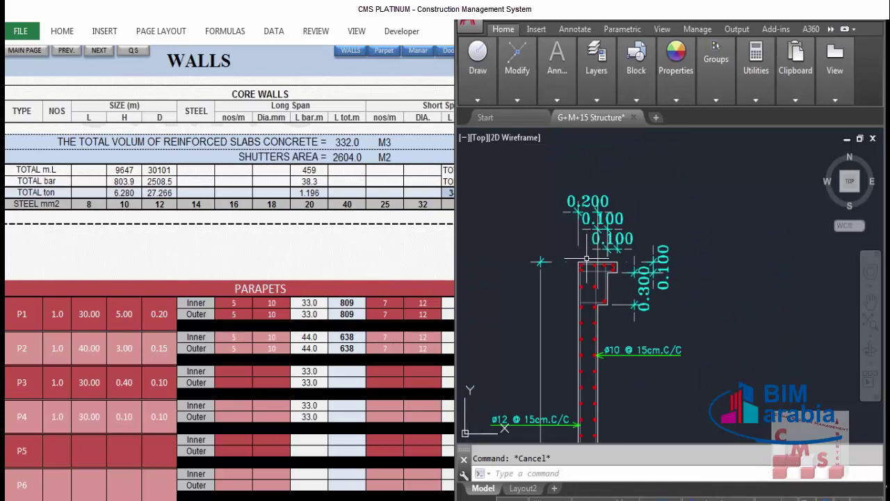
scroll(672, 332, "up", 5)
left_click(672, 332)
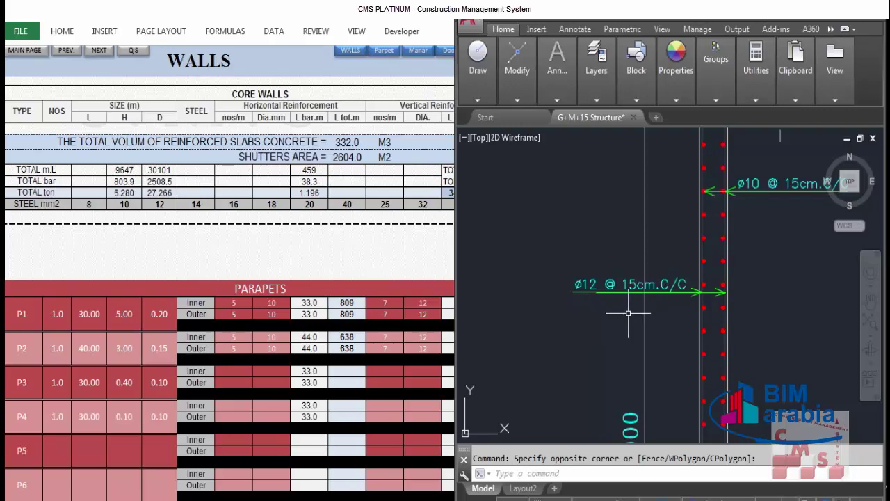
left_click(384, 303)
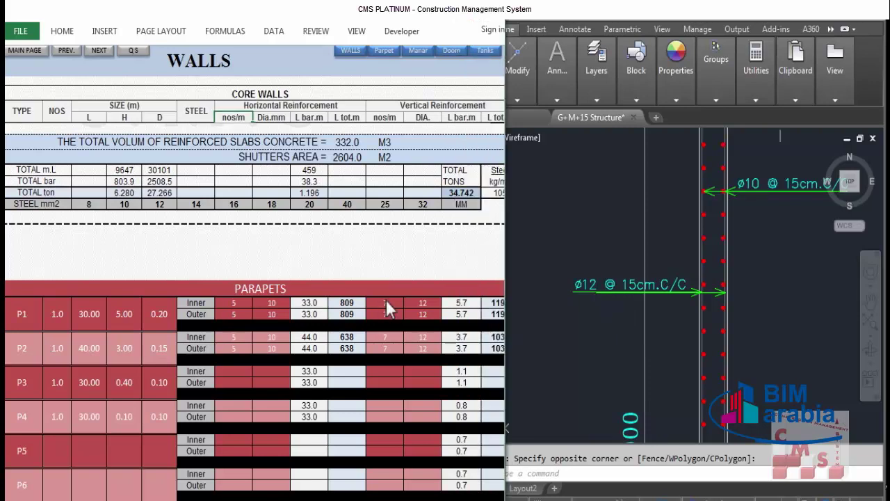
left_click(416, 303)
left_click(418, 314)
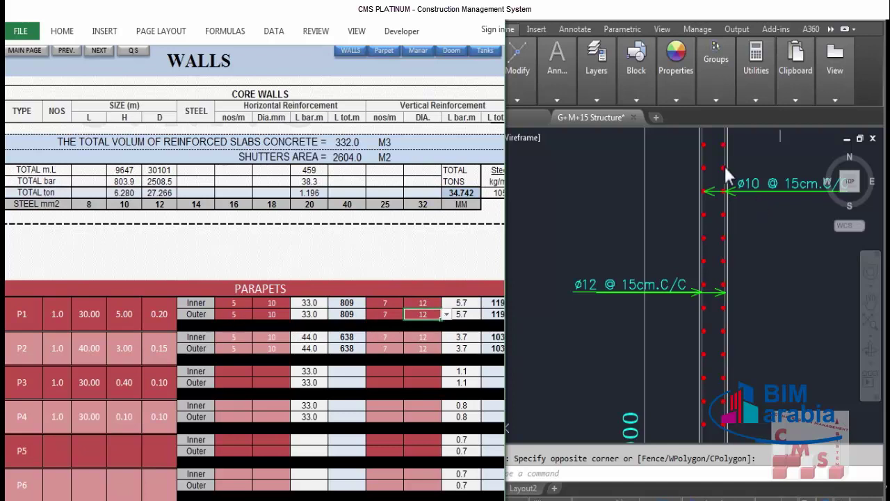
left_click(762, 192)
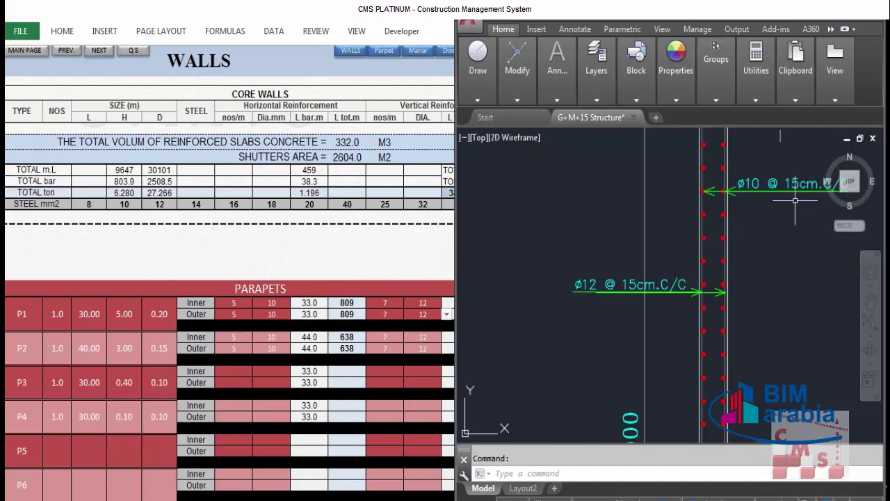
Set parapet P1's inner and outer horizontal bars to 7 per metre at 10 mm diameter
left_click(233, 302)
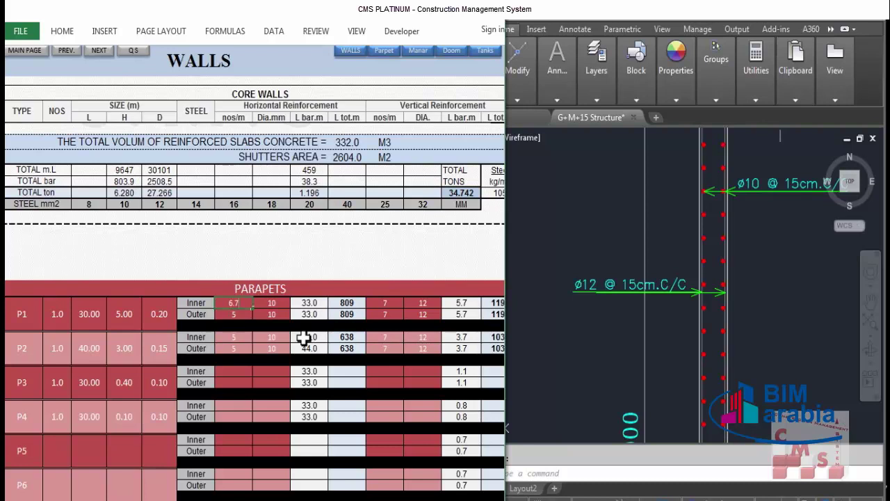
left_click(282, 302)
left_click(295, 303)
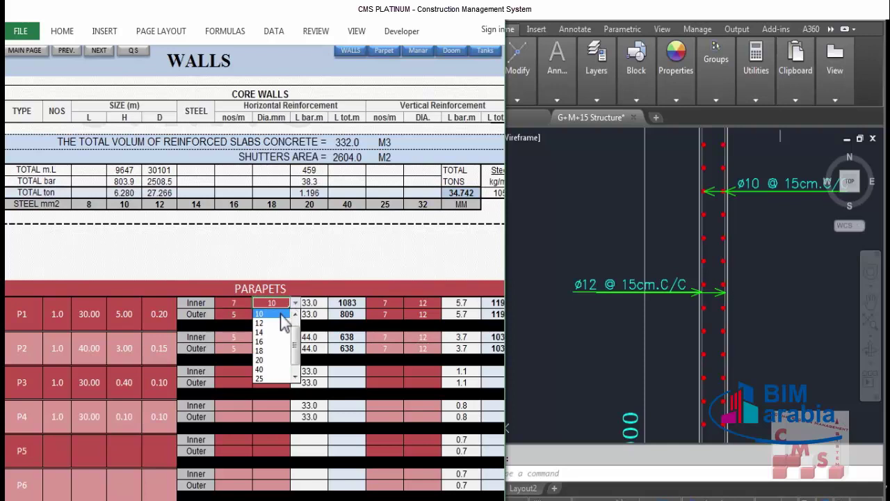
left_click(292, 324)
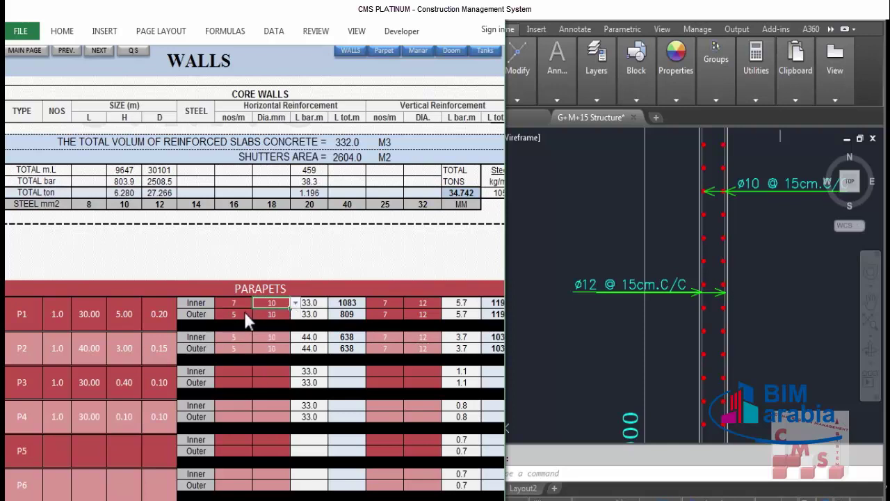
left_click(244, 311)
type("7")
key("Return")
left_click(658, 235)
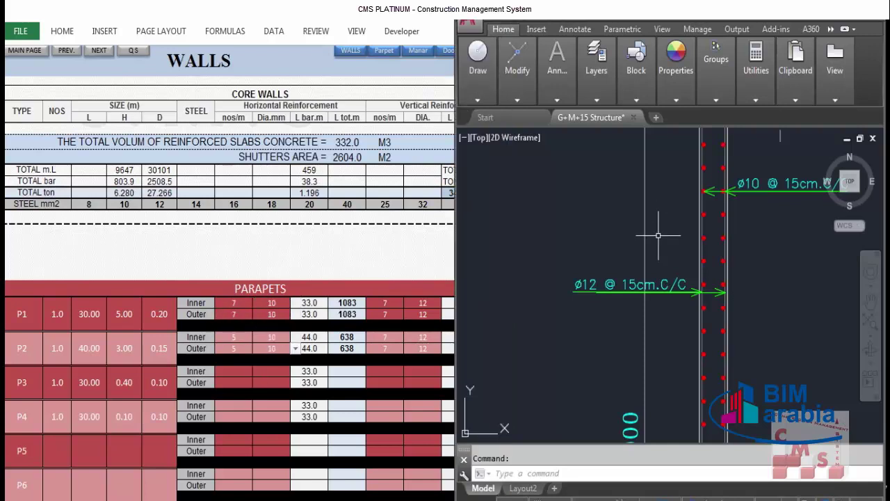
scroll(626, 292, "down", 2)
scroll(668, 235, "up", 4)
scroll(657, 286, "down", 1)
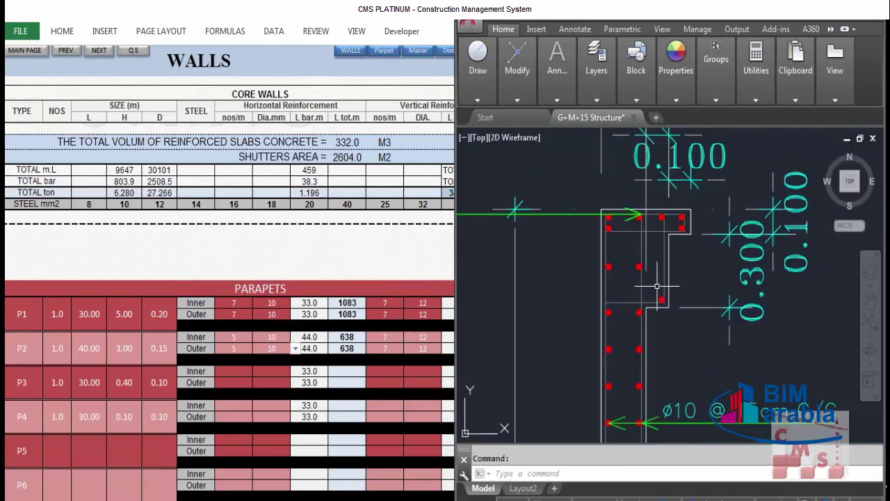
left_click_drag(656, 286, 648, 337)
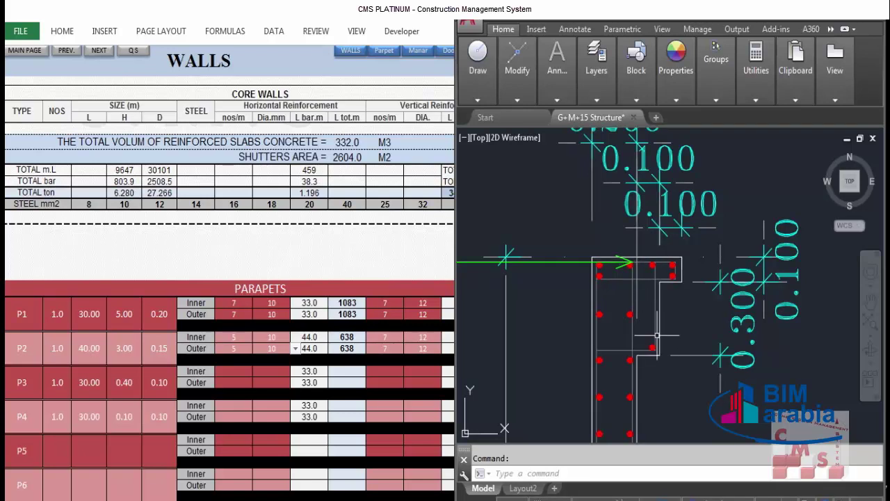
Give parapet P3's inner and outer faces 7 vertical bars per metre
left_click(385, 371)
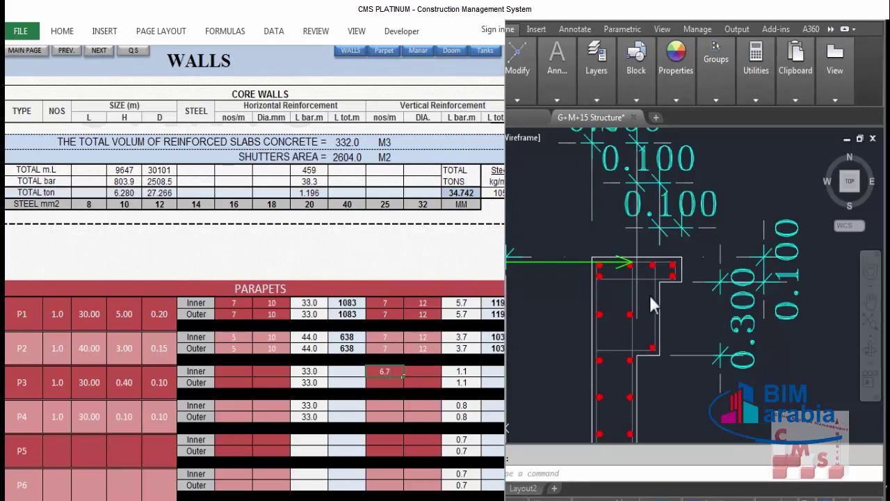
type("7")
key("Tab")
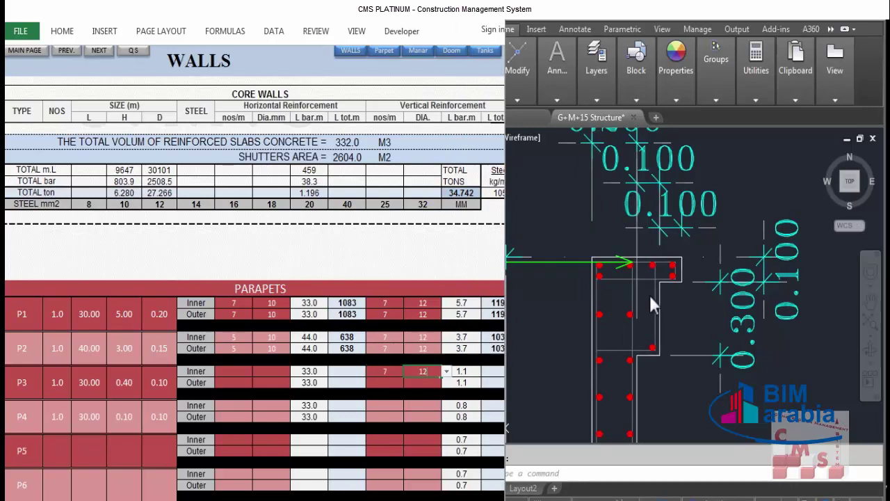
key("Return")
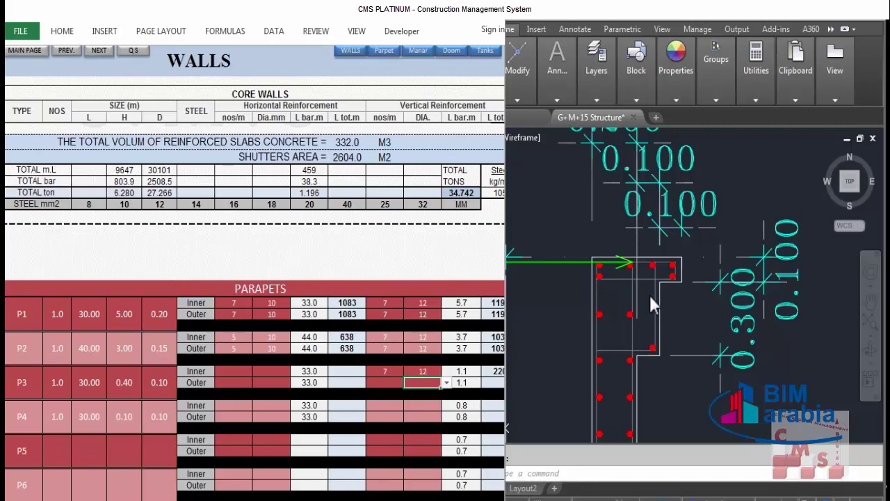
key("Left")
type("7")
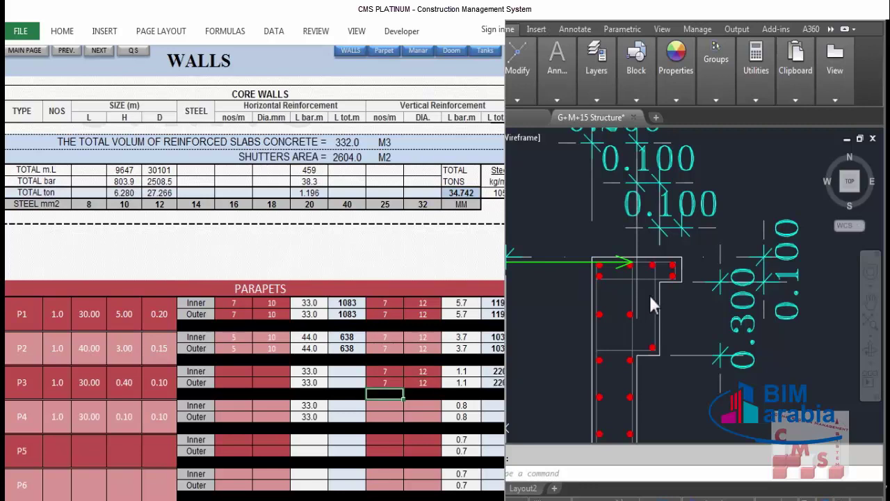
key("Tab")
Set P3's horizontal bars to 10 mm diameter, undoing and re-entering the outer bar count
key("Left")
key("Left")
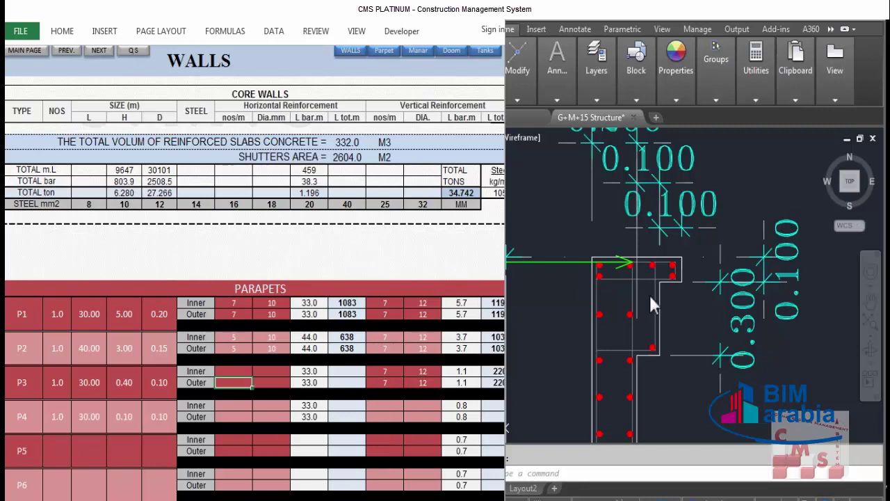
key("Up")
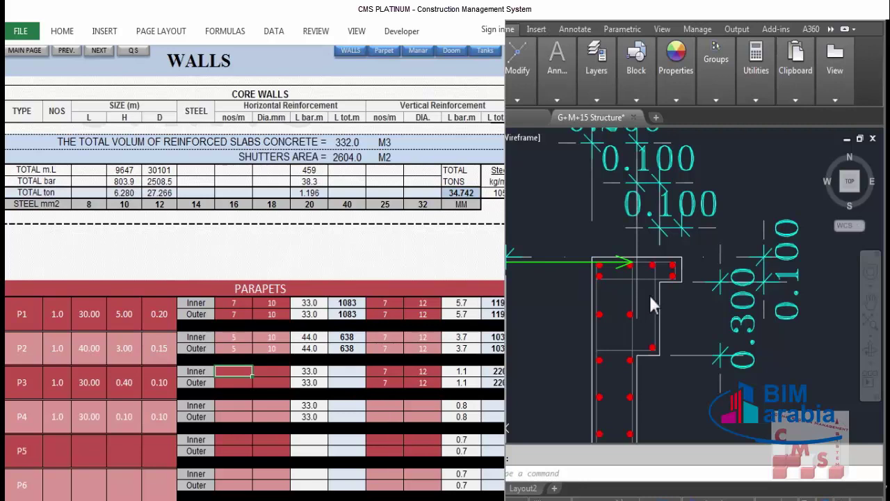
key("Right")
type("10")
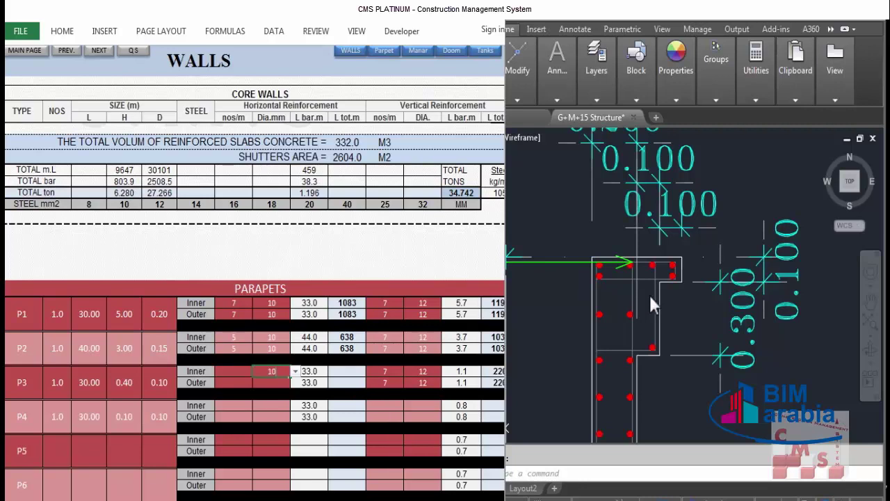
key("Return")
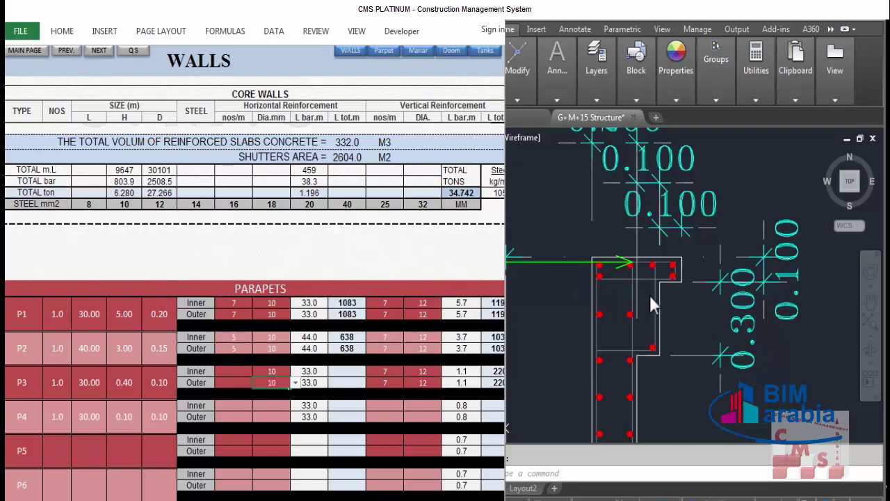
key("Return")
key("ctrl+z")
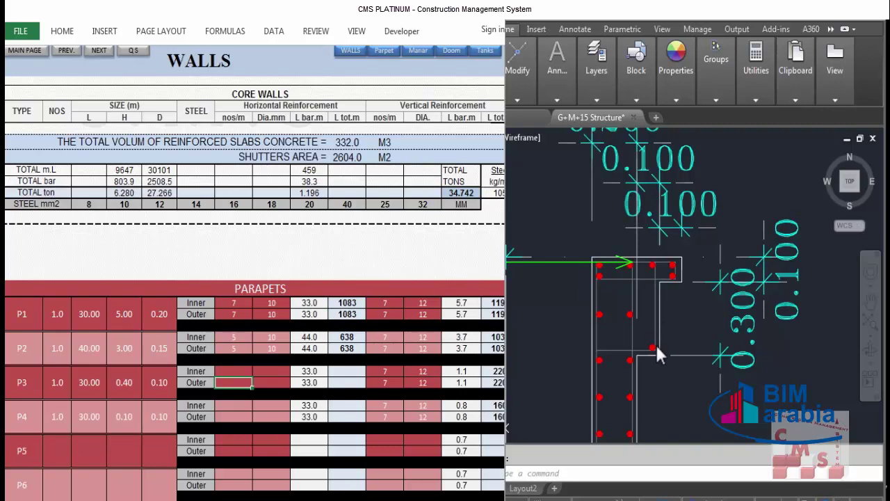
type("6.7")
key("Tab")
key("Return")
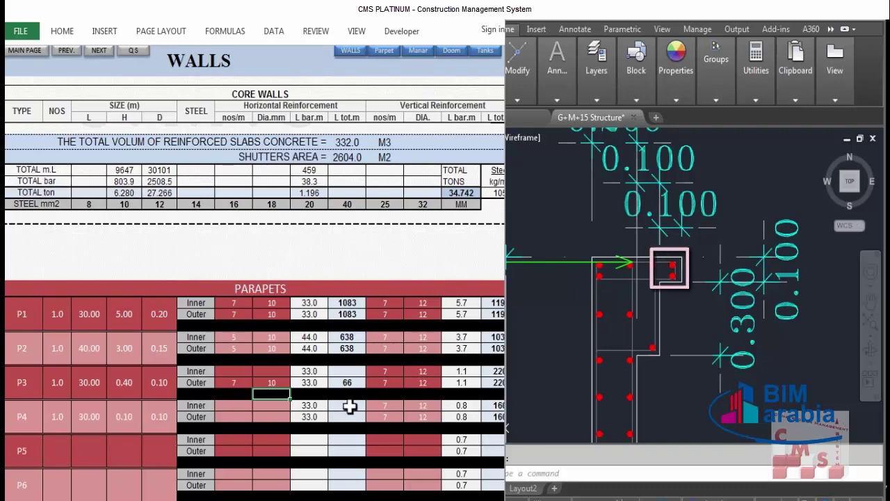
Review P4's bar cells, then enter 20 outer bars per metre at 10 mm diameter
left_click(378, 407)
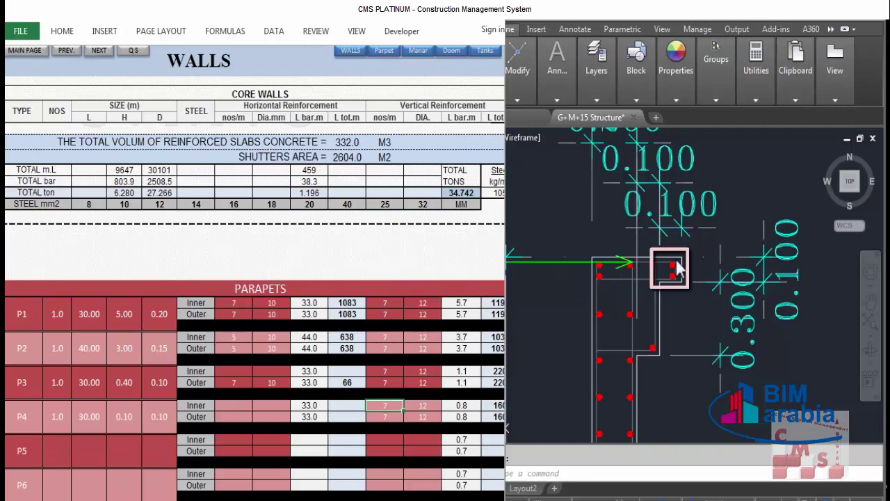
left_click(235, 405)
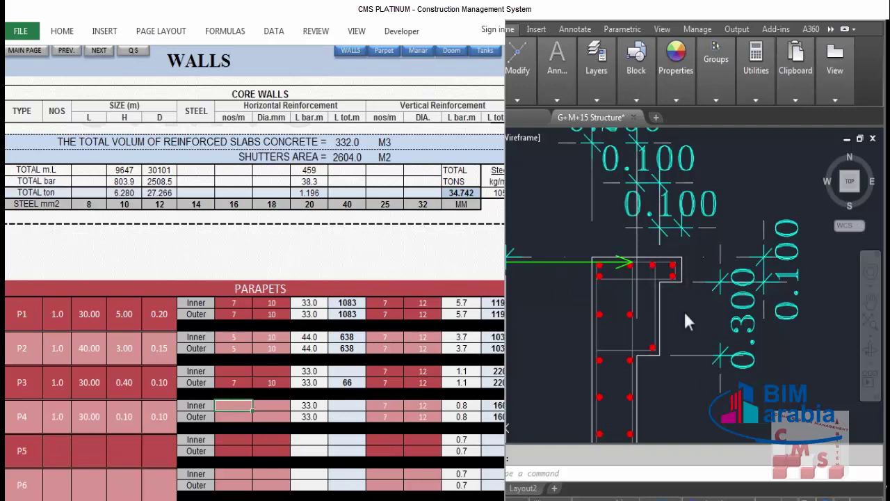
left_click(232, 417)
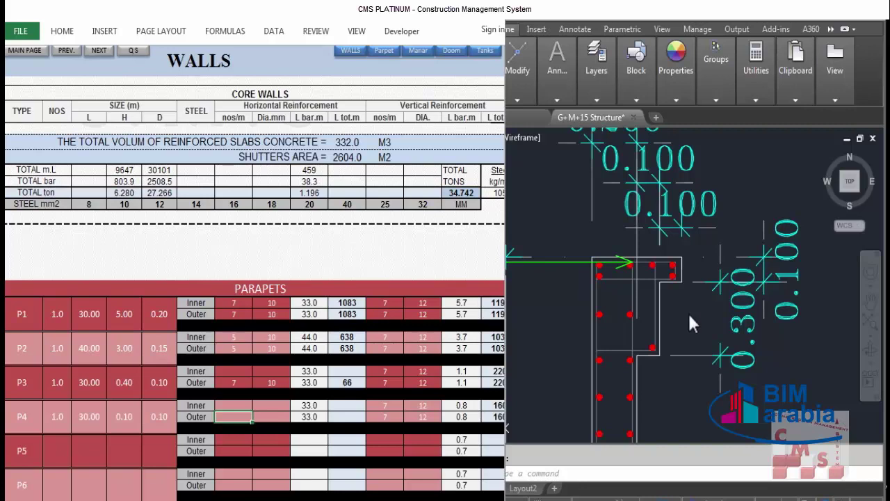
type("7")
key("Right")
type("10")
key("Return")
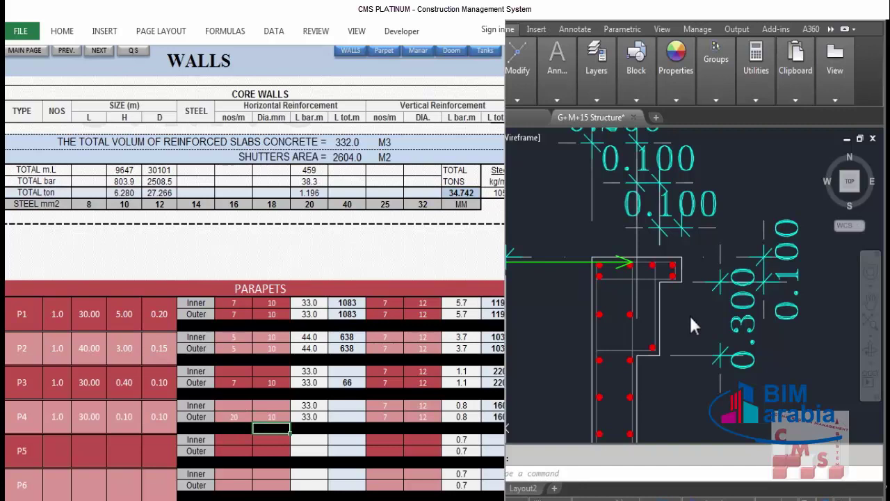
Zoom the AutoCAD drawing to the 3.000-high parapet wall section
left_click(575, 227)
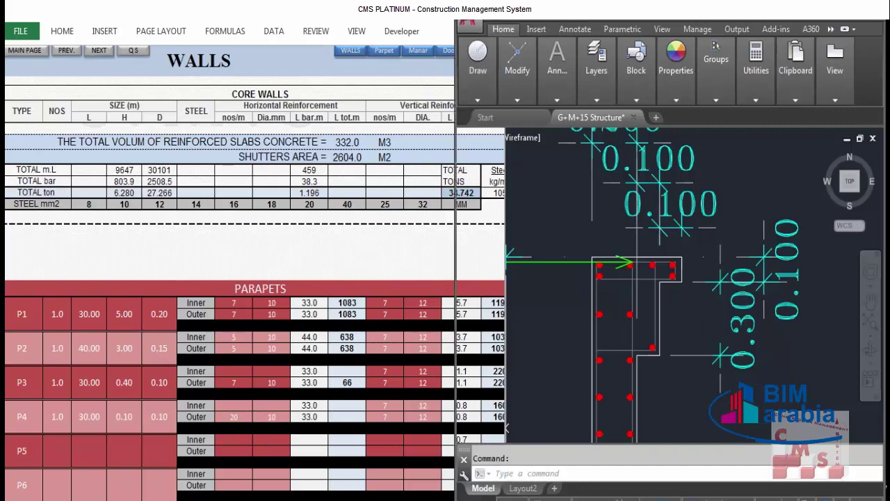
scroll(592, 229, "down", 5)
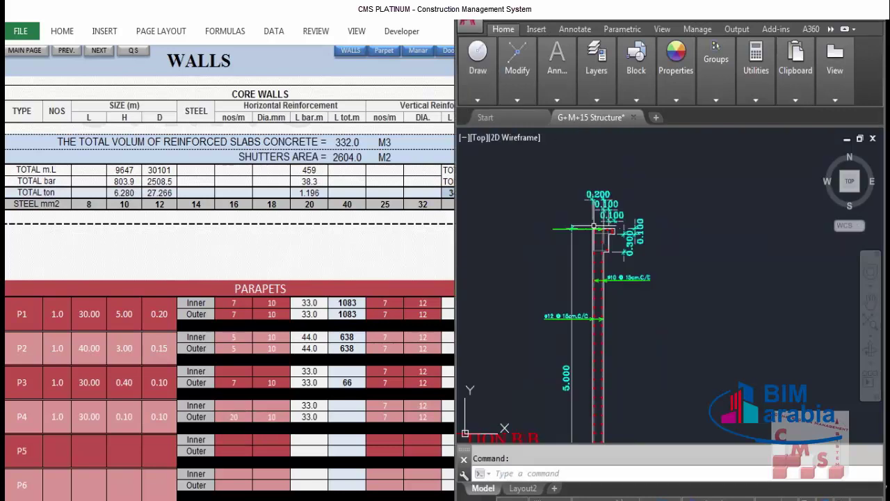
scroll(607, 197, "down", 4)
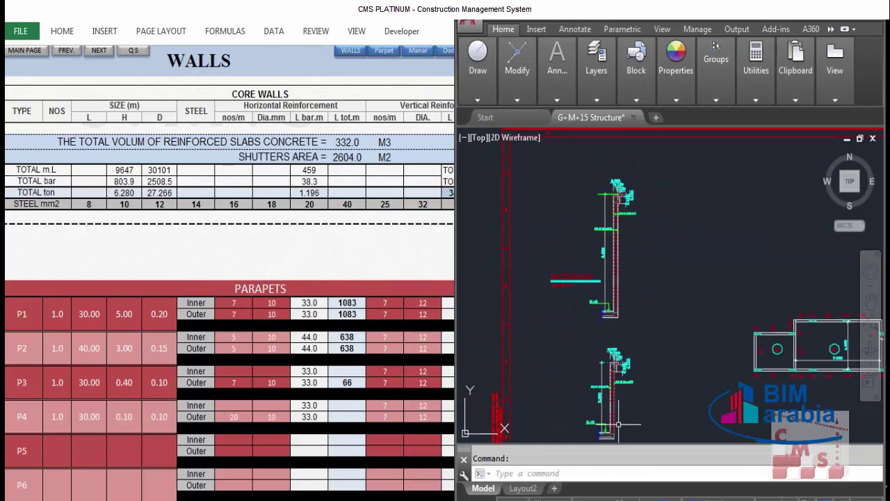
scroll(591, 421, "up", 4)
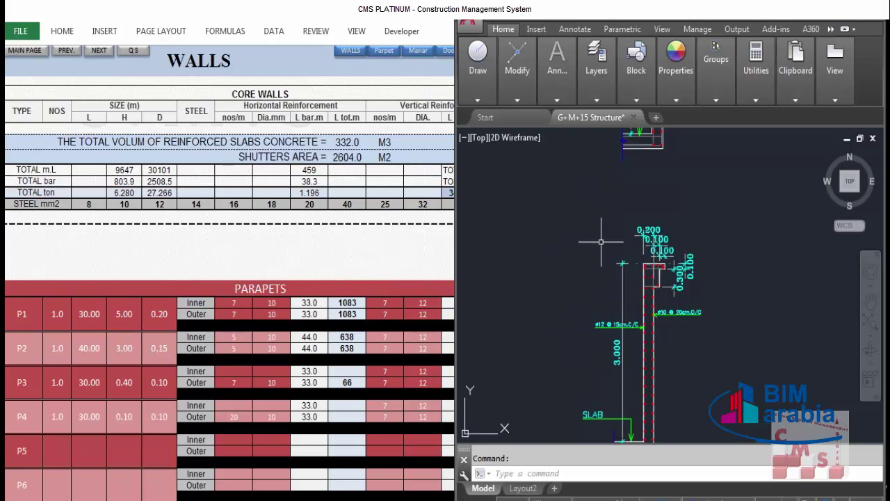
left_click(575, 259)
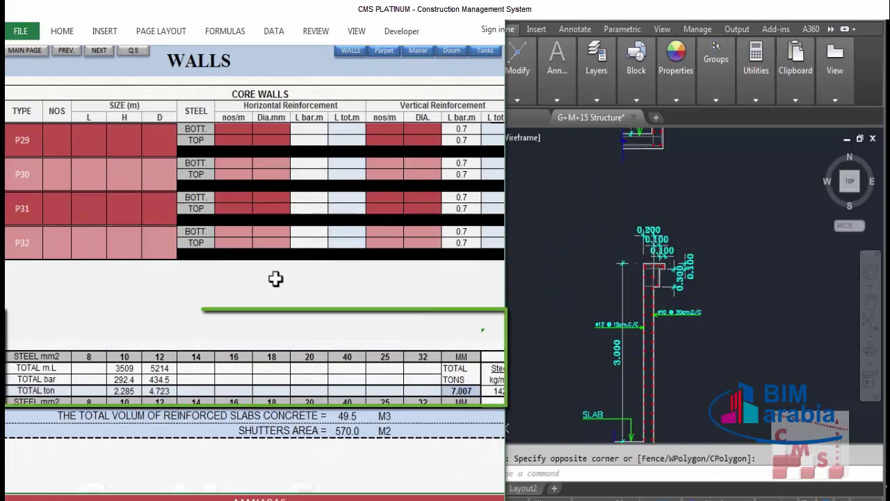
scroll(202, 295, "down", 1)
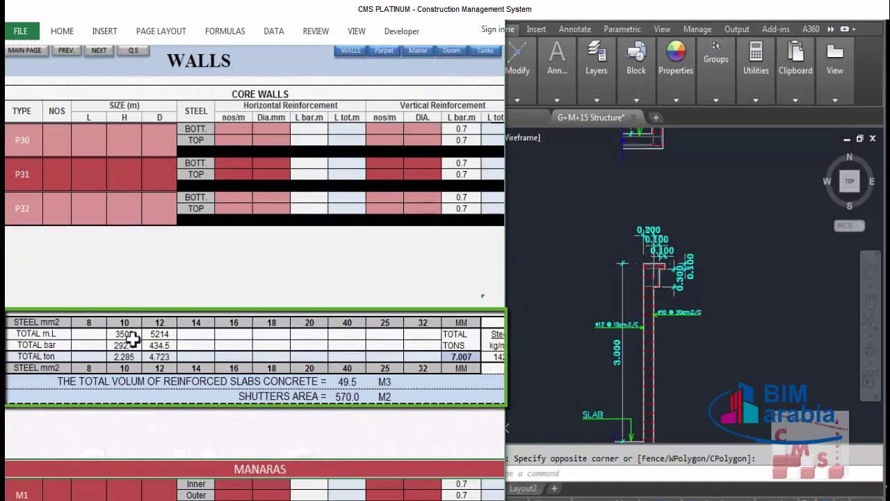
left_click(346, 380)
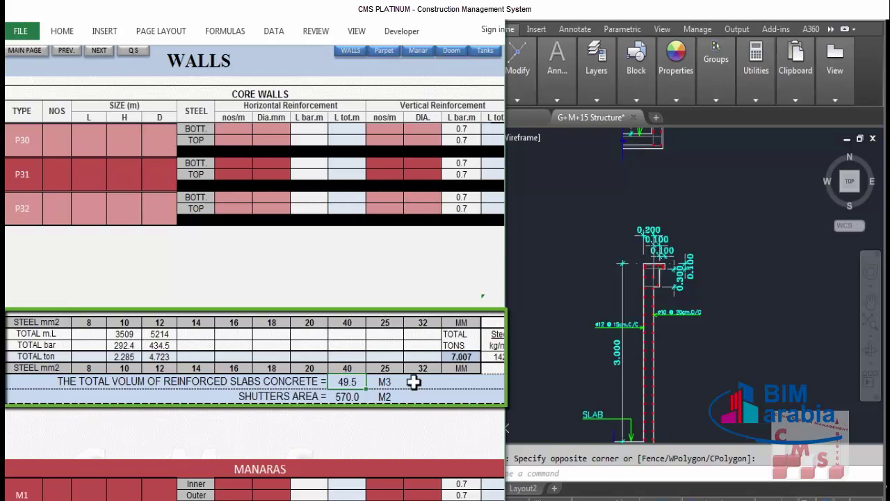
left_click(348, 396)
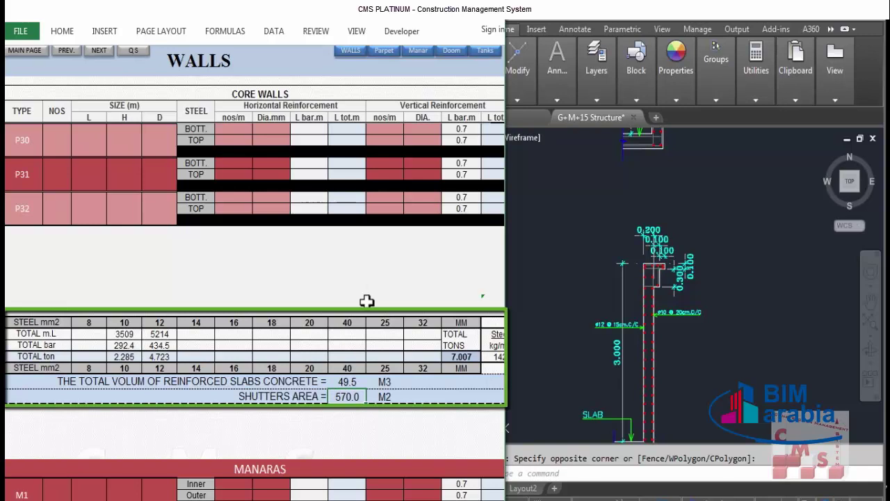
left_click_drag(367, 301, 459, 69)
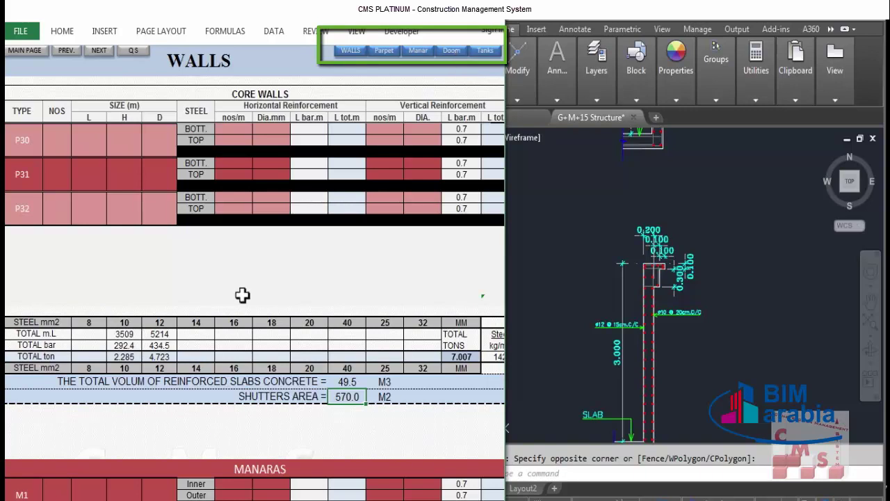
Scroll the walls sheet past Manaras and Dooms & Decore down to the empty Tanks table
scroll(252, 278, "down", 5)
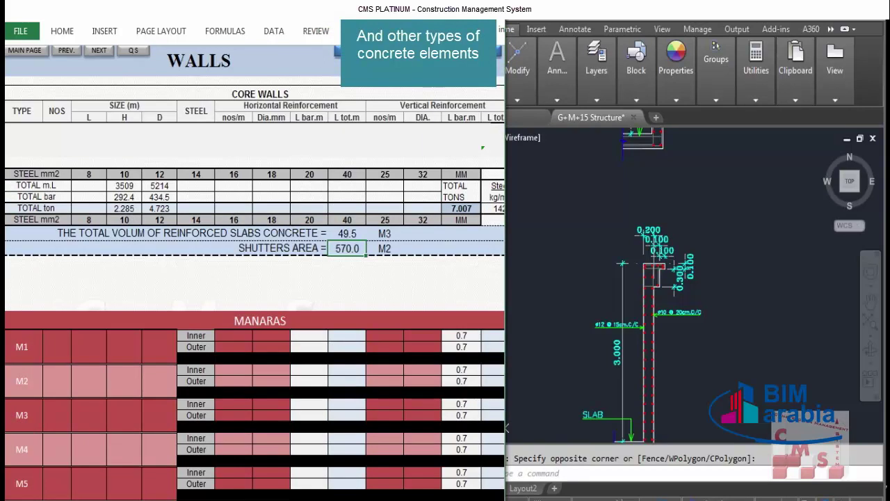
scroll(215, 258, "down", 10)
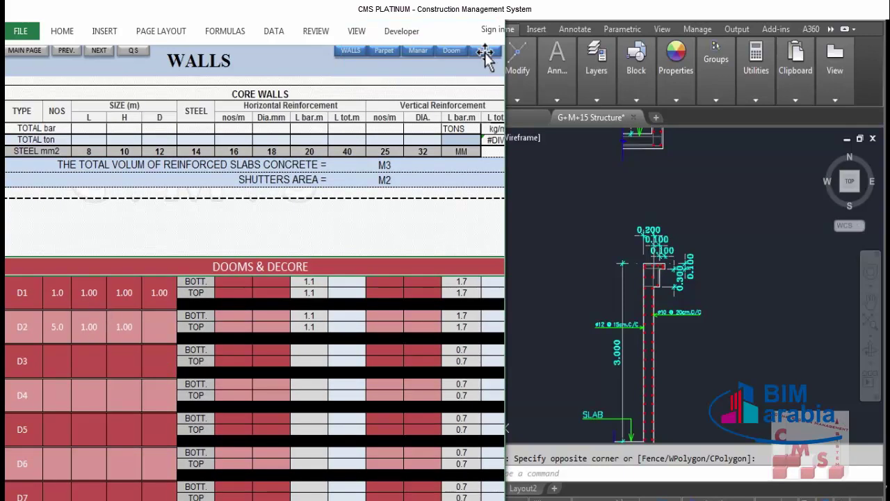
scroll(348, 233, "down", 8)
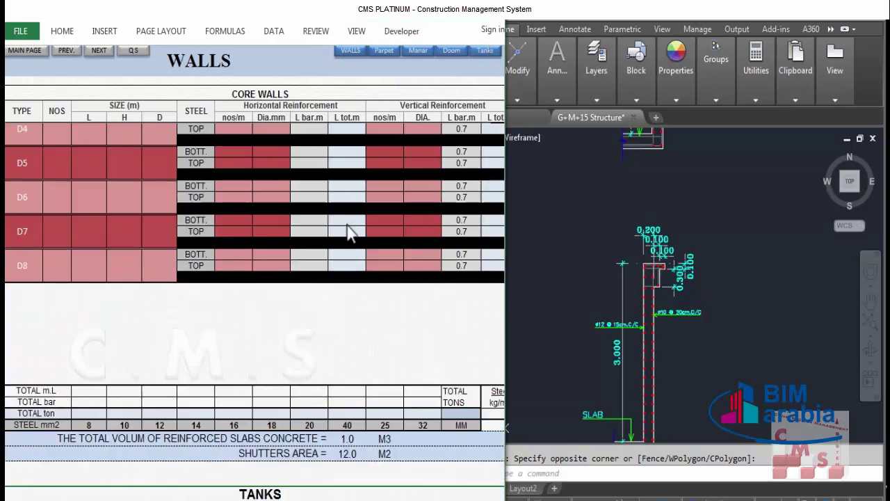
scroll(266, 292, "down", 4)
scroll(268, 292, "down", 2)
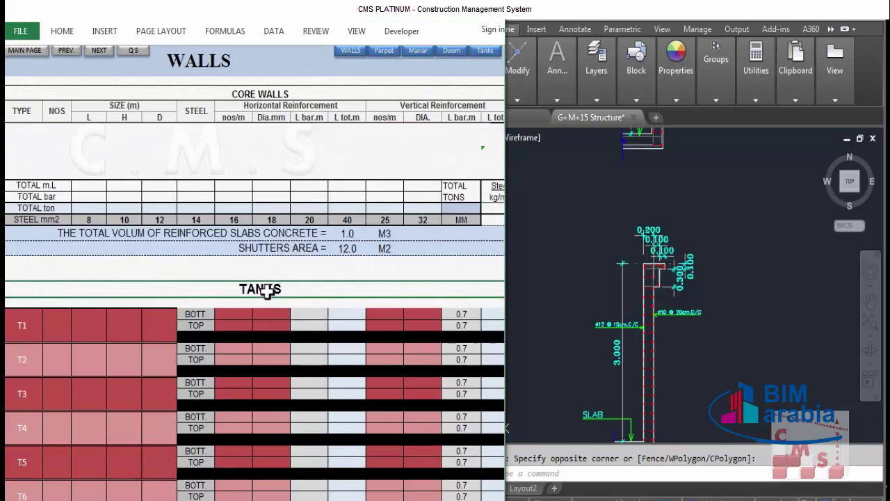
Bring the AutoCAD drawing with the tank plan to the front
left_click(586, 293)
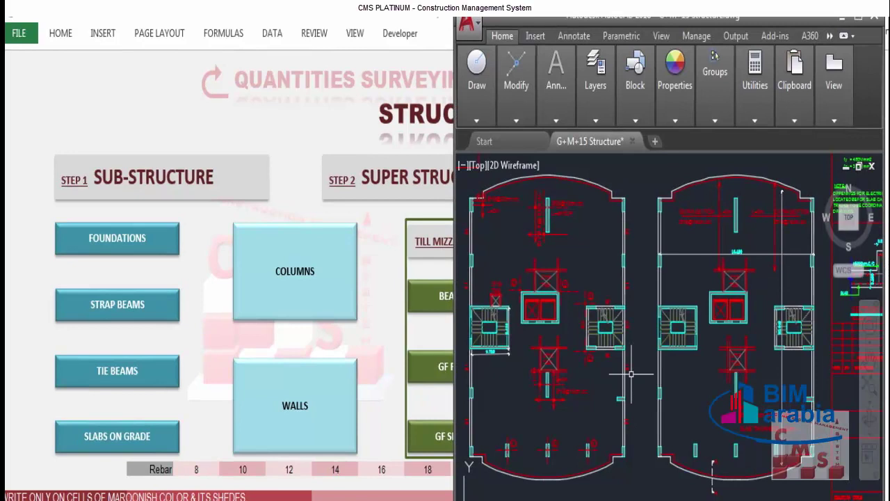
Zoom around the AutoCAD floor plans and recentre the view on both building outlines
scroll(616, 296, "down", 3)
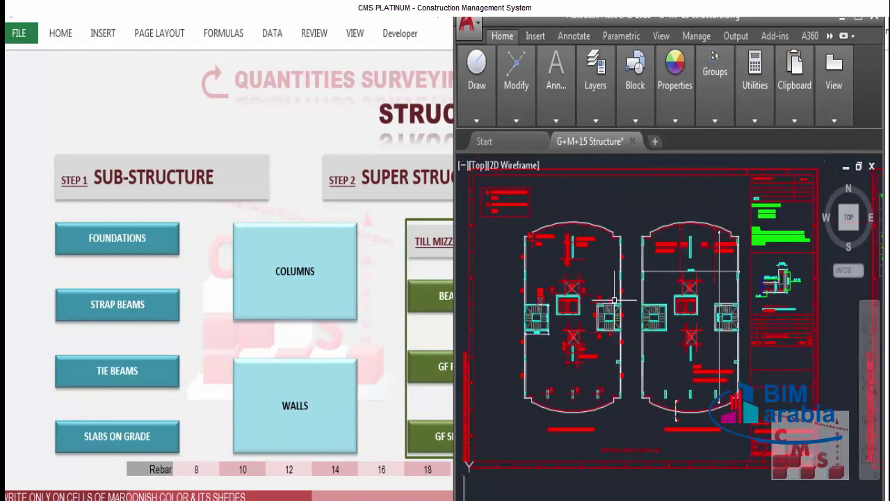
scroll(698, 407, "up", 3)
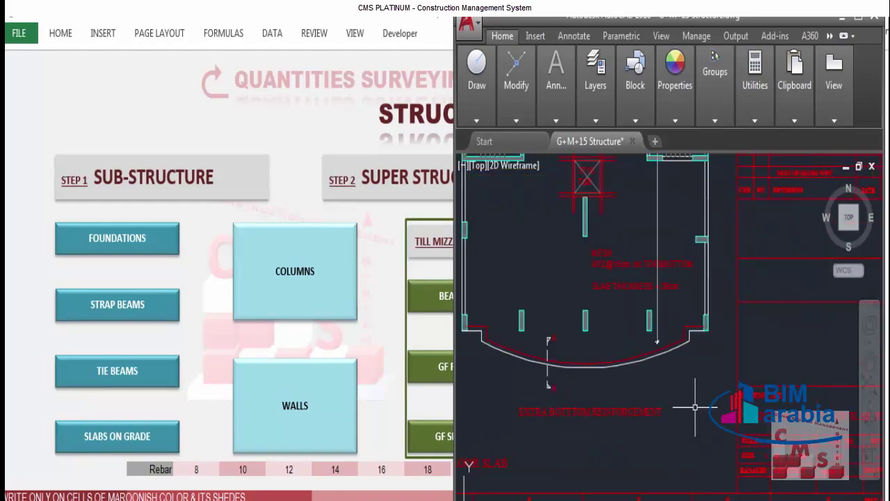
scroll(698, 407, "down", 2)
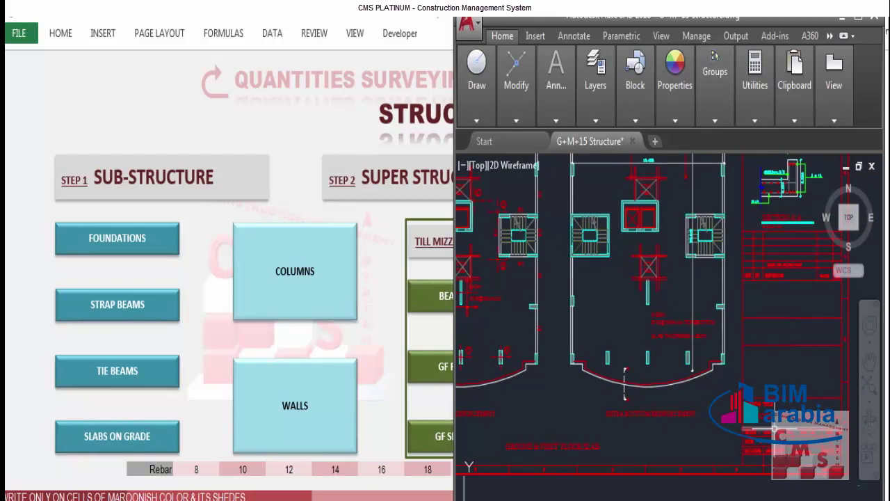
scroll(810, 424, "up", 2)
scroll(811, 424, "up", 1)
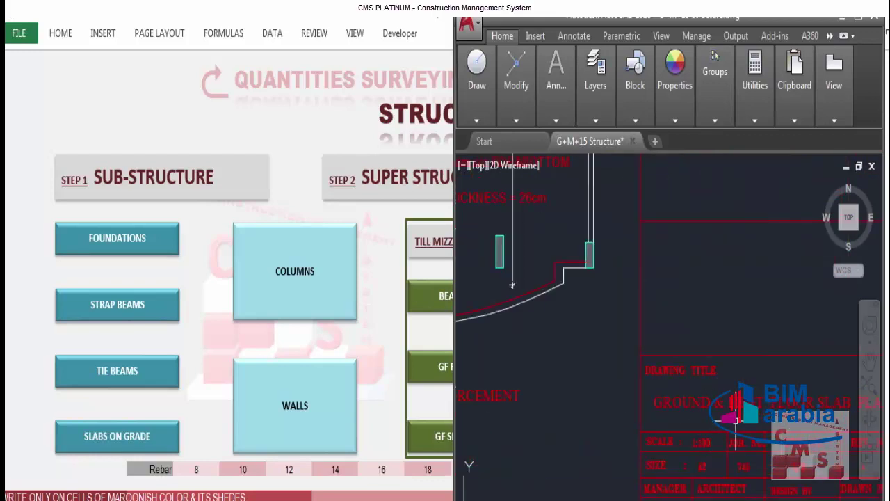
scroll(756, 423, "down", 1)
scroll(756, 423, "down", 1)
scroll(718, 431, "up", 2)
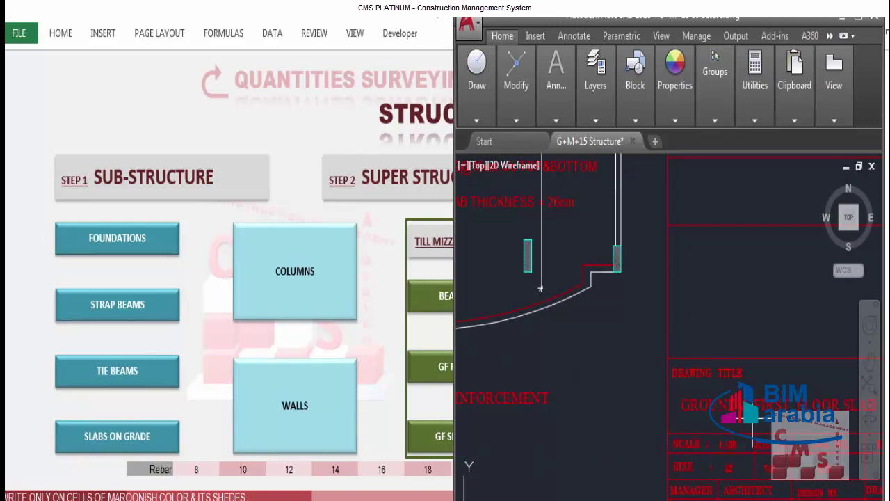
scroll(744, 425, "down", 1)
scroll(765, 406, "down", 4)
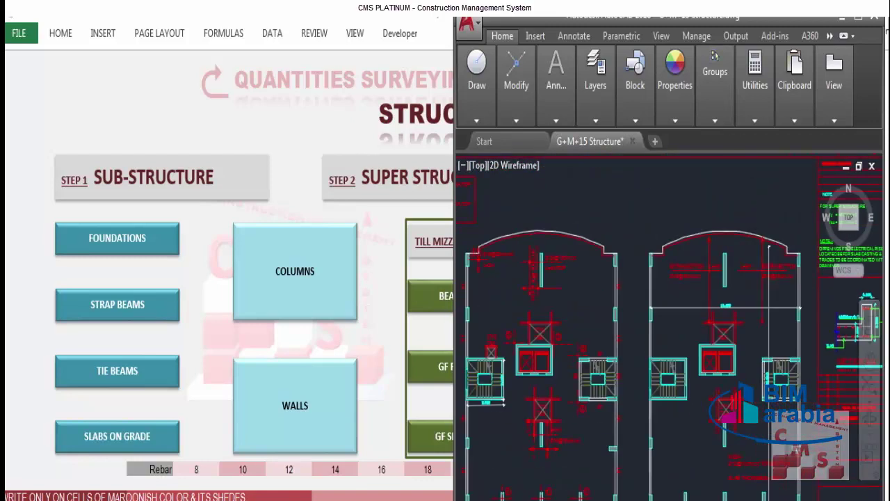
left_click_drag(580, 423, 618, 414)
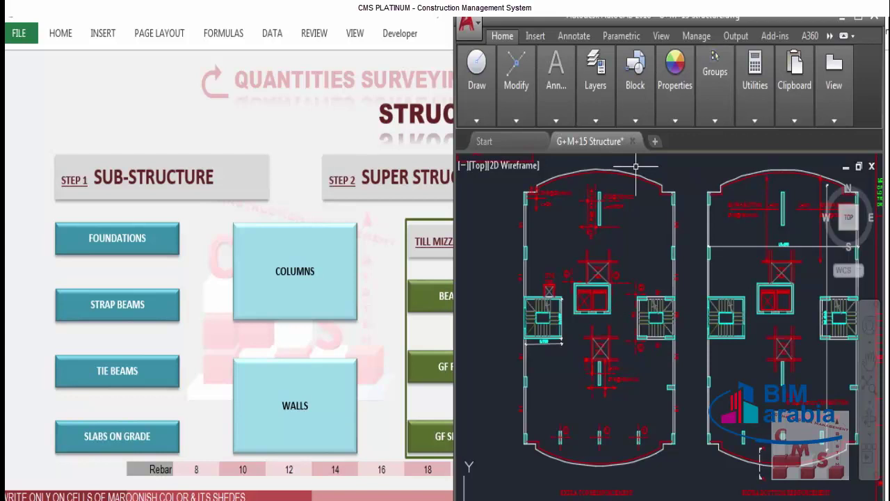
Inspect the upper end of the building plan, then open the Beams till Mezz sheet
scroll(688, 231, "up", 2)
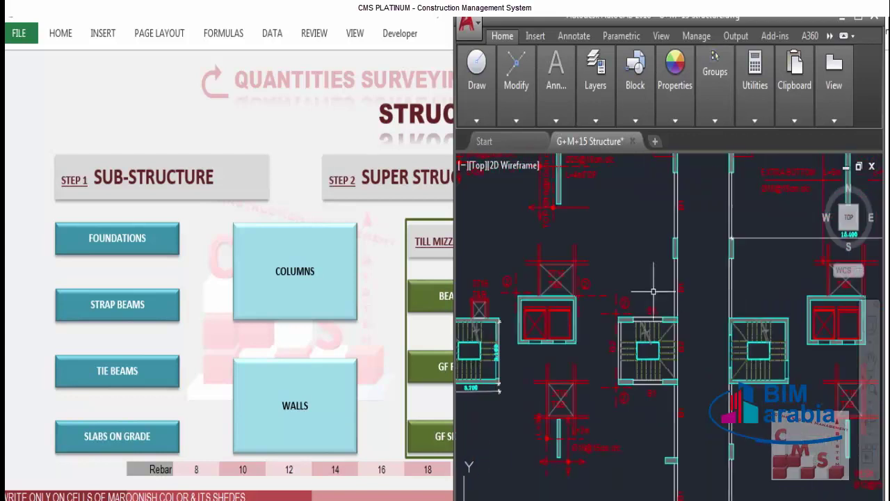
scroll(682, 222, "up", 3)
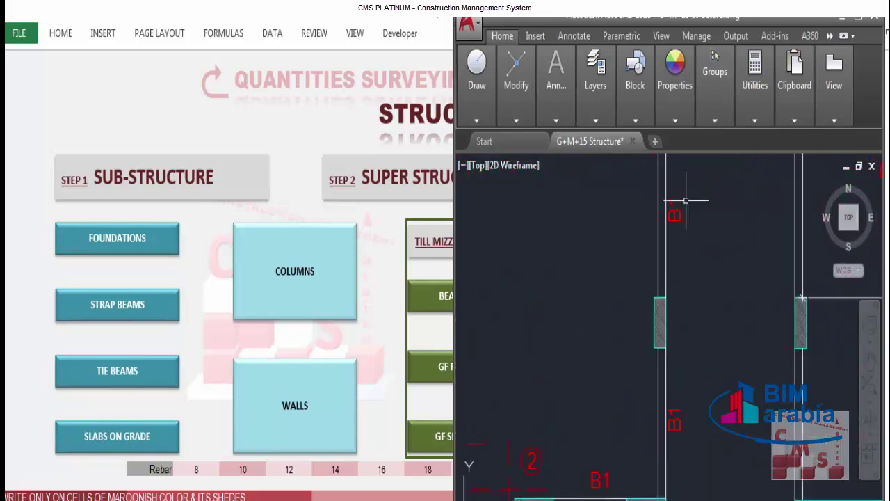
scroll(654, 377, "down", 2)
scroll(654, 377, "up", 2)
scroll(631, 391, "down", 4)
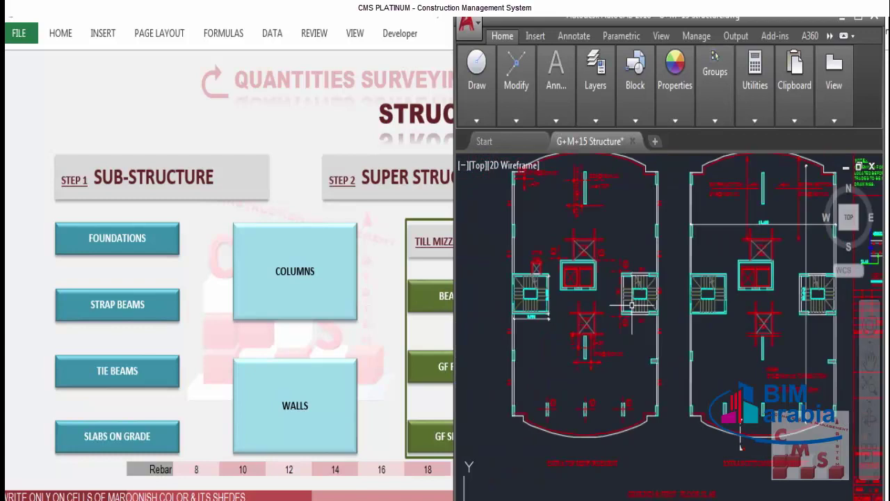
scroll(598, 413, "up", 4)
scroll(632, 297, "down", 2)
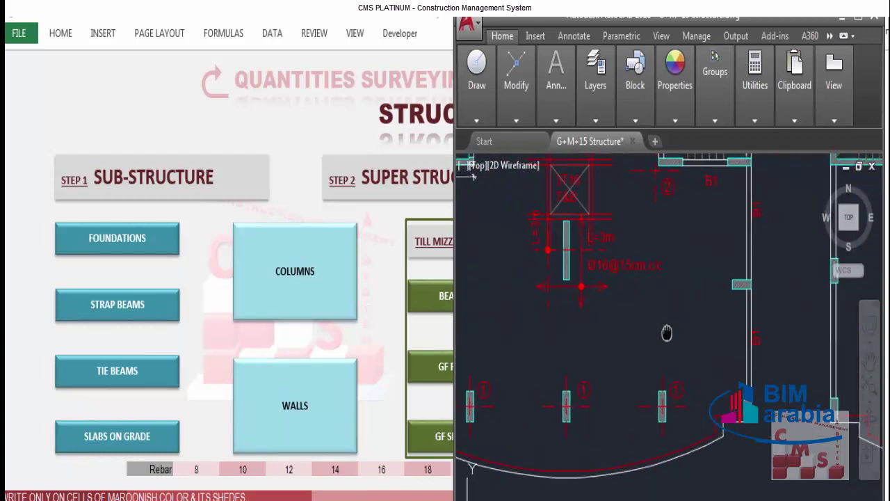
scroll(736, 413, "down", 2)
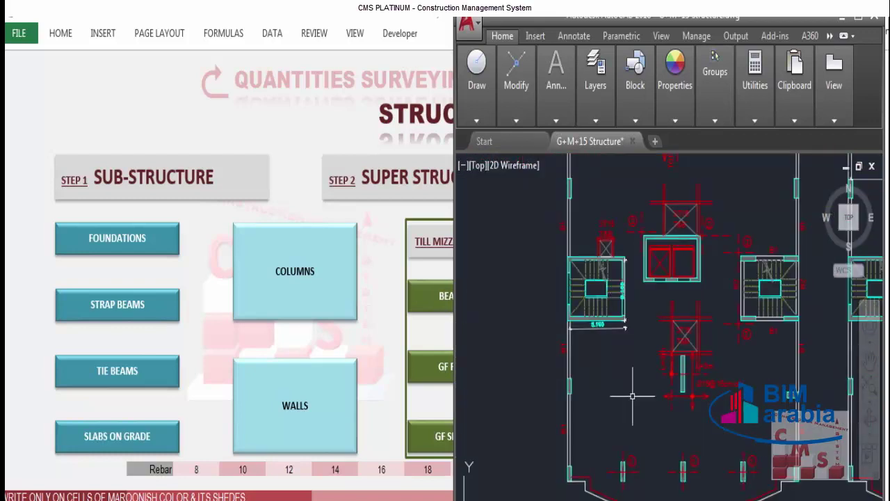
left_click_drag(637, 304, 634, 387)
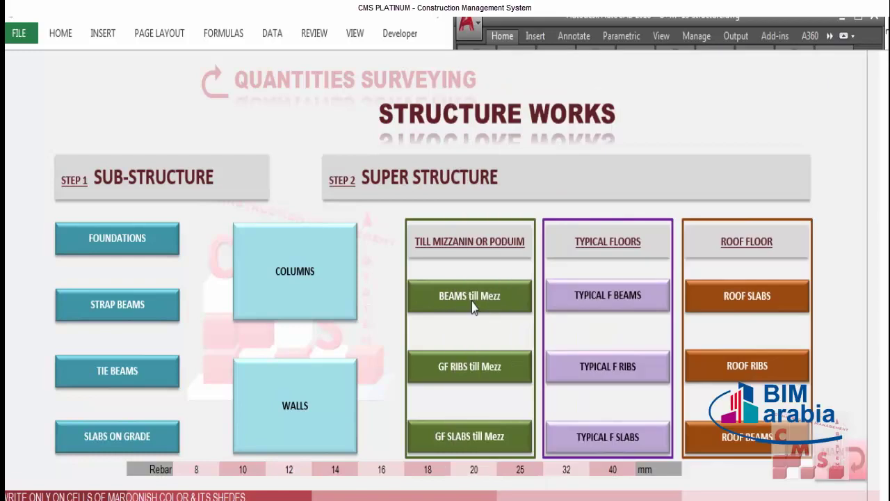
left_click(471, 302)
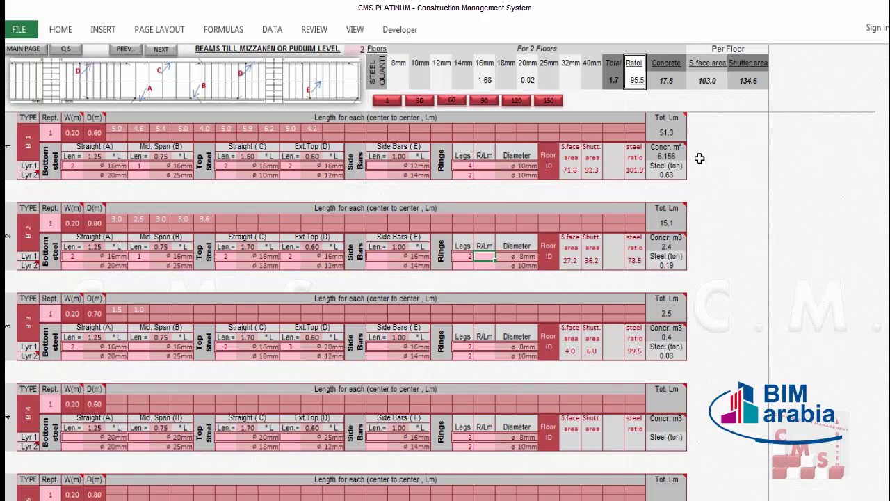
Show the AutoCAD G+M+15 Structure drawing beside the beams-till-mezzanine sheet listing B1–B4
left_click(355, 50)
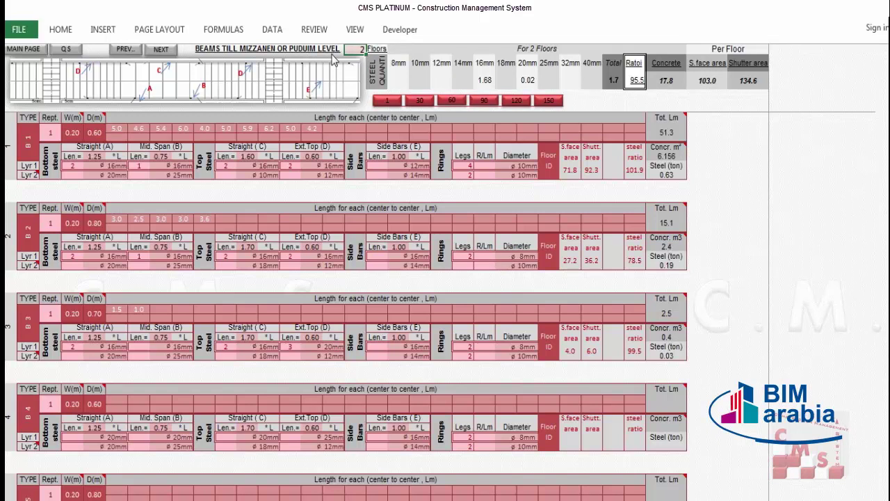
left_click(32, 53)
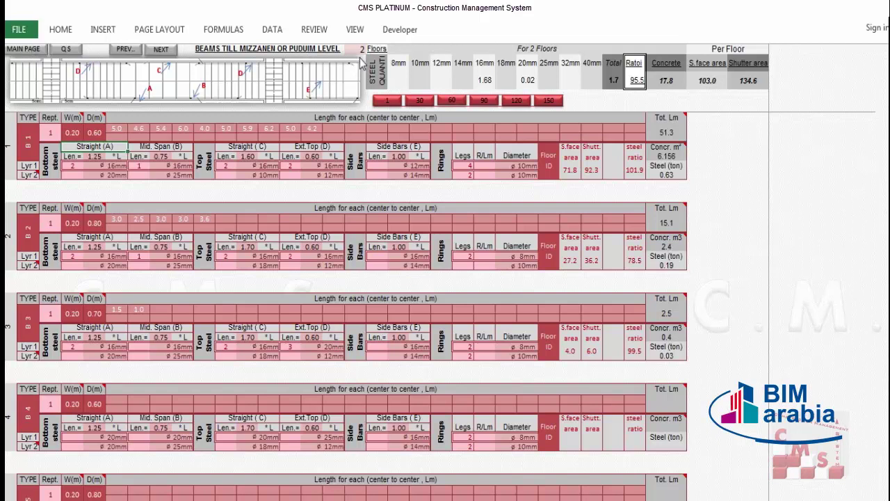
left_click(281, 496)
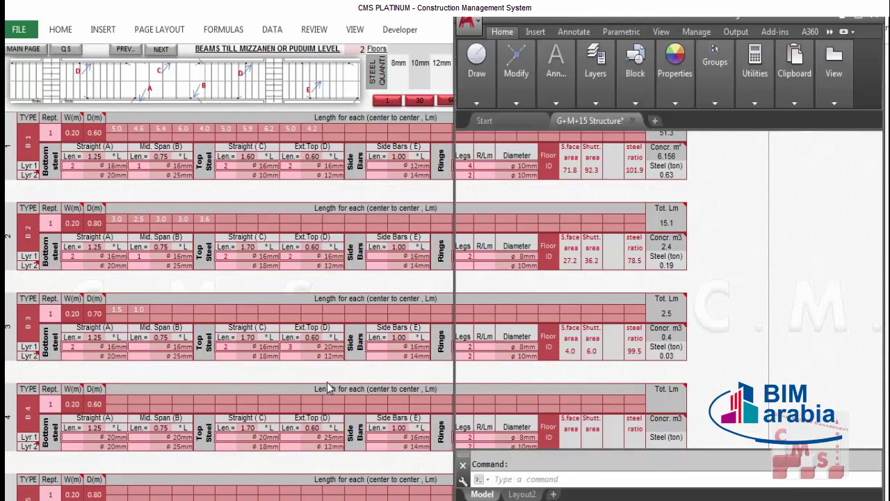
Inspect the lower part of both AutoCAD floor plans, then return to the full beam sheet
scroll(504, 267, "down", 3)
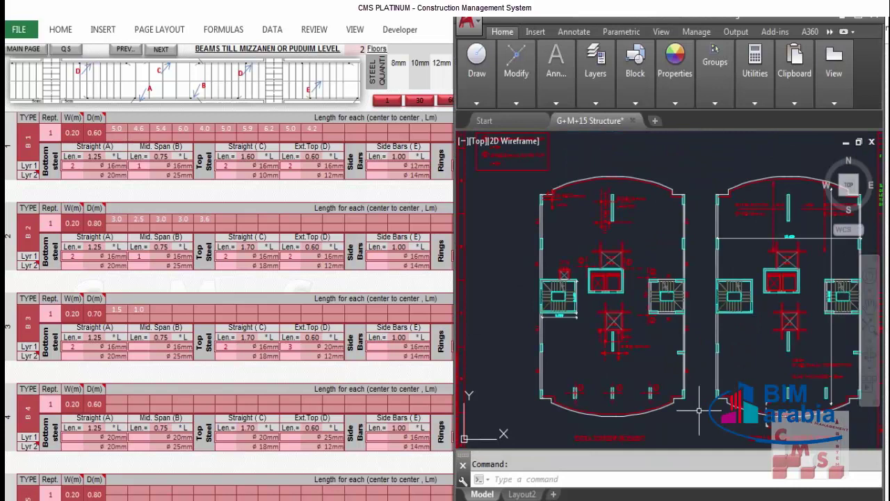
left_click_drag(699, 410, 671, 355)
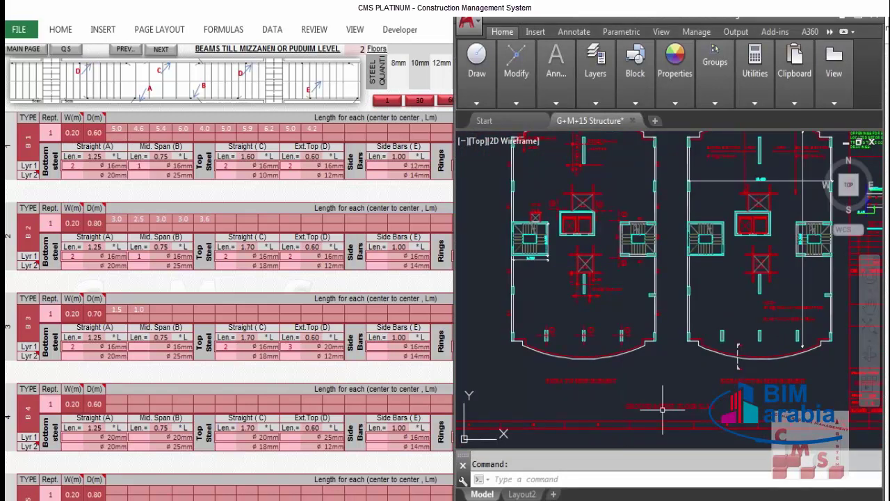
scroll(654, 412, "up", 2)
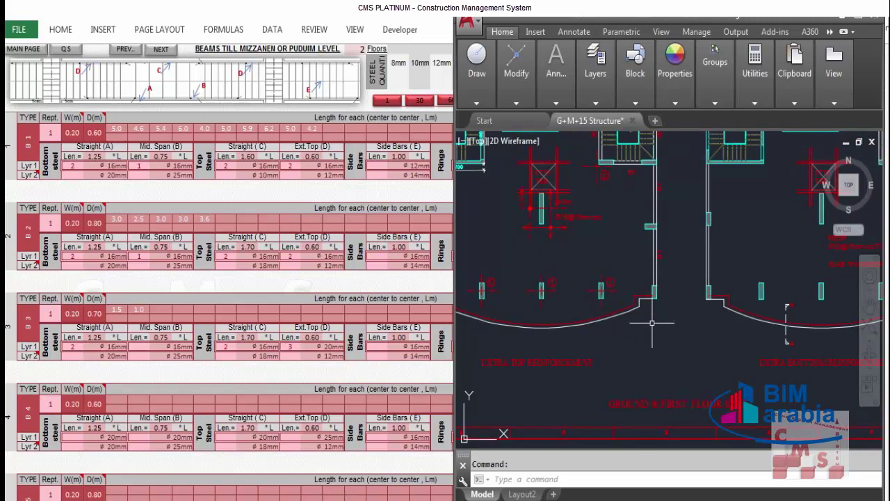
left_click(409, 288)
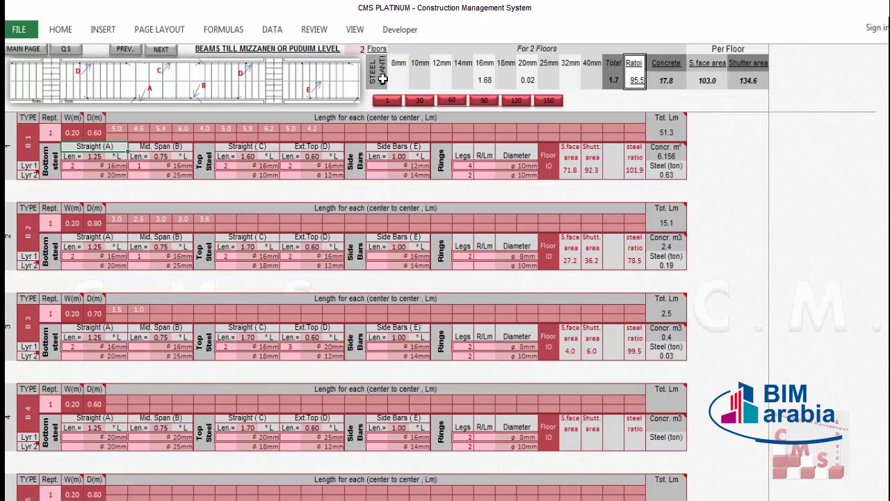
left_click(362, 49)
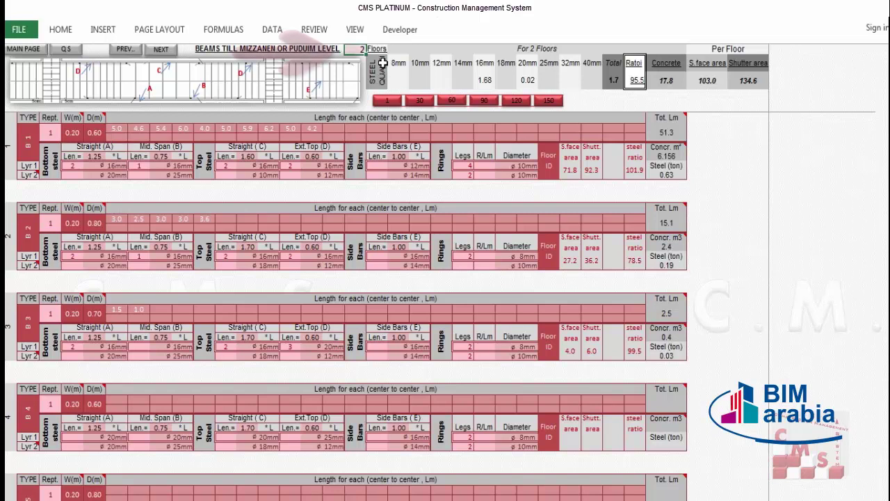
type("1")
key("Return")
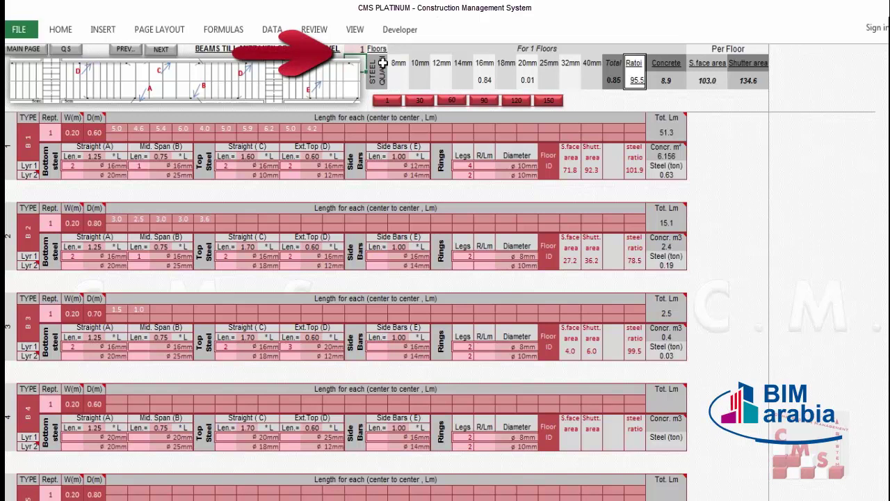
mouse_move(63, 299)
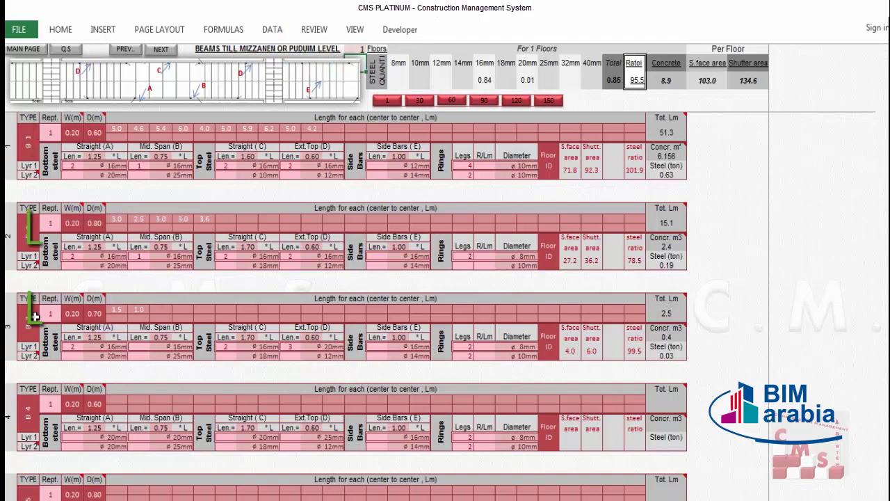
key("ctrl+z")
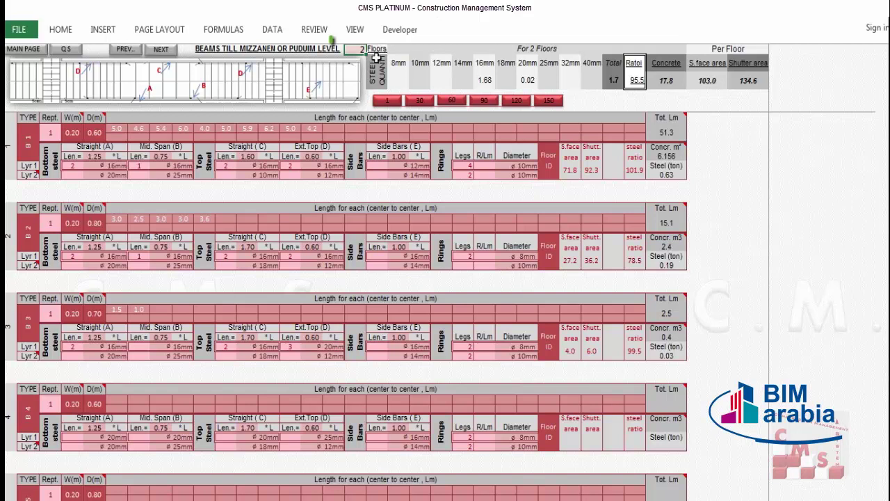
key("Return")
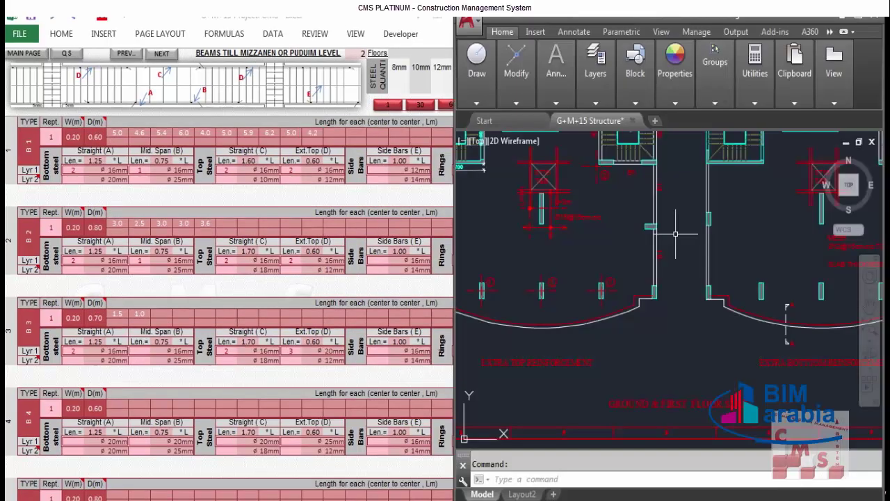
scroll(697, 298, "up", 2)
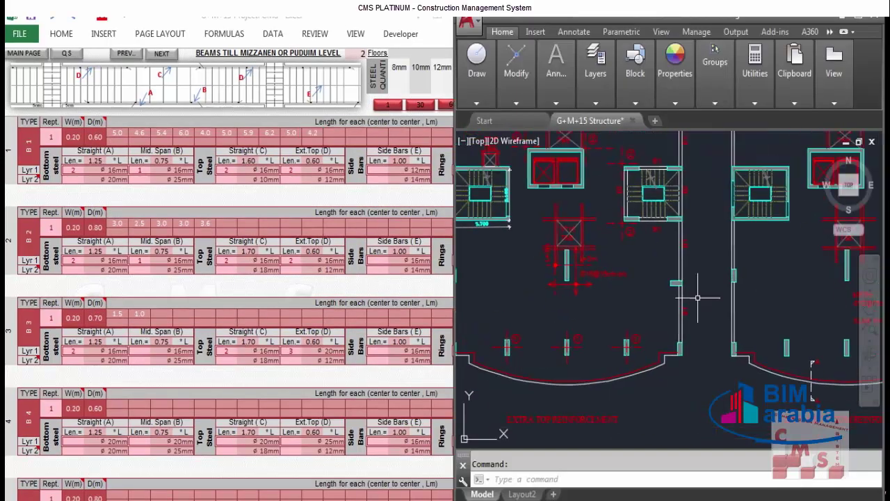
scroll(698, 298, "up", 3)
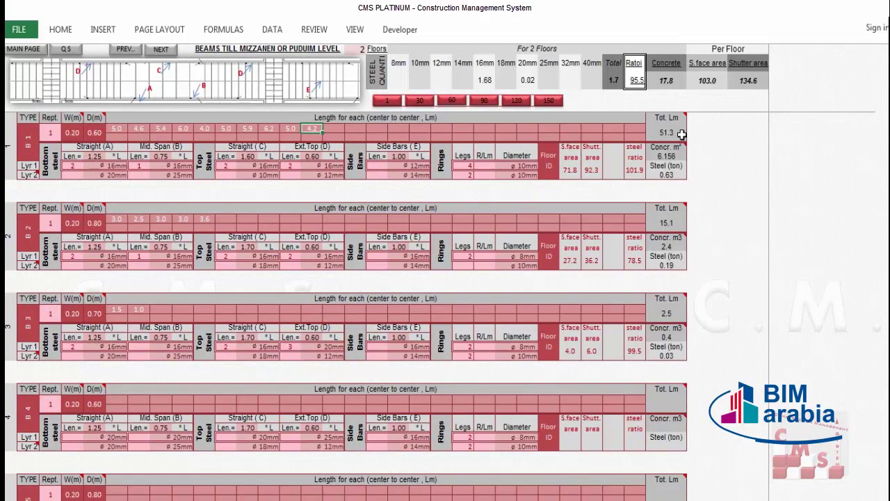
left_click_drag(124, 128, 630, 133)
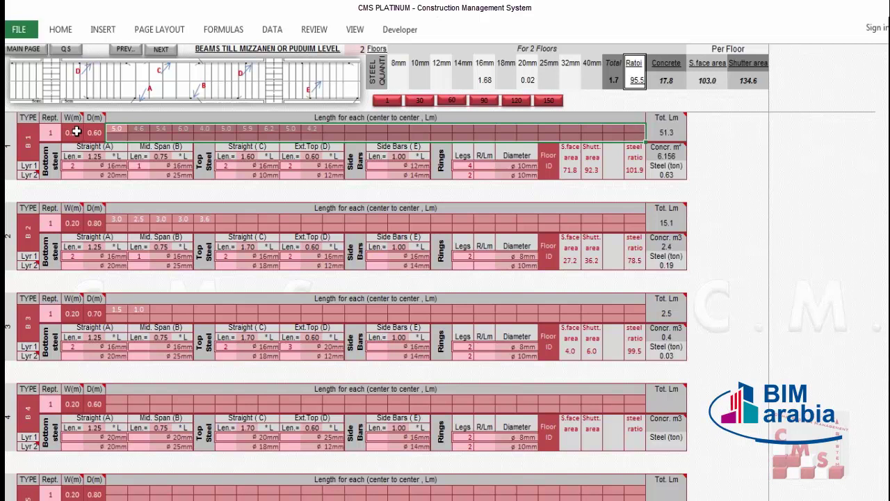
left_click(30, 136)
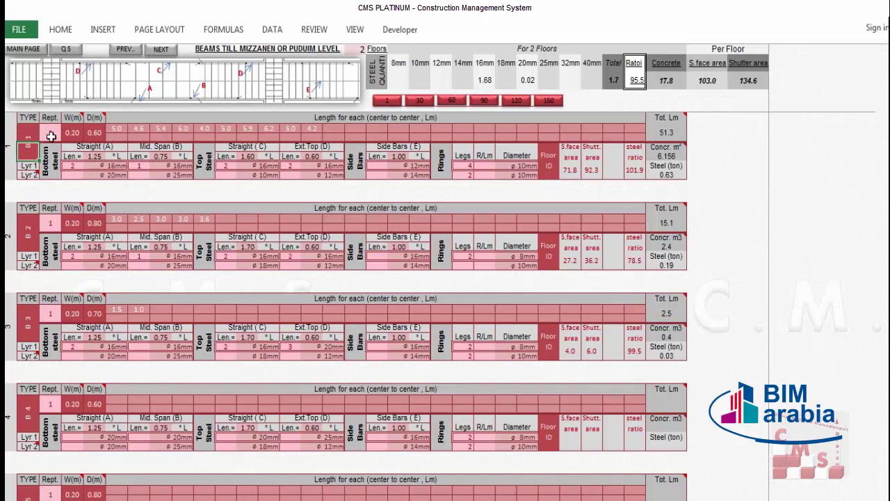
left_click(50, 137)
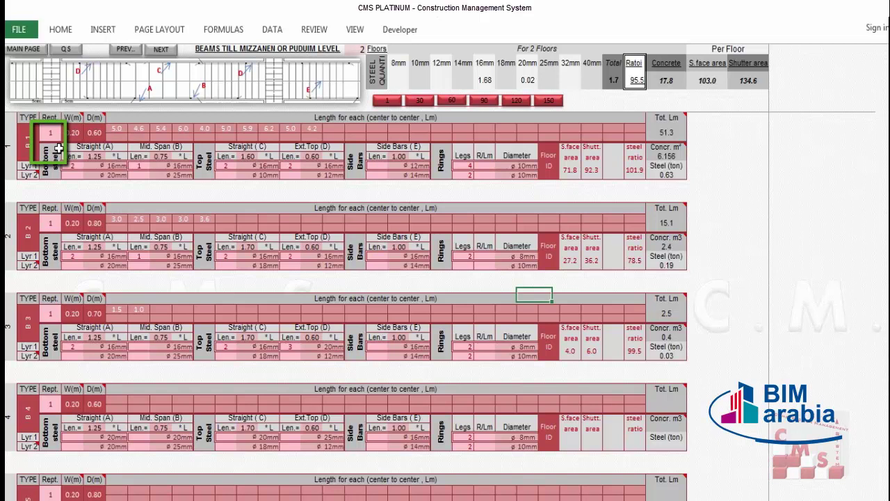
left_click(56, 139)
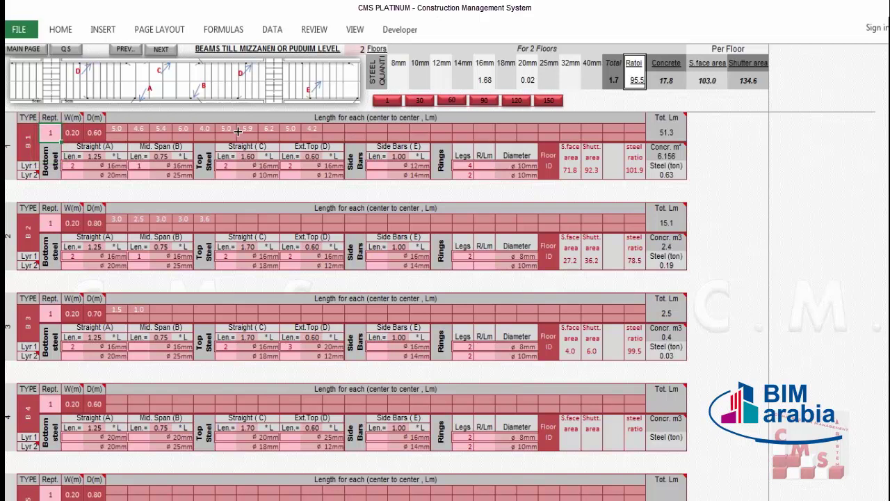
left_click(231, 130)
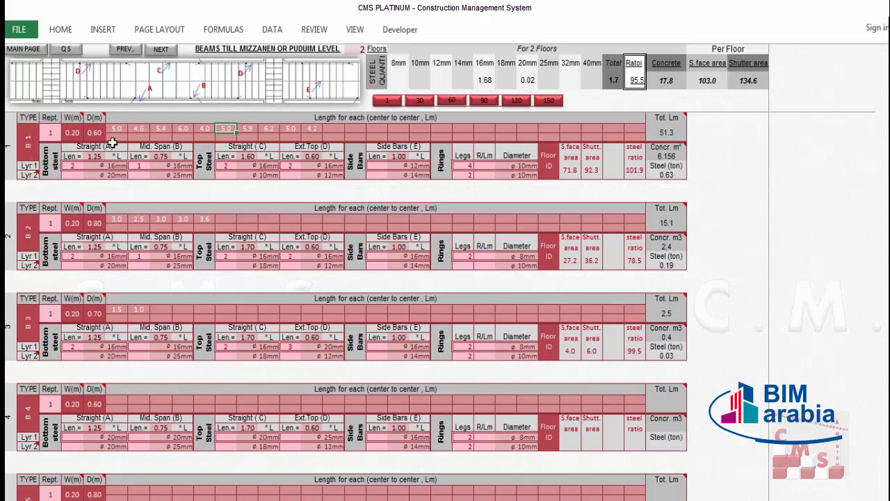
left_click(55, 166)
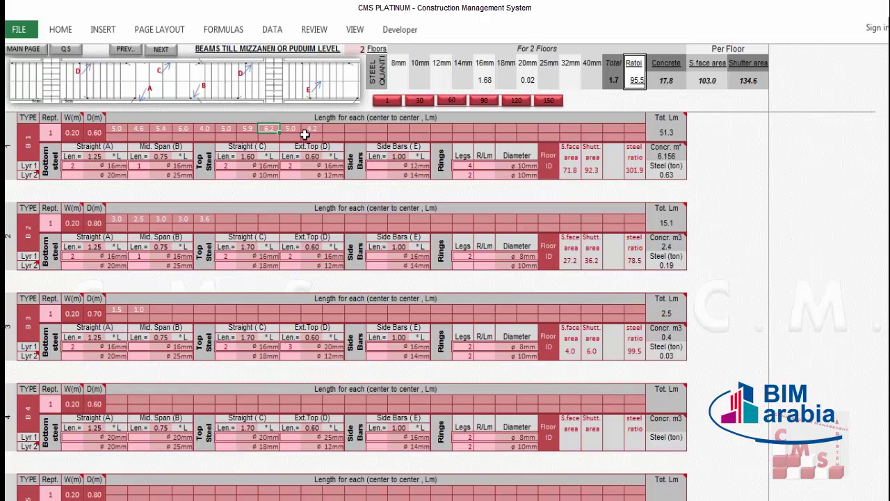
left_click(25, 167)
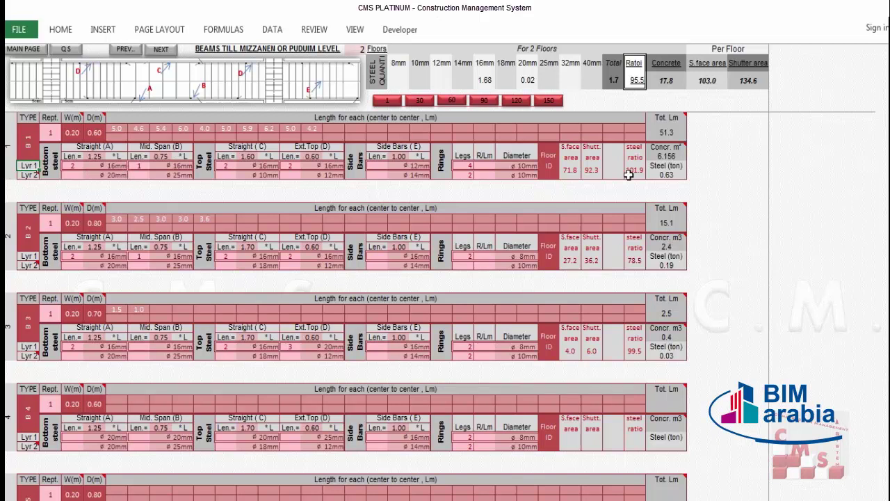
Review B1's totals (51.3 m, 71.8, 92.3, 0.63 t, ratio 101.9) and snap Excel left
left_click(683, 131)
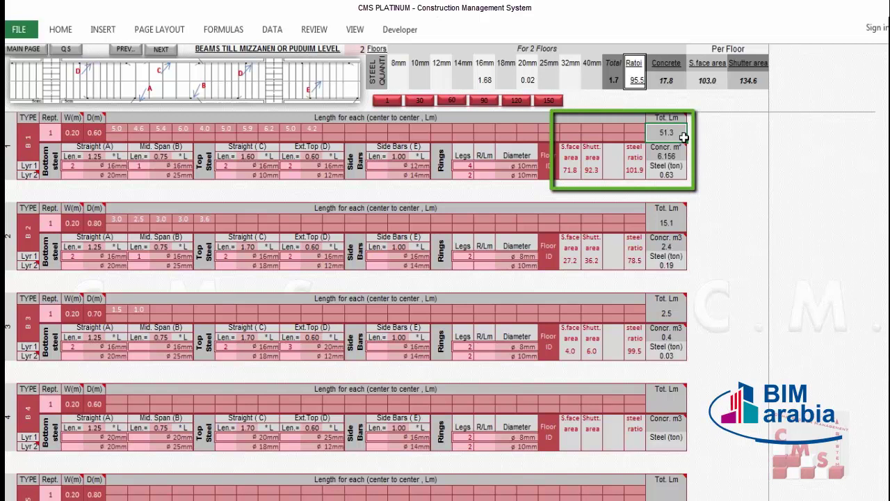
left_click(571, 170)
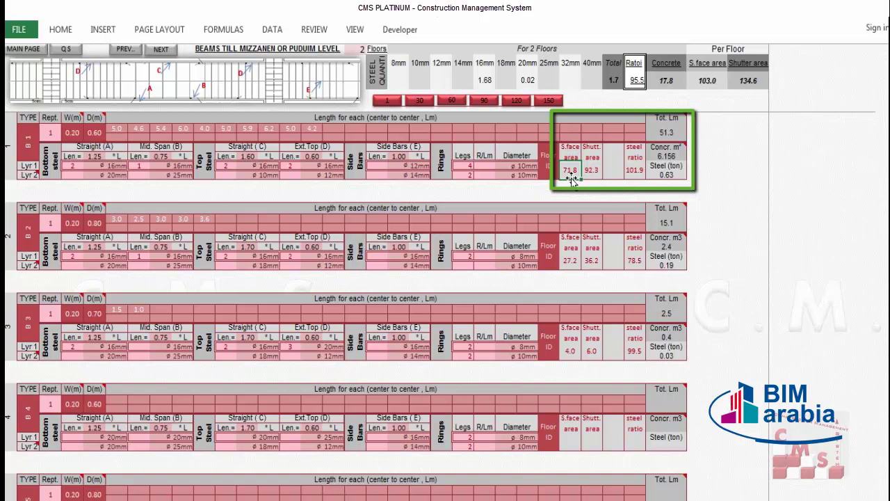
left_click(569, 152)
left_click(591, 153)
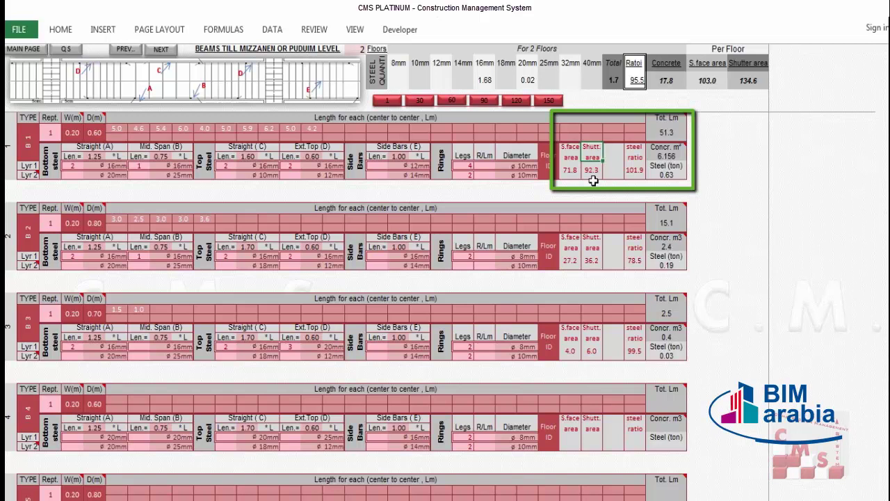
left_click(563, 171)
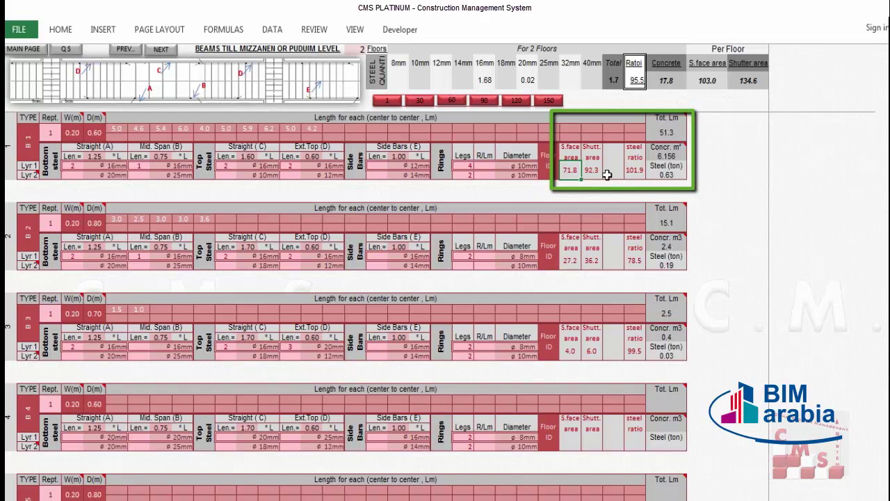
key("Right")
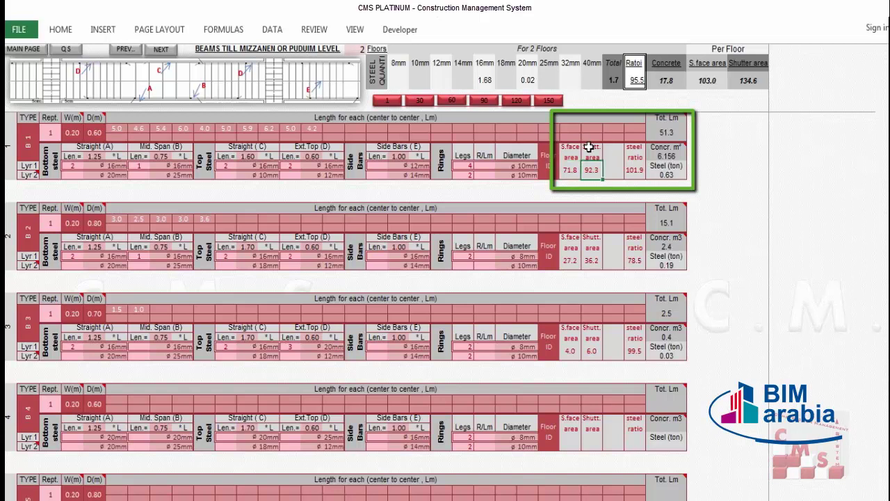
left_click(672, 178)
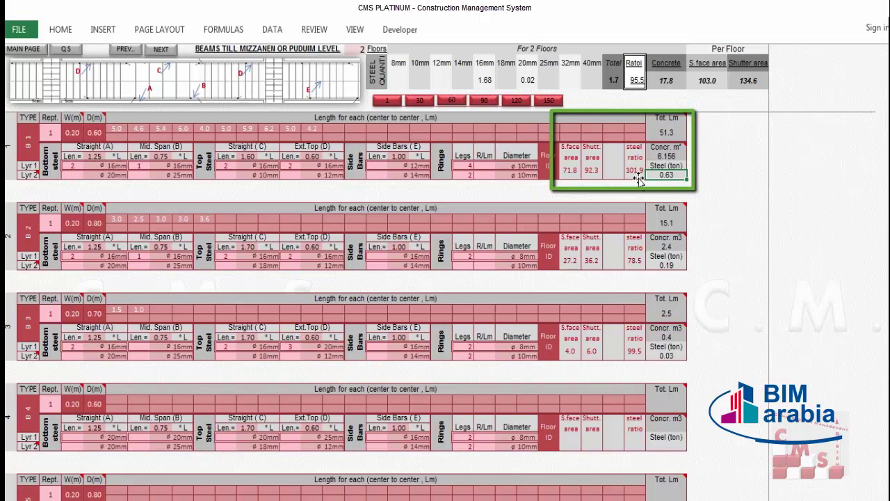
left_click(640, 175)
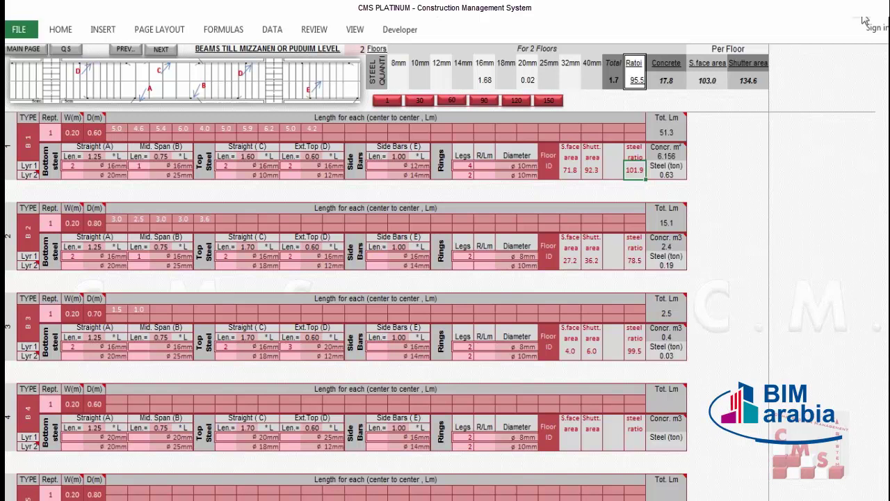
key("super+Left")
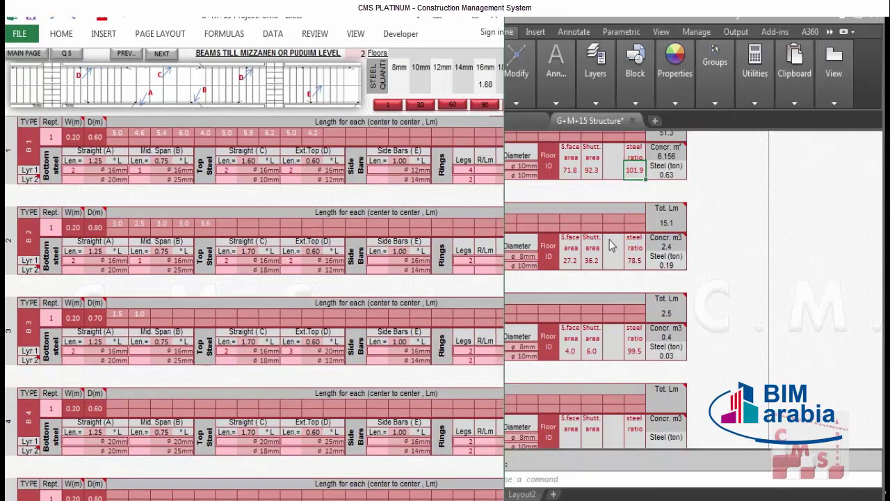
left_click(659, 202)
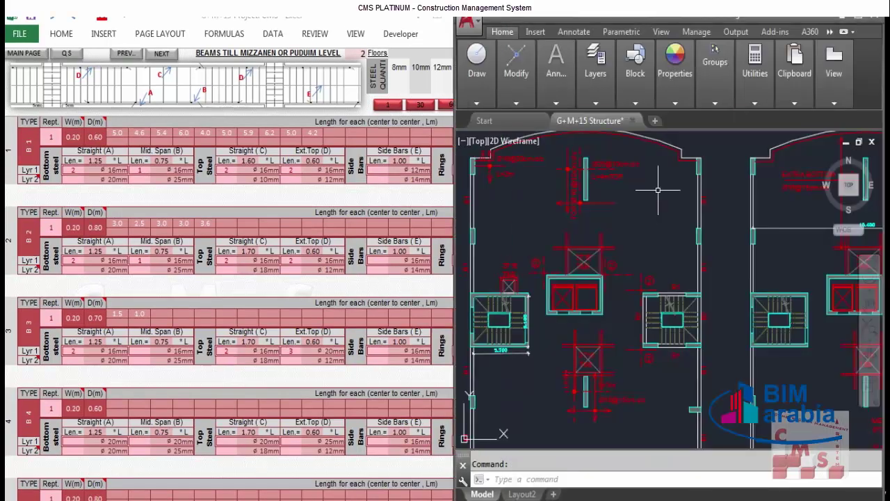
scroll(704, 223, "up", 2)
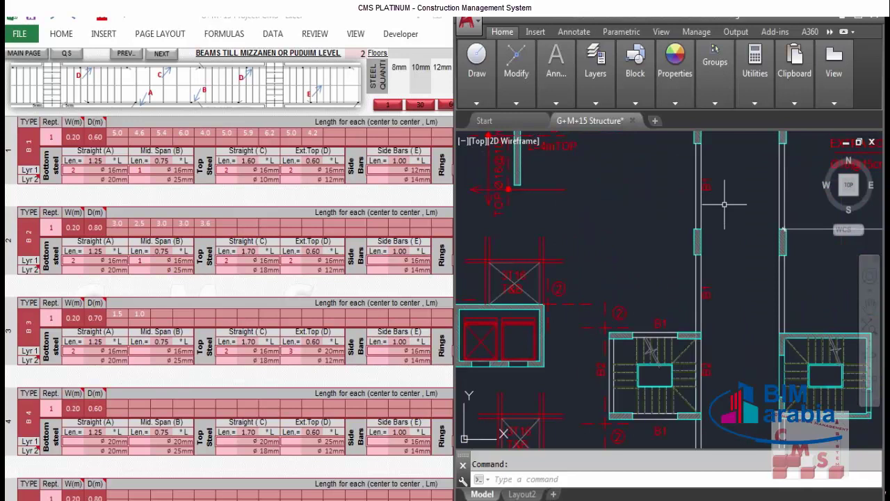
scroll(724, 204, "down", 2)
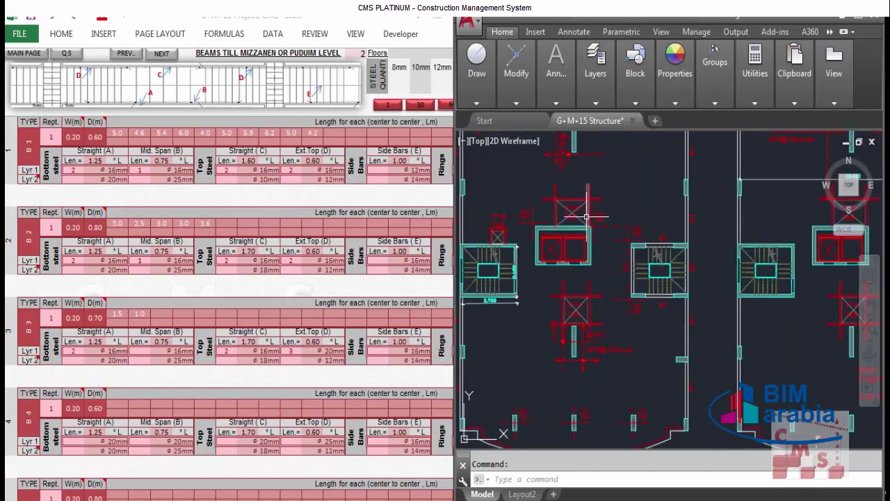
scroll(633, 264, "up", 3)
scroll(664, 256, "up", 1)
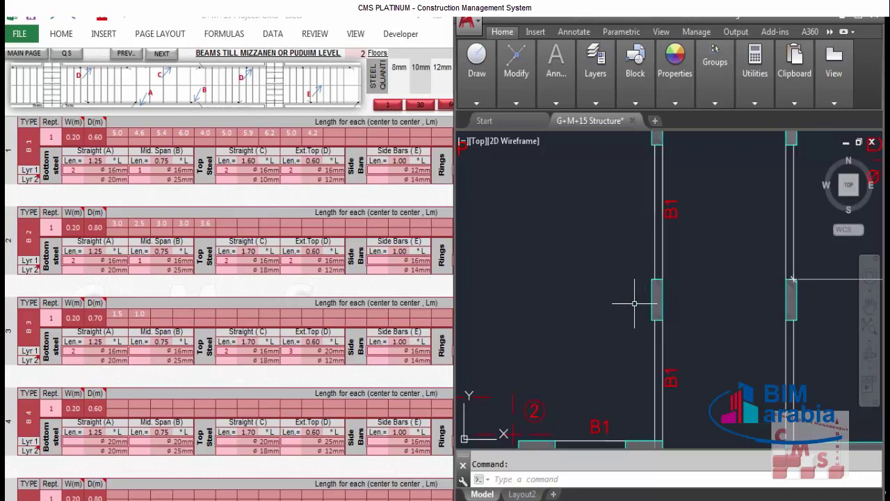
scroll(788, 316, "up", 1)
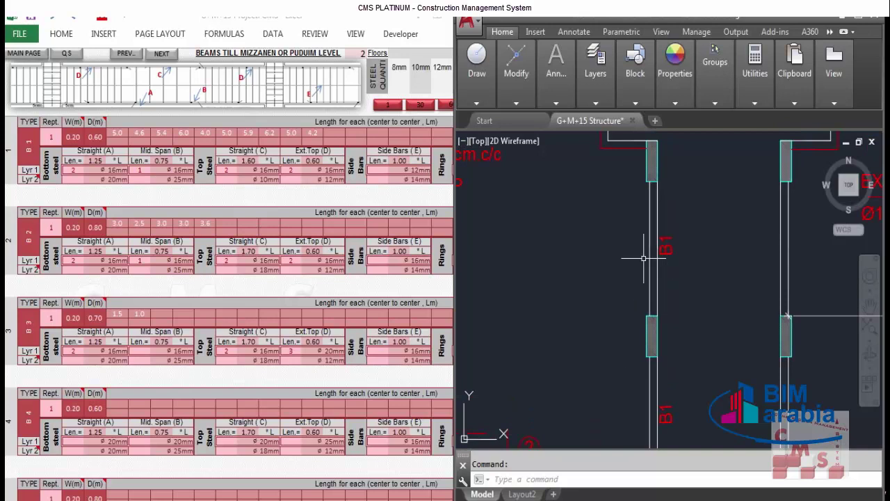
left_click_drag(643, 268, 637, 172)
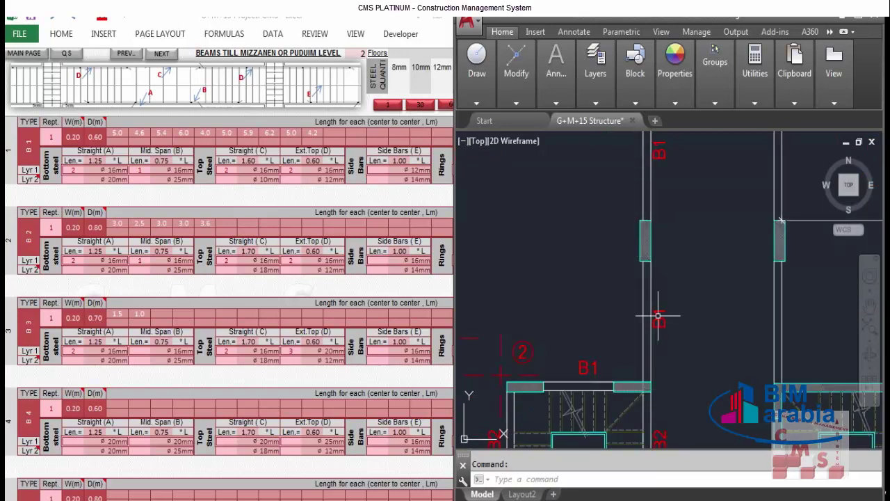
scroll(651, 217, "down", 2)
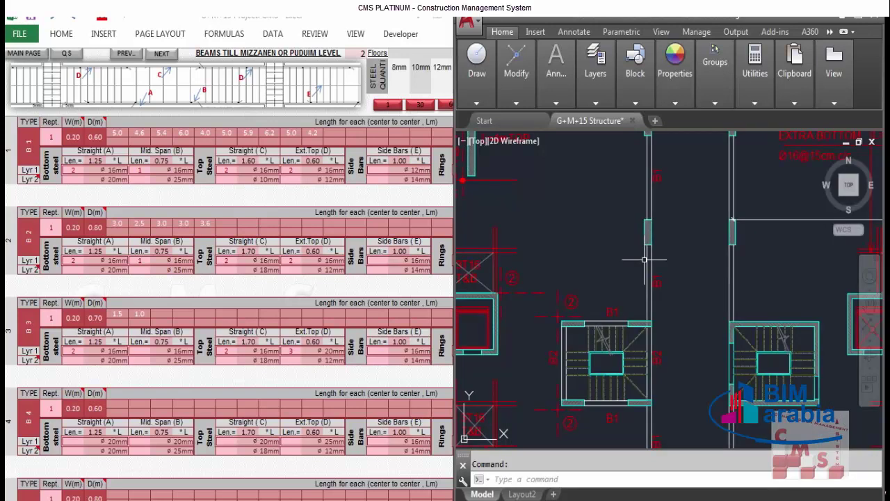
scroll(660, 272, "down", 2)
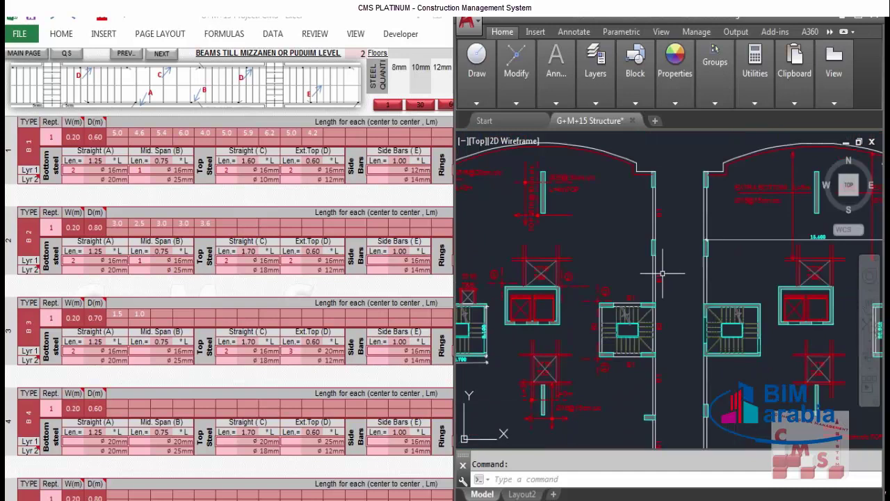
scroll(671, 285, "up", 4)
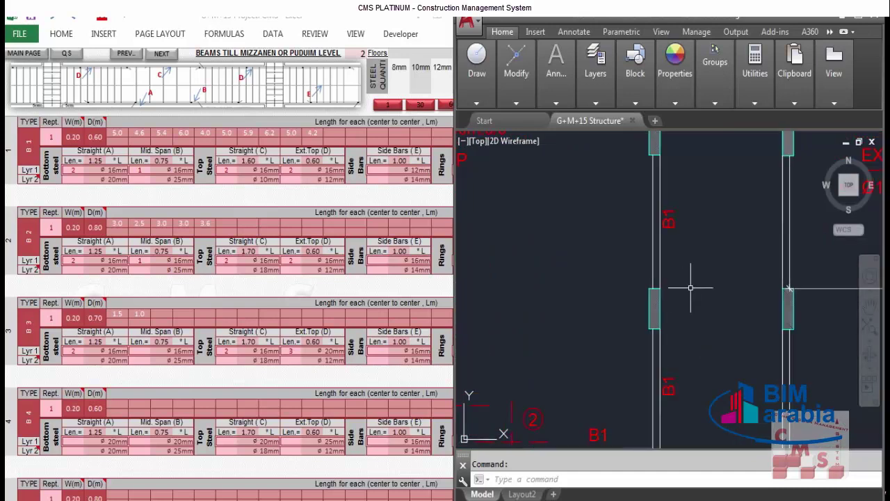
scroll(691, 288, "down", 3)
scroll(663, 252, "up", 2)
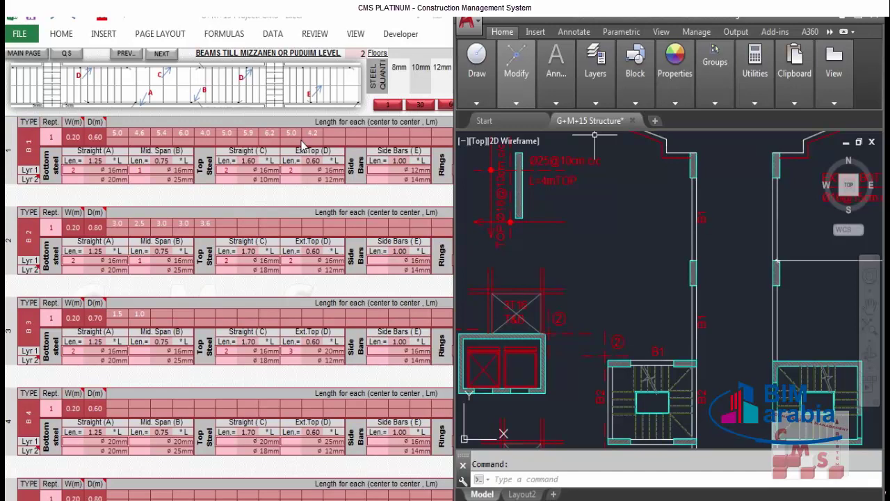
left_click(461, 208)
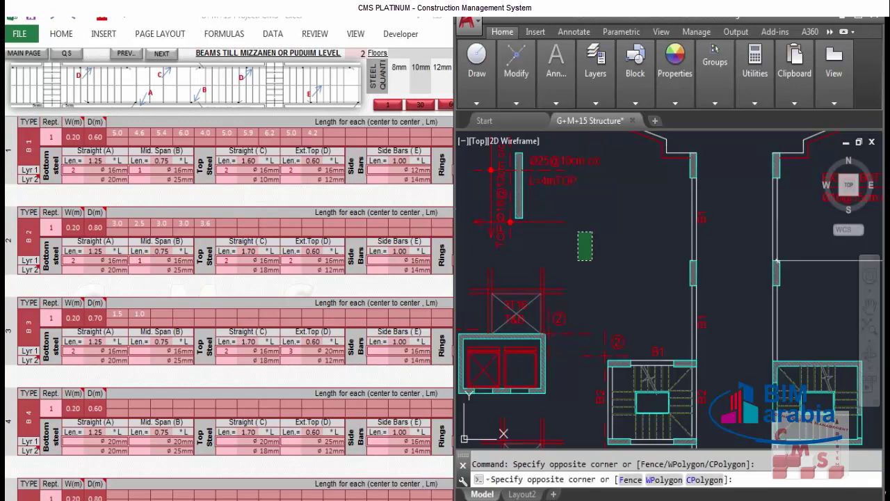
scroll(486, 191, "down", 5)
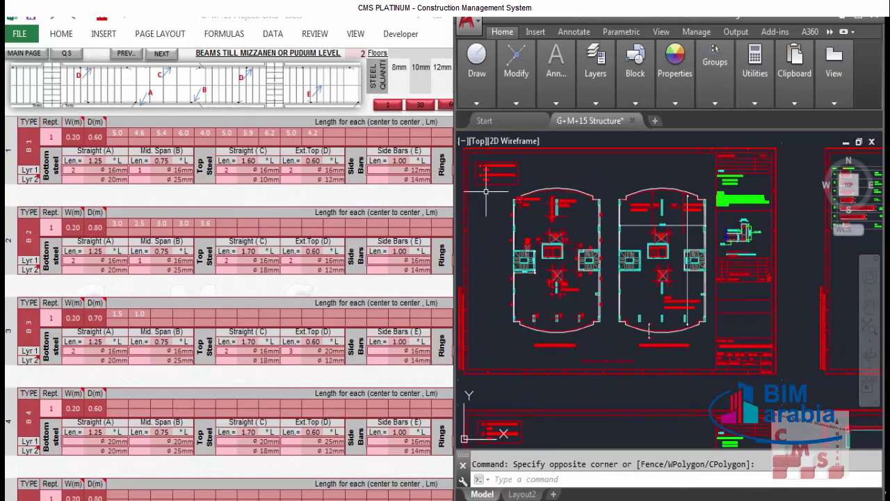
Zoom the AutoCAD drawing onto the beam schedule's TOP STEEL columns
scroll(480, 166, "up", 10)
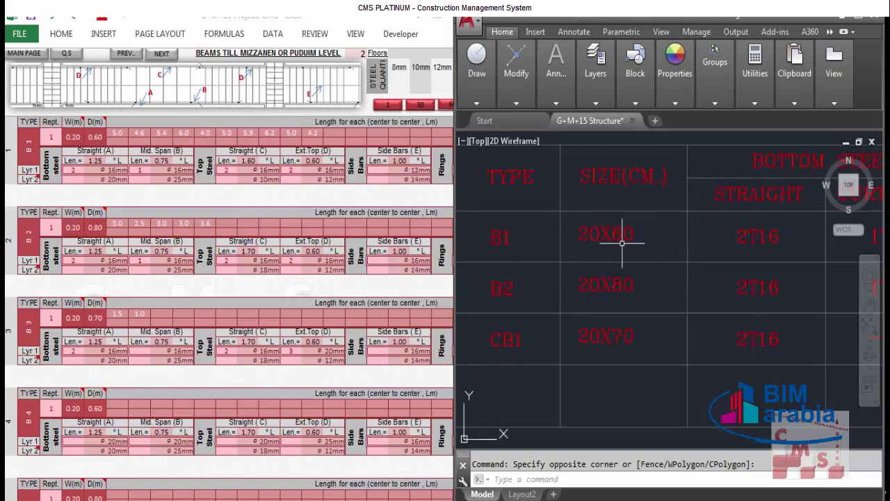
left_click(68, 139)
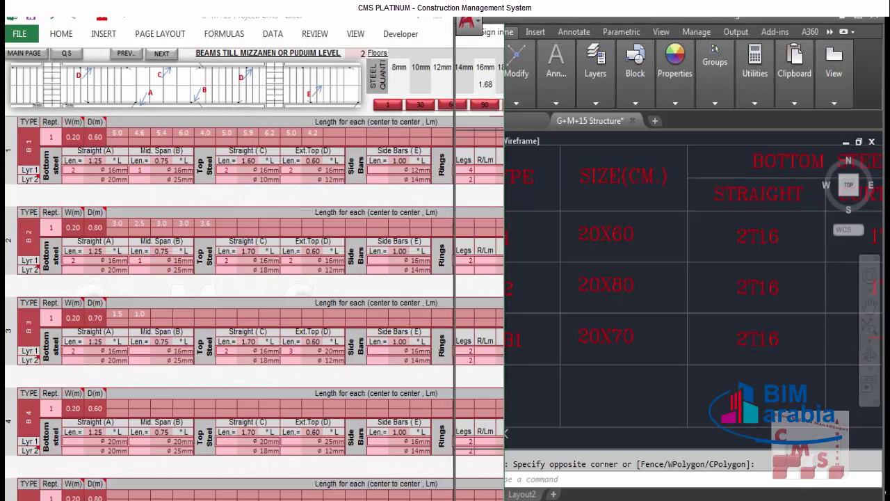
left_click(629, 252)
scroll(608, 255, "down", 3)
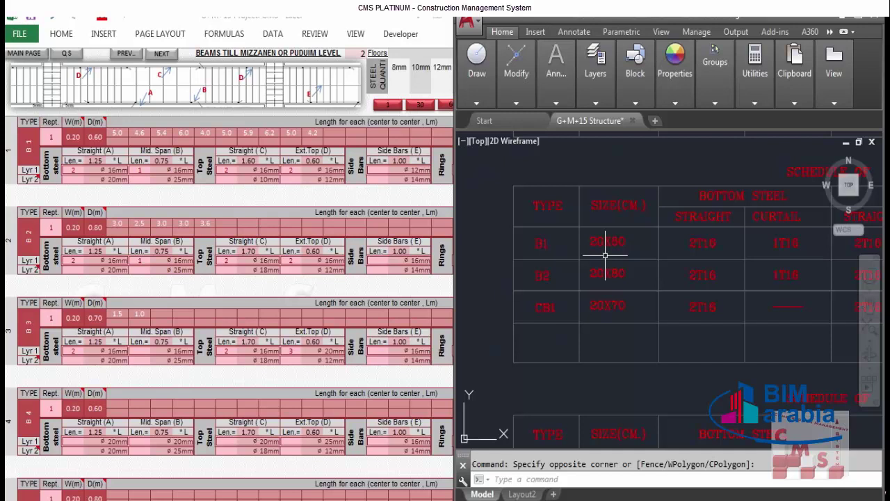
left_click_drag(605, 255, 475, 262)
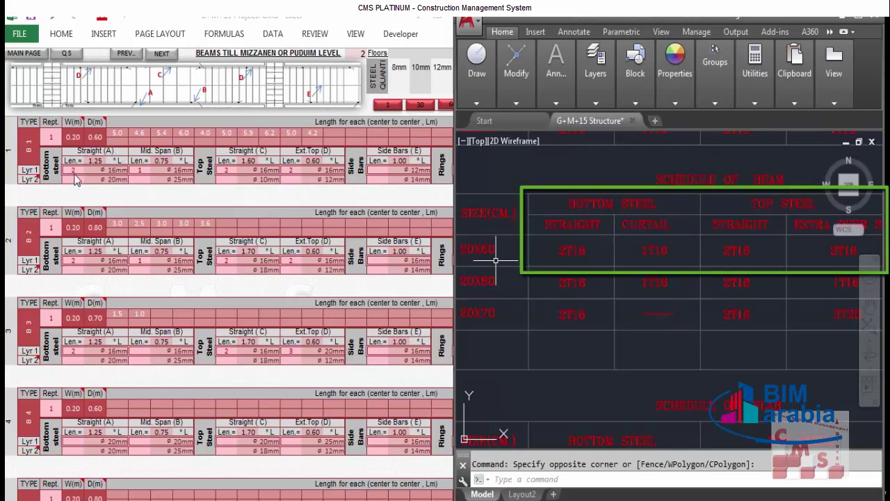
Keep beam B1's straight bottom bars at 16mm, comparing with the drawing's schedule
left_click(77, 171)
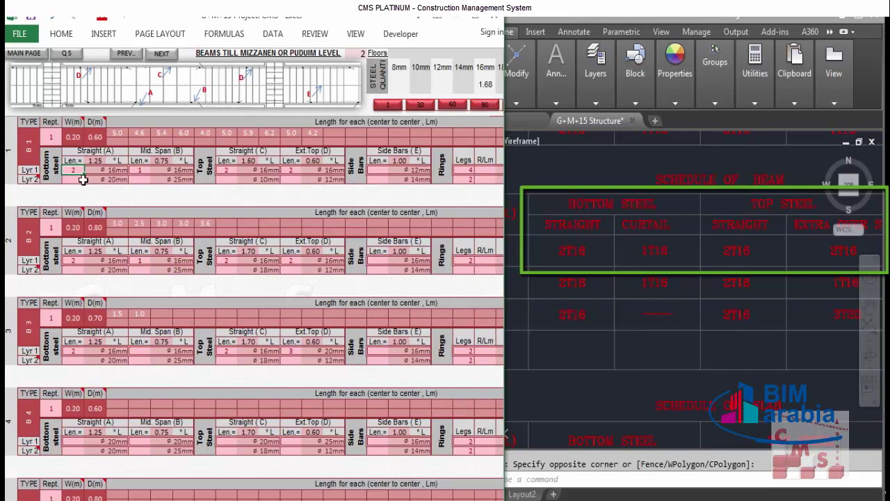
left_click(115, 170)
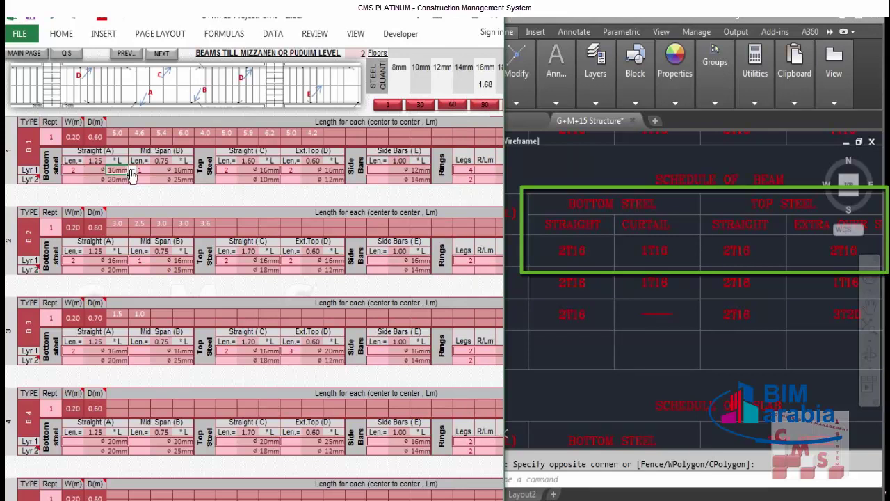
left_click(131, 170)
left_click(117, 199)
left_click(674, 266)
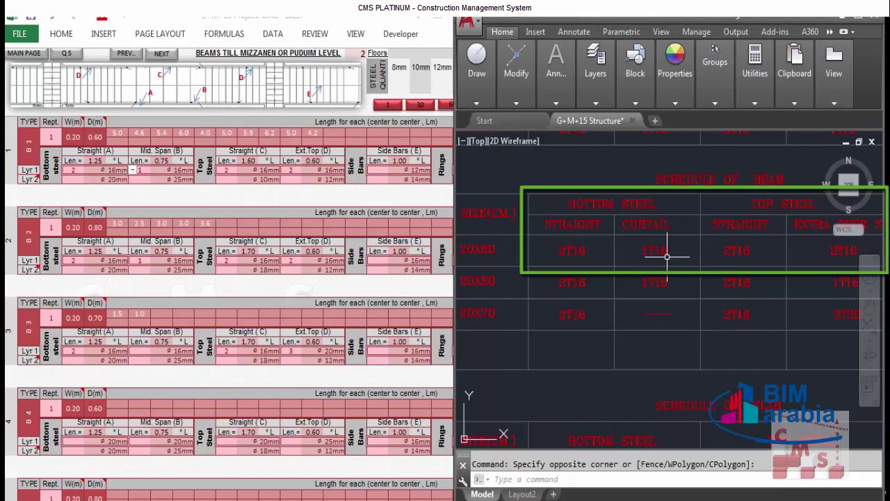
Check B1's mid-span bar diameter (1 ø16, Len 0.75) against the schedule's 1T16 curtail
left_click(137, 168)
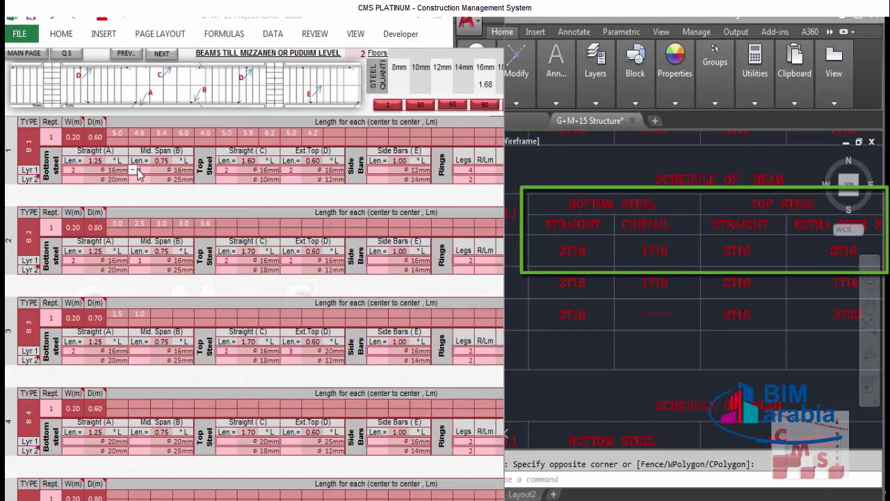
left_click(179, 169)
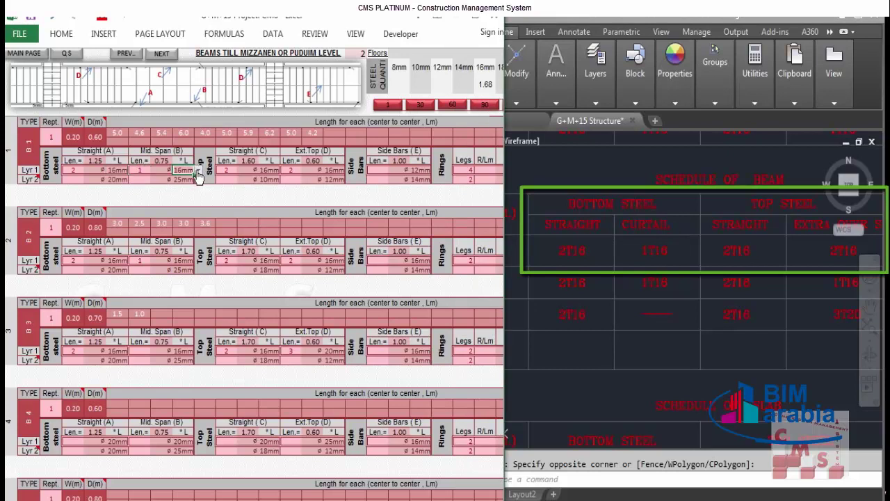
left_click(198, 170)
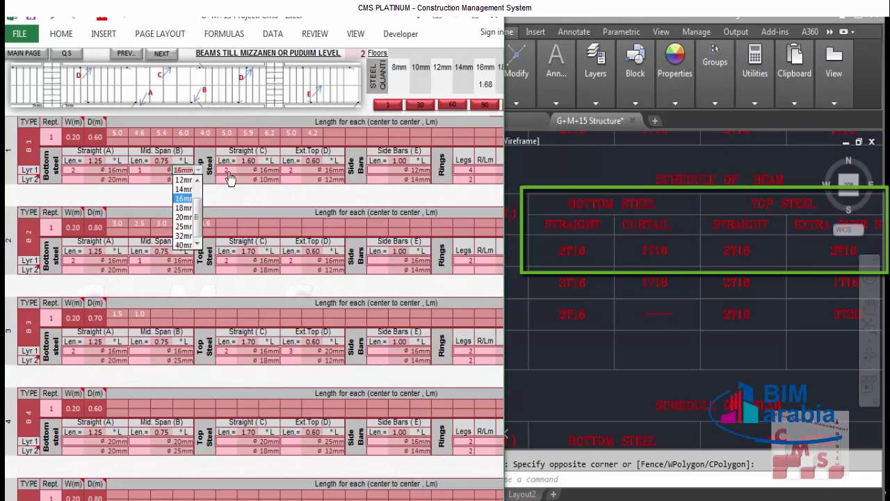
left_click(655, 232)
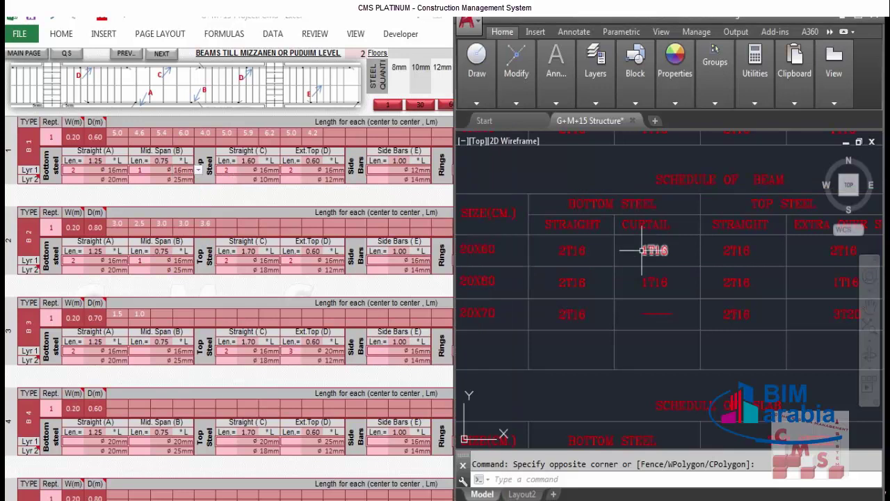
Keep beam B1's top straight bars (Straight C, Lyr 1) at 16mm
scroll(632, 248, "down", 2)
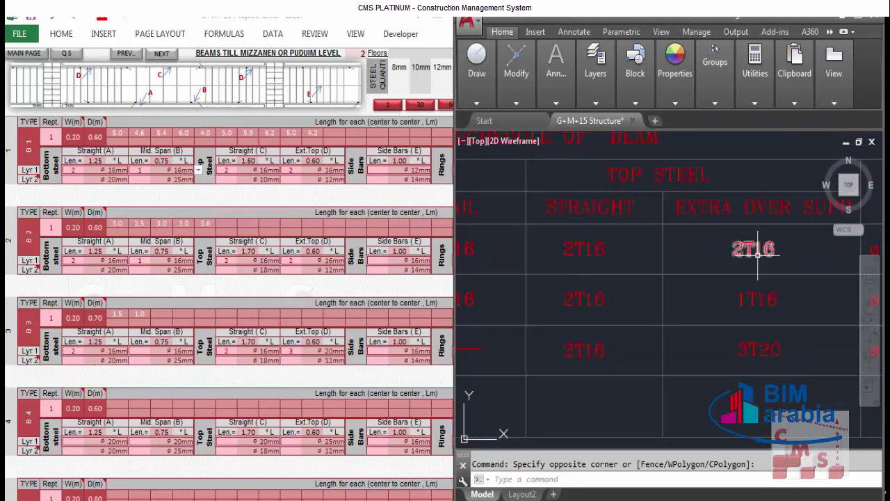
mouse_move(758, 253)
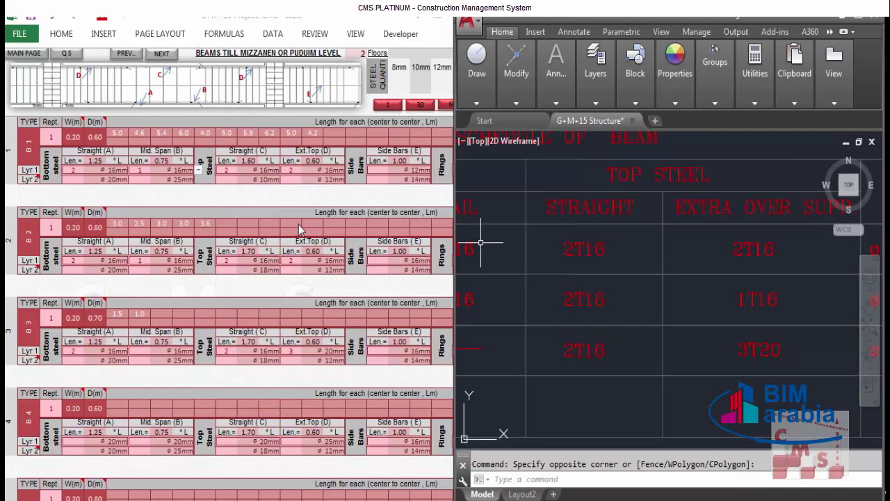
left_click(228, 173)
left_click(272, 172)
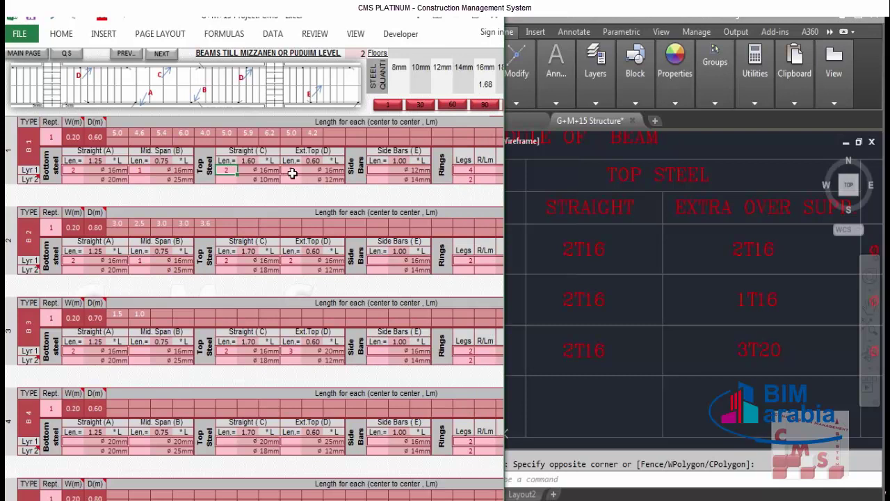
left_click(284, 170)
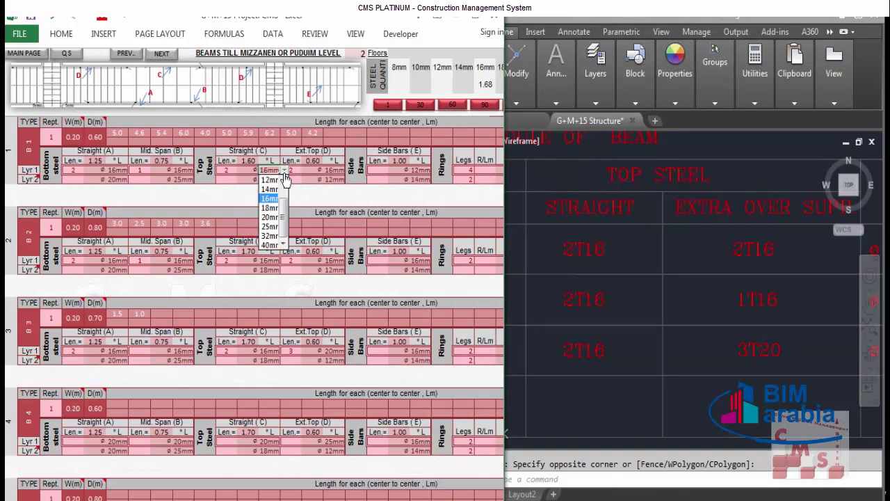
left_click(274, 207)
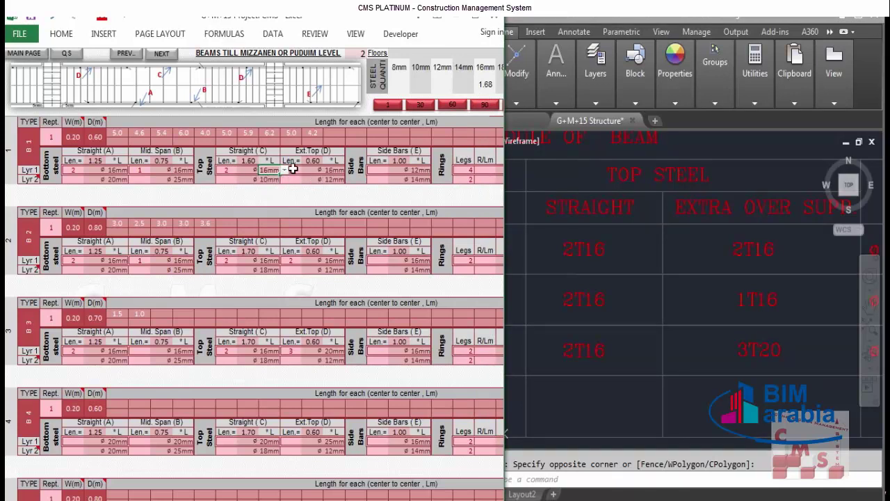
Compare B1's extra-top bars (2 ø16, Len 0.60) with the drawing's 2T16 entries
left_click(292, 170)
left_click(557, 217)
scroll(550, 224, "down", 2)
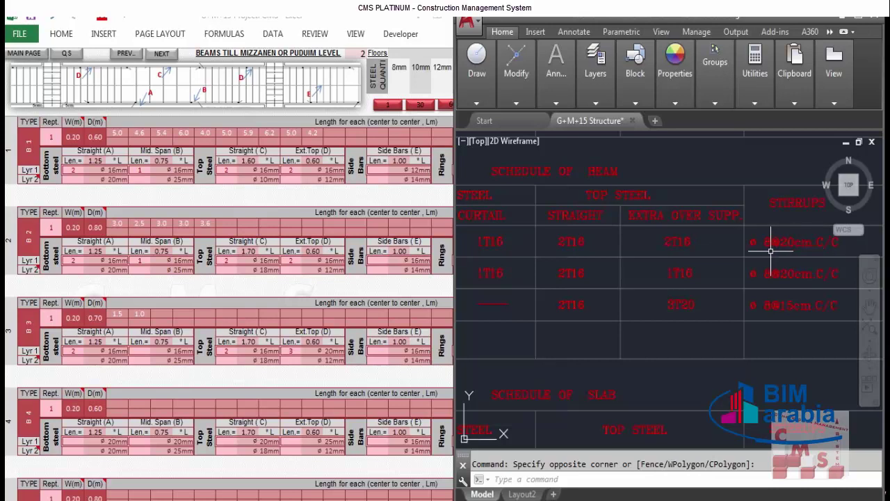
Give B1's Lyr 1 rings 5 per metre, 8mm diameter and 2 legs
left_click(454, 17)
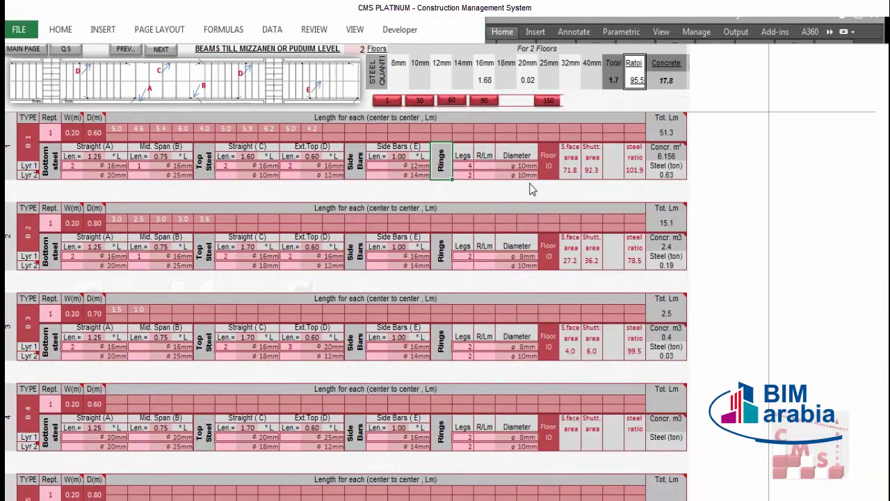
left_click(488, 167)
type("5")
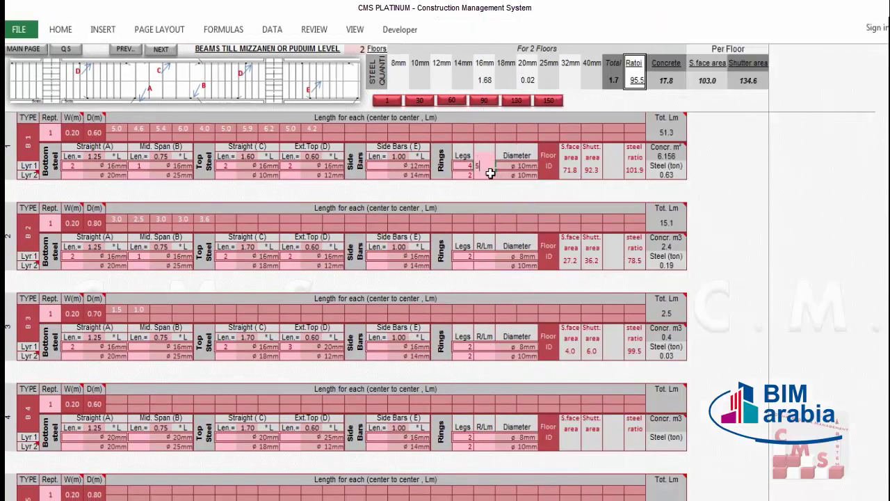
left_click(532, 166)
left_click(542, 166)
scroll(530, 182, "up", 1)
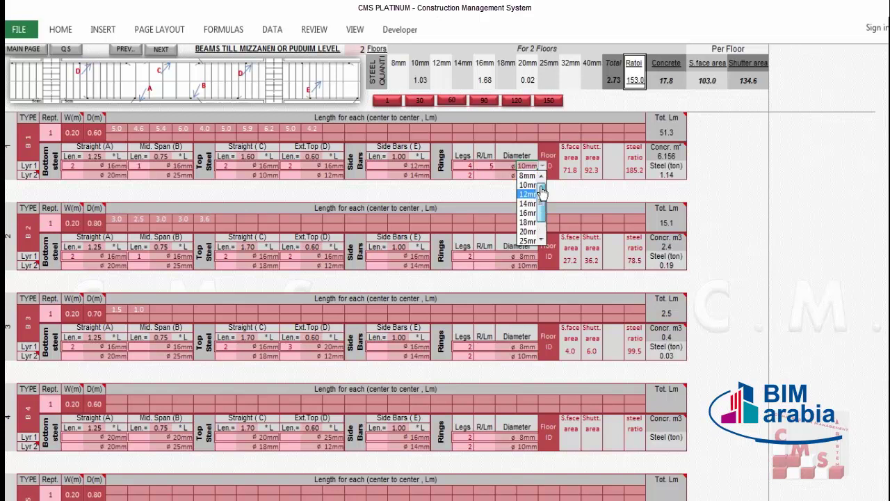
left_click(528, 177)
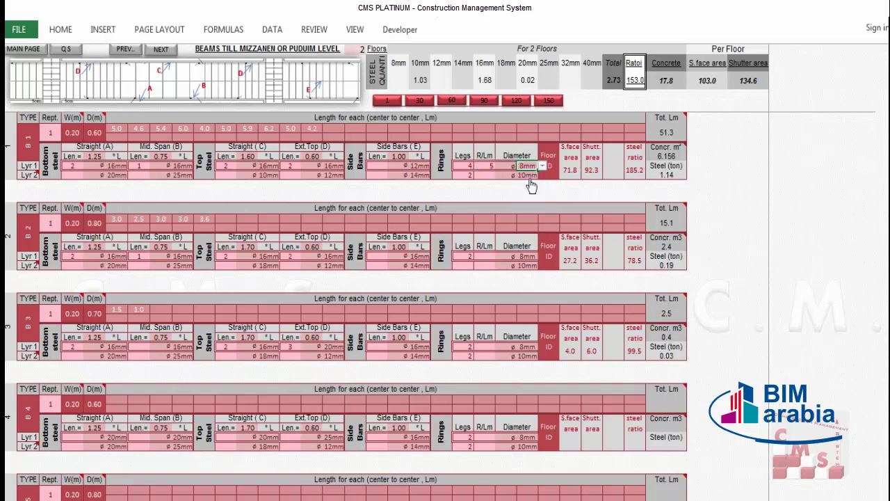
left_click(463, 167)
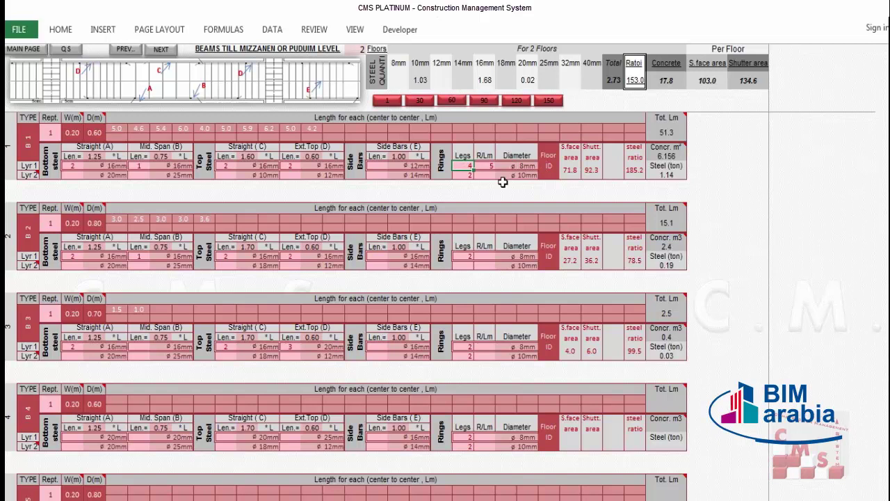
type("2")
key("Return")
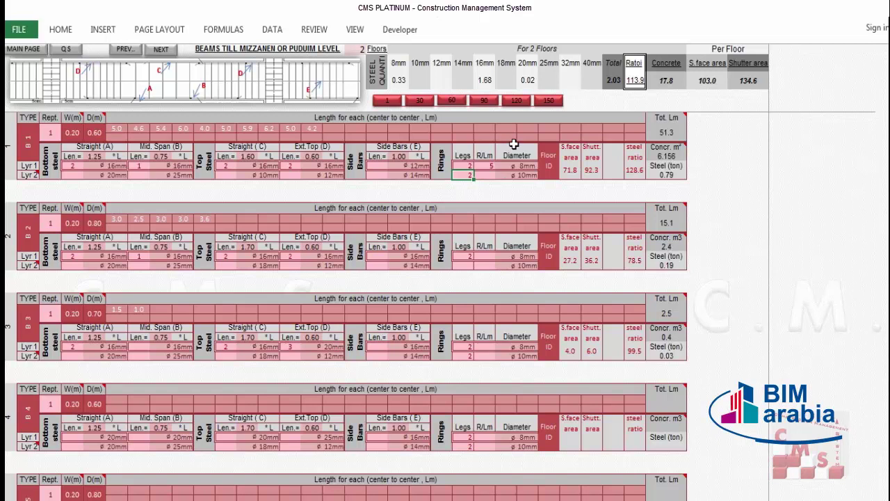
Compare beams B1 and B2 cells with the beam schedule, leaving B1's Lyr 1 legs empty
left_click(468, 167)
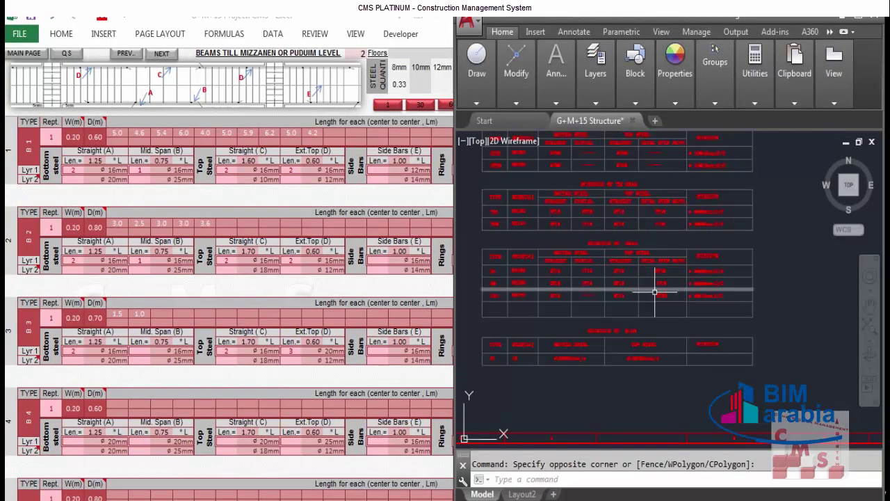
scroll(646, 288, "down", 3)
scroll(518, 342, "up", 5)
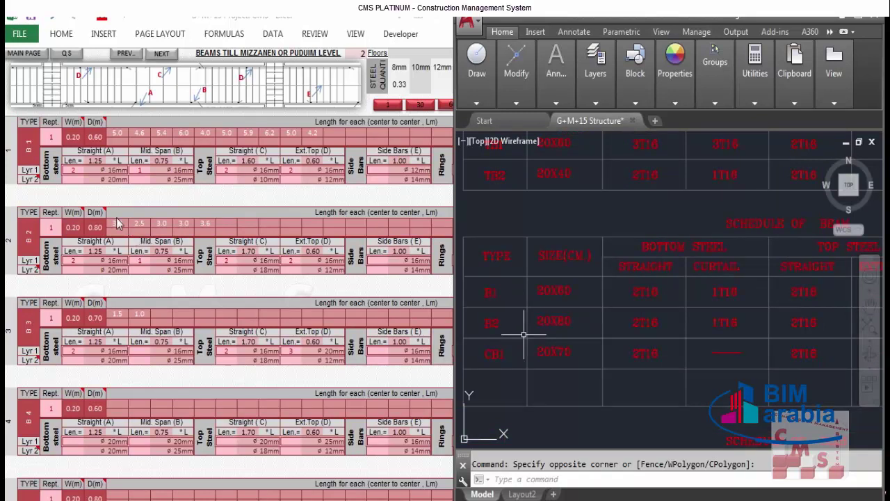
left_click(183, 225)
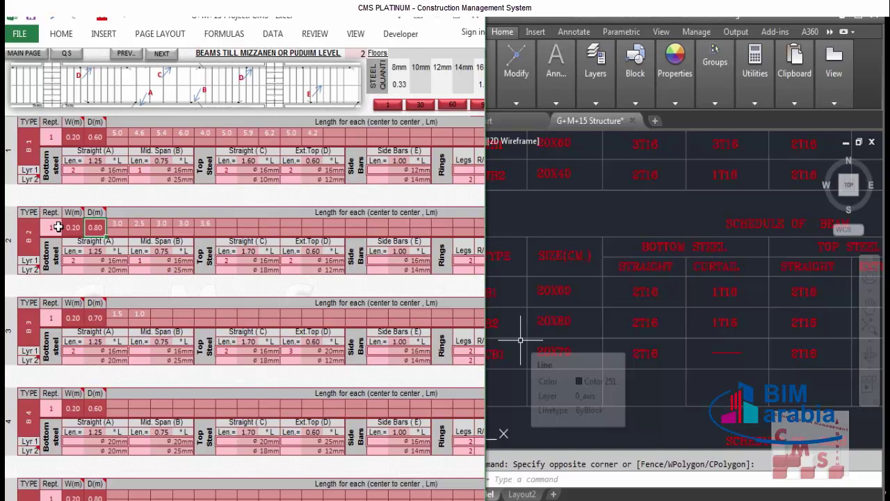
left_click(58, 226)
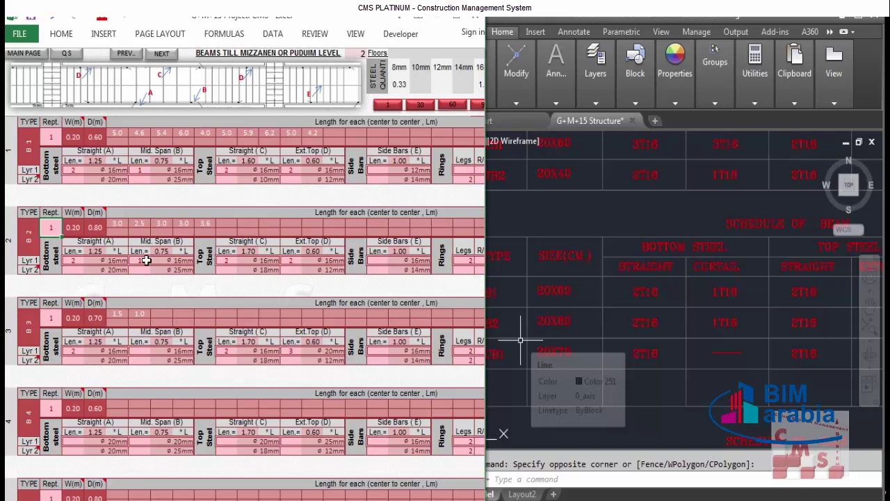
left_click(226, 269)
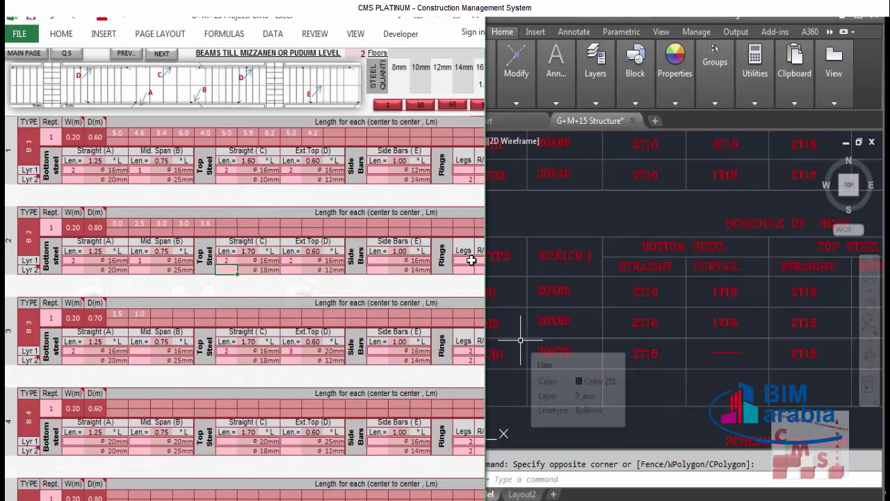
left_click(463, 189)
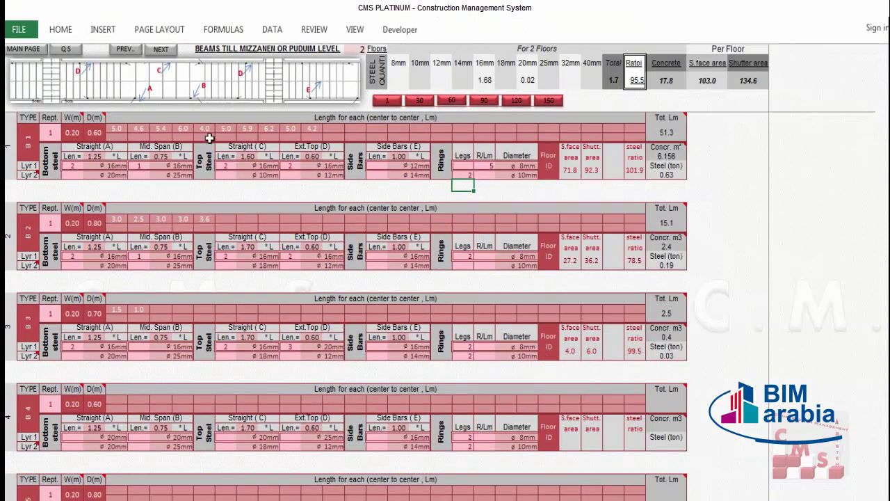
Change the mezzanine sheet's floor count to 1
left_click(359, 48)
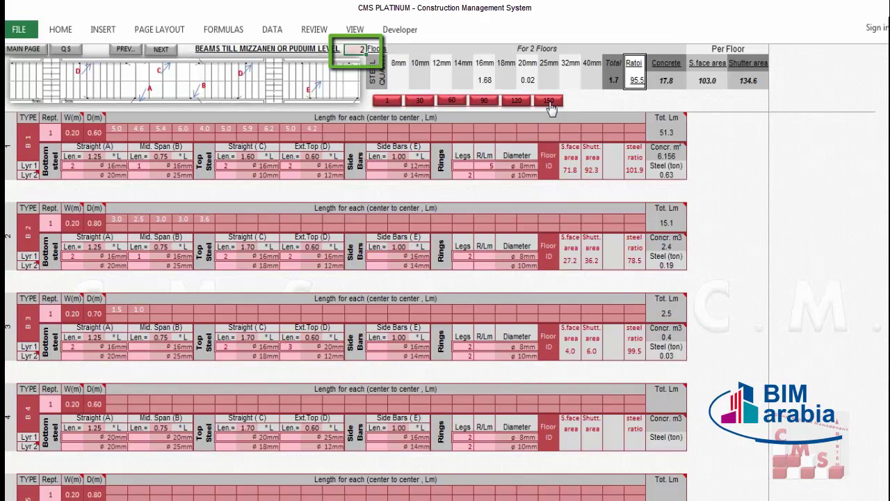
type("1")
key("Return")
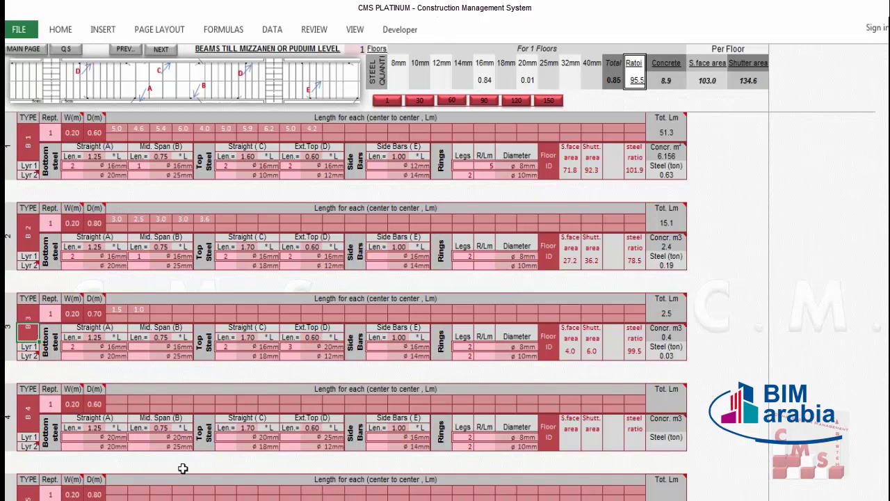
Review the floor ID entries of beams B1 through B4
left_click(551, 342)
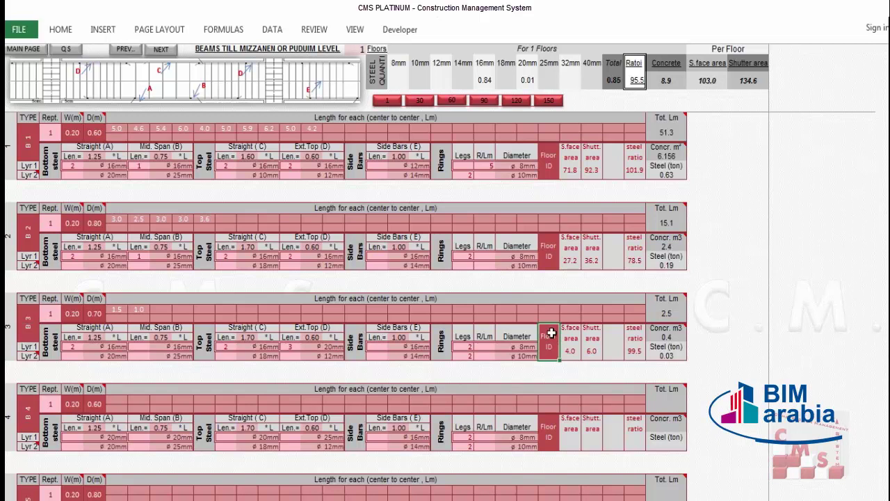
left_click(544, 436)
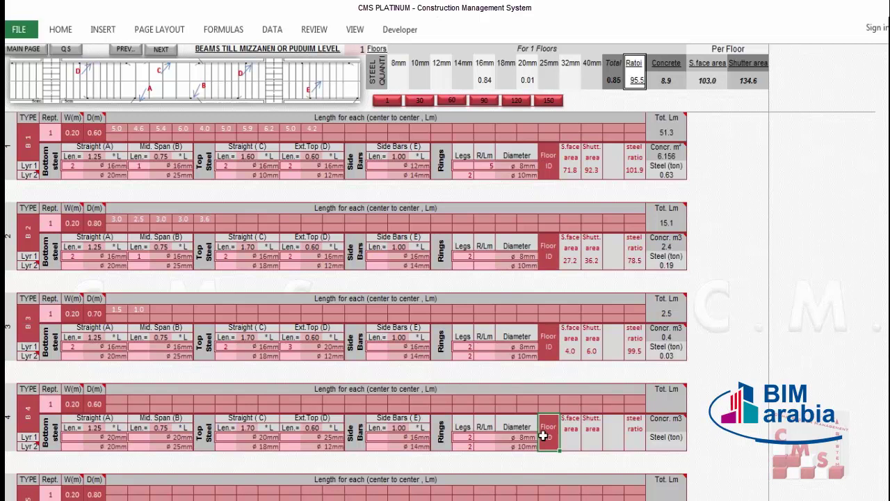
left_click(551, 338)
left_click(546, 254)
left_click(548, 182)
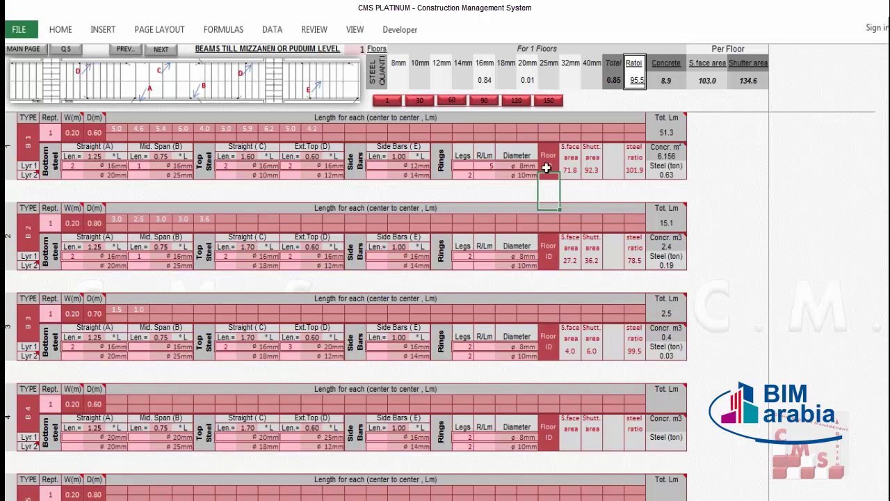
left_click(548, 433)
left_click(549, 362)
left_click(548, 339)
left_click(549, 188)
left_click(550, 162)
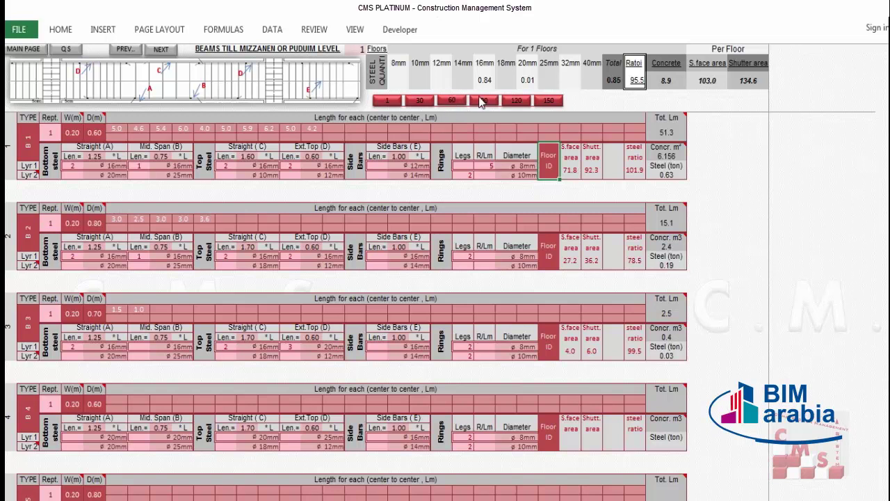
Jump to beams B90 and B150, back to B1, then check 0.85 t steel and 8.9 m³ concrete
left_click(484, 100)
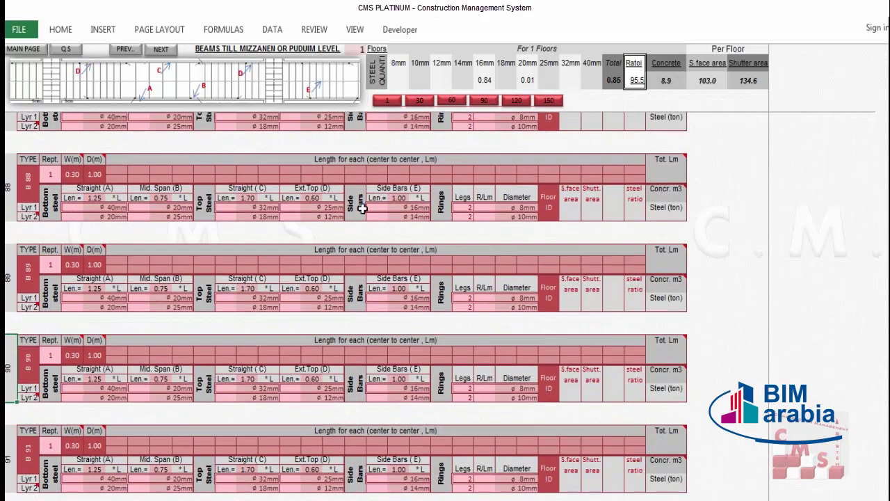
left_click(393, 101)
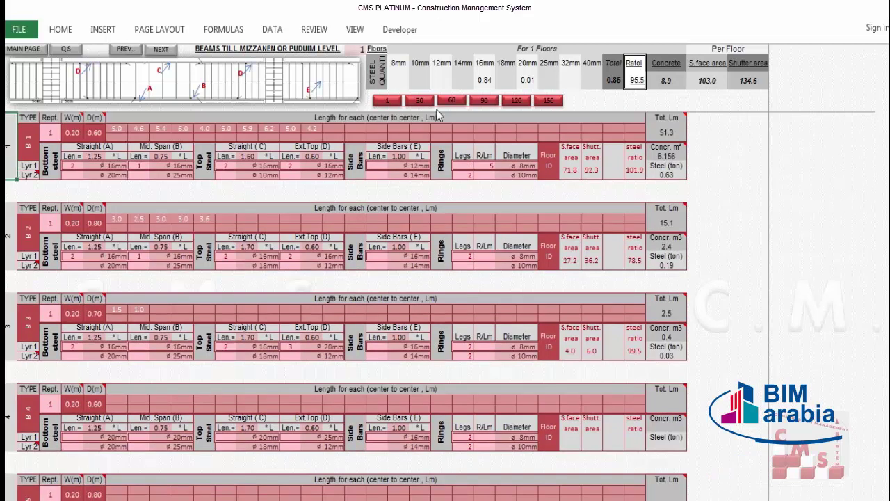
left_click(537, 103)
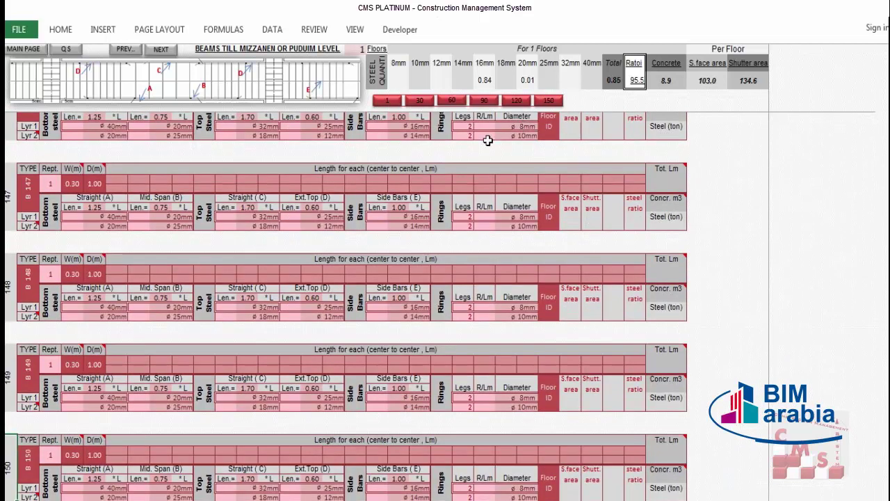
scroll(67, 364, "down", 1)
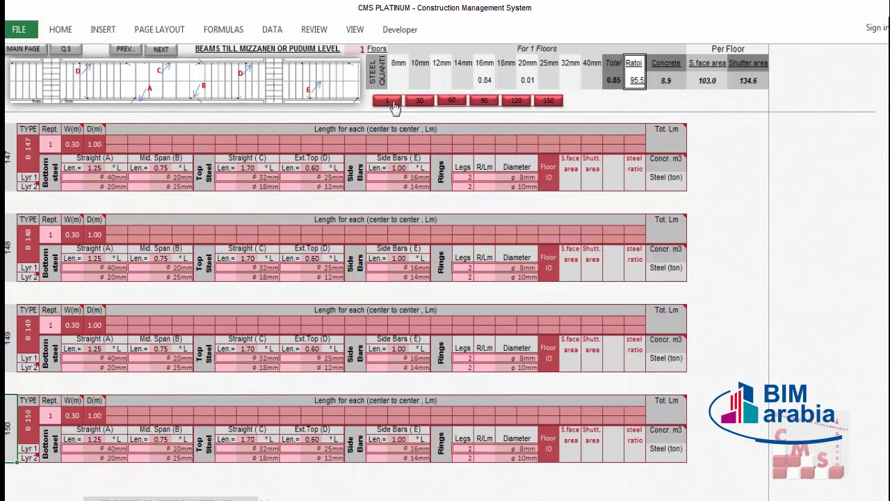
left_click(391, 103)
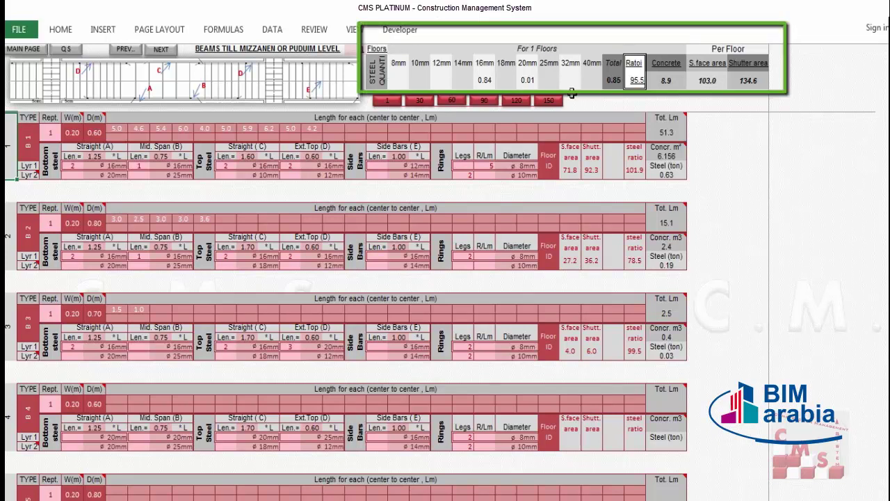
left_click(529, 83)
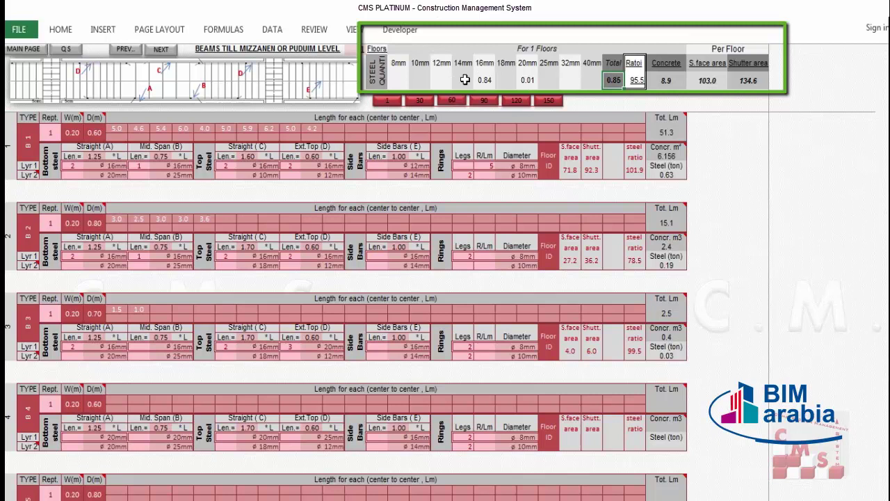
left_click(666, 80)
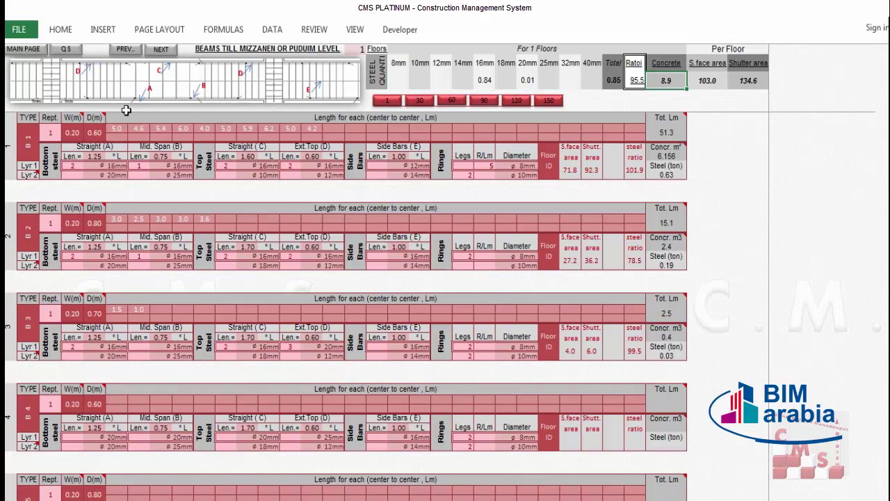
Open Structure Works > Typical F Beams and note its 15-floor count
left_click(63, 49)
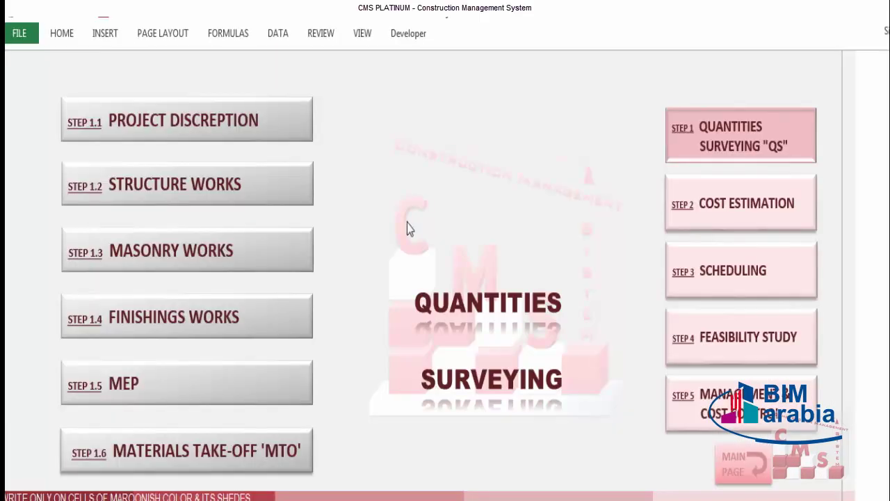
left_click(215, 195)
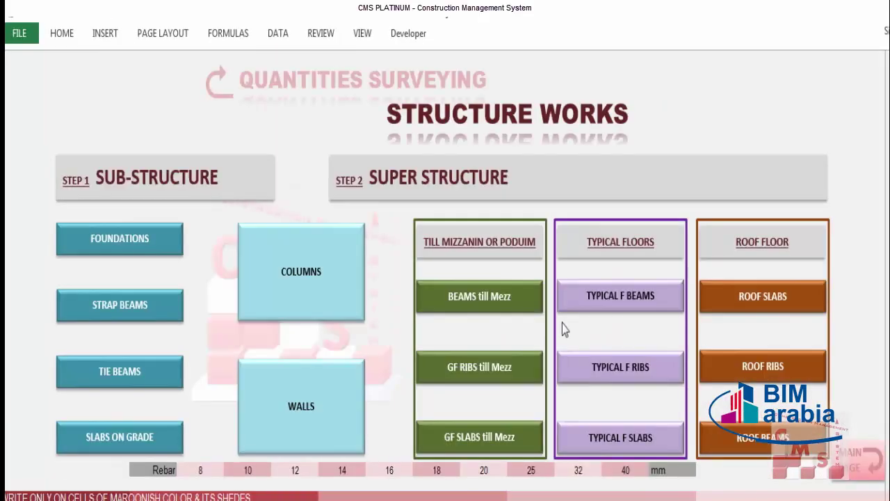
left_click(643, 309)
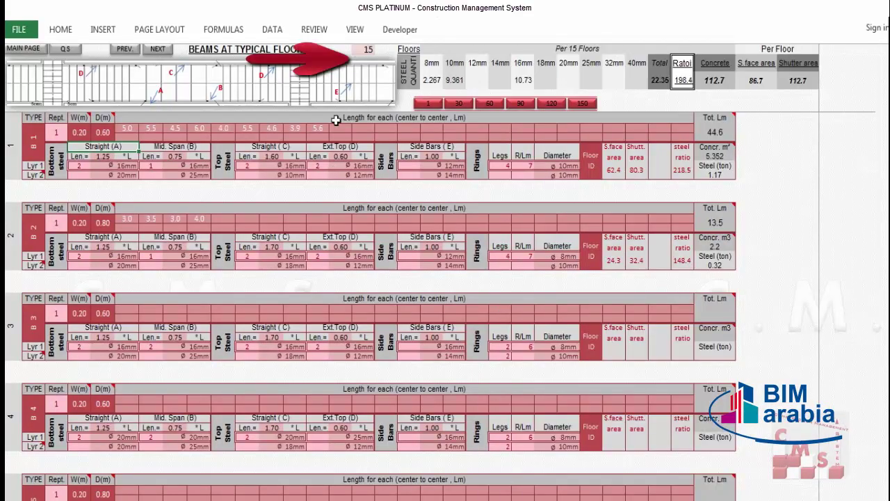
left_click(368, 49)
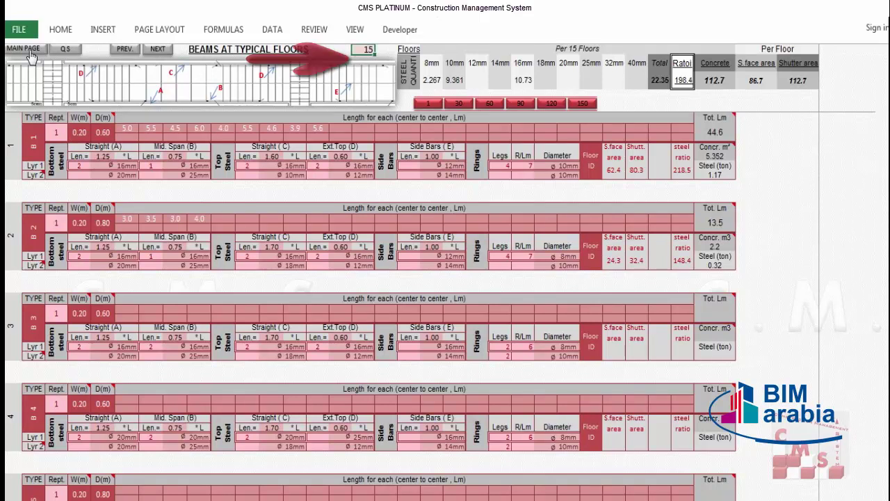
Check the floor count in Project Description, then reopen Typical F Beams
left_click(63, 52)
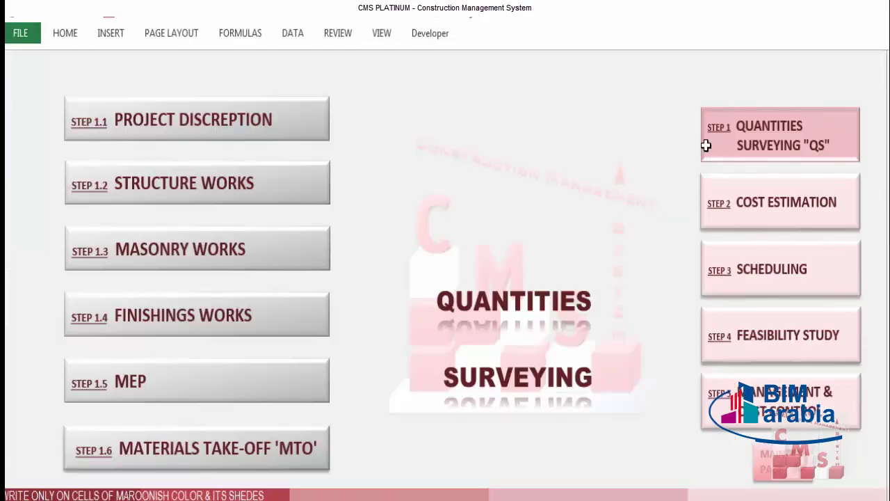
left_click(180, 142)
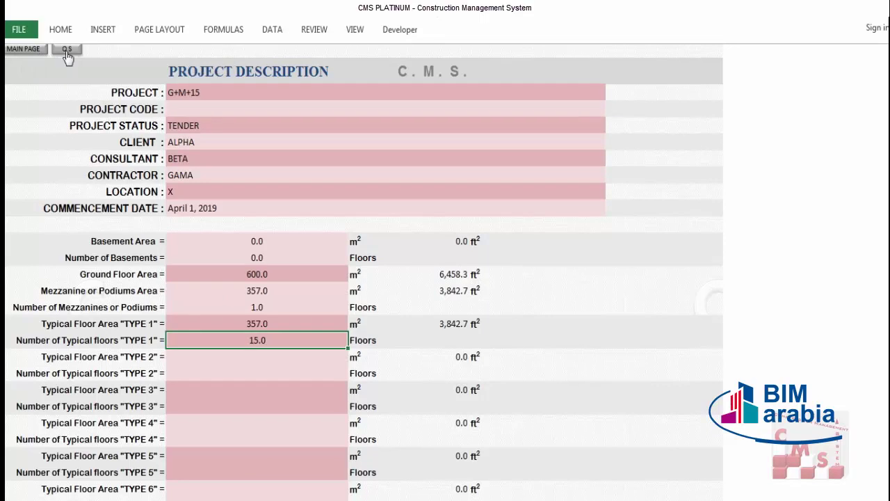
left_click(36, 52)
left_click(220, 201)
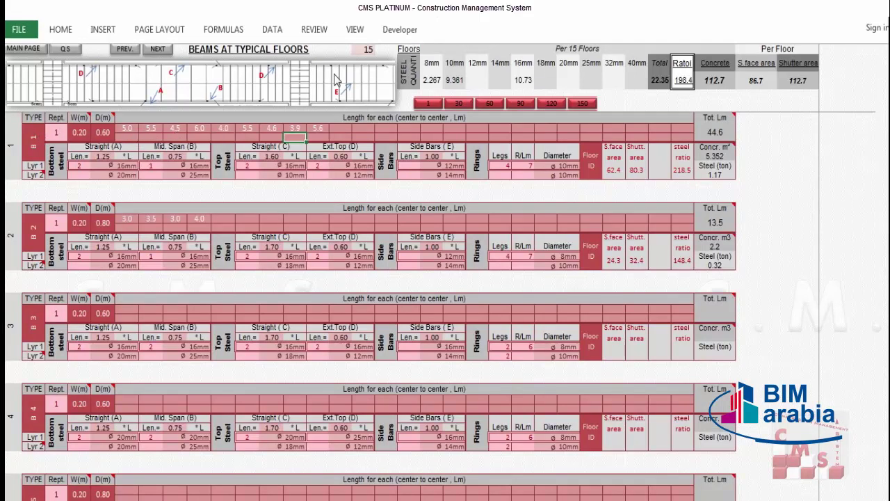
Change the typical-floor count from 15 to 1, giving 1.49 tons of steel
left_click(363, 50)
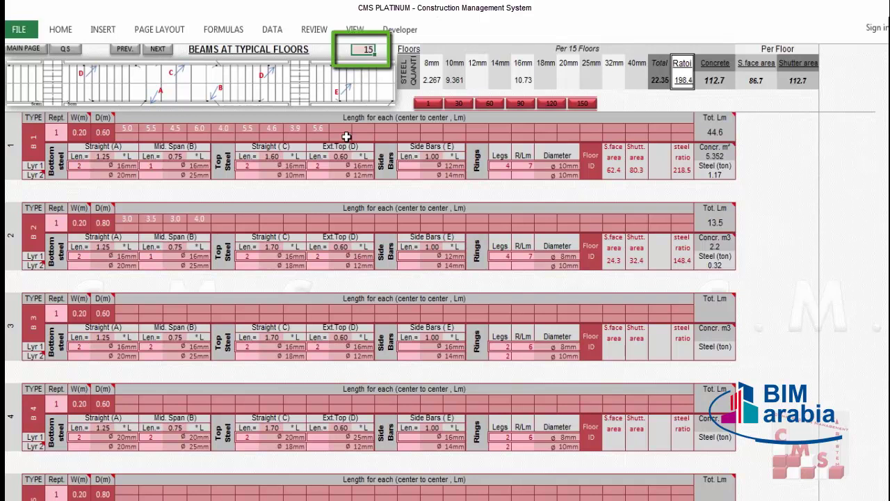
type("1")
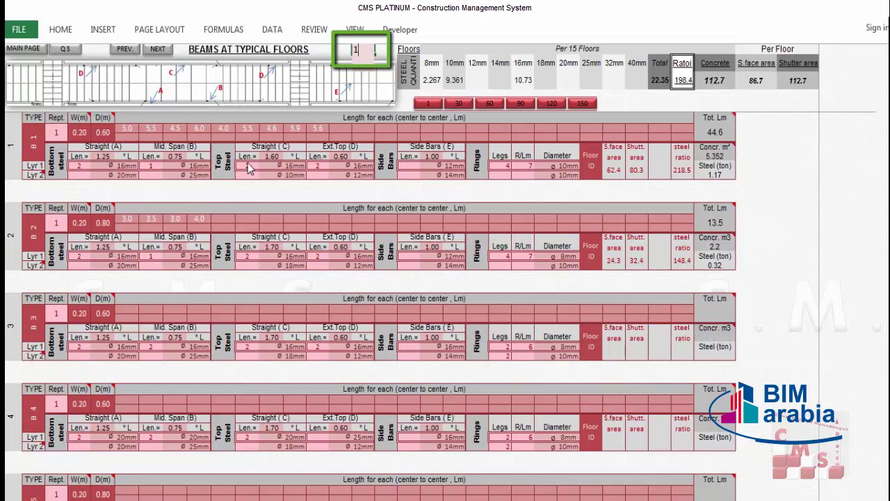
key("Return")
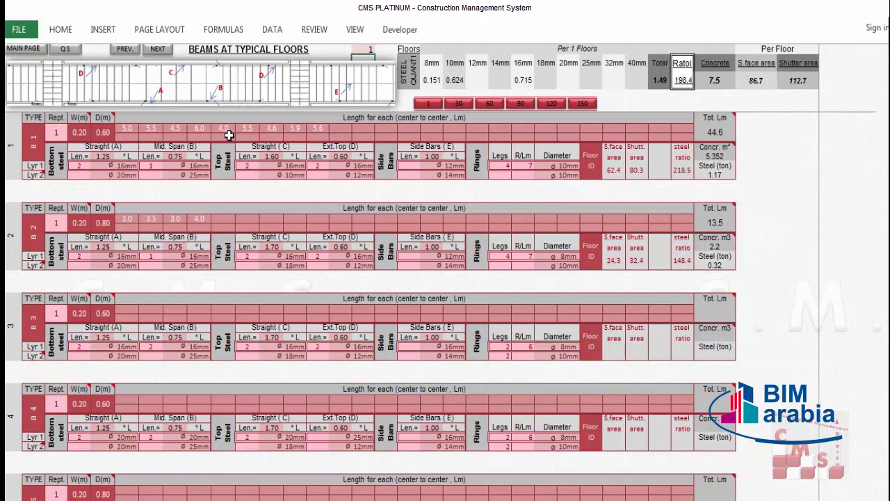
Set the repetitions of typical-floor beams B1, B2 and B3 to 5 each
left_click(59, 136)
type("5")
key("Return")
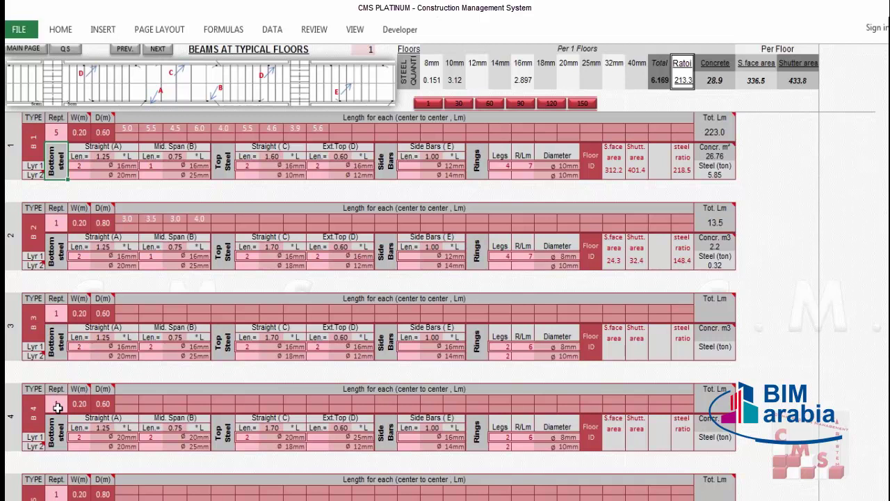
left_click(58, 407)
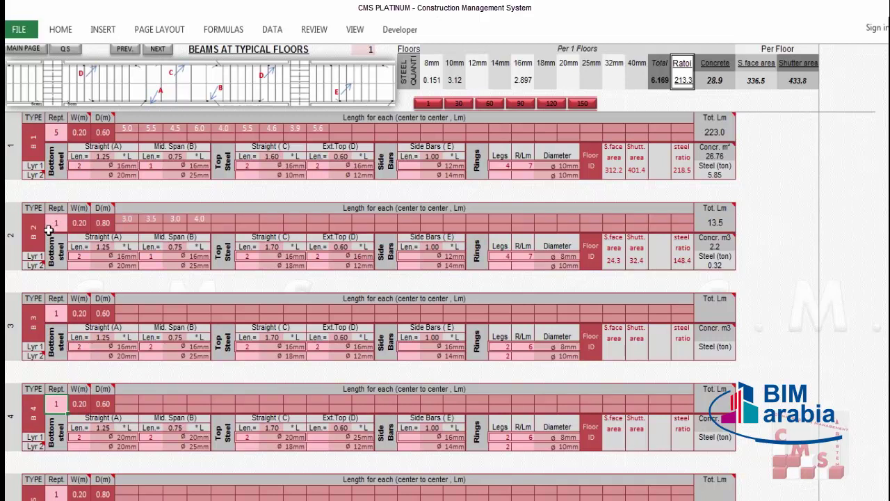
left_click(52, 226)
type("5")
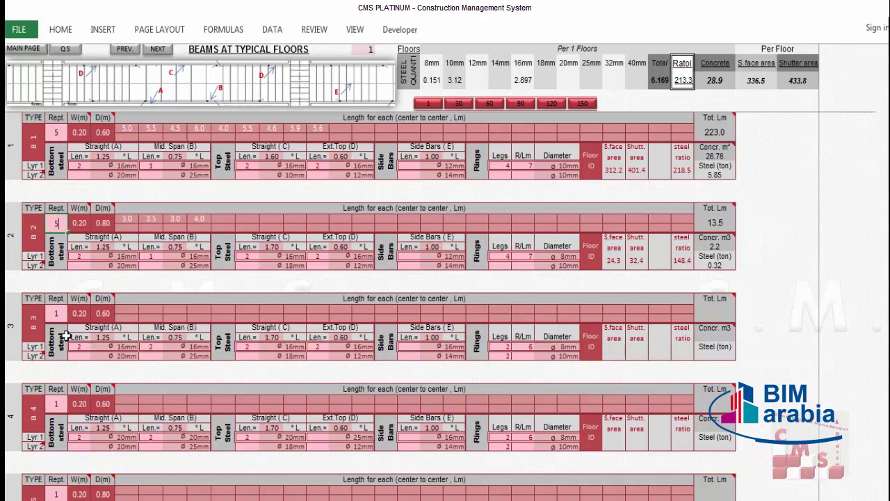
key("Return")
type("5")
left_click(64, 337)
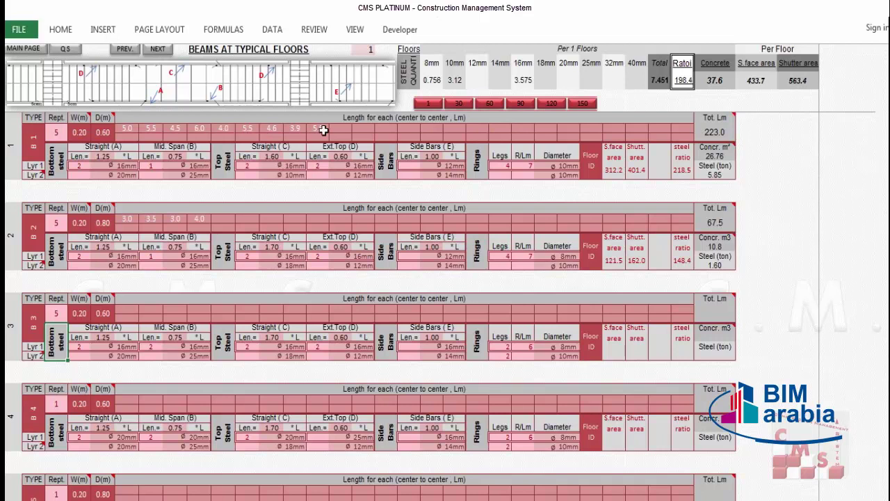
Relabel the fourth beam row (0.60 depth) as type B 1
left_click(54, 406)
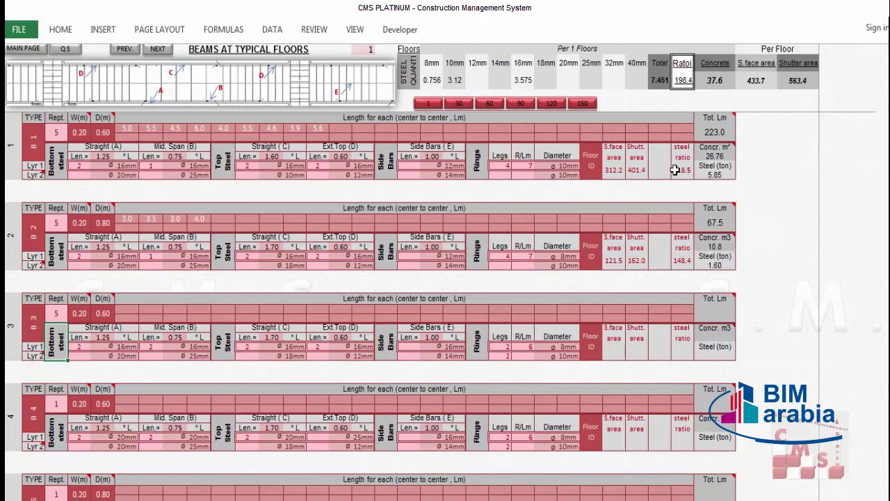
left_click(591, 170)
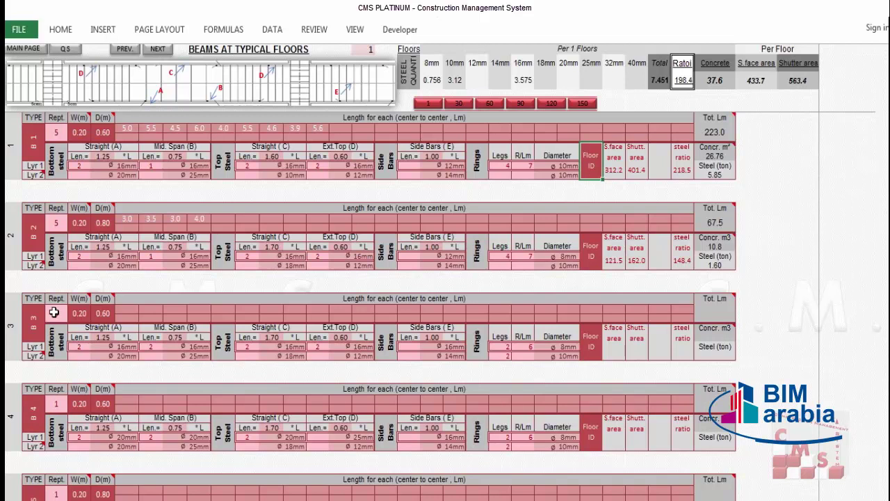
left_click(62, 405)
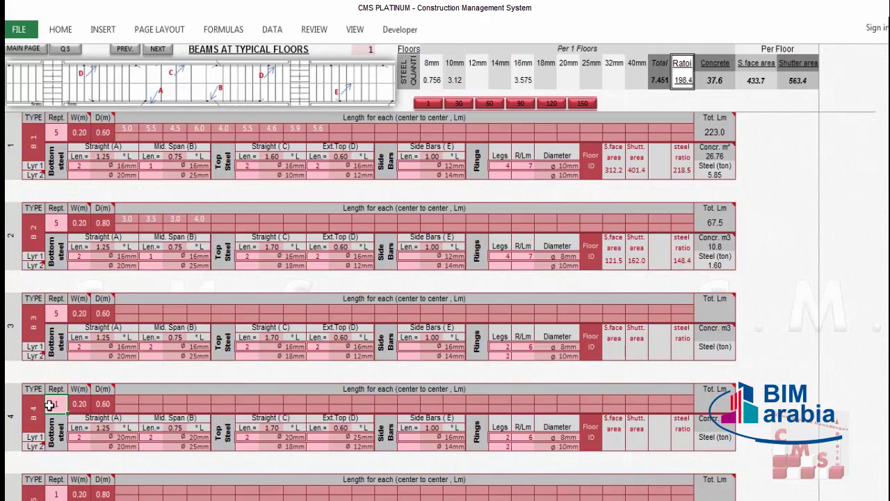
left_click(39, 409)
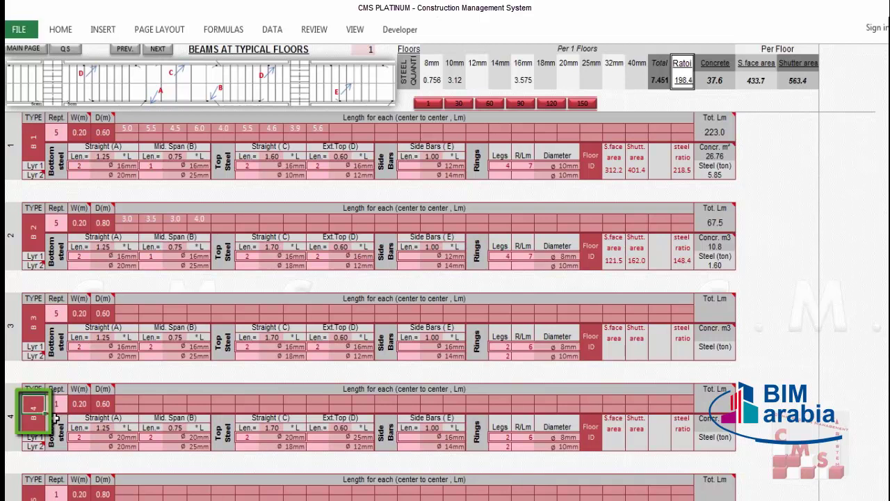
type("1")
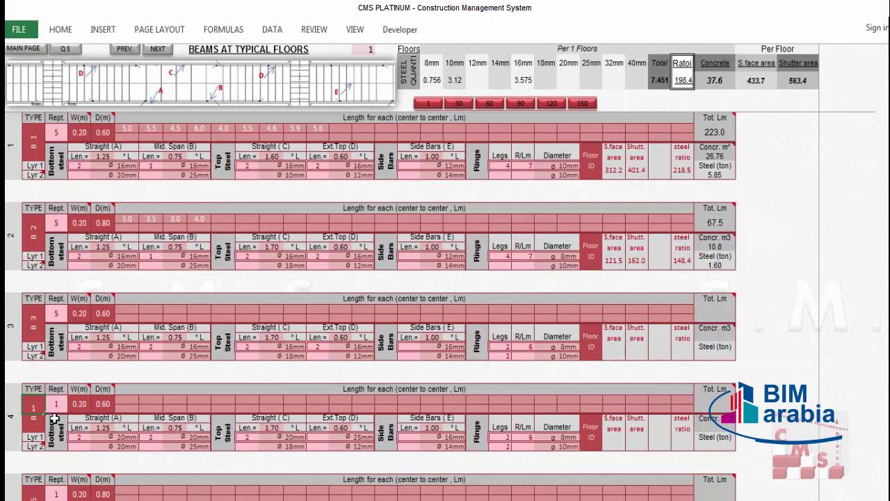
left_click(174, 400)
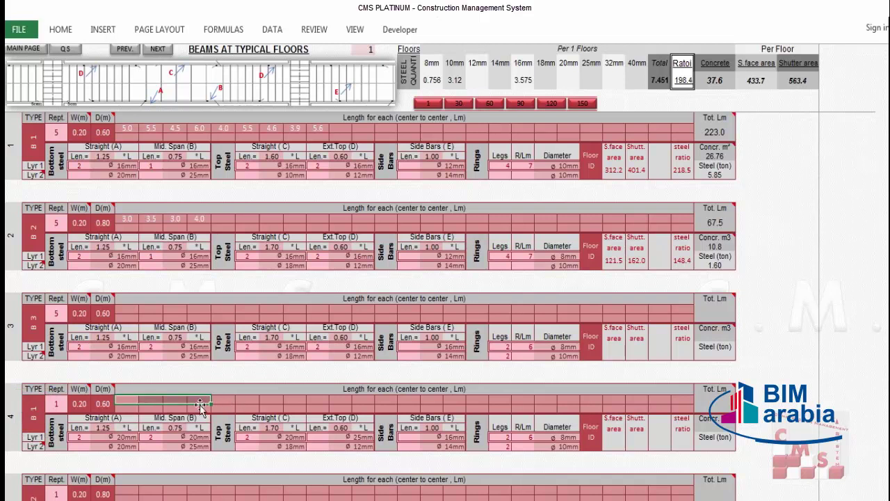
left_click(100, 406)
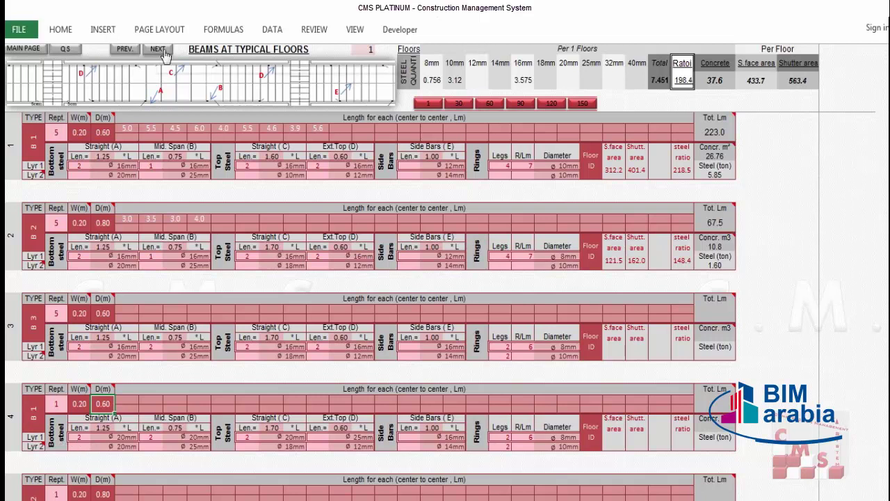
Open the Beams at Roof Floor sheet from the Q.S Structure Works page, selecting B1's first span
left_click(63, 50)
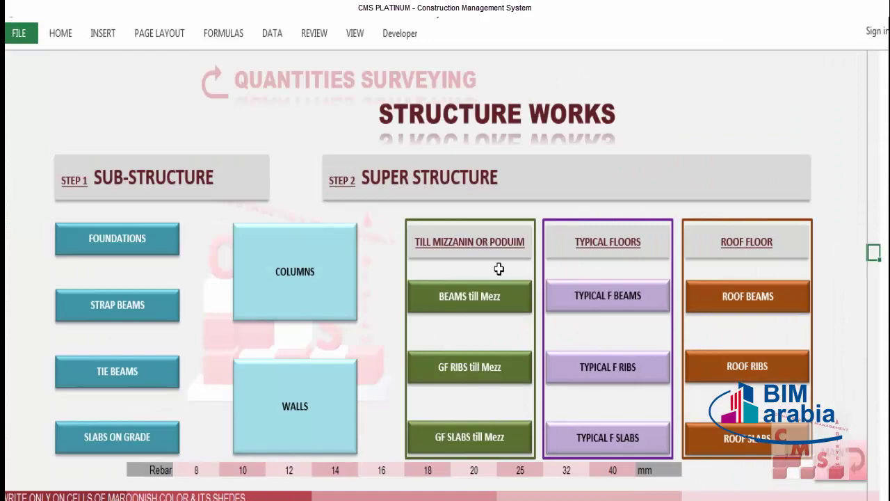
left_click(768, 304)
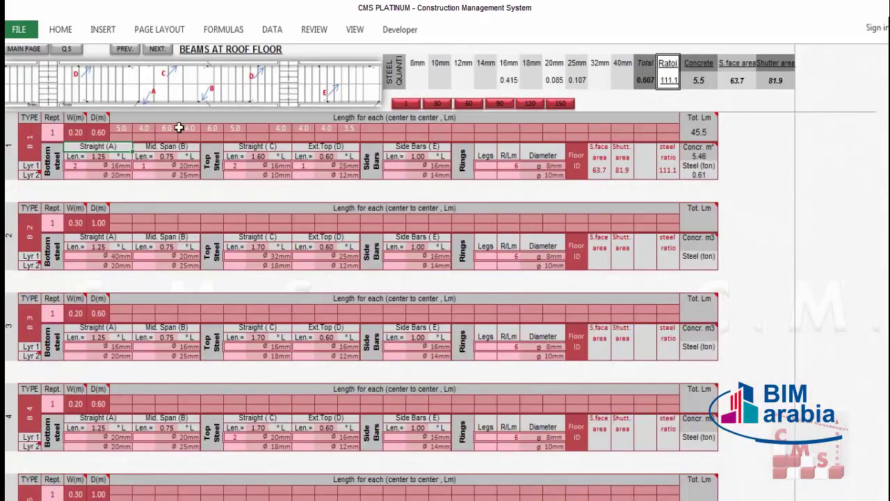
left_click(121, 129)
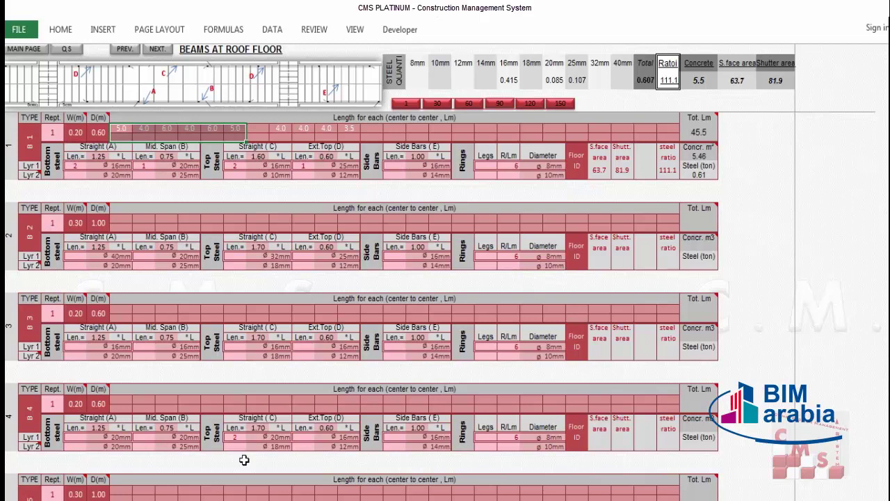
key("alt+Tab")
scroll(596, 299, "down", 3)
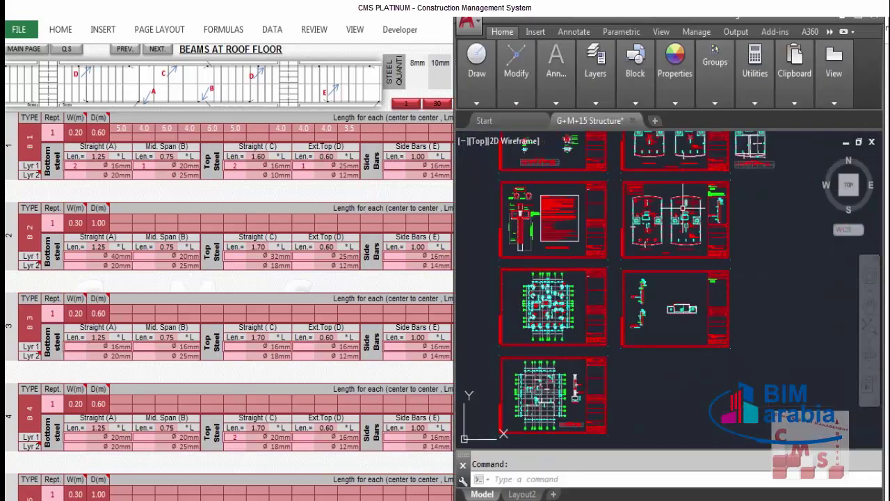
scroll(674, 324, "up", 3)
scroll(674, 324, "up", 3)
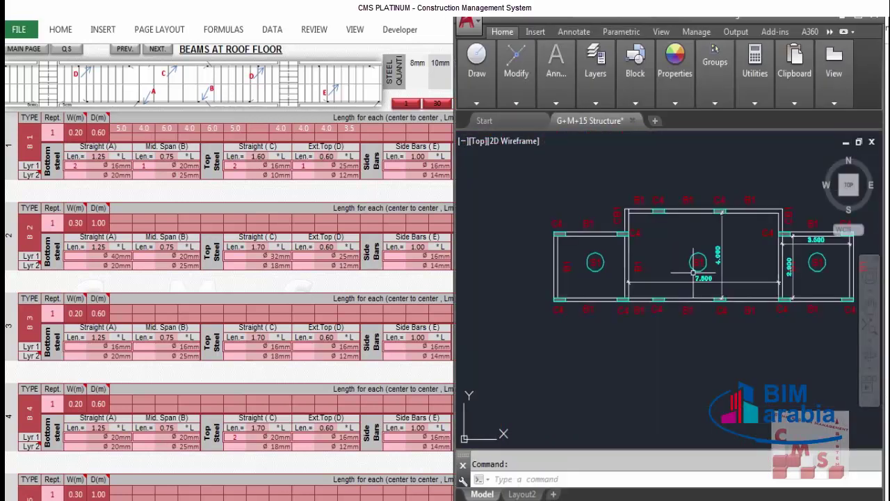
scroll(723, 257, "down", 1)
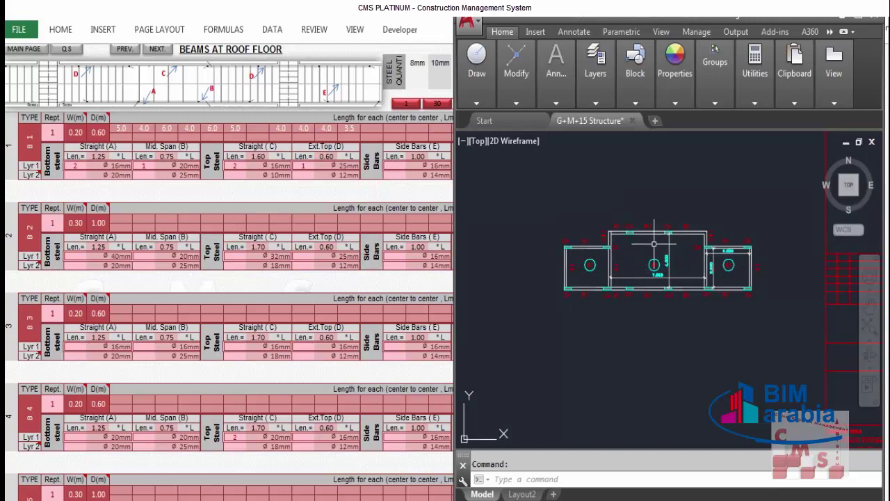
scroll(655, 243, "up", 2)
key("Escape")
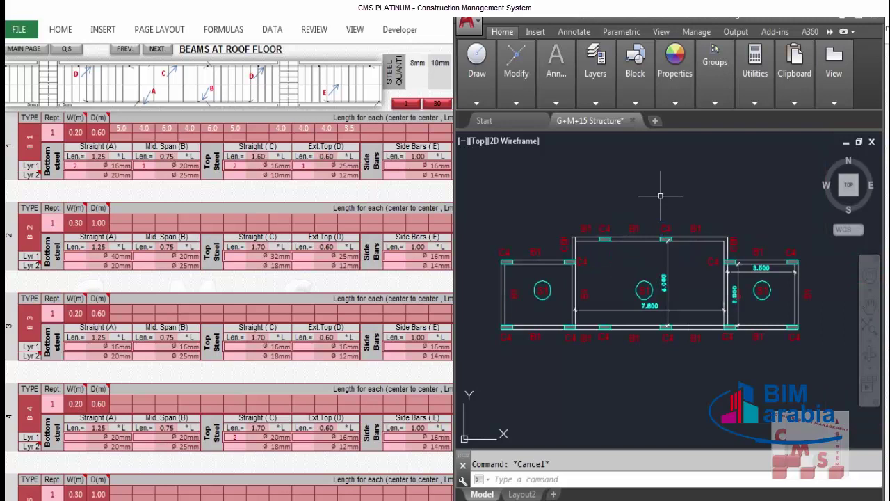
scroll(656, 255, "down", 5)
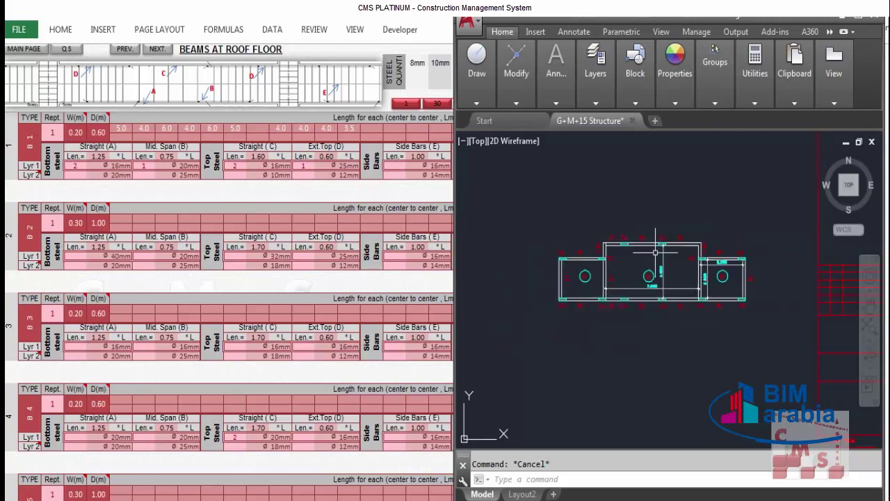
scroll(654, 267, "down", 3)
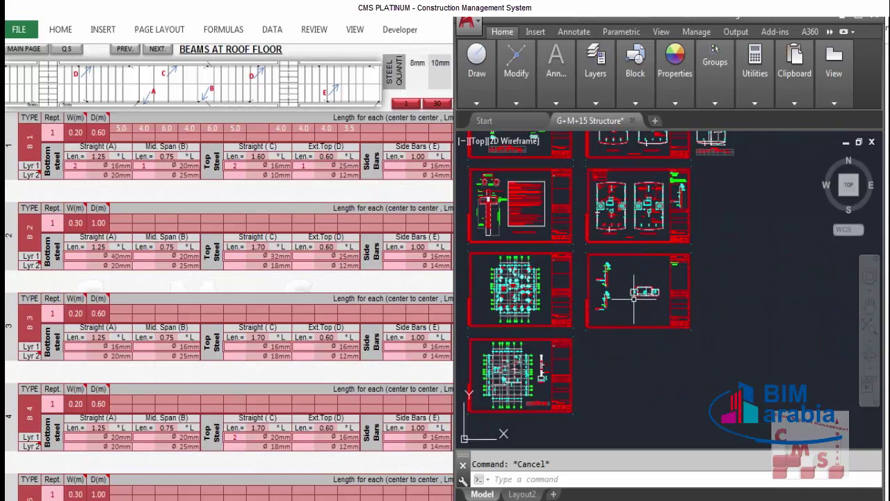
scroll(635, 292, "down", 2)
scroll(684, 162, "up", 6)
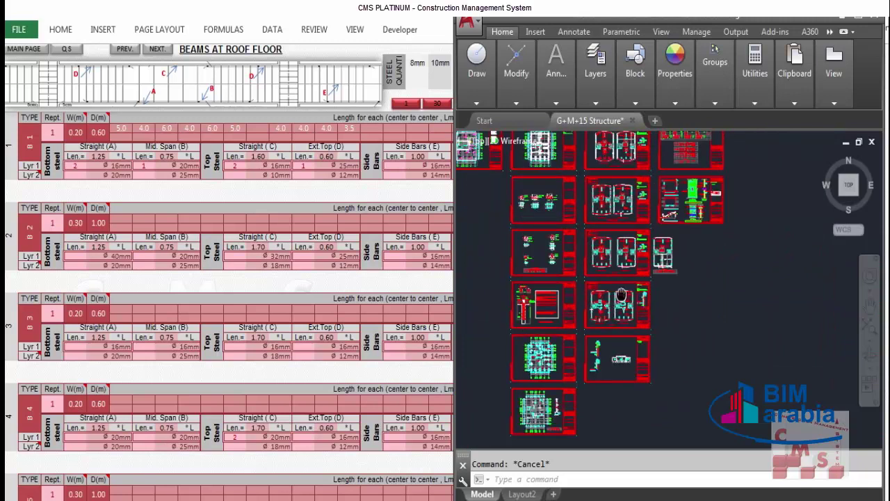
scroll(700, 237, "up", 2)
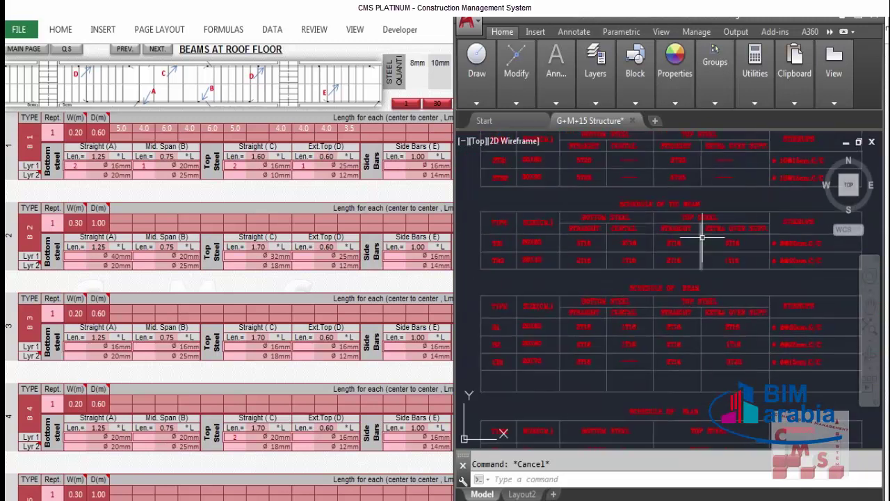
left_click_drag(580, 334, 586, 306)
scroll(487, 259, "up", 4)
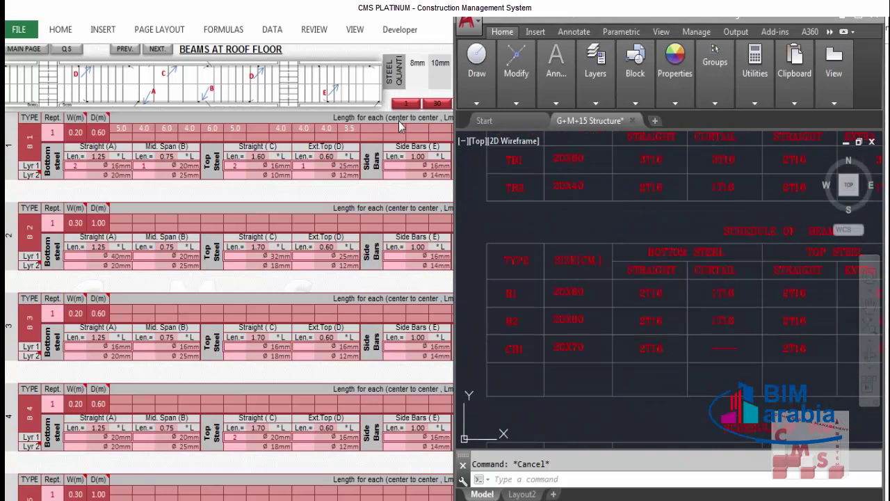
left_click(423, 28)
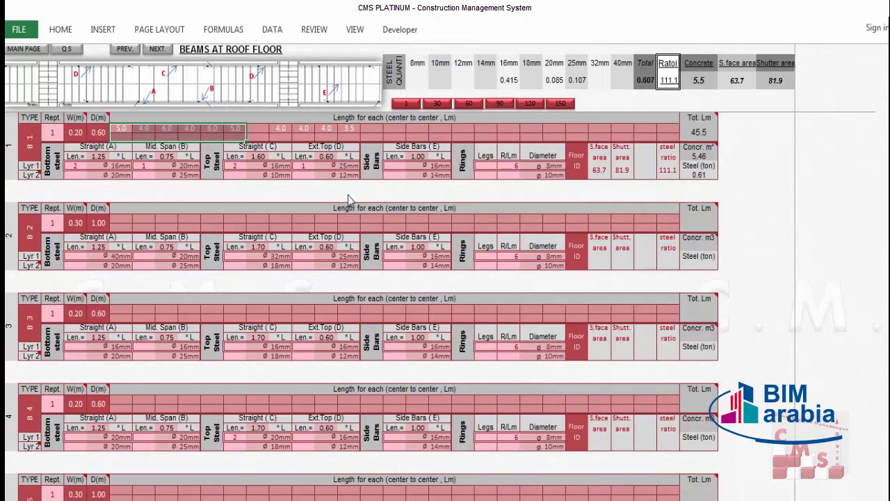